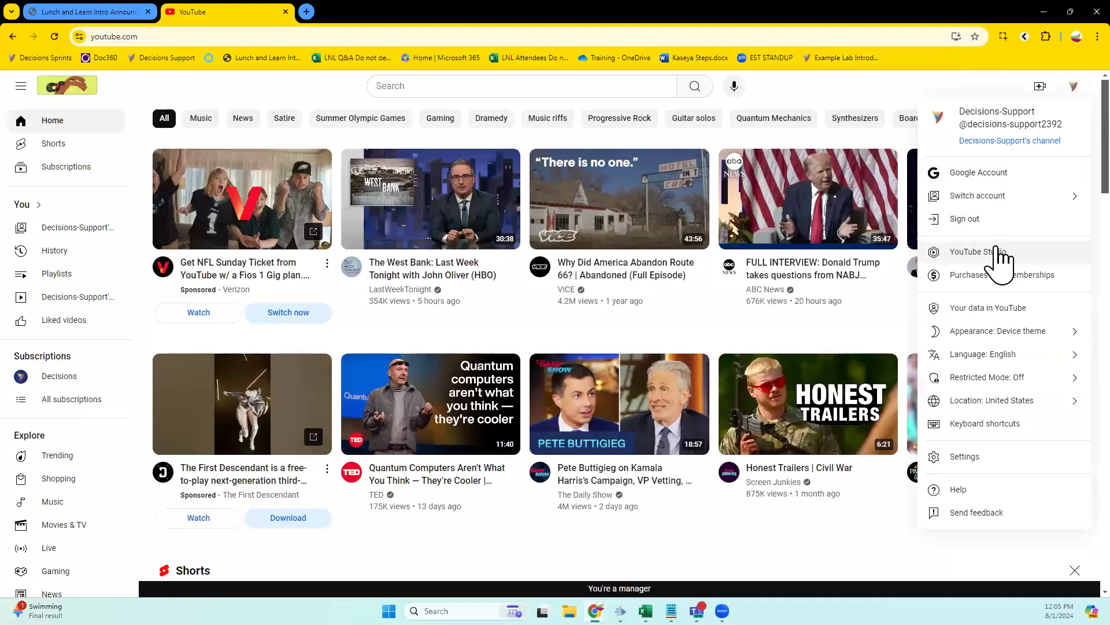
Open the Decisions-Support channel's video list and look through the Lunch and Learn and deep-dive uploads.
click(1006, 142)
click(304, 341)
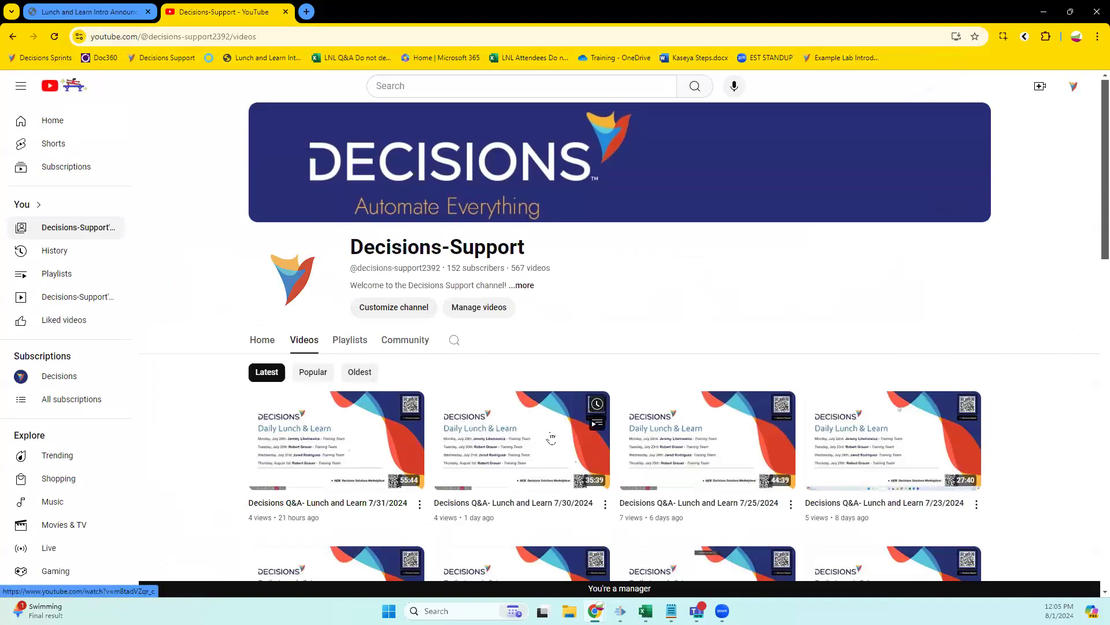
scroll(656, 454, down, 4)
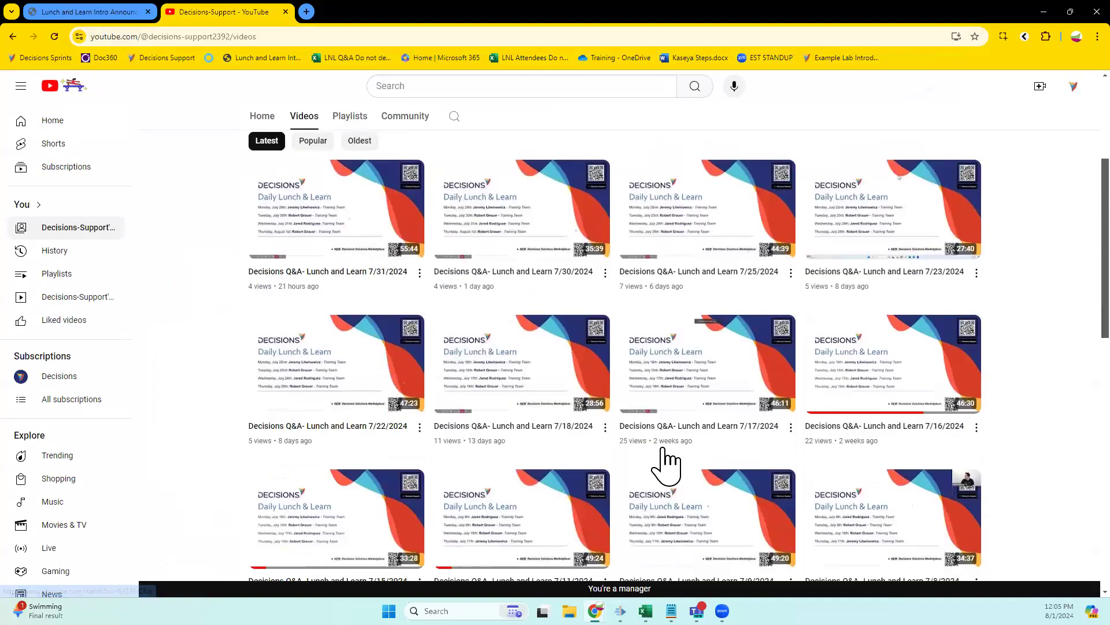
scroll(656, 417, down, 4)
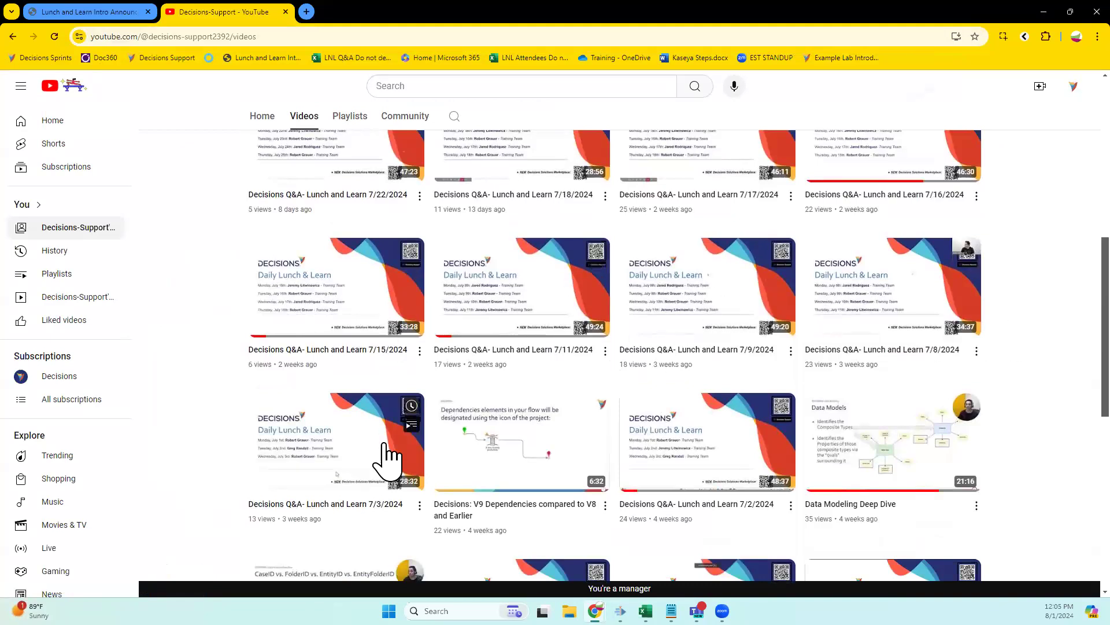
scroll(632, 285, down, 3)
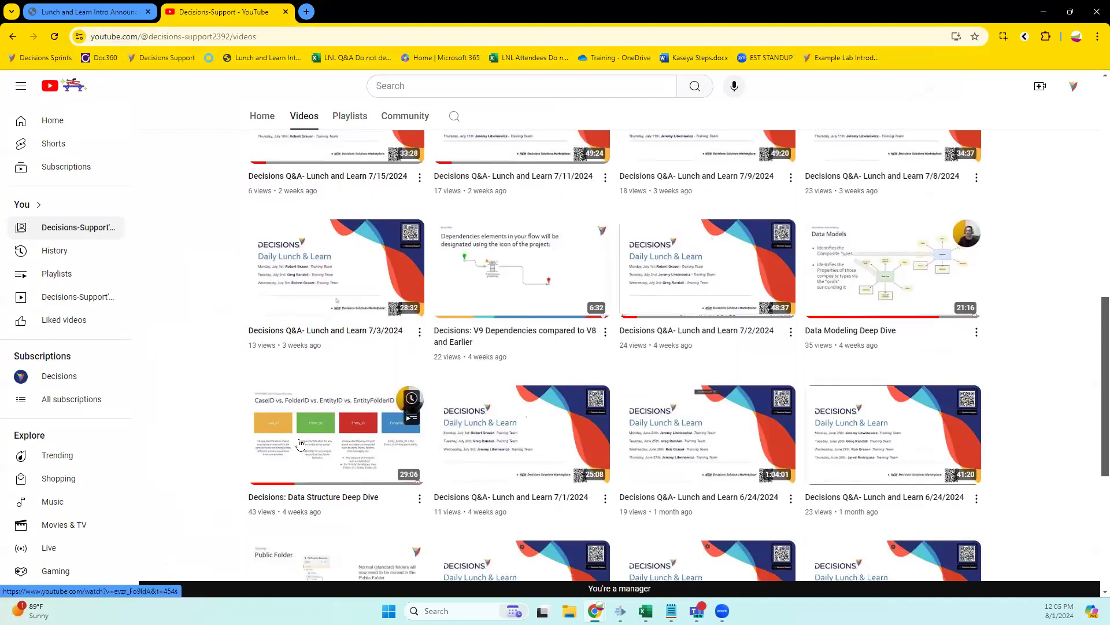
scroll(363, 459, down, 3)
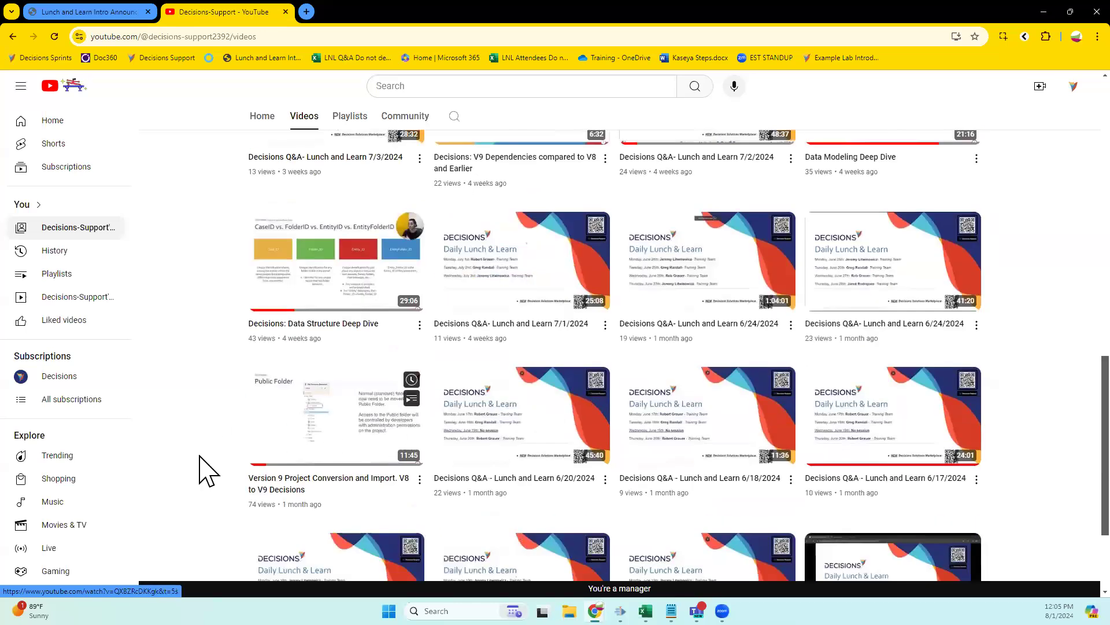
scroll(335, 428, down, 9)
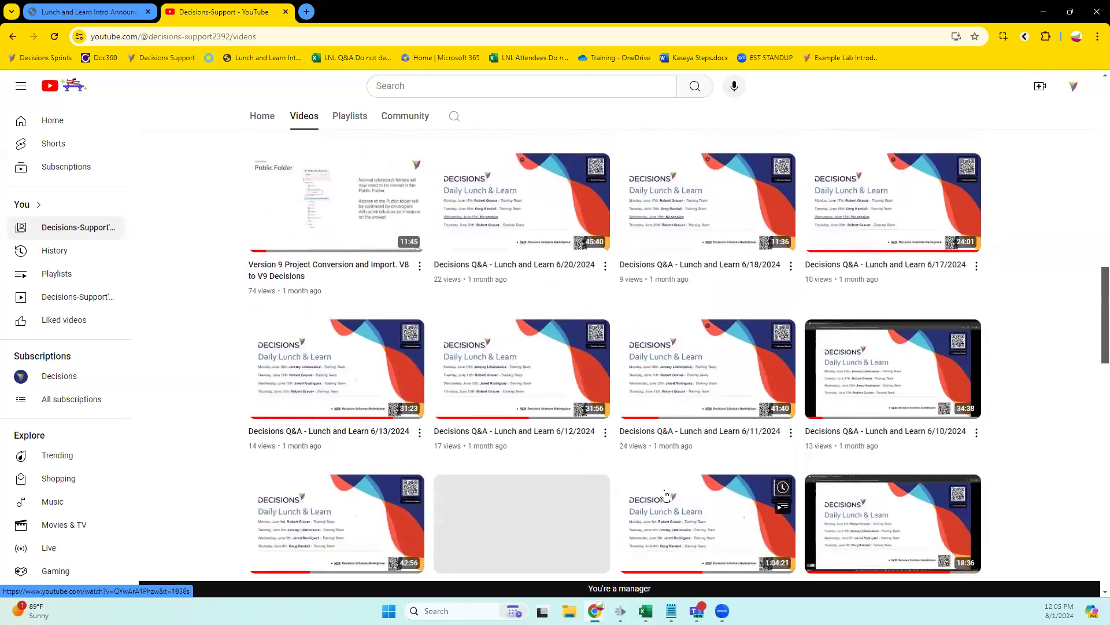
scroll(492, 412, down, 8)
scroll(565, 421, up, 15)
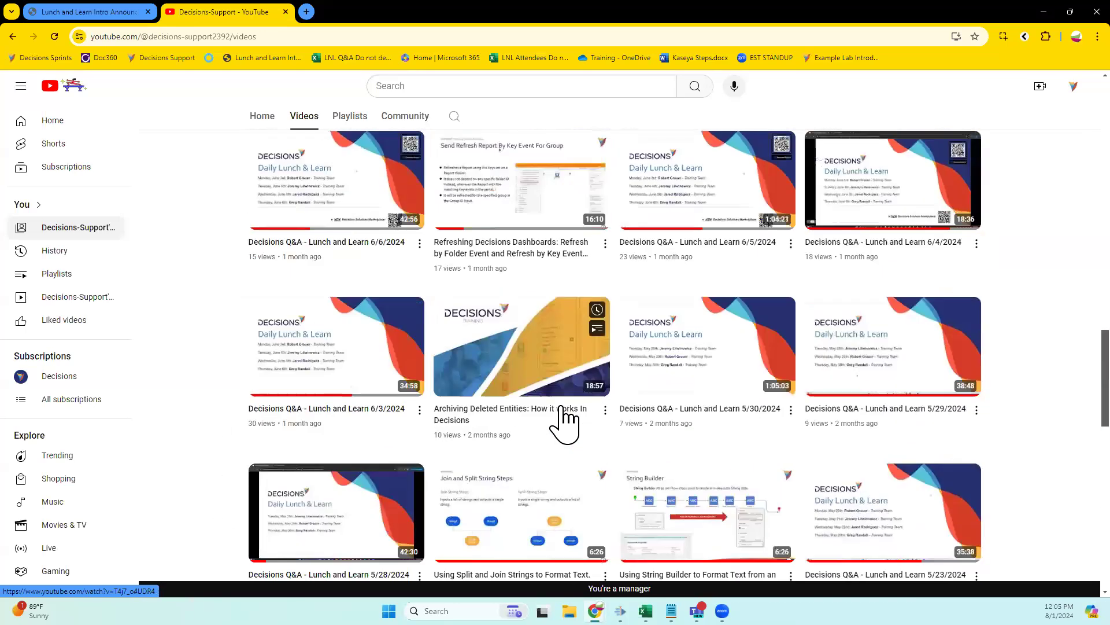
scroll(565, 421, up, 8)
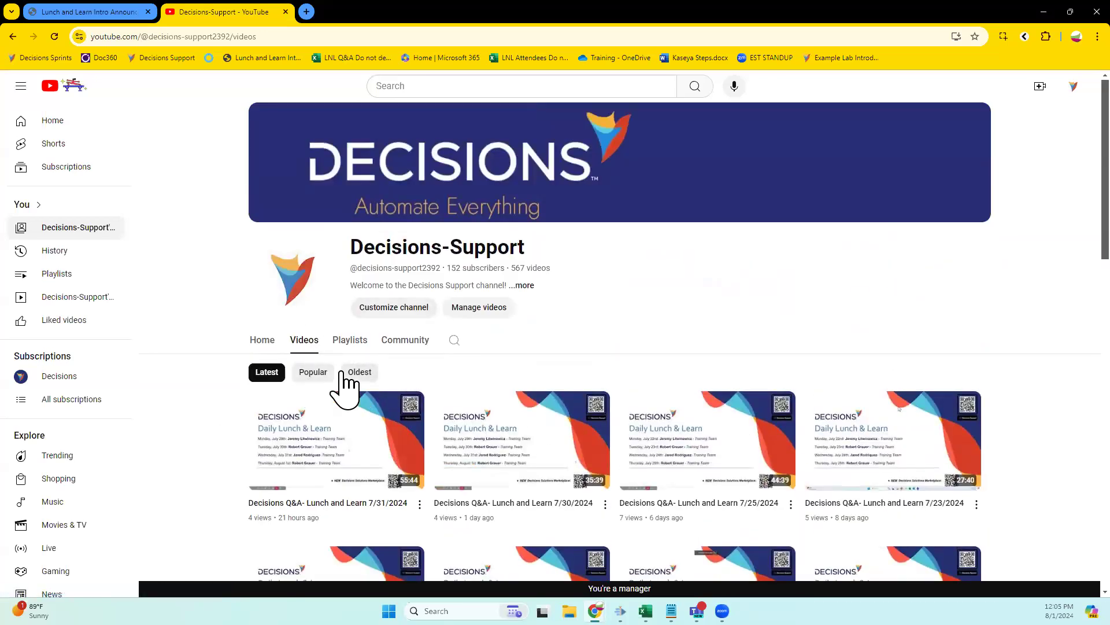
Sort the channel's videos by oldest, by popular, and back to latest.
click(358, 375)
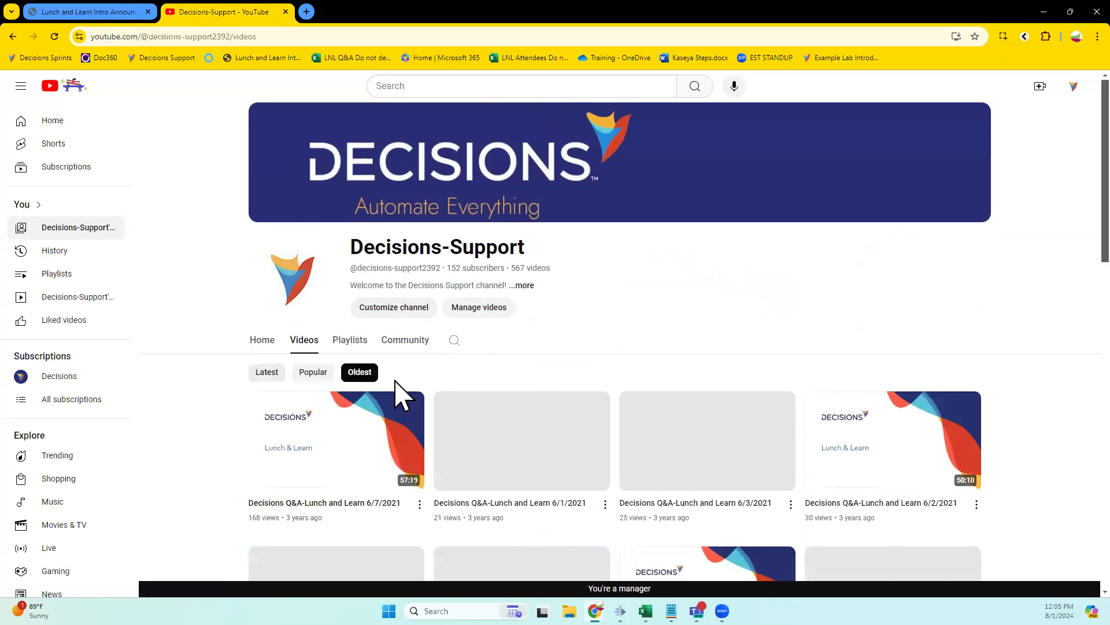
click(309, 374)
click(266, 375)
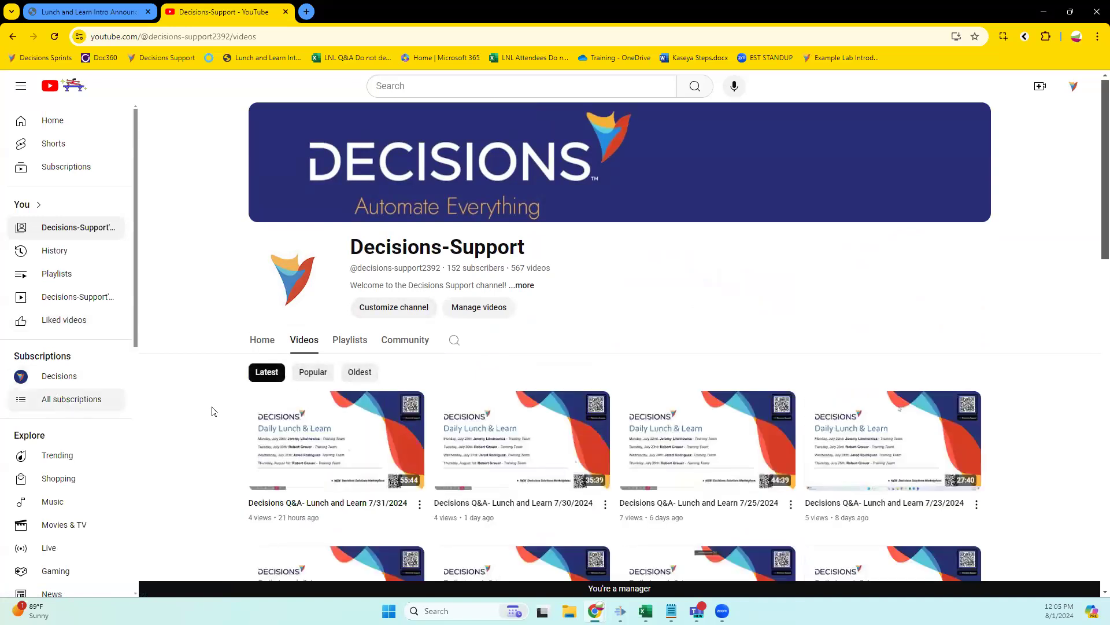
Search the web in a new browser tab for "decisions solution marketplace" and open the Decisions App Marketplace.
click(307, 11)
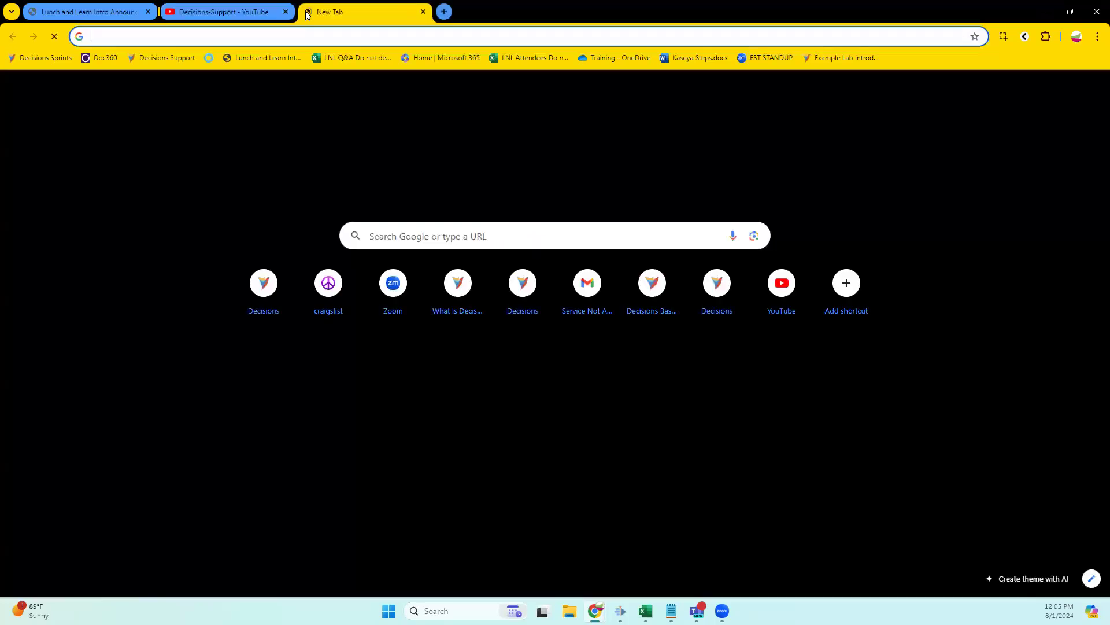
text(decisions solut)
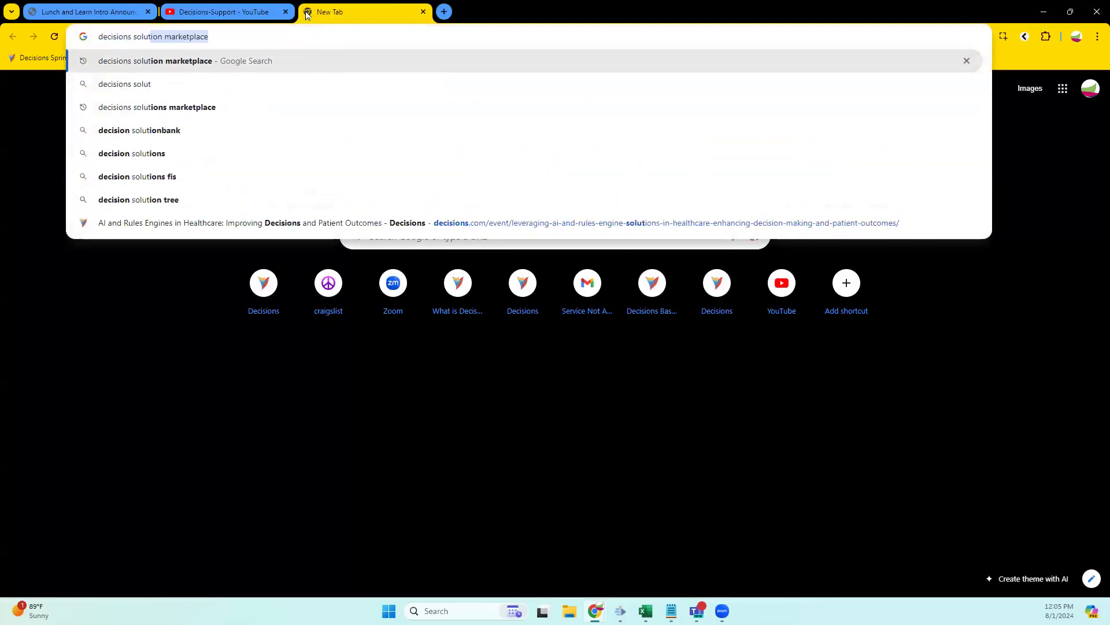
key(Return)
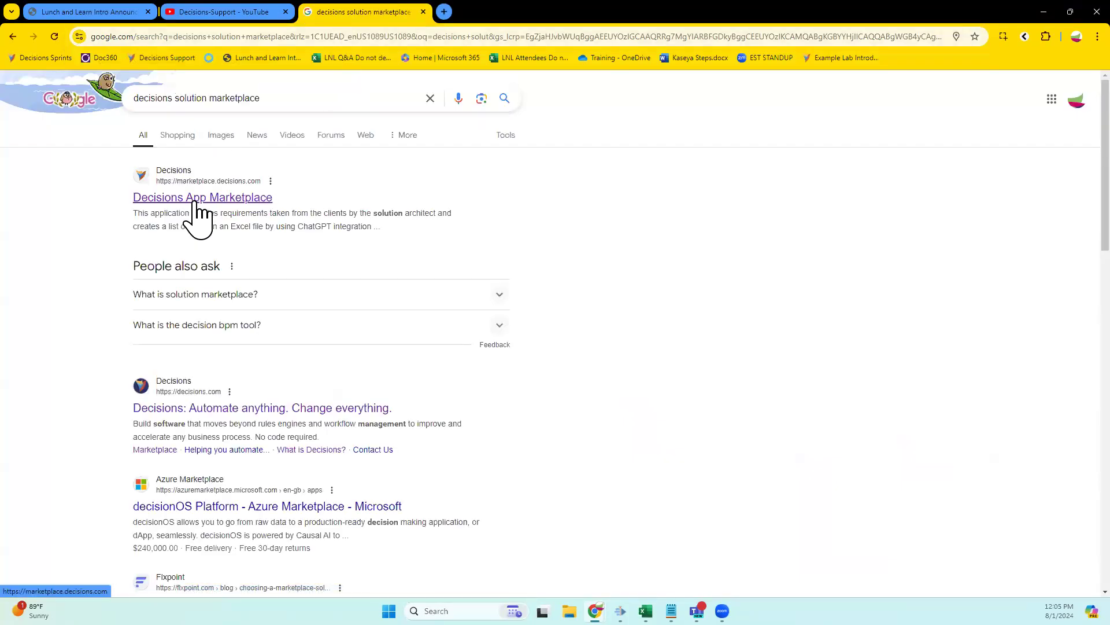
click(178, 198)
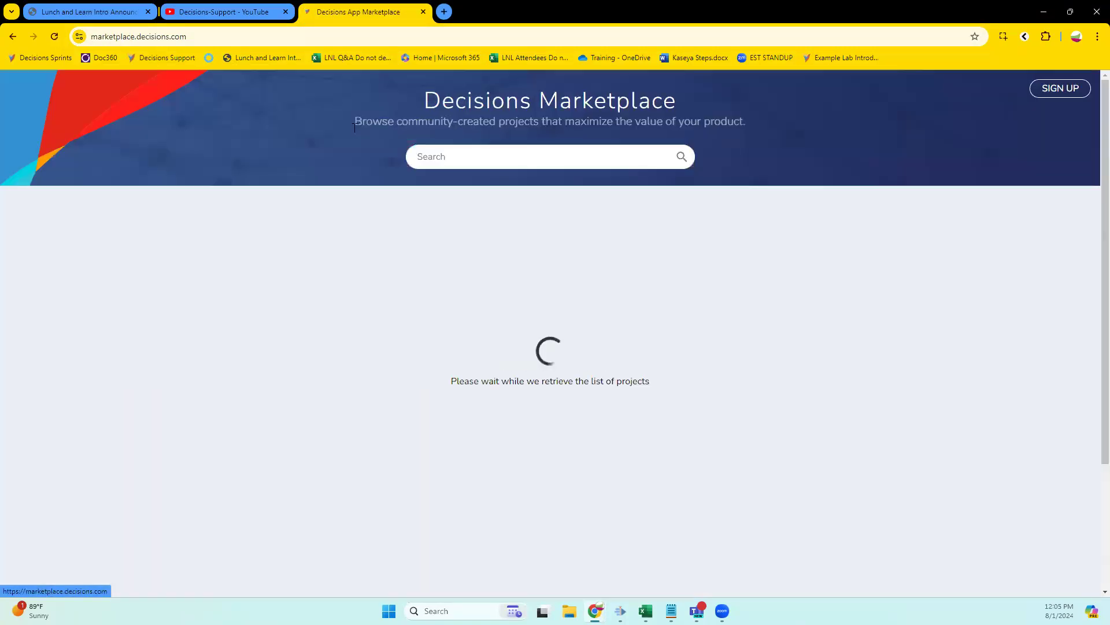
Open decisions.com in another browser tab, go to the Marketplace from its resources, and close that tab.
click(444, 12)
text(decisions)
key(Return)
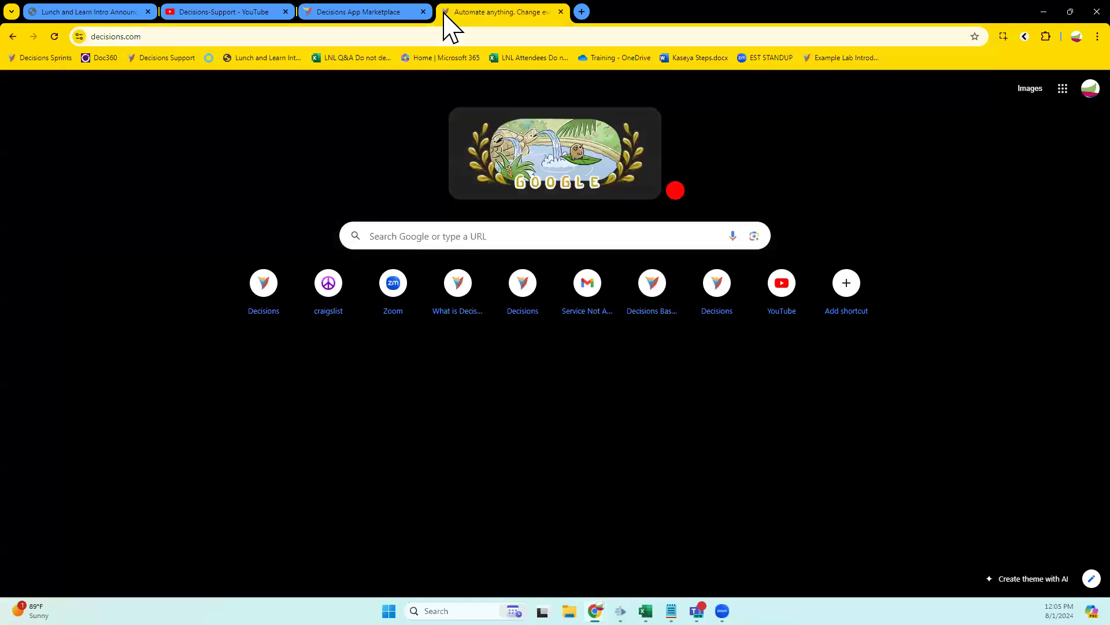
mouse_move(655, 113)
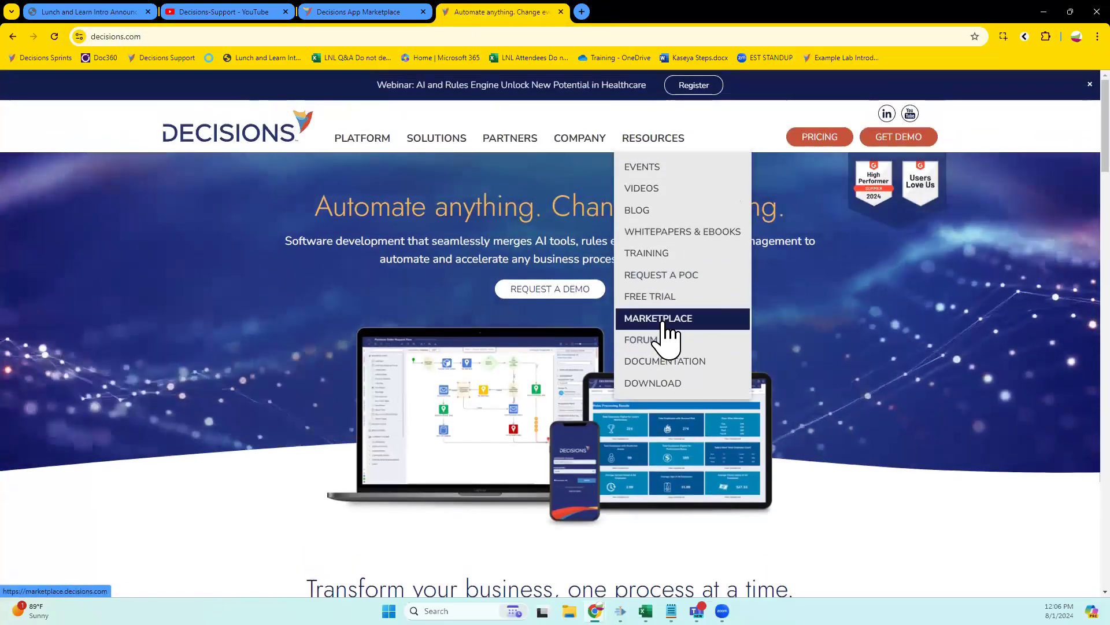
click(664, 324)
click(560, 11)
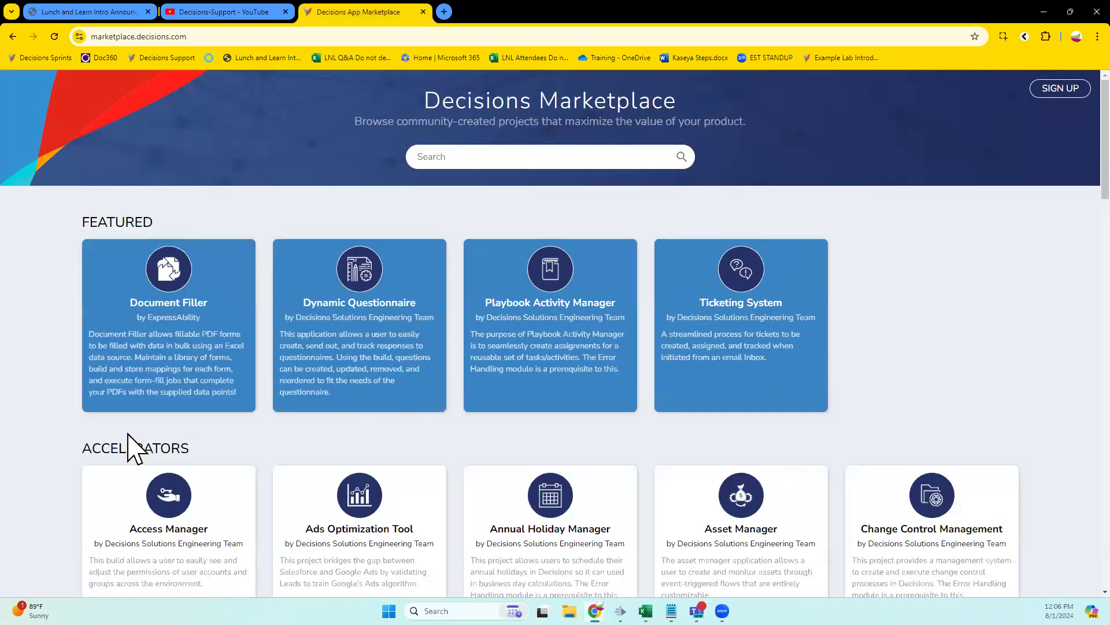
Look through the marketplace's Accelerators projects and open the details of Shift Manager.
scroll(446, 397, down, 6)
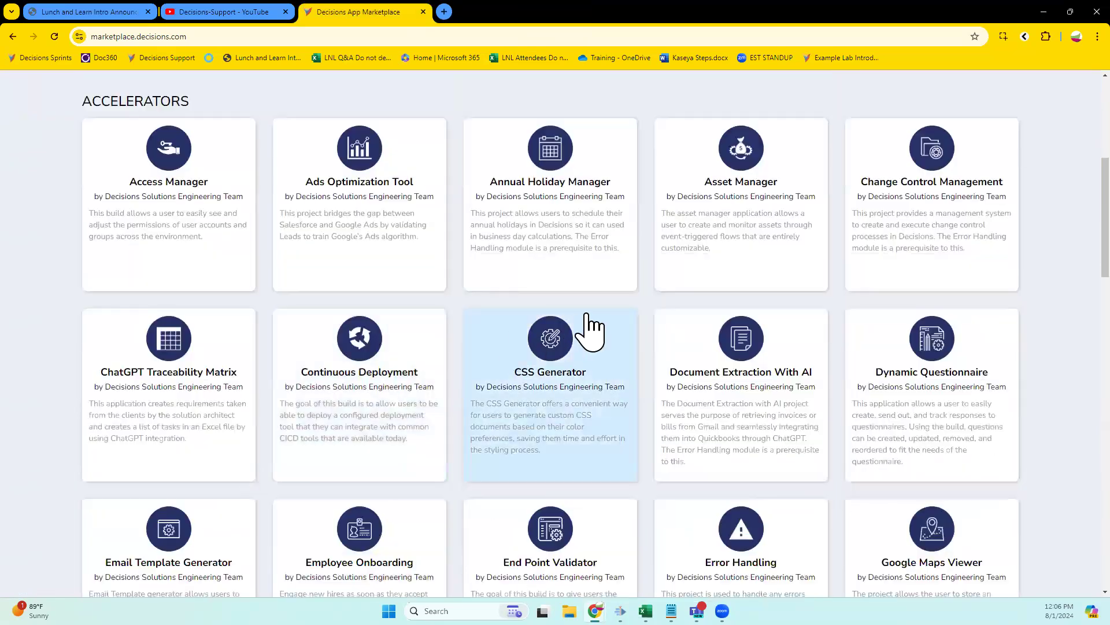
scroll(517, 411, down, 2)
scroll(517, 411, down, 5)
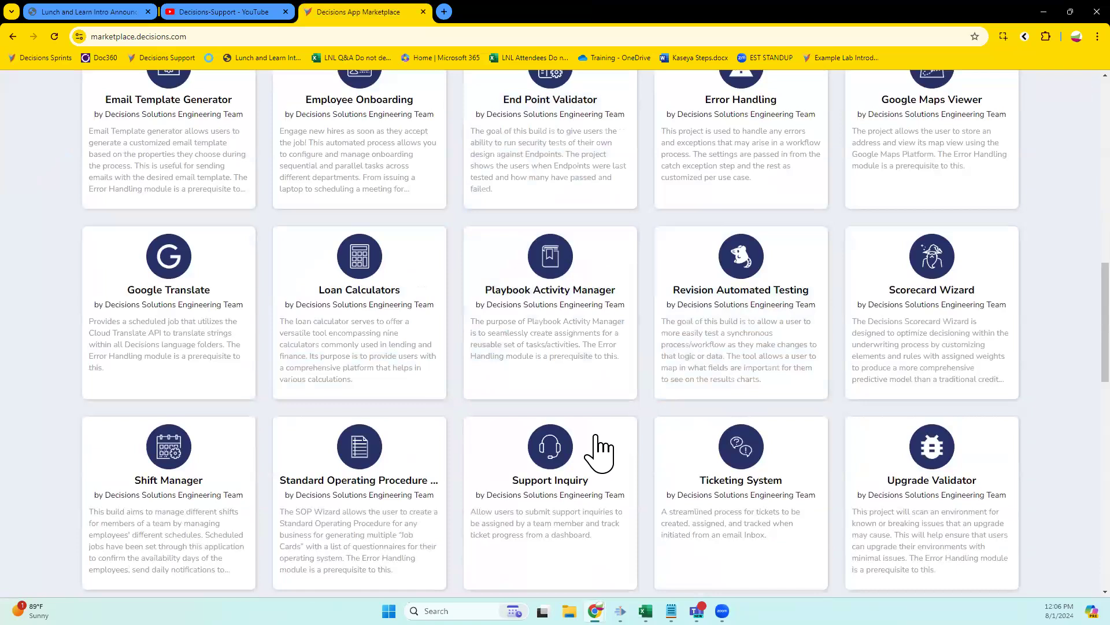
scroll(598, 451, down, 3)
scroll(736, 417, up, 3)
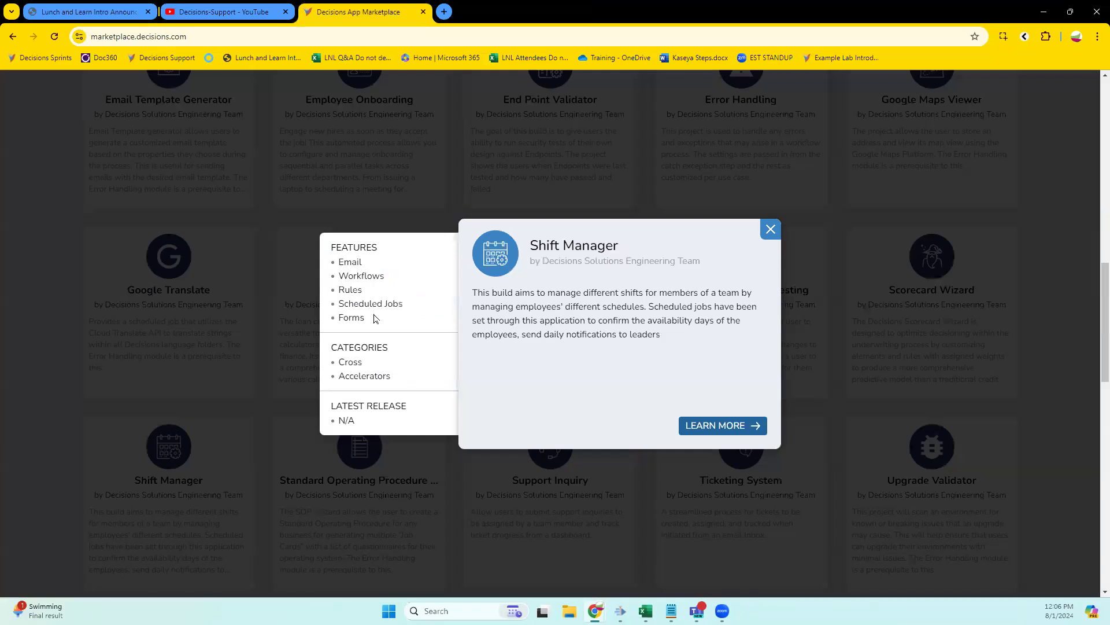
Highlight the features and categories in the Shift Manager details, close them, and return to the Featured projects.
drag(375, 317, 332, 260)
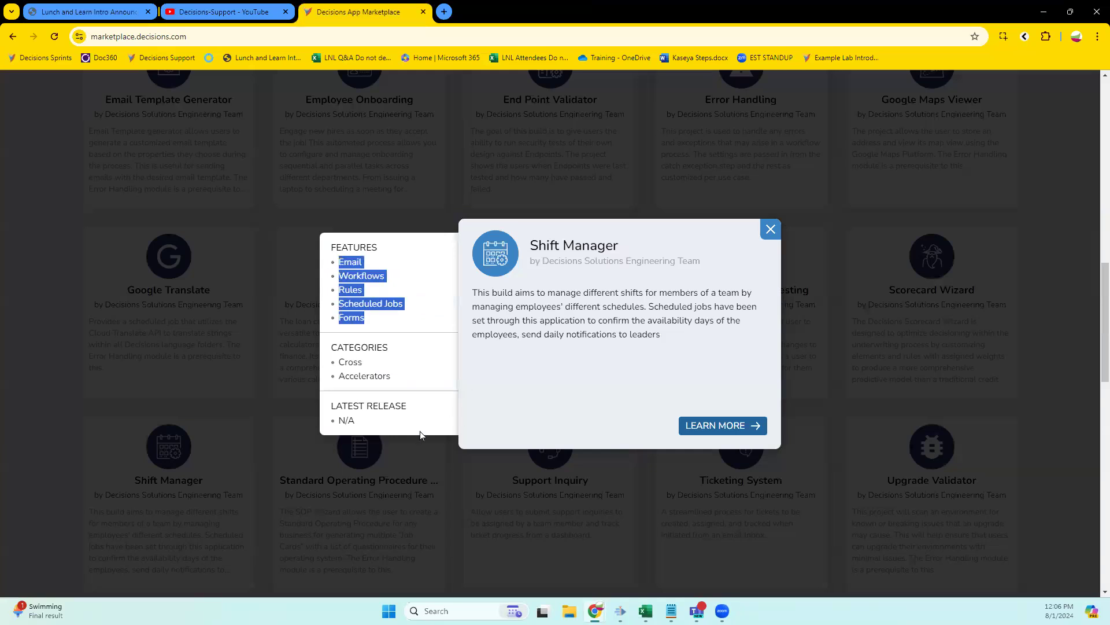
drag(400, 383, 338, 260)
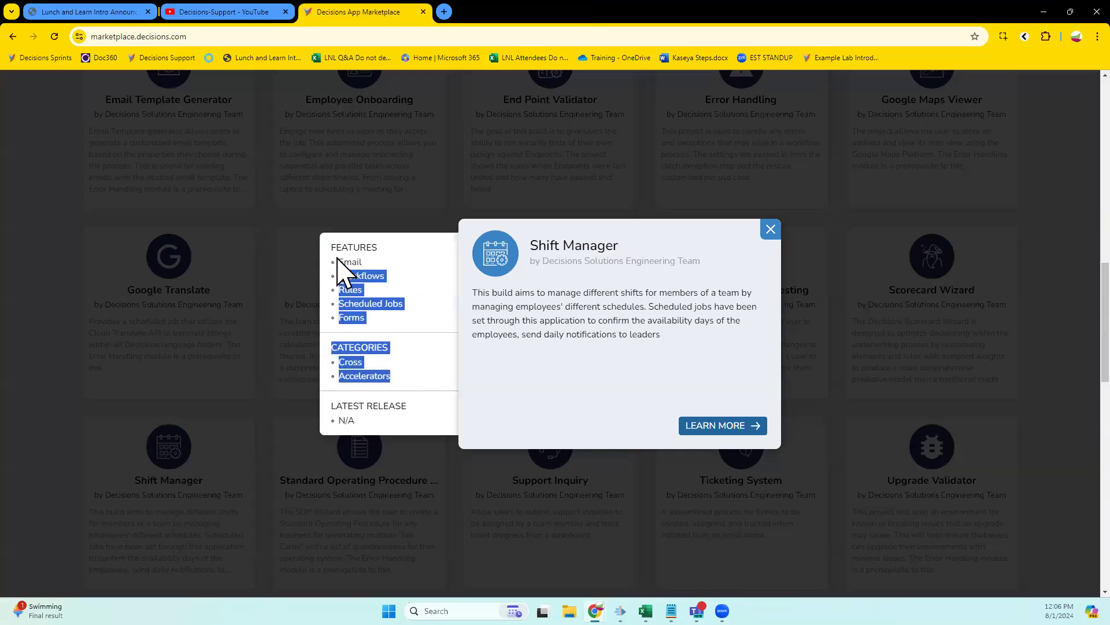
drag(404, 379, 338, 260)
click(391, 325)
drag(392, 377, 337, 265)
click(770, 229)
scroll(466, 223, up, 10)
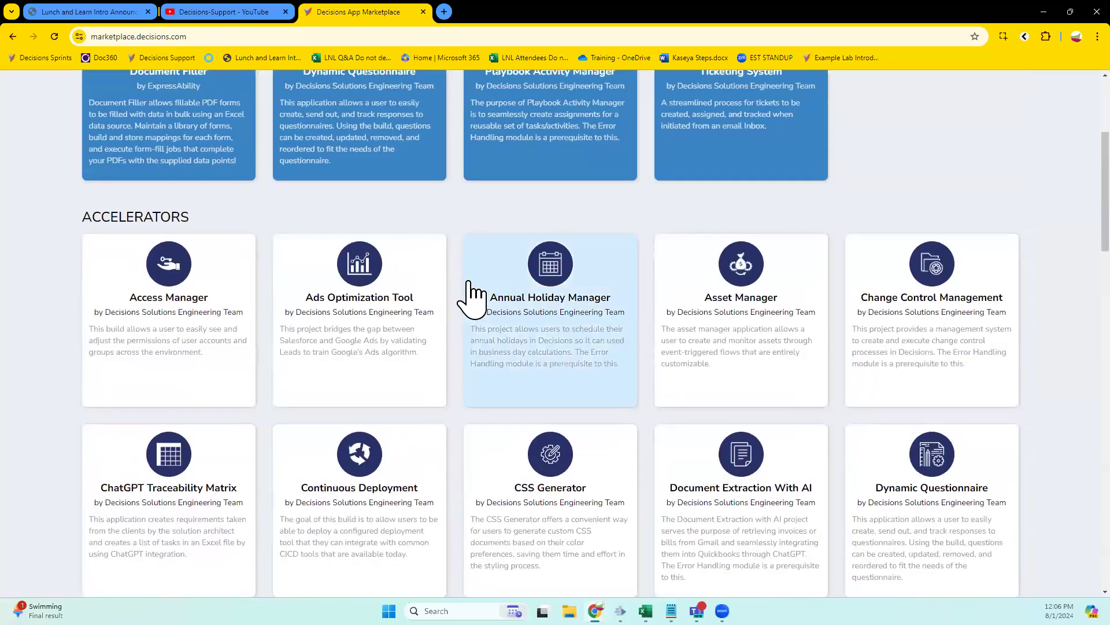
scroll(472, 295, up, 4)
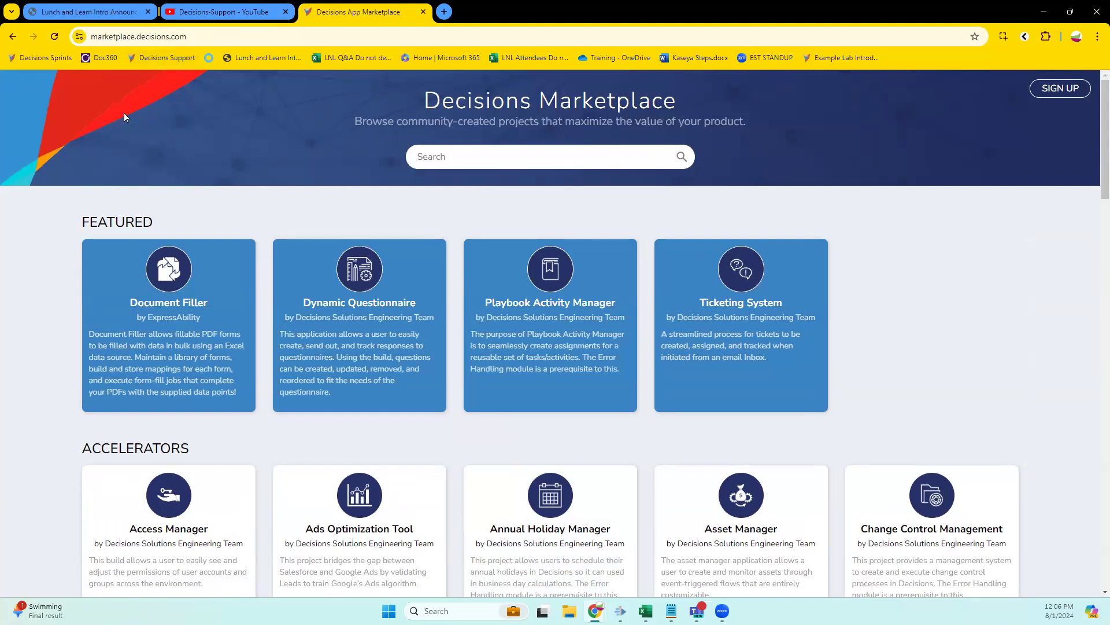
Open the bookmarked Example Lab Introduction documentation and expand Form Controls to view its example articles.
click(847, 61)
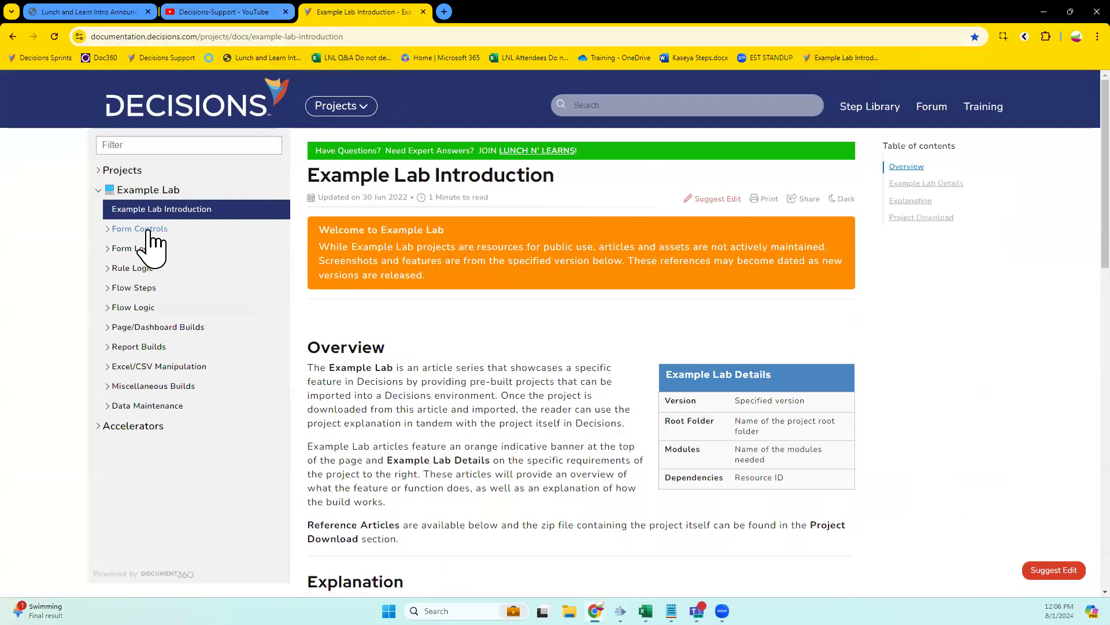
click(108, 229)
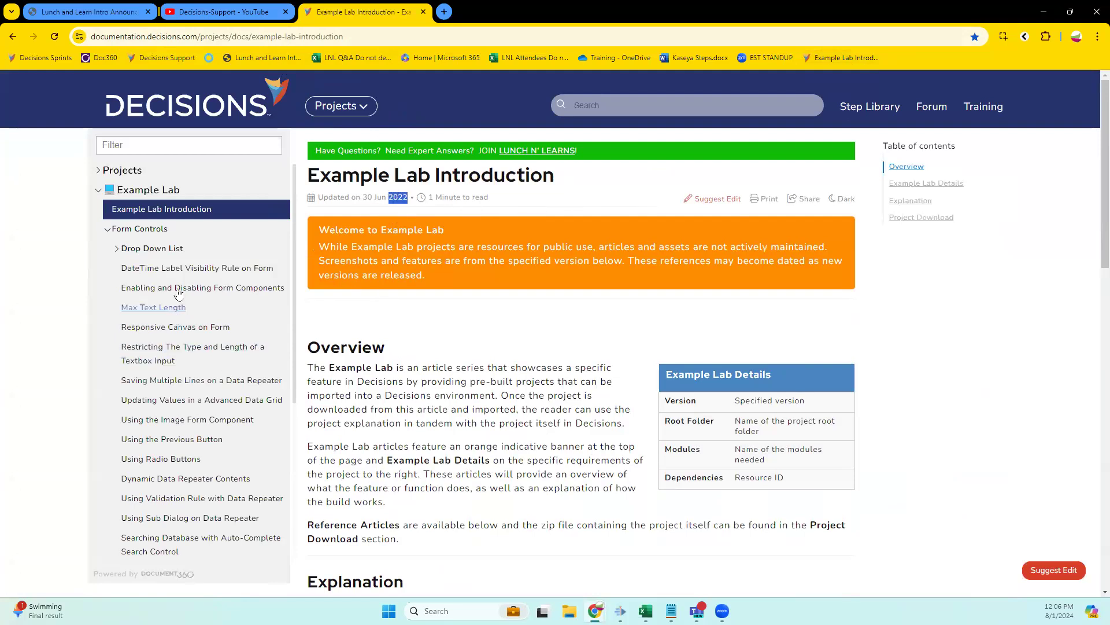
scroll(244, 334, down, 4)
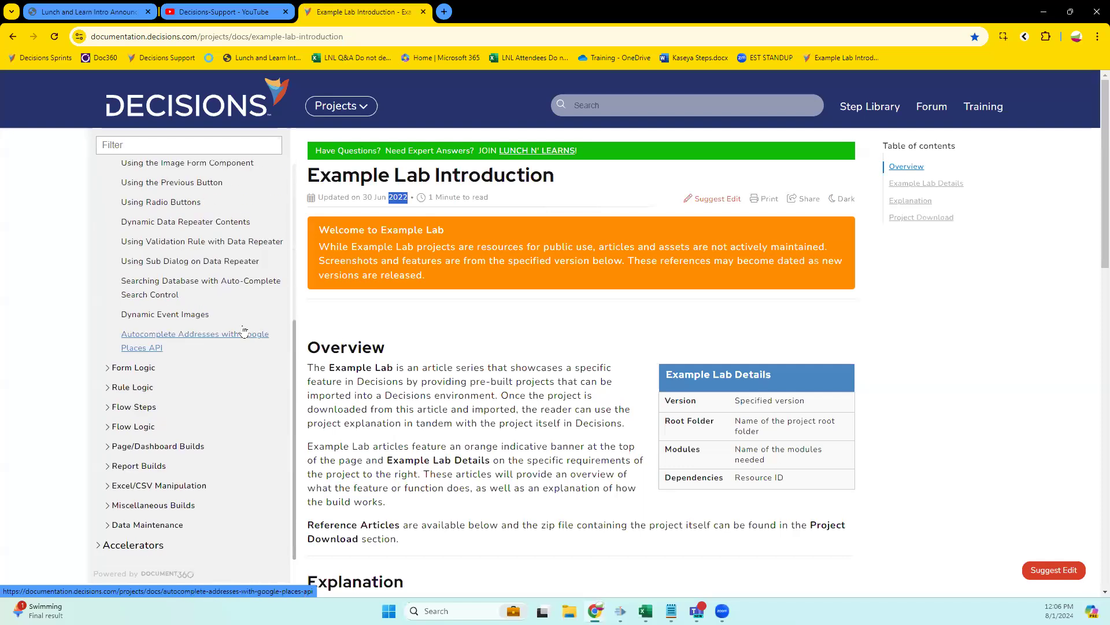
Expand the Form Logic category of the Example Lab and look through its articles.
click(149, 369)
scroll(191, 405, down, 3)
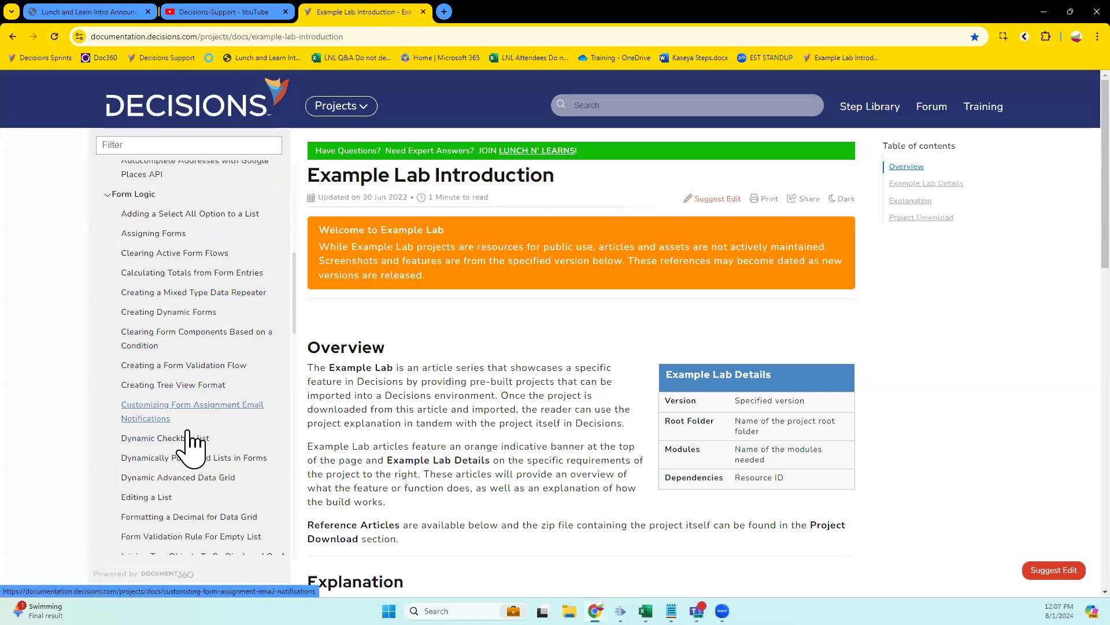
scroll(243, 365, down, 3)
scroll(243, 370, down, 10)
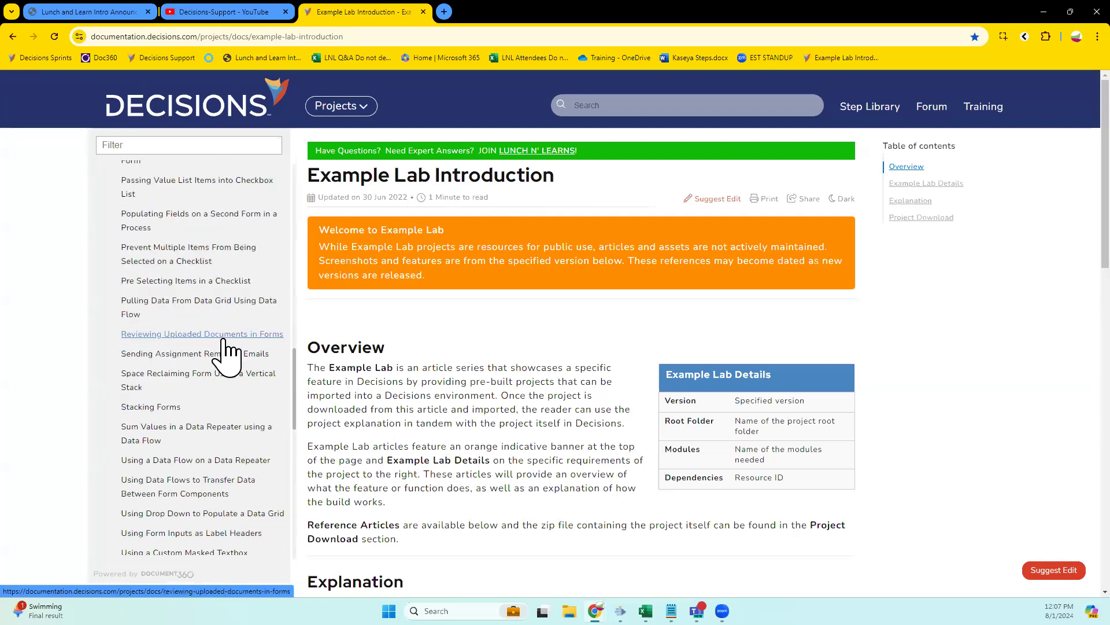
scroll(179, 307, down, 5)
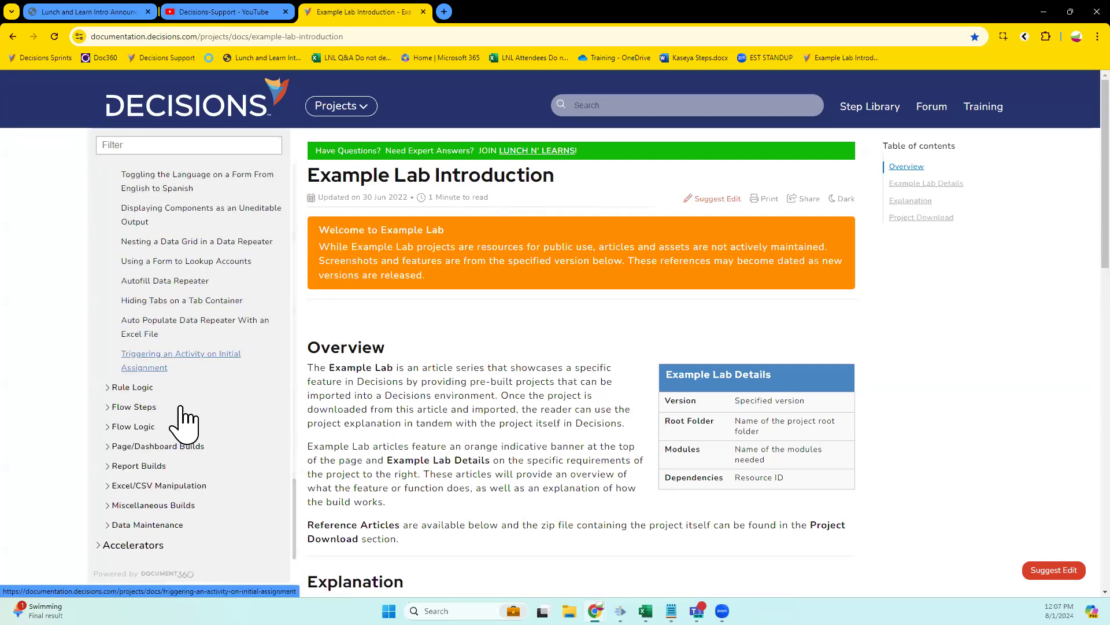
Expand the Report Builds category, view its articles, and return to the Form Logic articles.
click(149, 466)
scroll(206, 439, down, 4)
scroll(209, 468, down, 2)
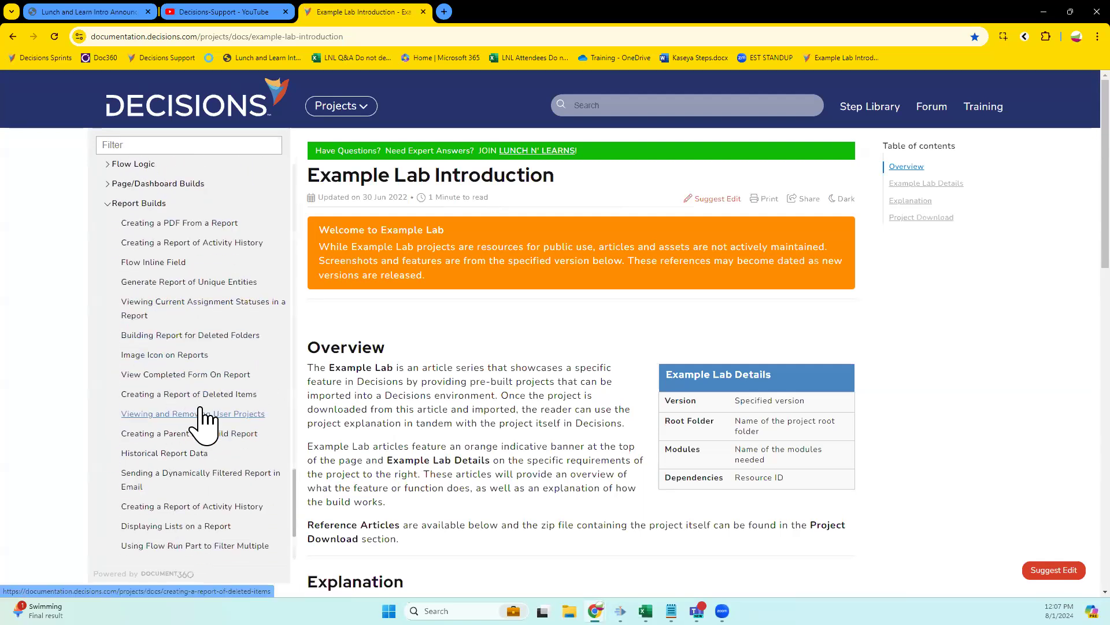
scroll(225, 451, up, 10)
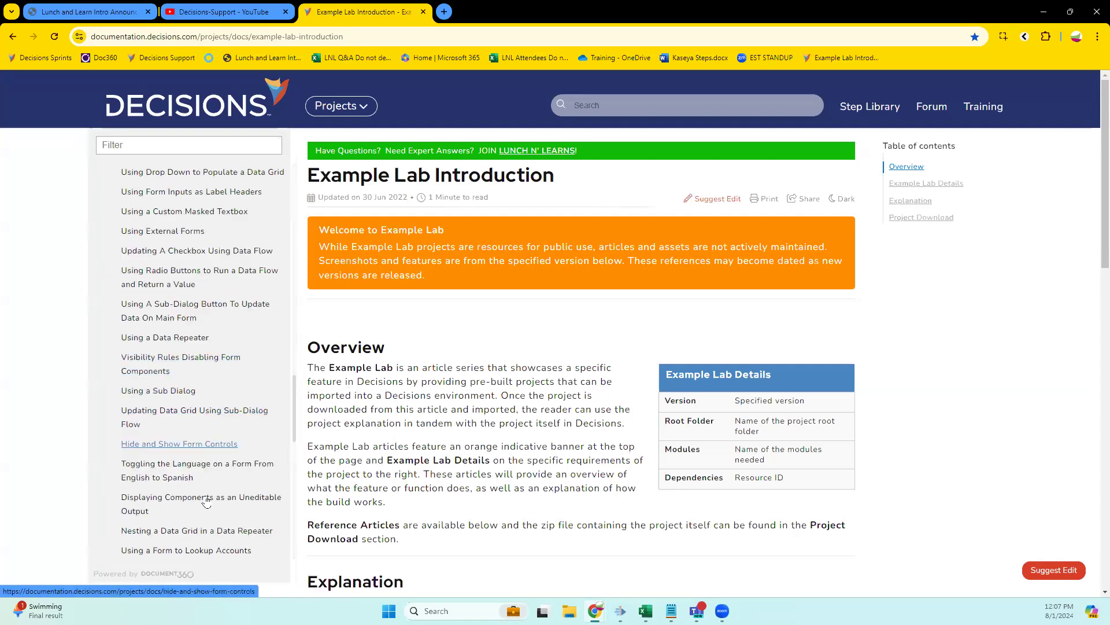
Open the article on toggling a form's language from English to Spanish and view its Project Download section.
click(168, 471)
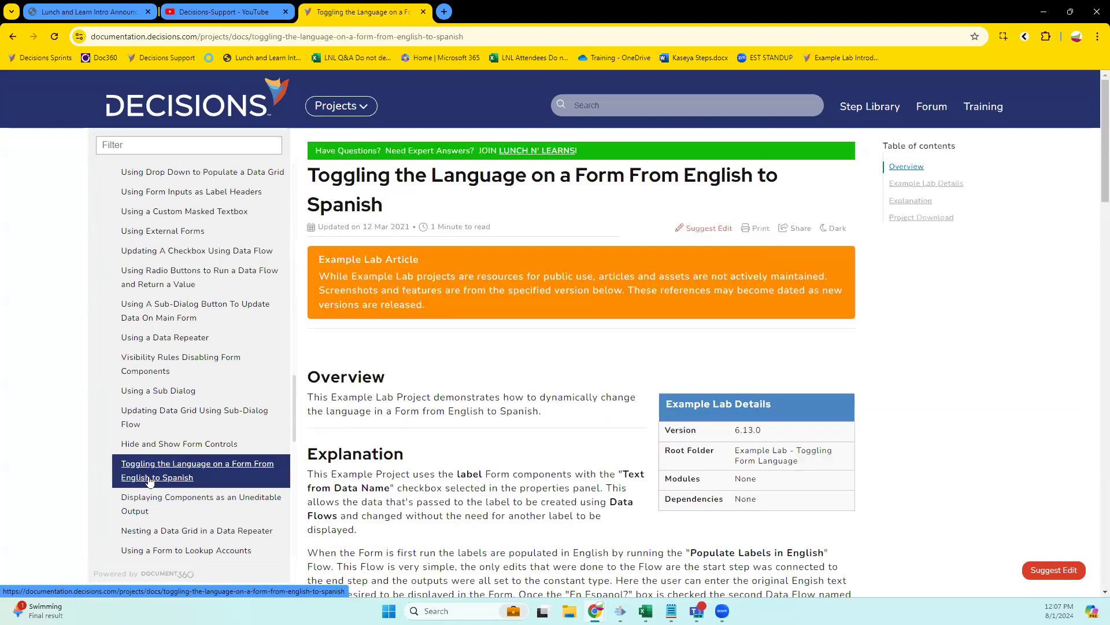
scroll(506, 497, down, 20)
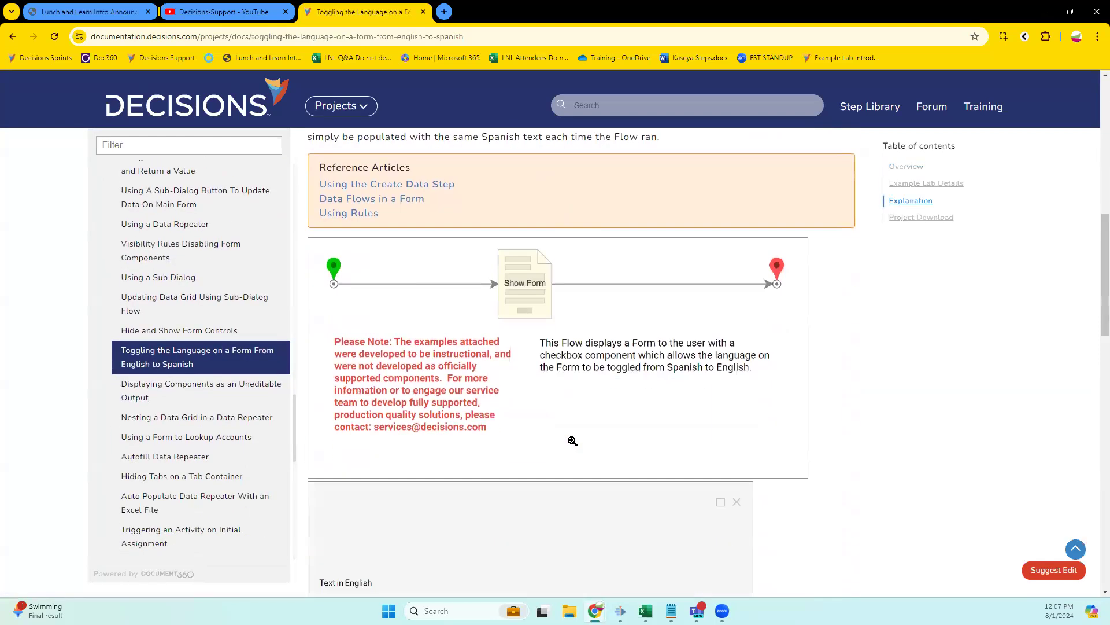
scroll(507, 436, down, 4)
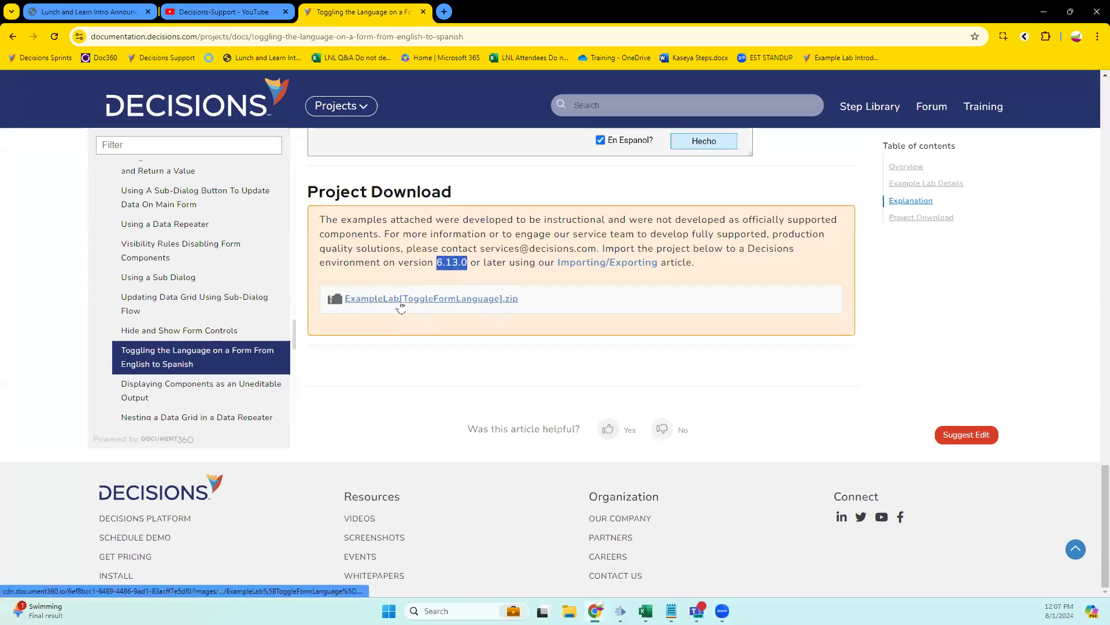
Review the English and Spanish example form images in the article's Explanation section.
scroll(466, 466, up, 20)
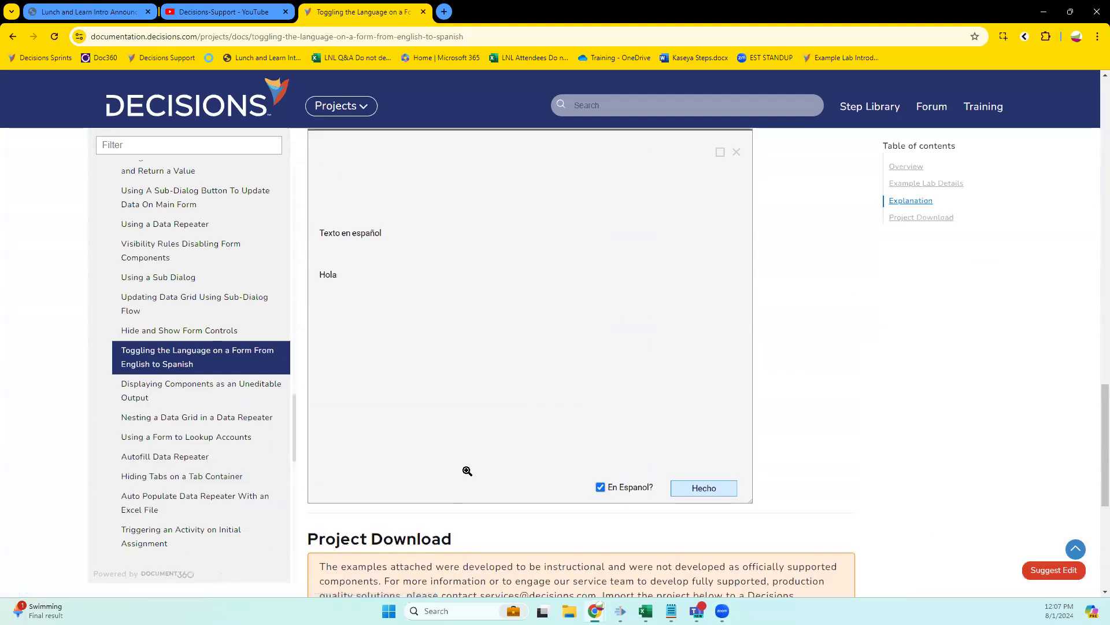
scroll(471, 479, down, 10)
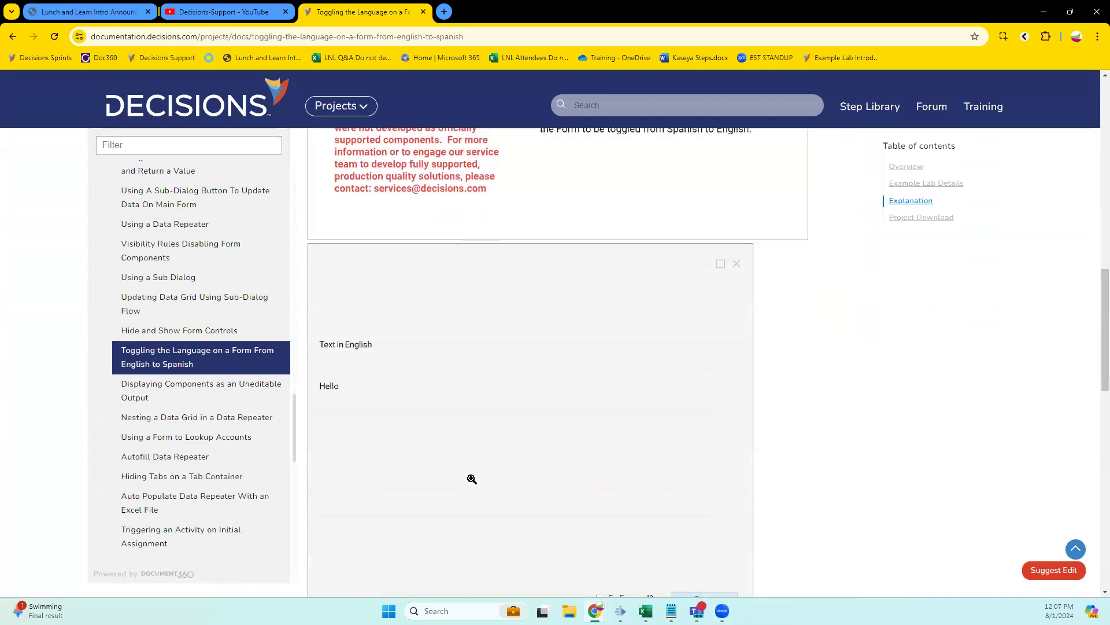
click(679, 527)
click(548, 449)
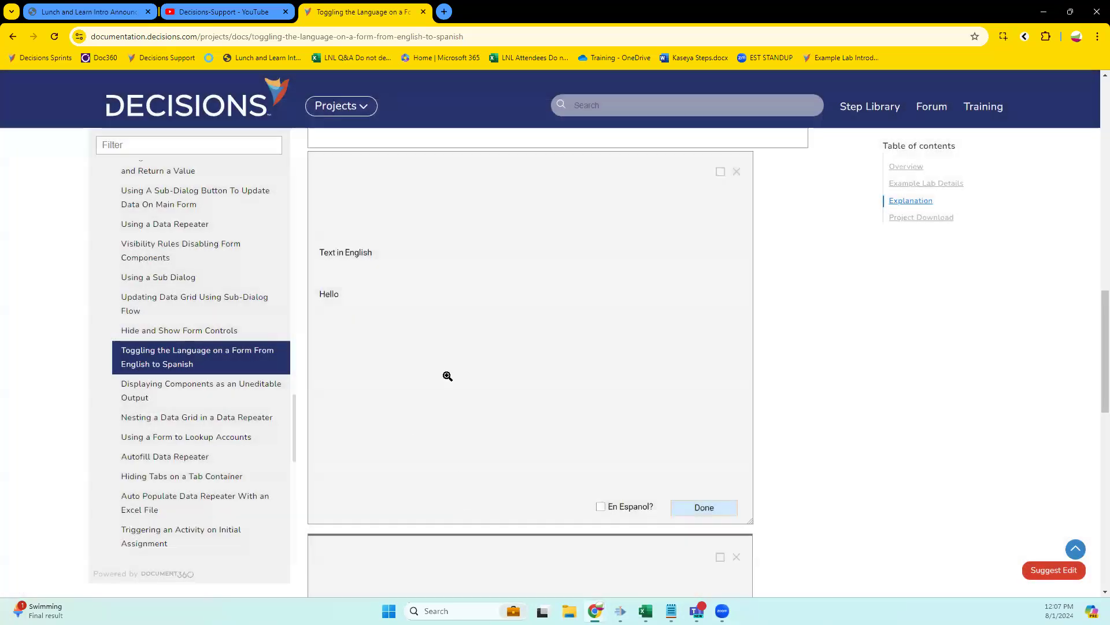
Collapse the Form Controls, Form Logic and Report Builds categories of the Example Lab.
scroll(228, 393, up, 15)
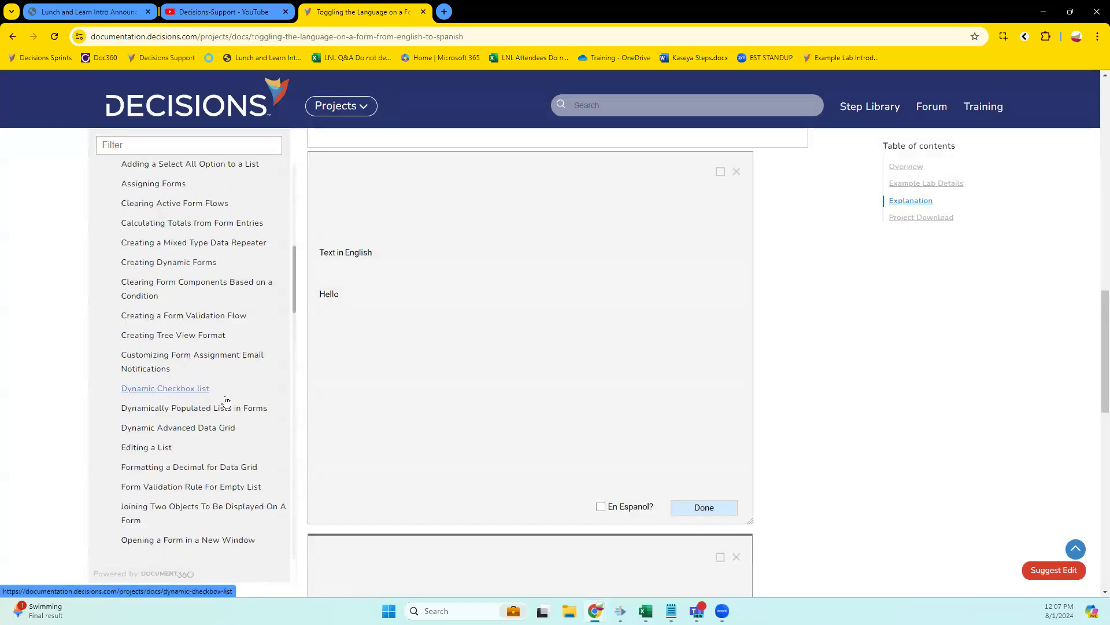
scroll(228, 402, up, 5)
click(141, 248)
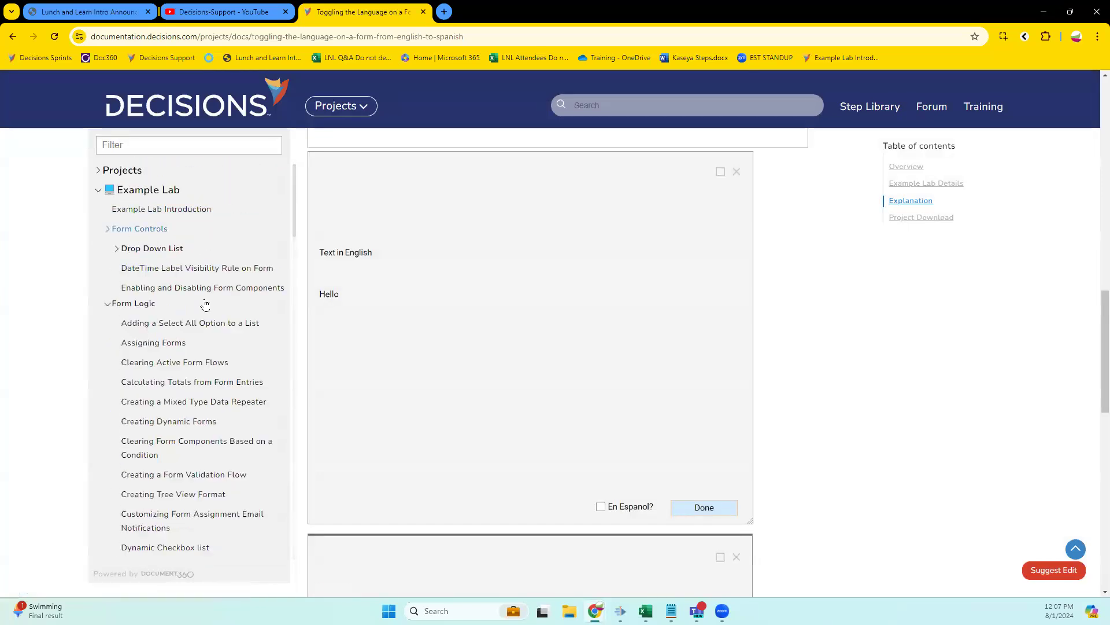
click(145, 250)
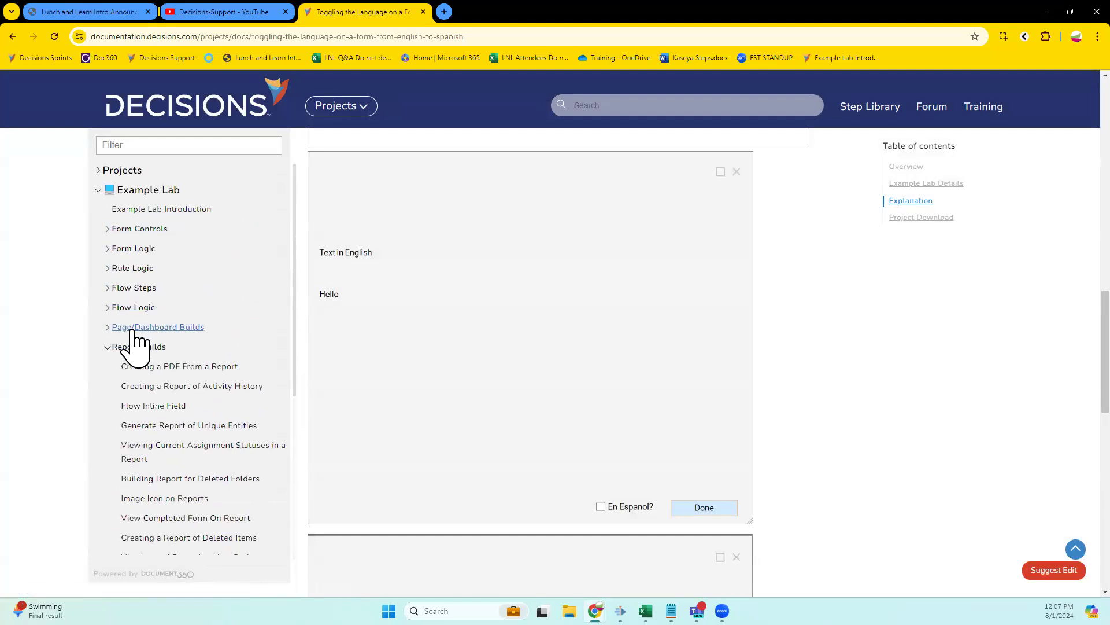
click(135, 347)
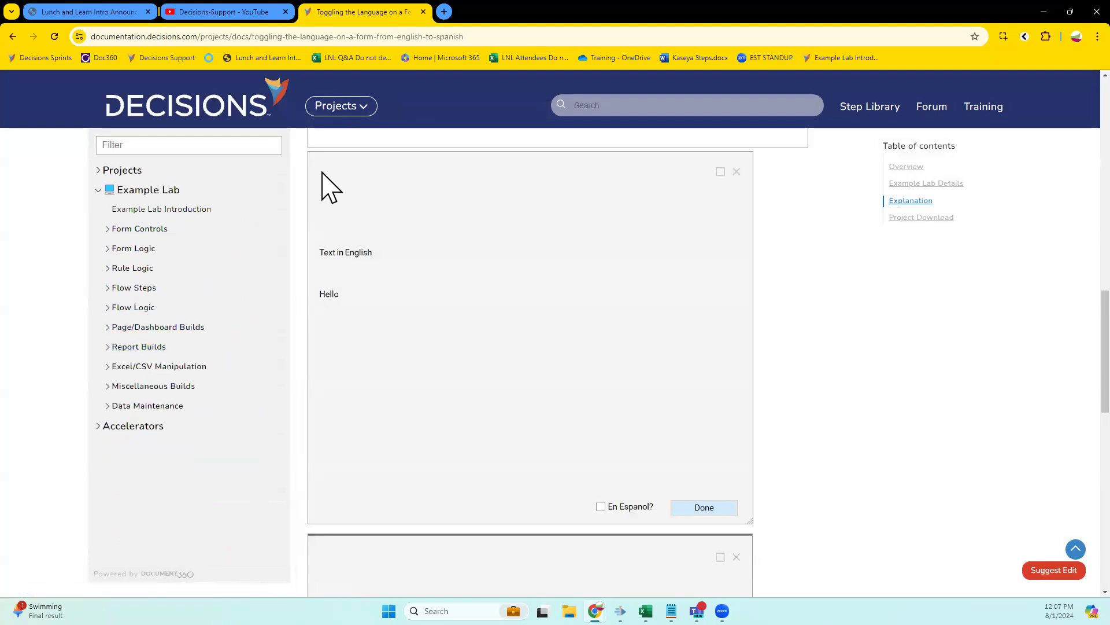
Load decisions.com in a new browser tab and open the Events page from its resources.
click(444, 13)
click(447, 38)
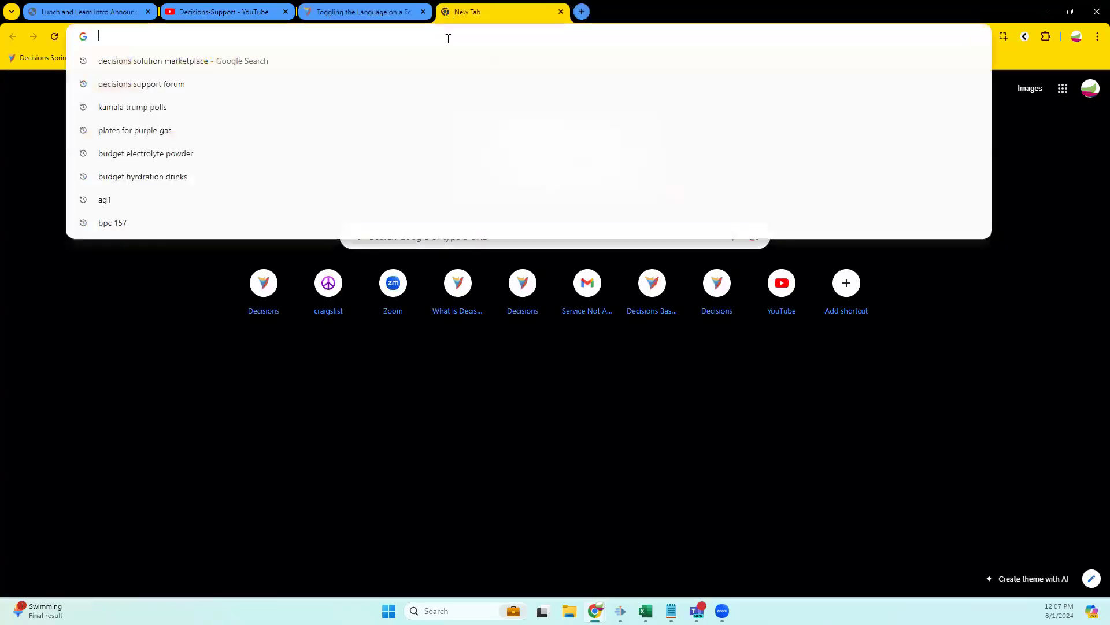
text(decisions.com)
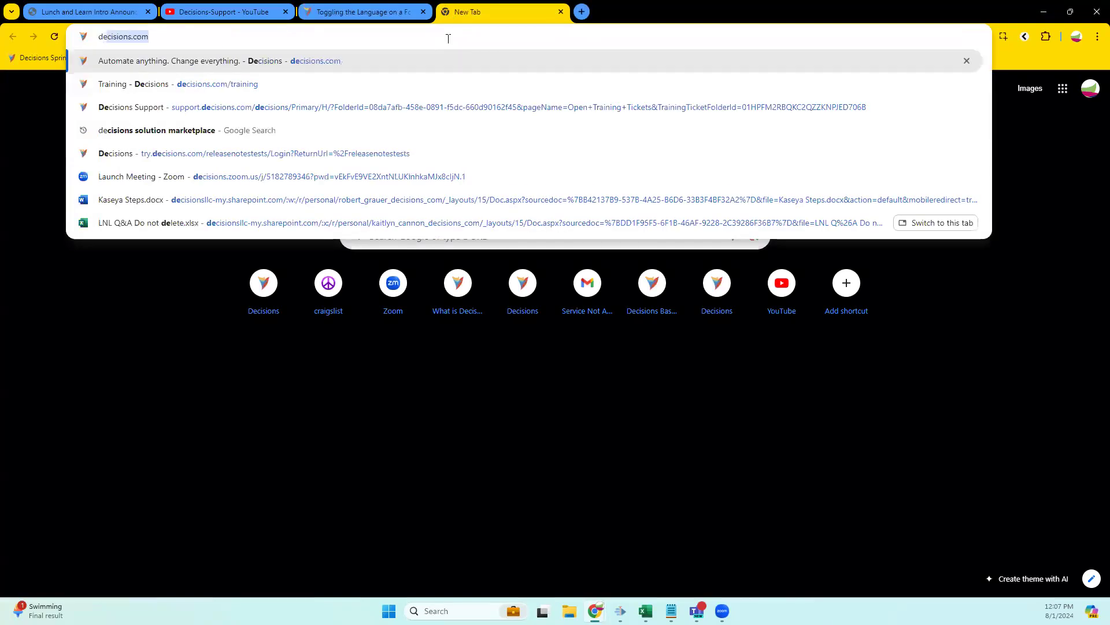
key(Return)
mouse_move(652, 111)
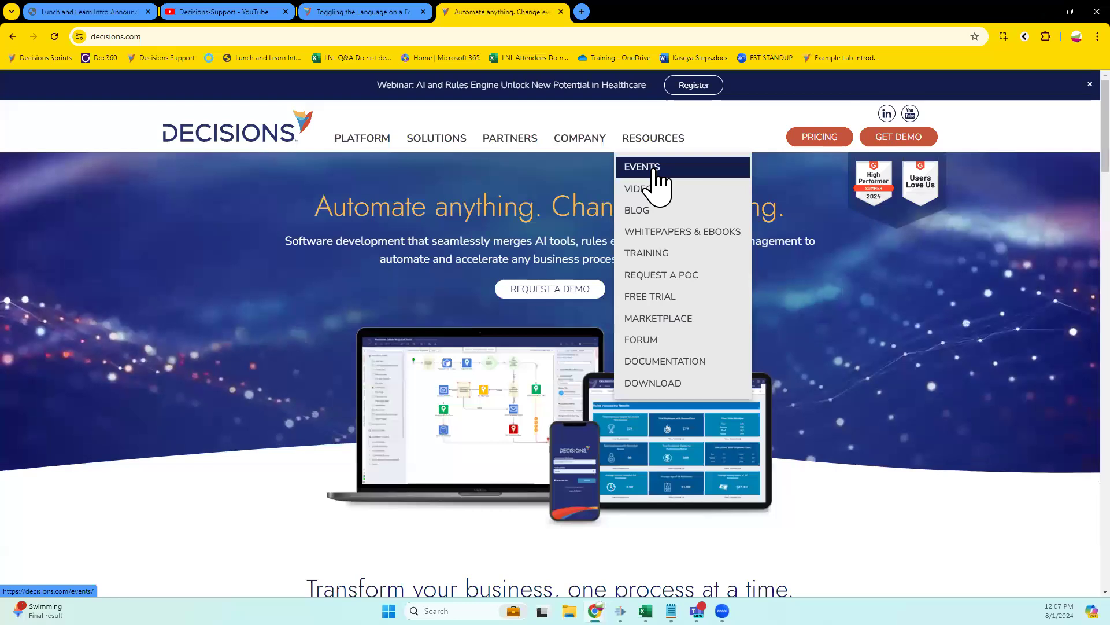
click(655, 168)
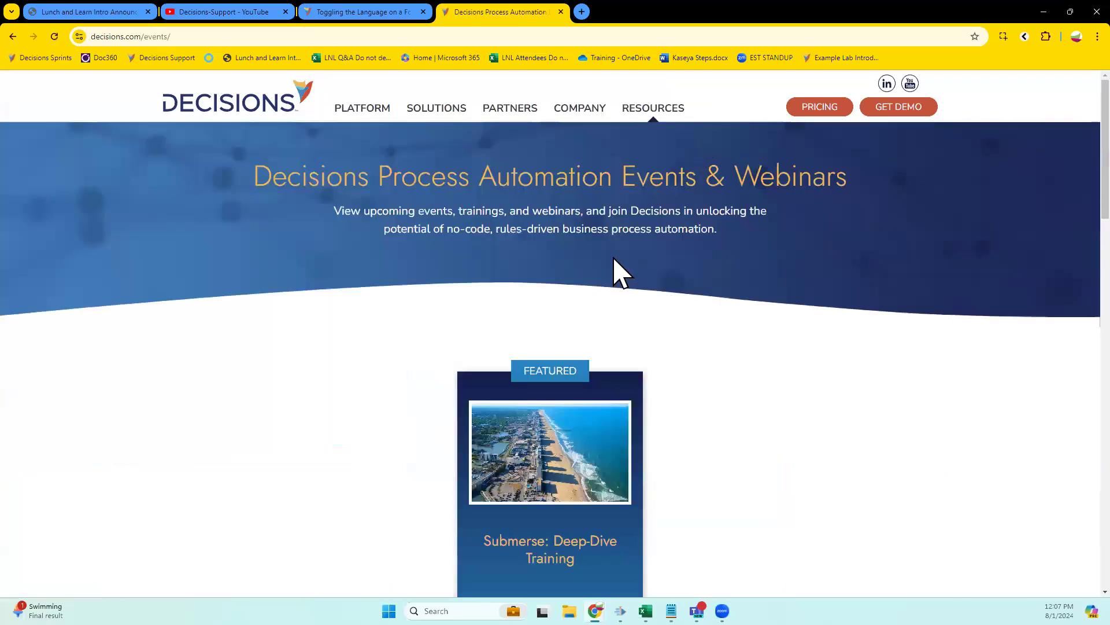
Look through the featured Submerse training and the Upcoming Events list on the Events page.
scroll(916, 337, down, 5)
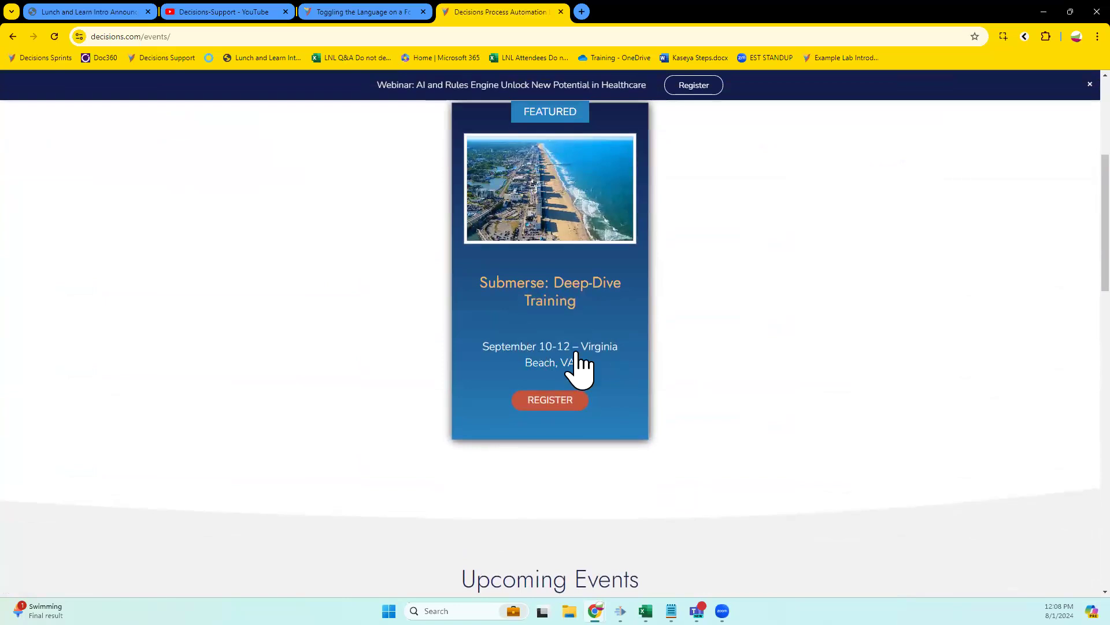
scroll(620, 370, down, 5)
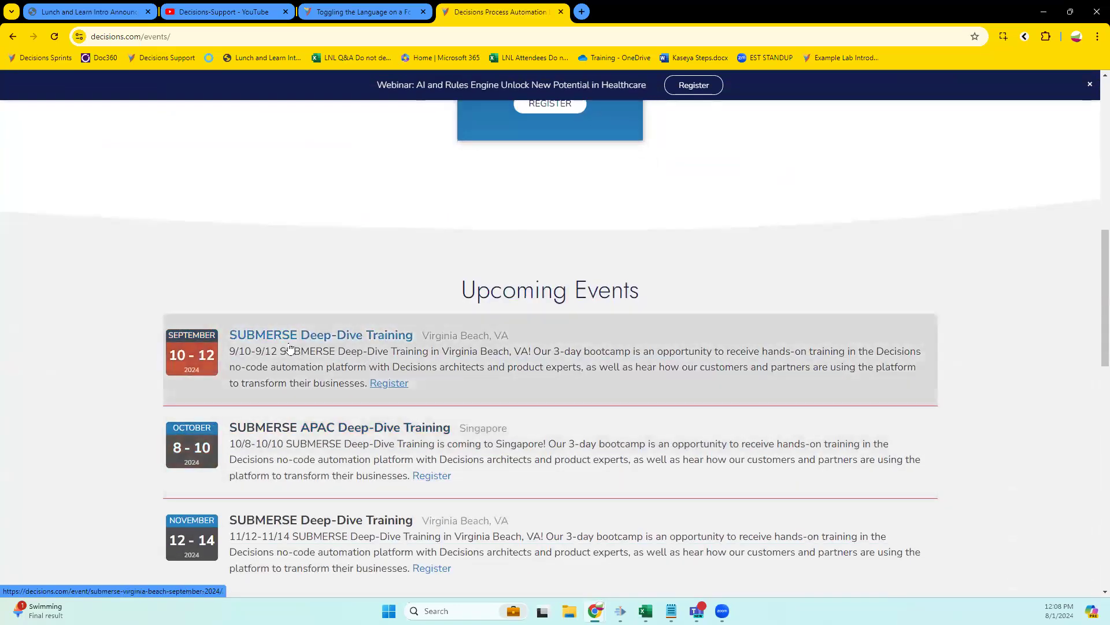
scroll(289, 349, down, 3)
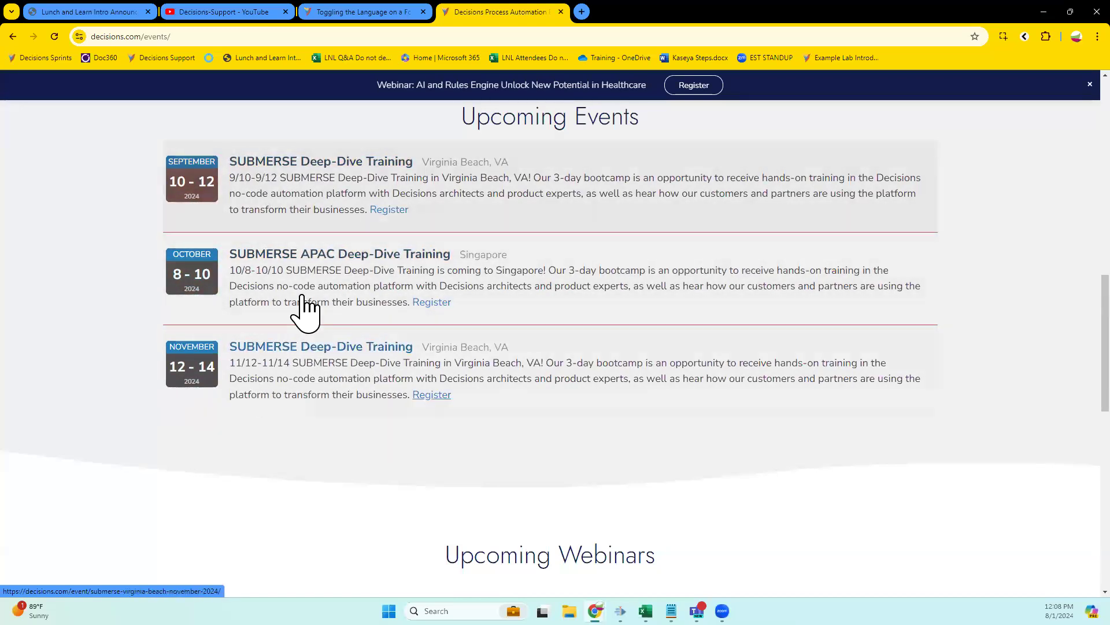
scroll(540, 278, up, 10)
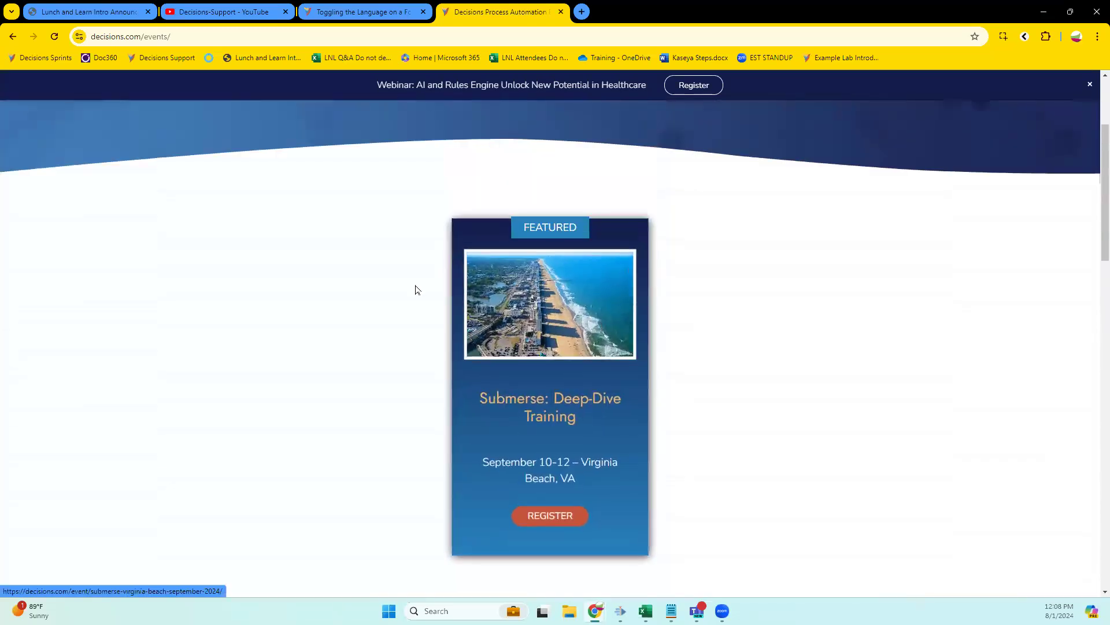
scroll(353, 347, down, 3)
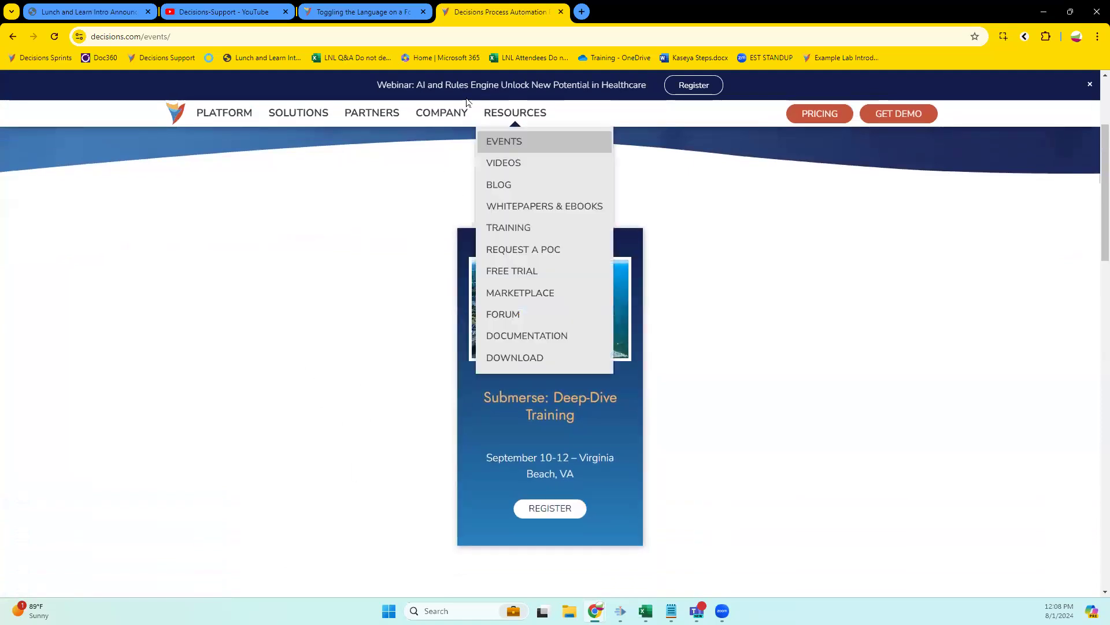
Open the registration page for the healthcare AI and rules engine webinar, review its description, and highlight the webinar title.
click(701, 84)
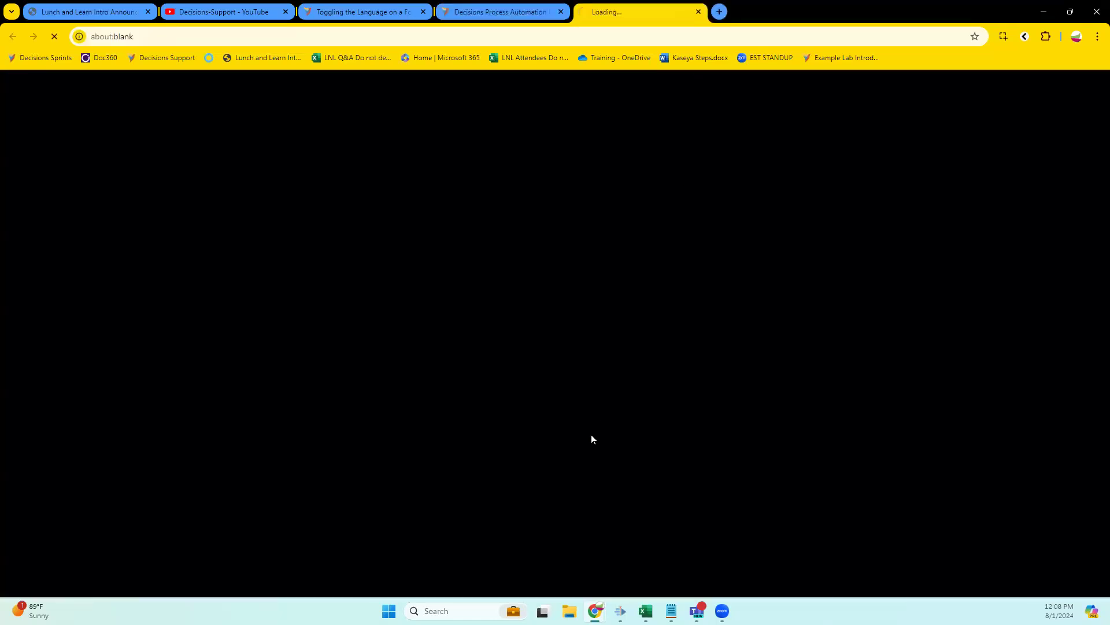
scroll(439, 405, down, 5)
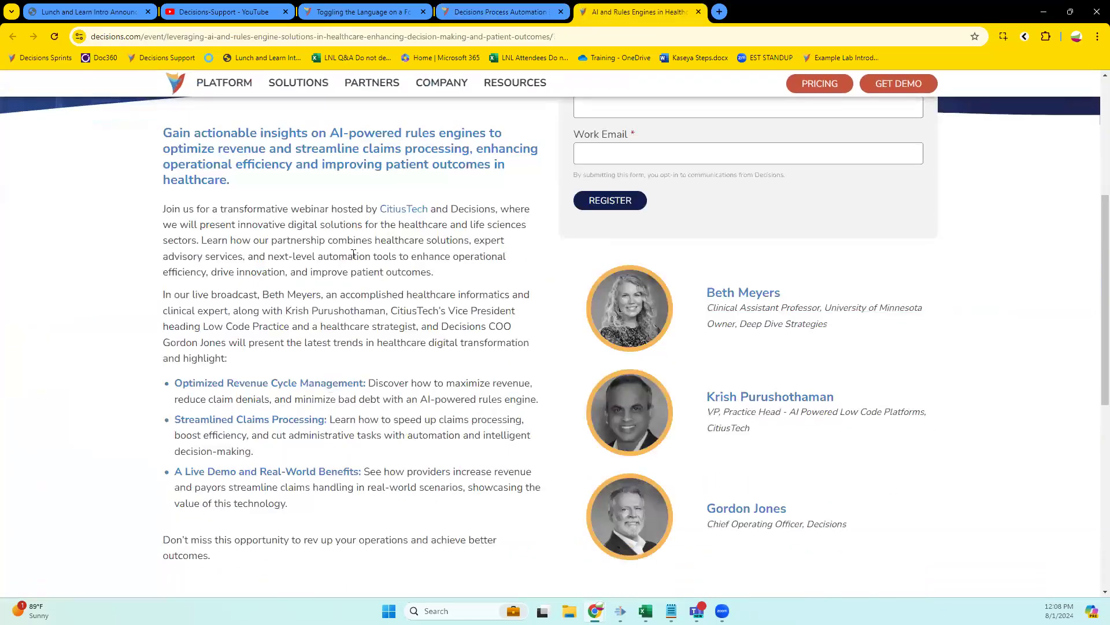
scroll(338, 276, up, 5)
mouse_move(321, 277)
mouse_down()
mouse_move(153, 209)
mouse_move(162, 171)
mouse_up()
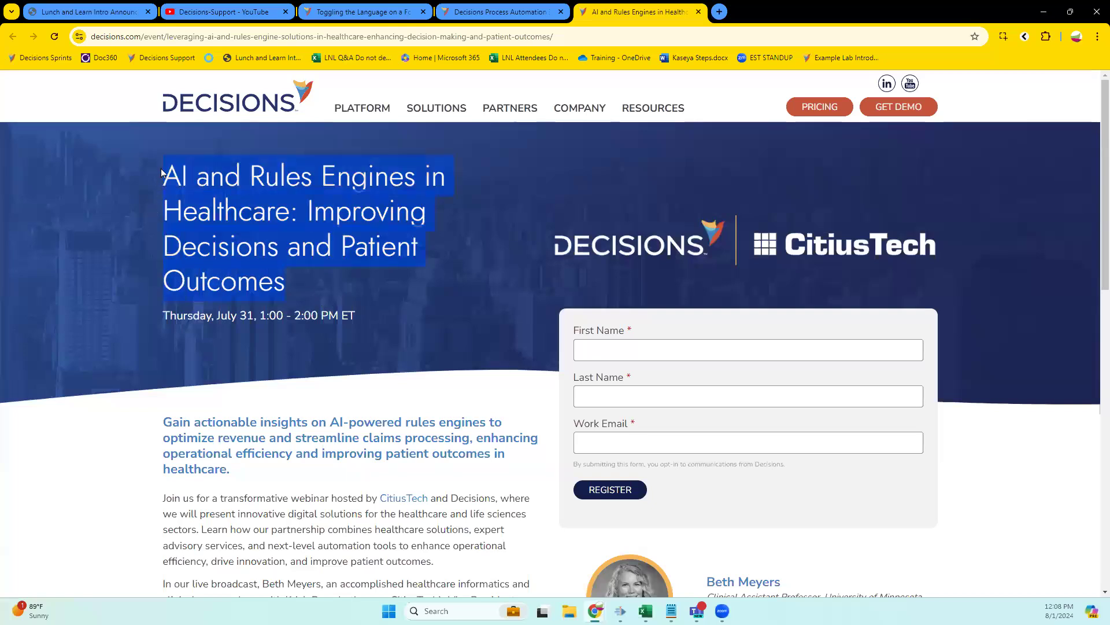
Open youtube.com in a new browser tab and search for "decisions automation".
click(720, 13)
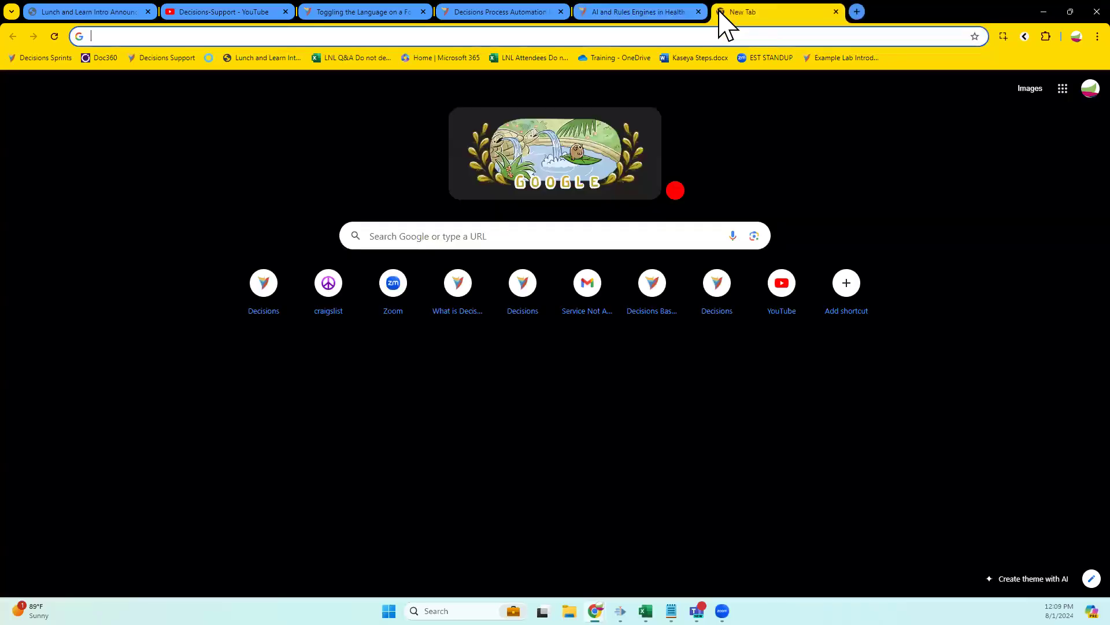
text(youtube.co)
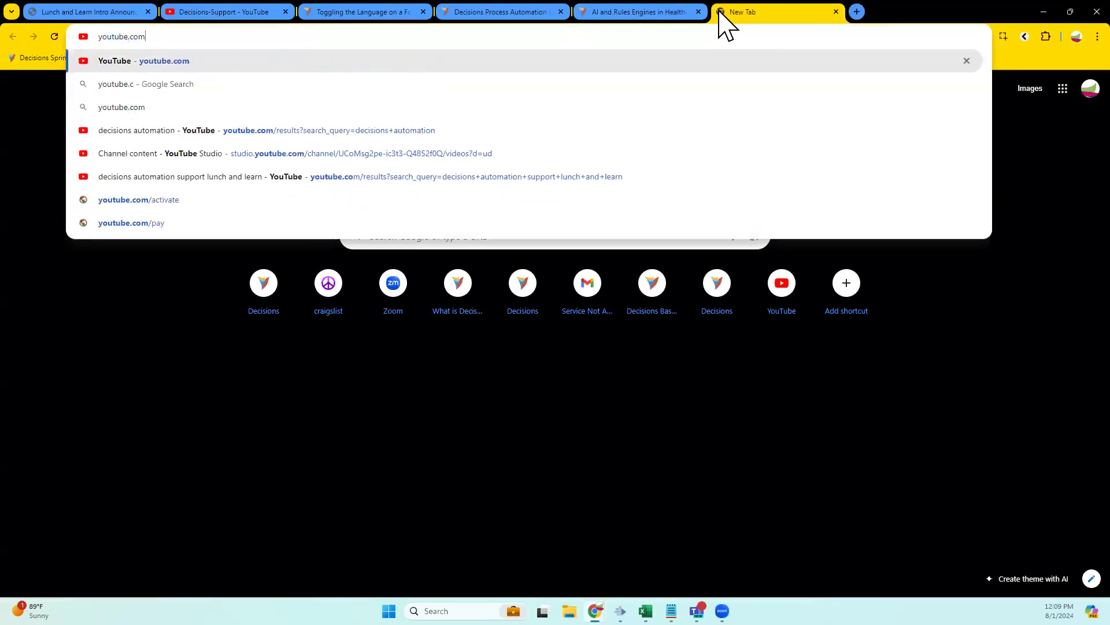
text(m)
key(Return)
click(446, 87)
text(decisions su)
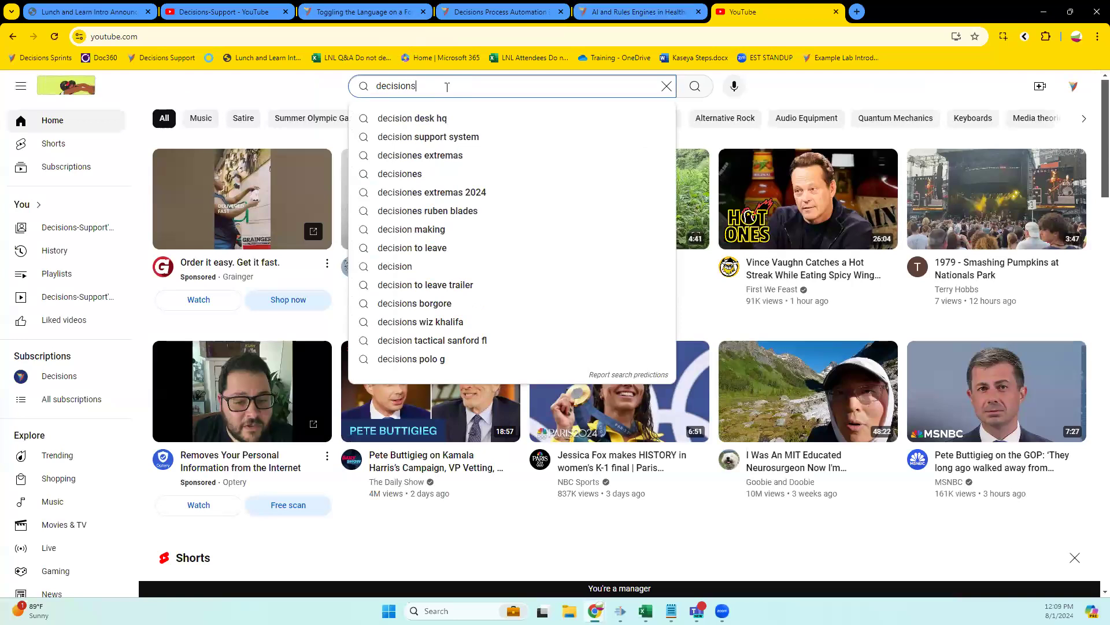
key(BackSpace)
key(BackSpace)
key(BackSpace)
text(automation)
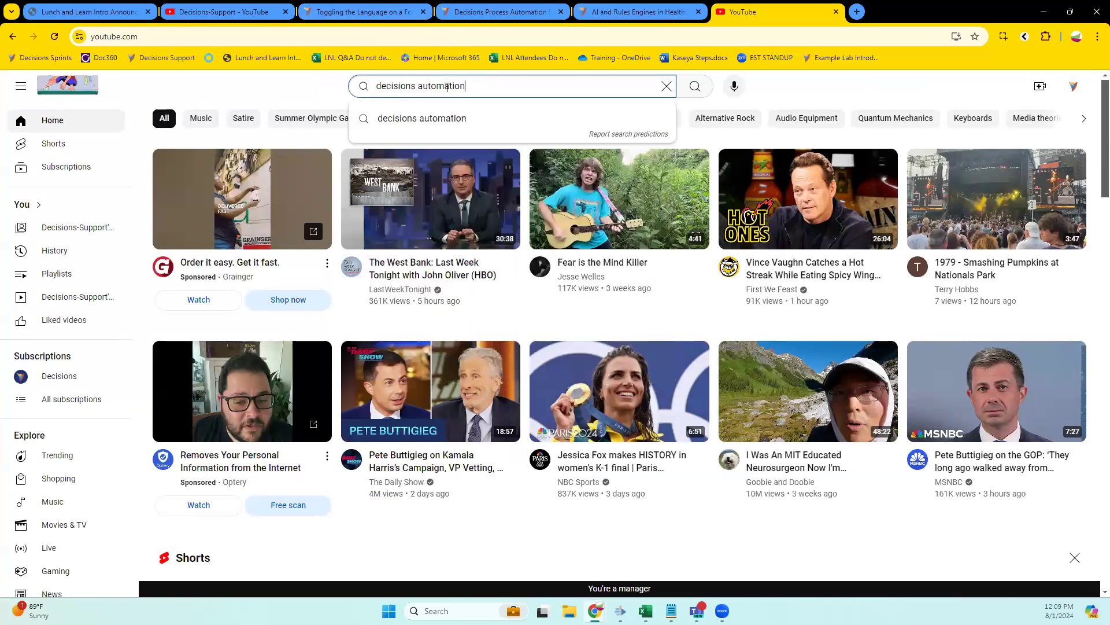
key(Return)
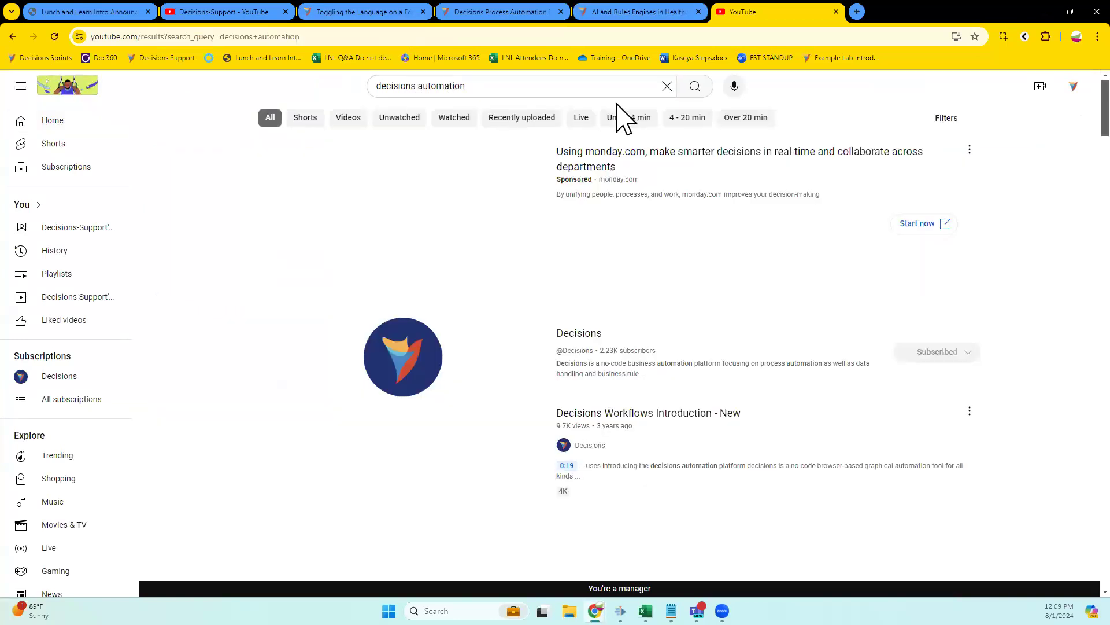
Open the Decisions channel and look through the webinar recordings in its Videos list.
click(579, 333)
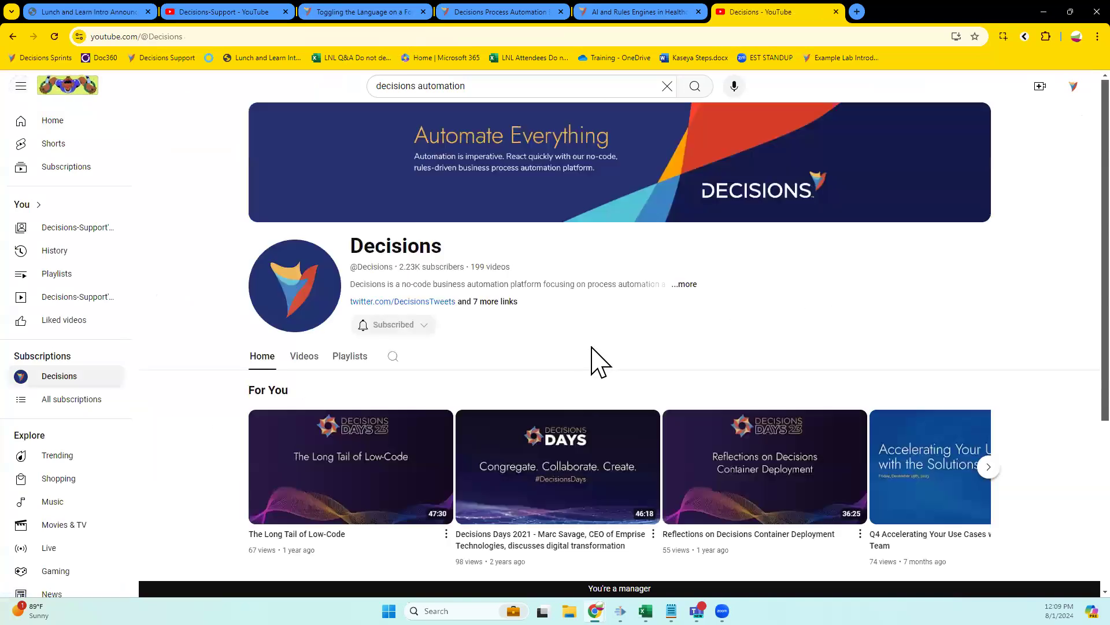
scroll(595, 364, down, 2)
click(301, 248)
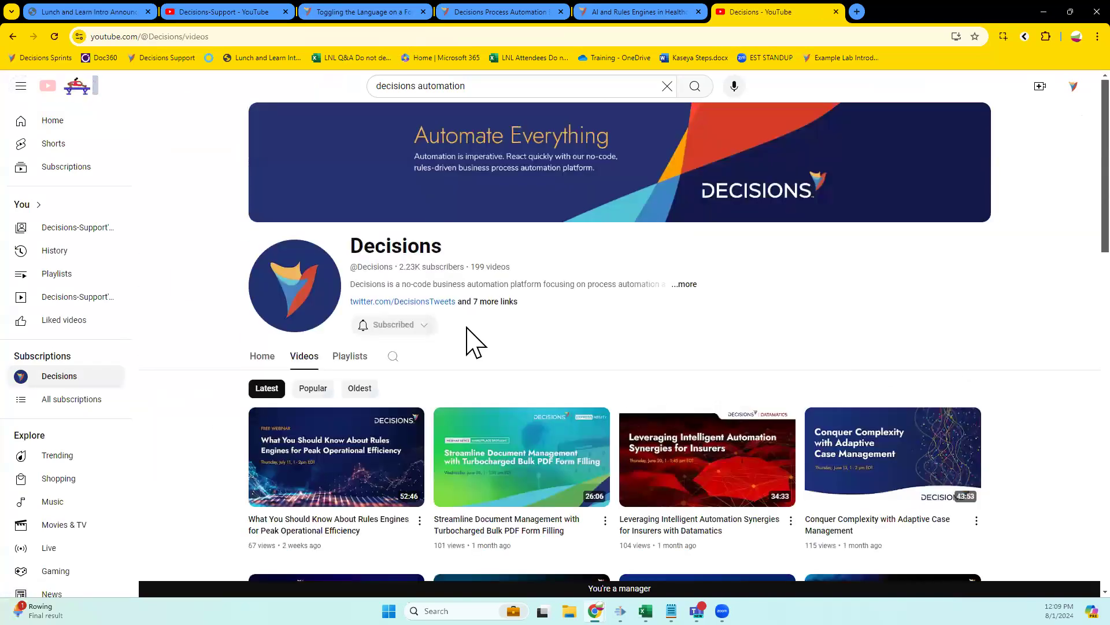
scroll(425, 341, down, 3)
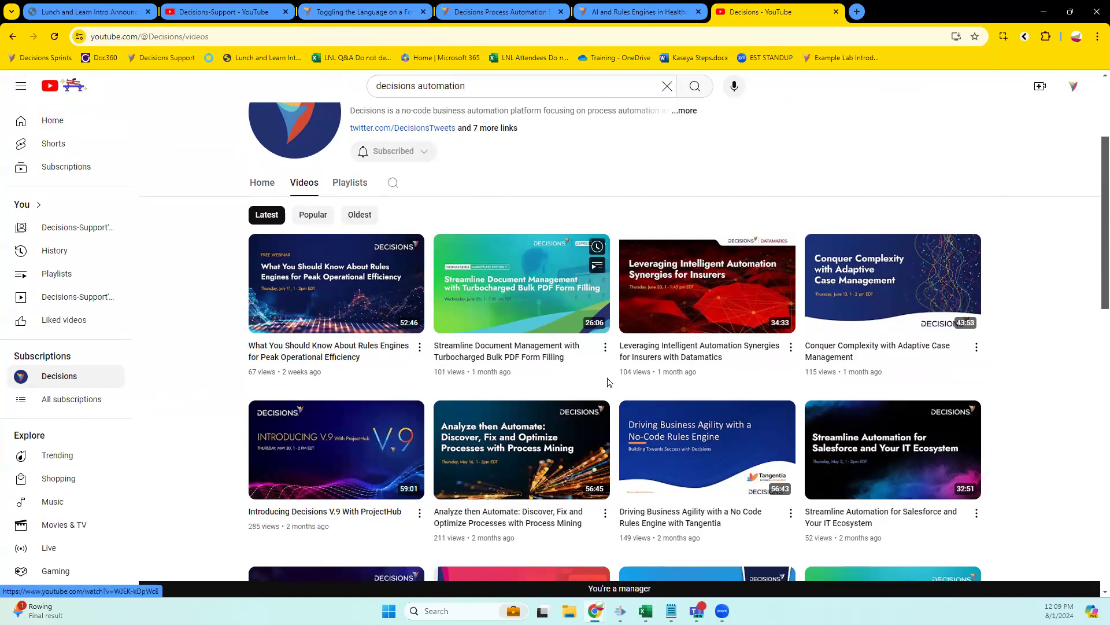
scroll(689, 360, down, 4)
scroll(640, 354, up, 6)
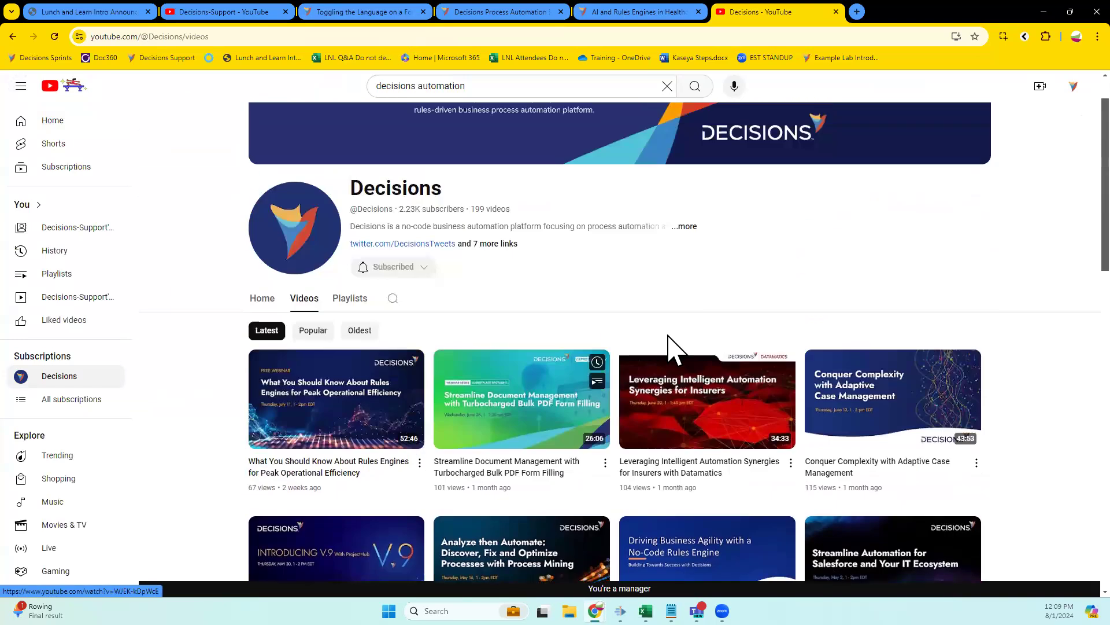
scroll(817, 366, down, 5)
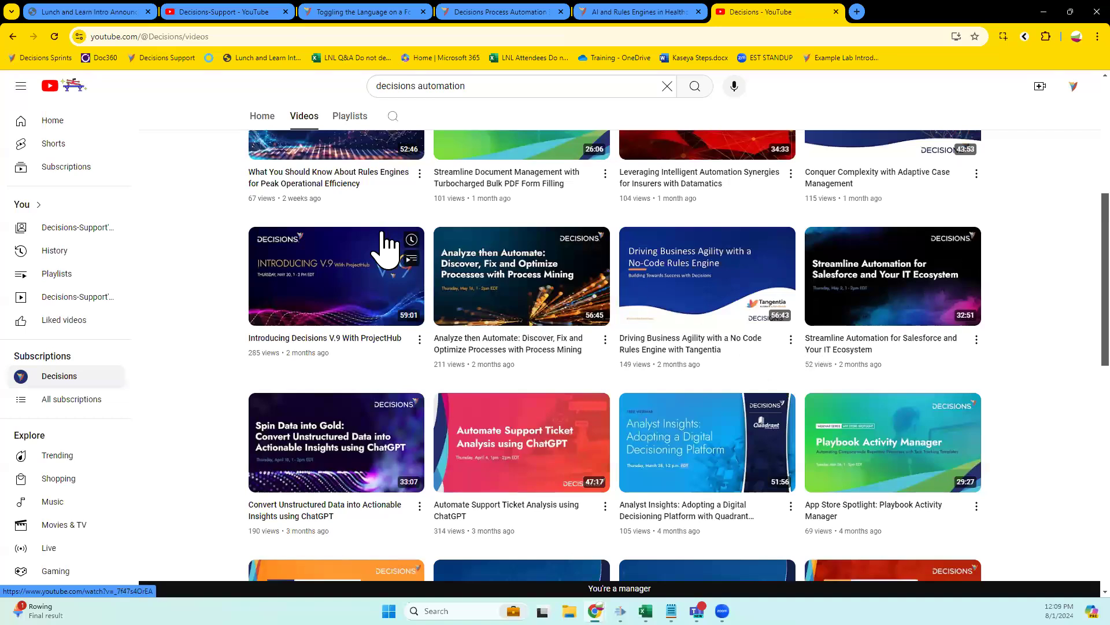
scroll(468, 286, down, 3)
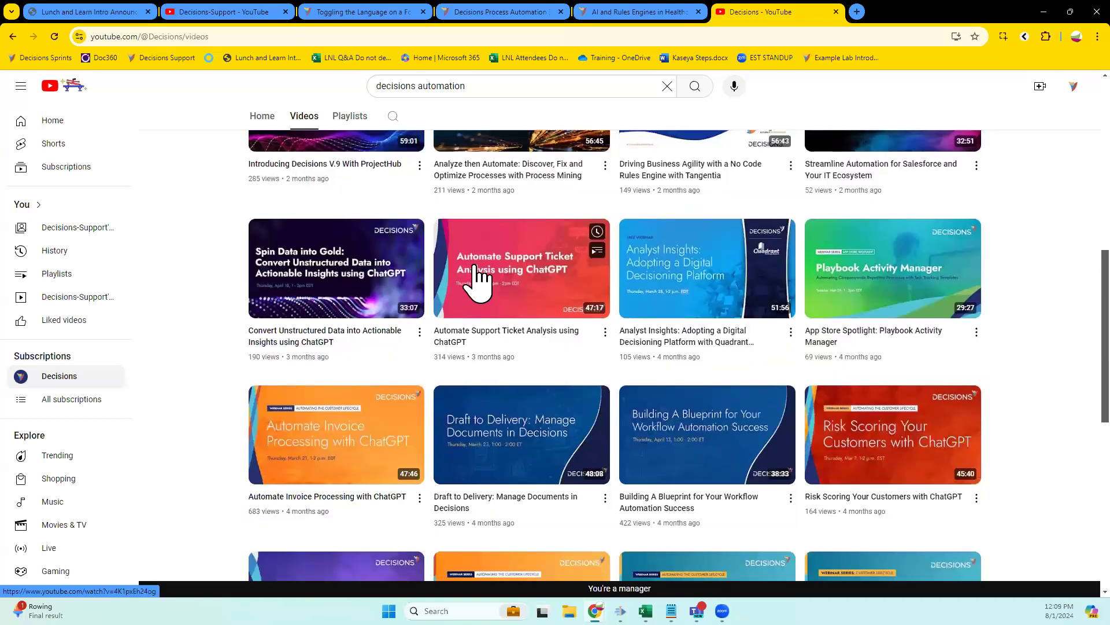
scroll(471, 285, down, 4)
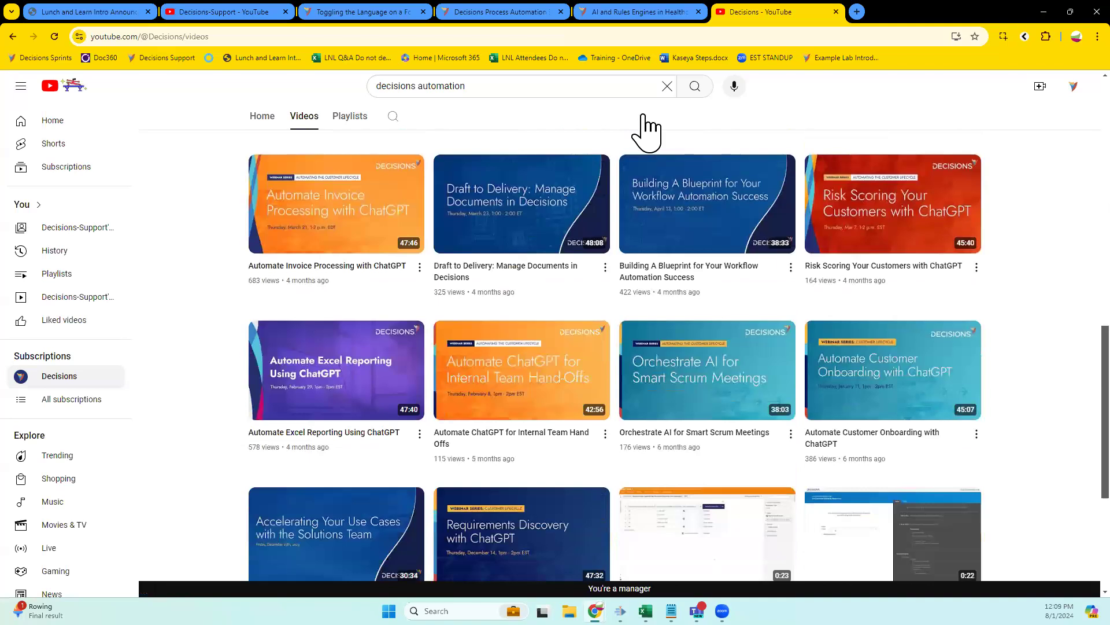
Close the YouTube, webinar, Events and documentation tabs, leaving only the Lunch and Learn Intro Announcements presentation open.
click(836, 11)
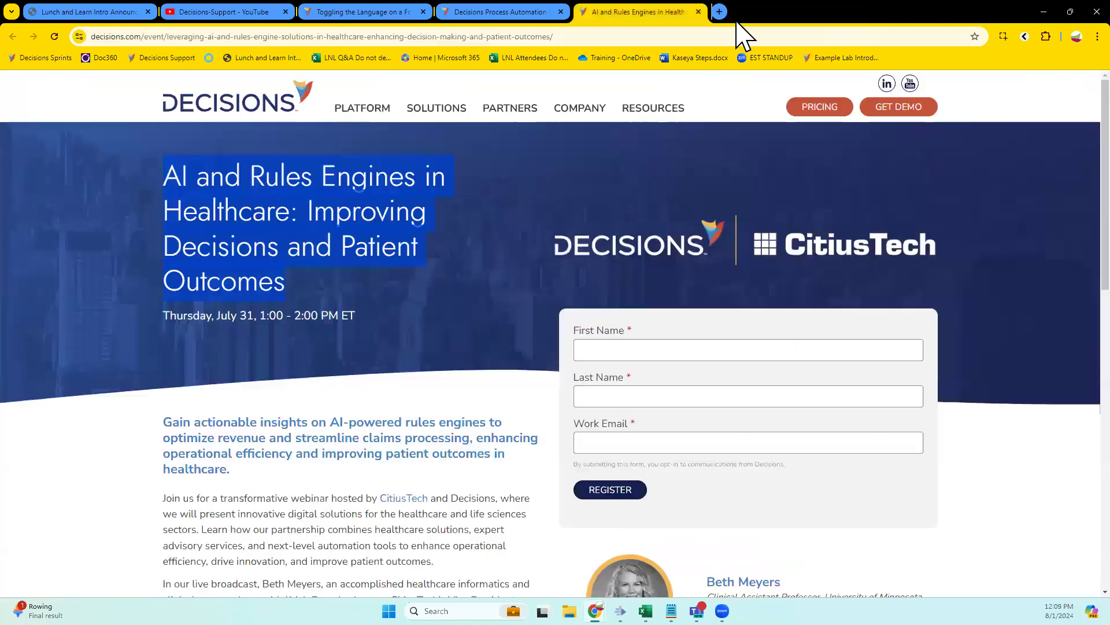
click(698, 11)
click(559, 12)
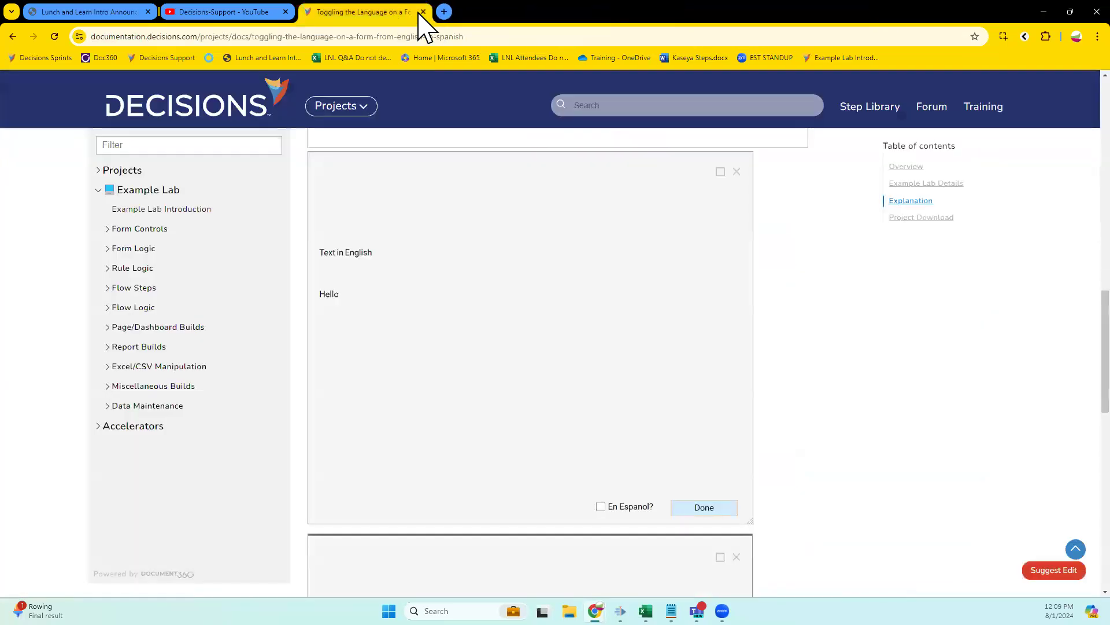
click(424, 12)
click(286, 12)
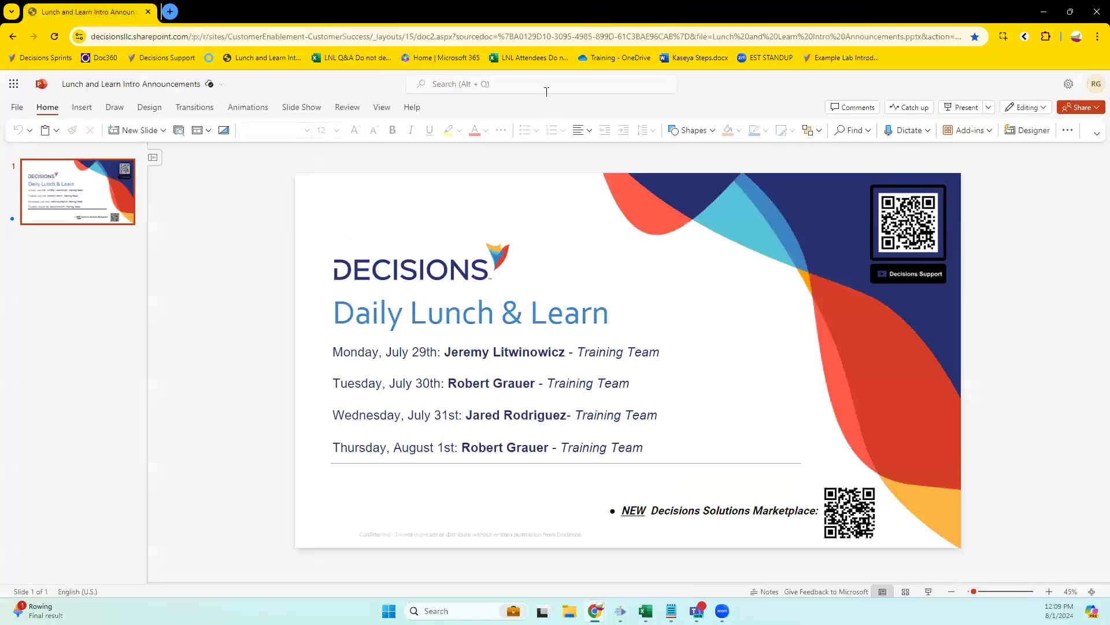
Open localhost in a new browser tab and log in to Decisions with the prefilled credentials.
click(169, 11)
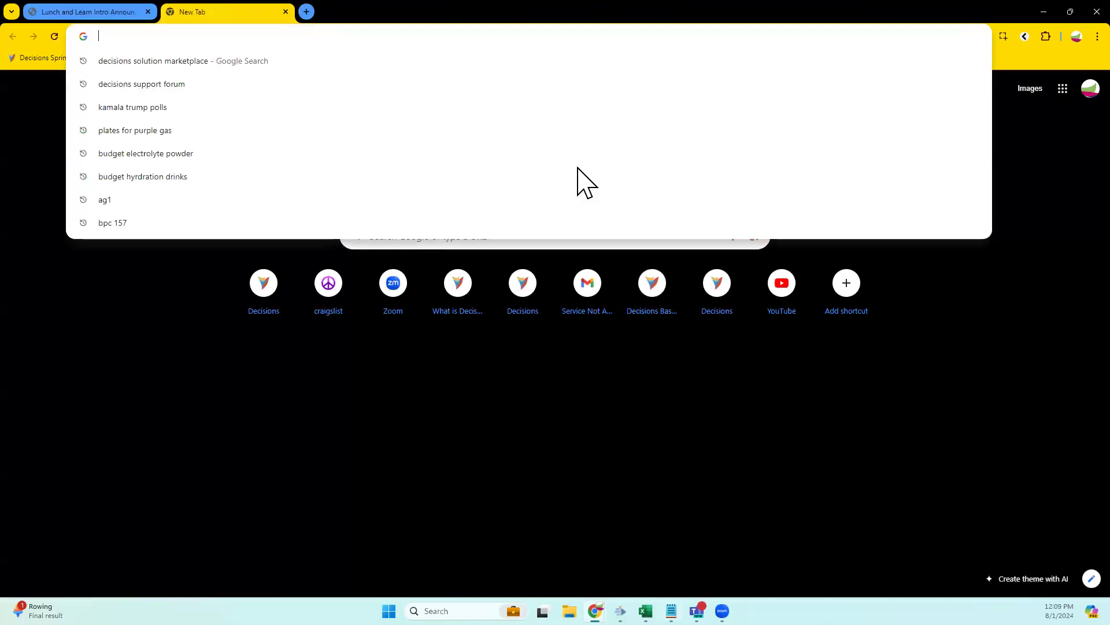
text(localhost)
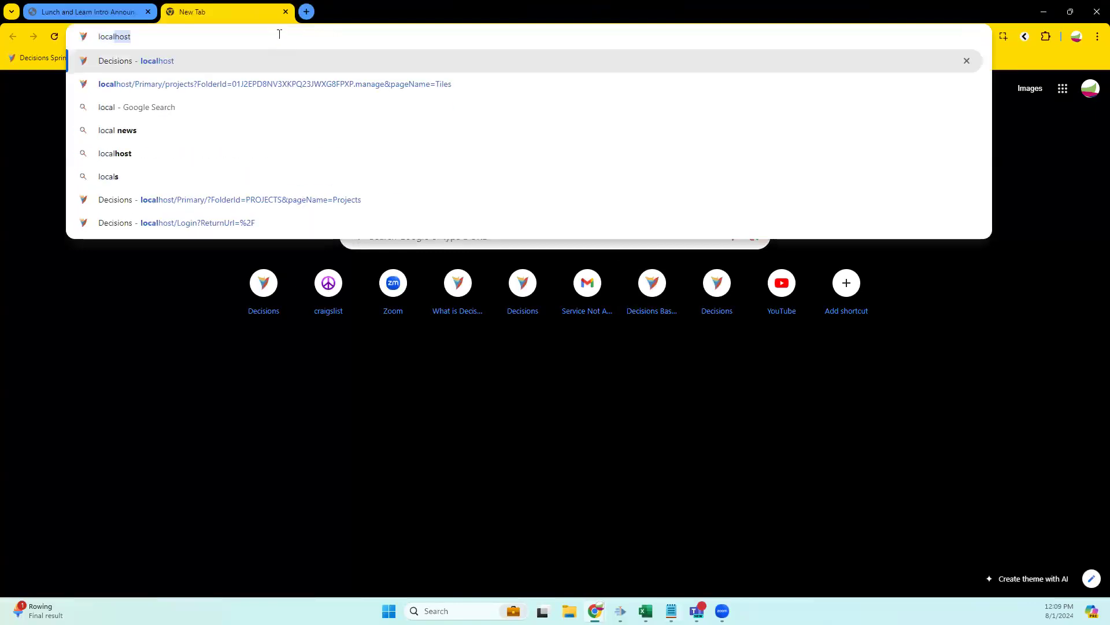
key(Return)
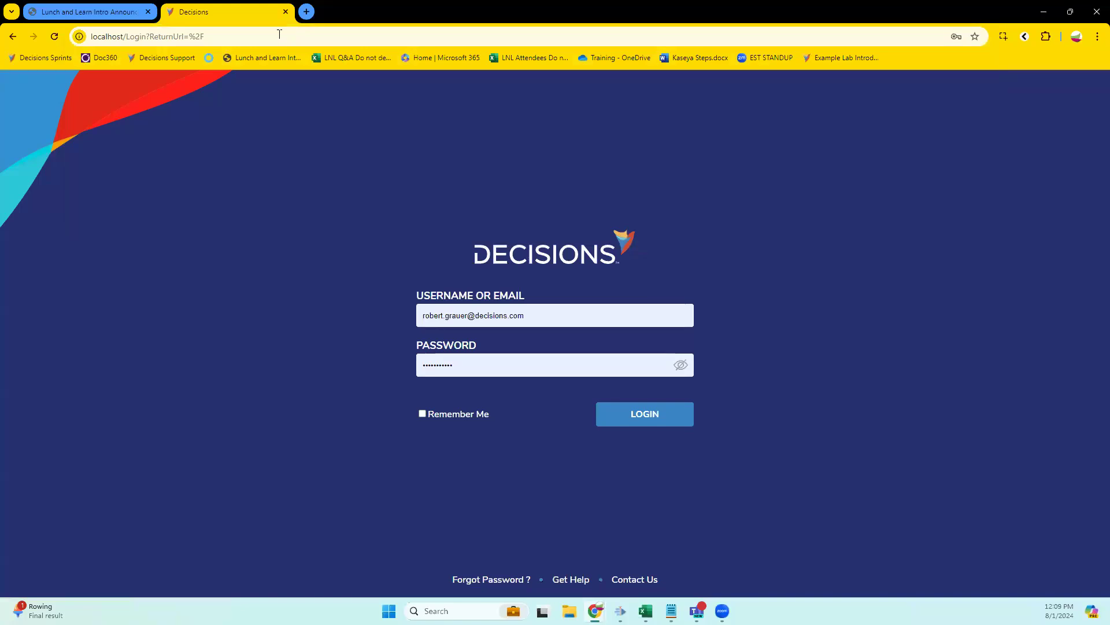
click(652, 418)
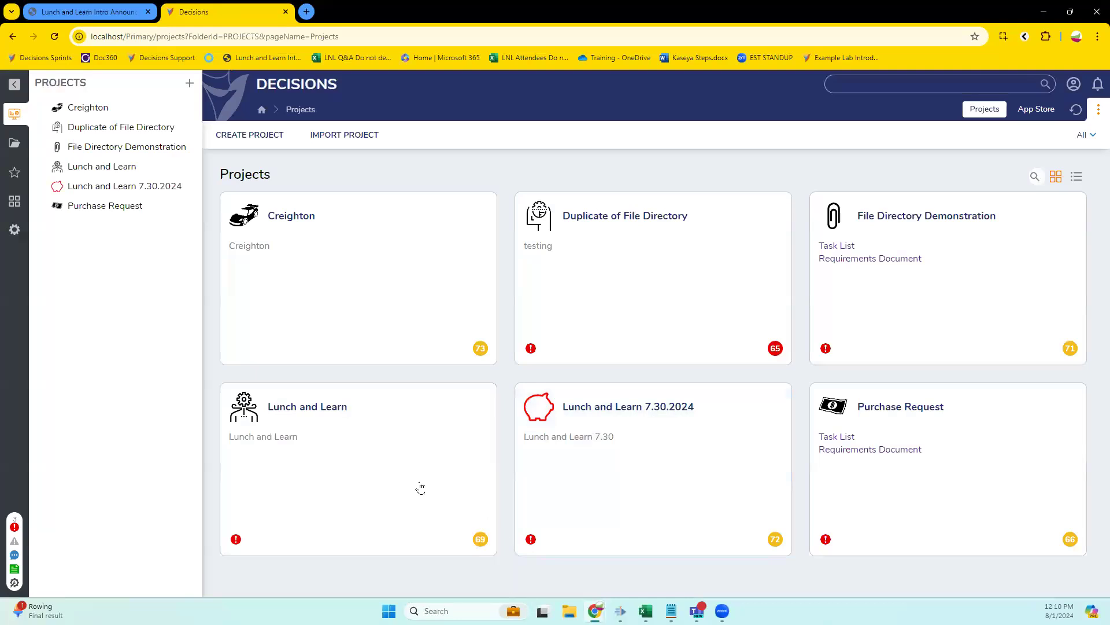
Open the File Directory Demonstration project and go to its Flows folder.
click(891, 313)
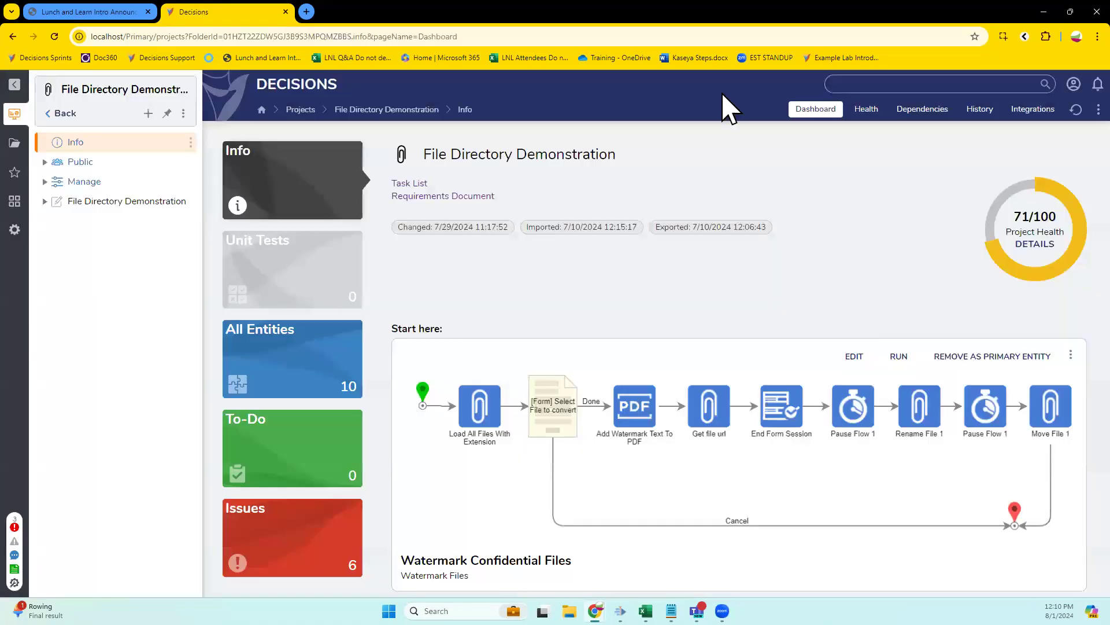
click(85, 203)
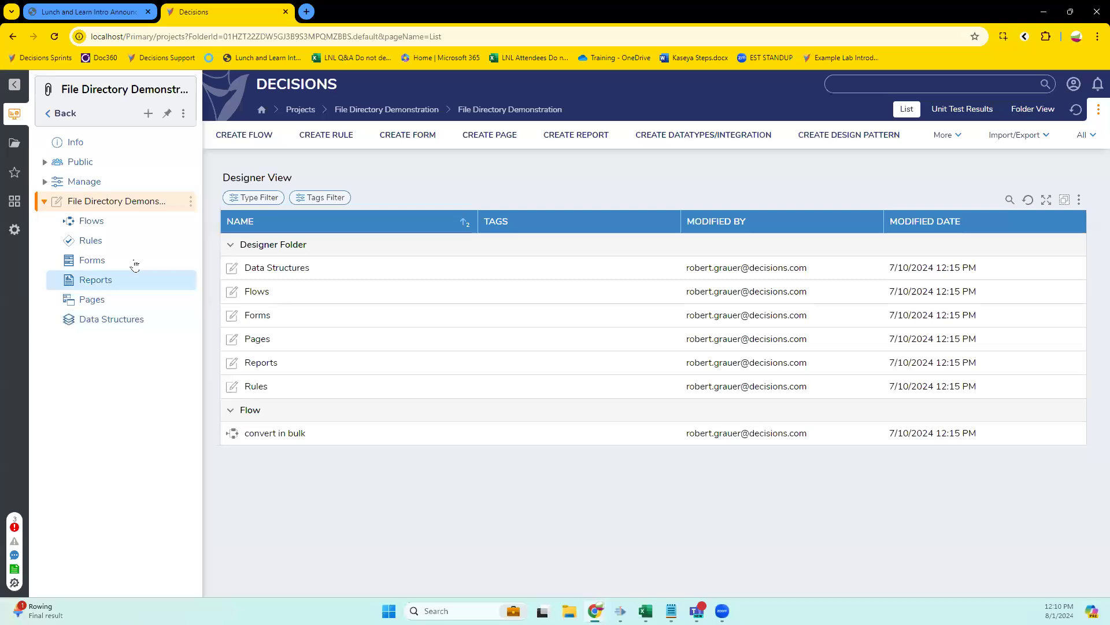
click(80, 223)
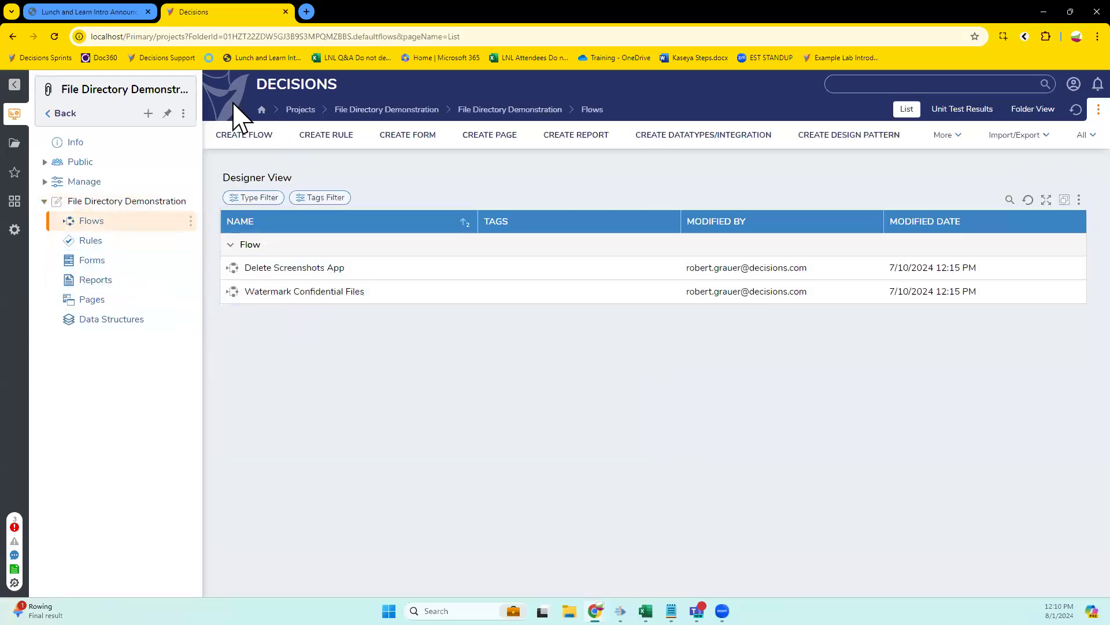
Create a new standard Flow named "File Management Steps" in the Flows folder.
click(239, 133)
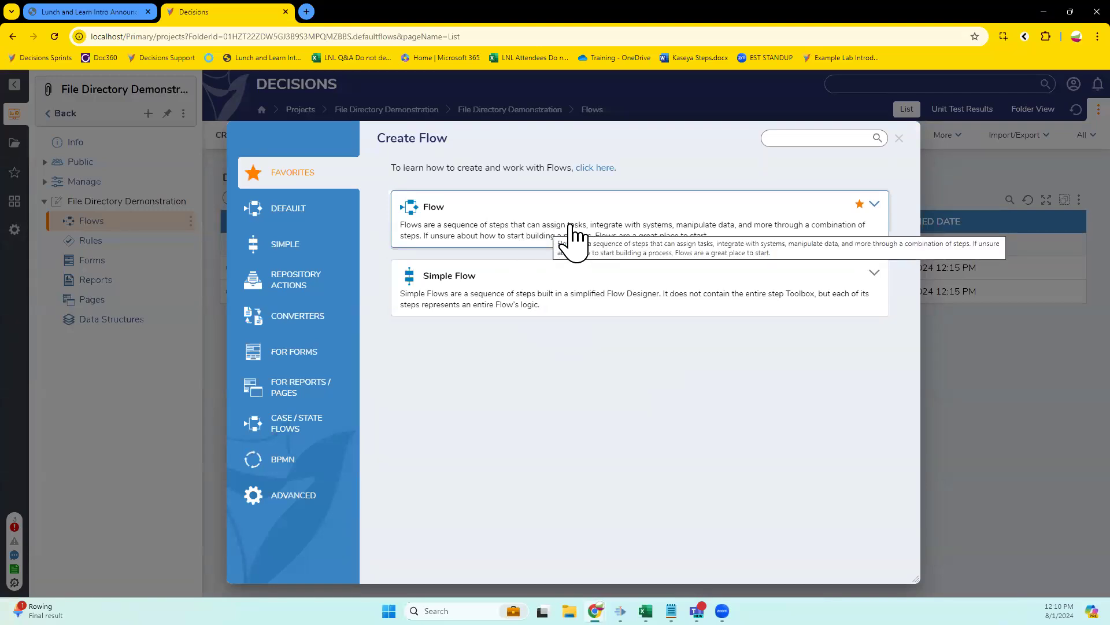
click(508, 231)
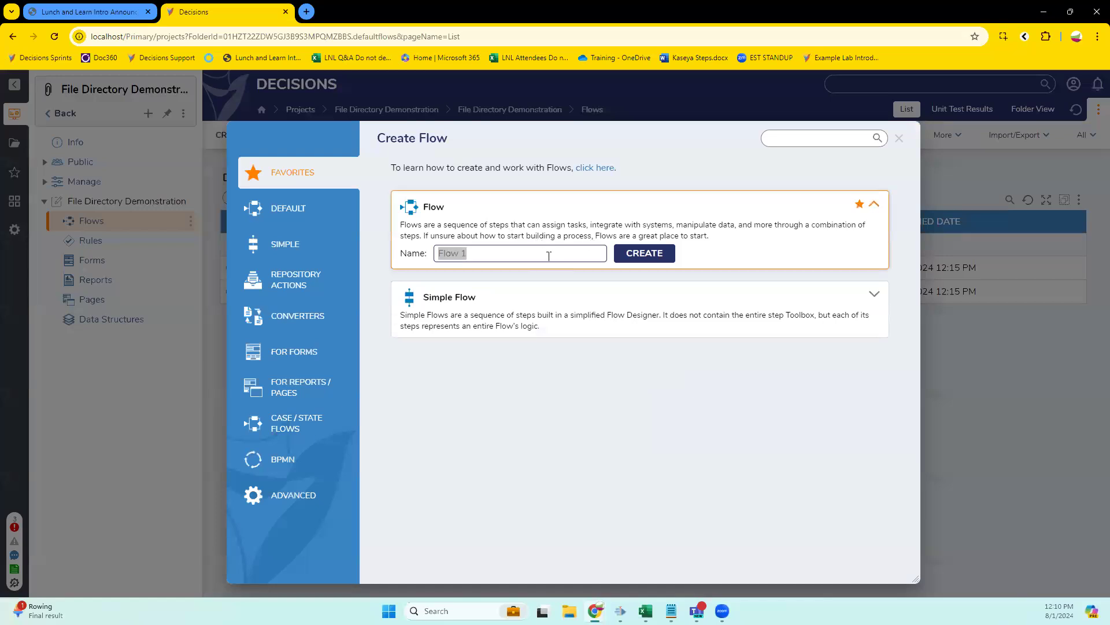
text(File Man)
text(agement Steps)
click(641, 254)
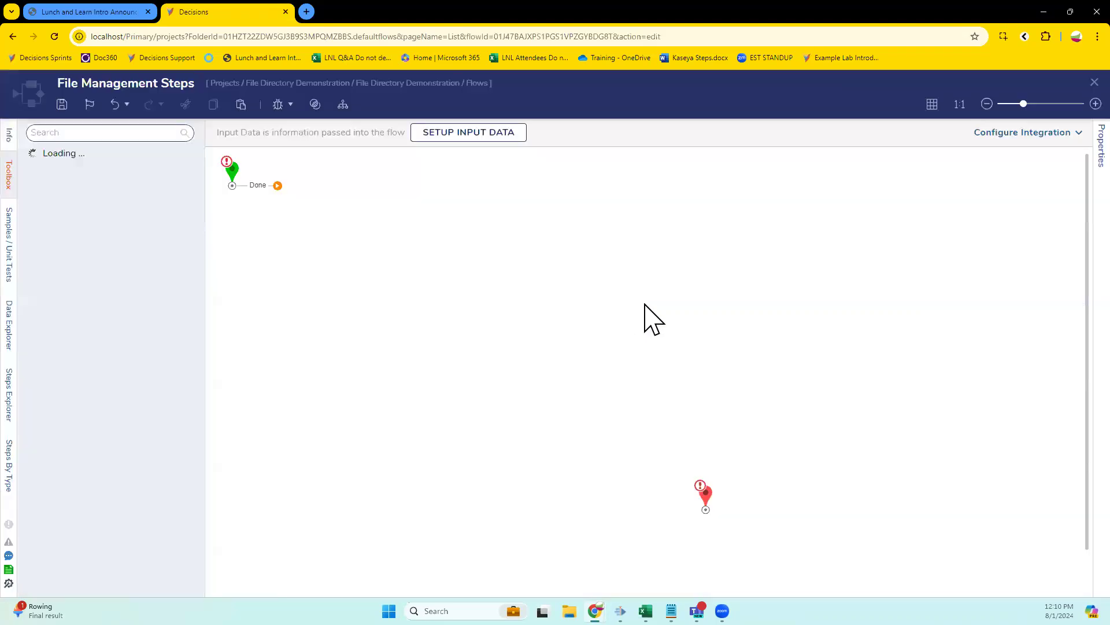
Move the red end step up so it sits roughly level with the green start step.
click(706, 498)
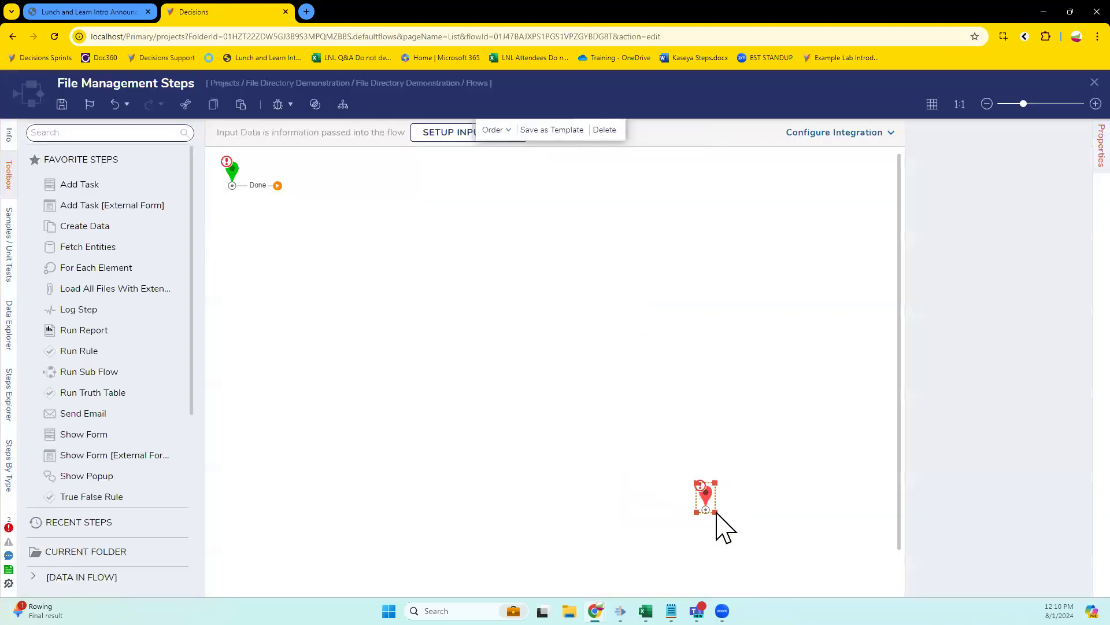
drag(707, 499, 469, 176)
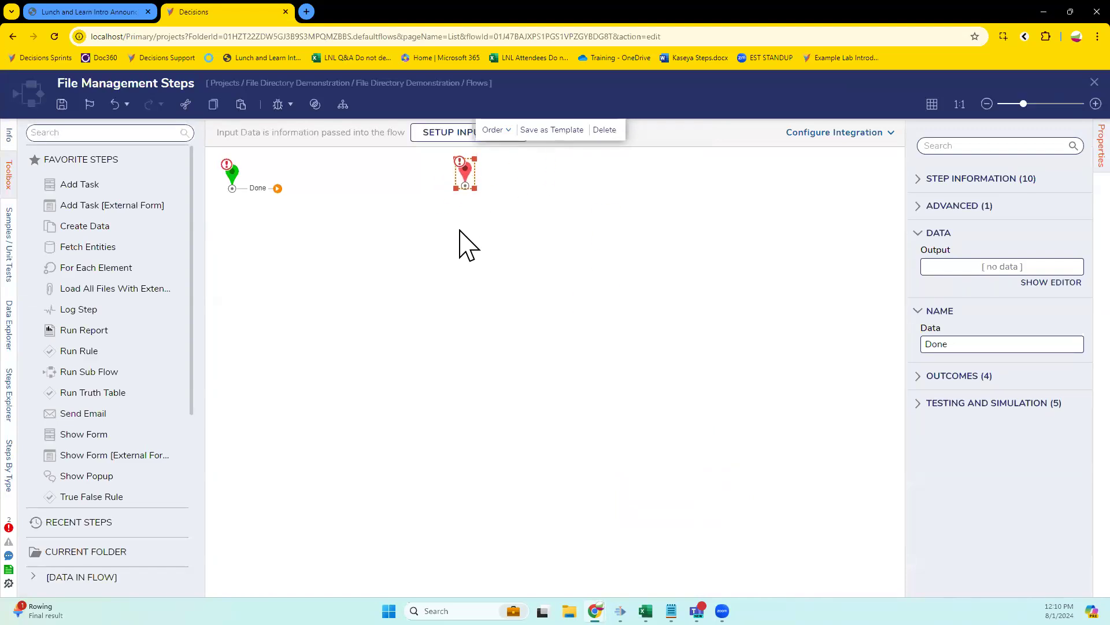
click(470, 243)
click(469, 176)
click(469, 328)
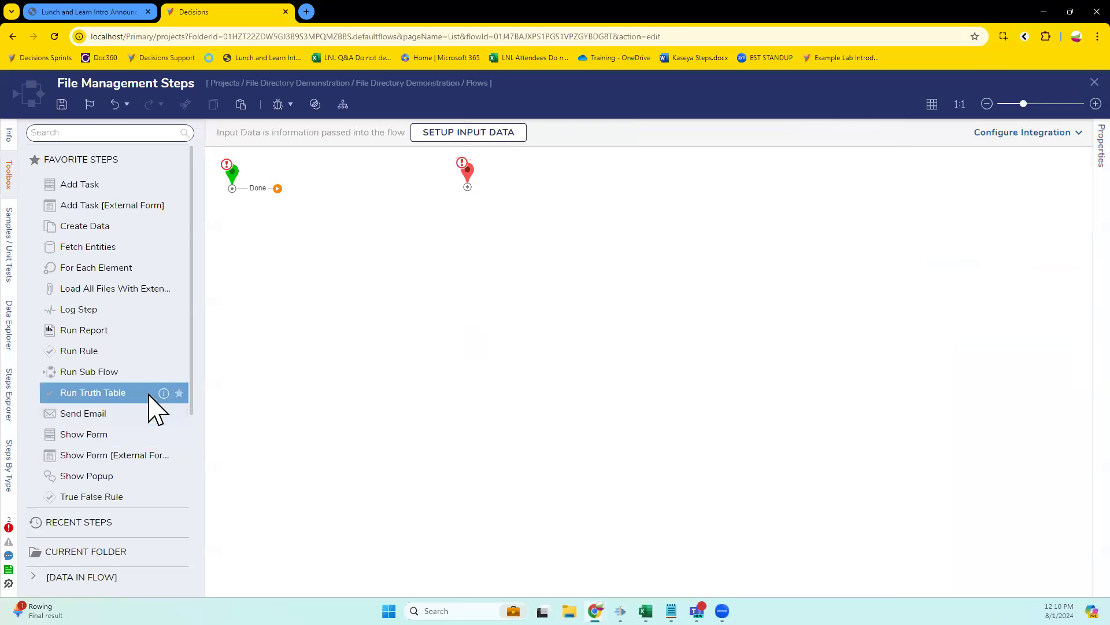
Switch the browser to full screen and look through the steps in the toolbox's File Management category.
scroll(153, 404, down, 5)
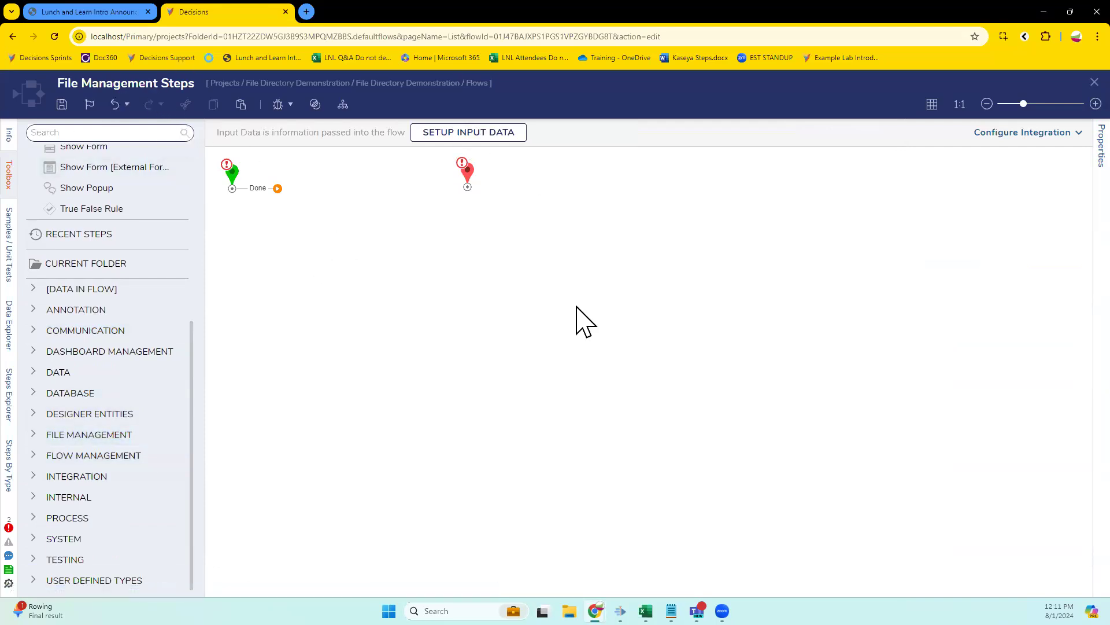
key(F11)
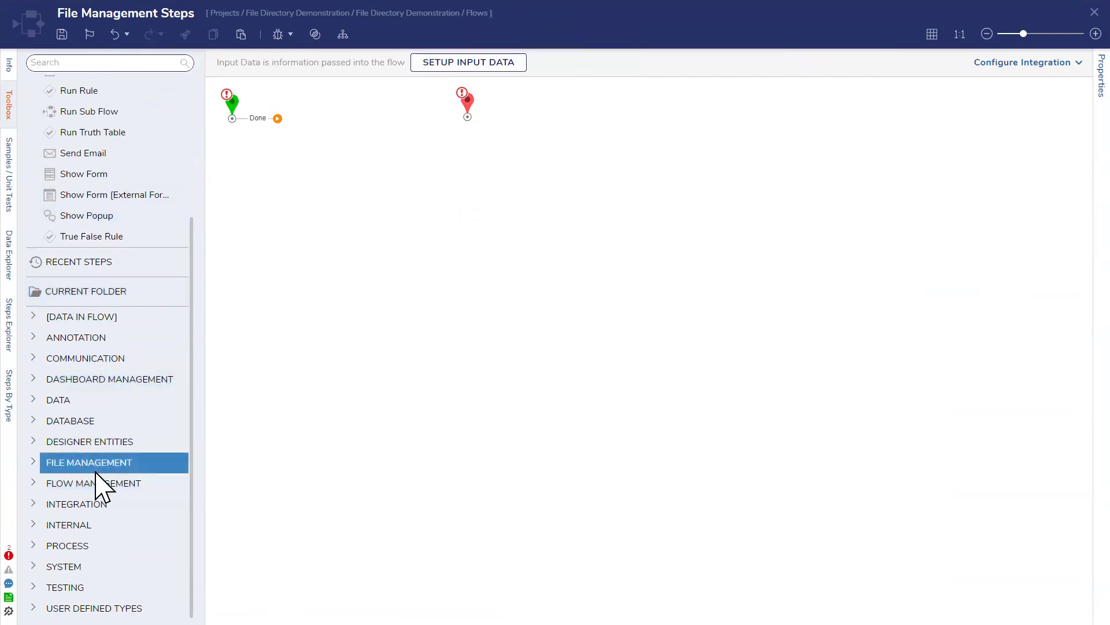
click(95, 470)
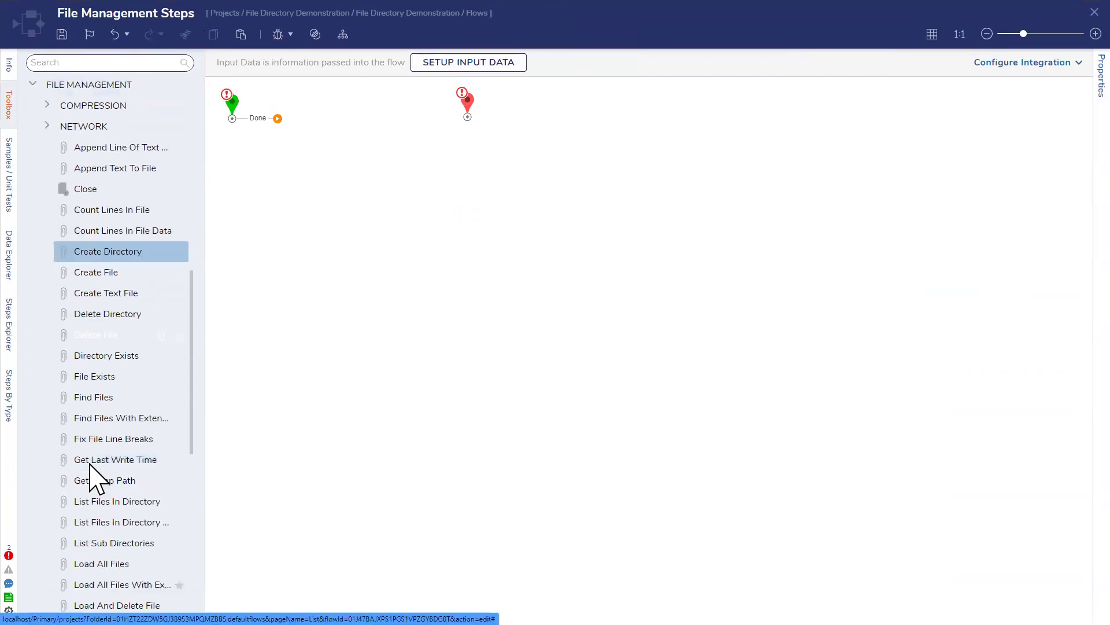
scroll(110, 504, down, 6)
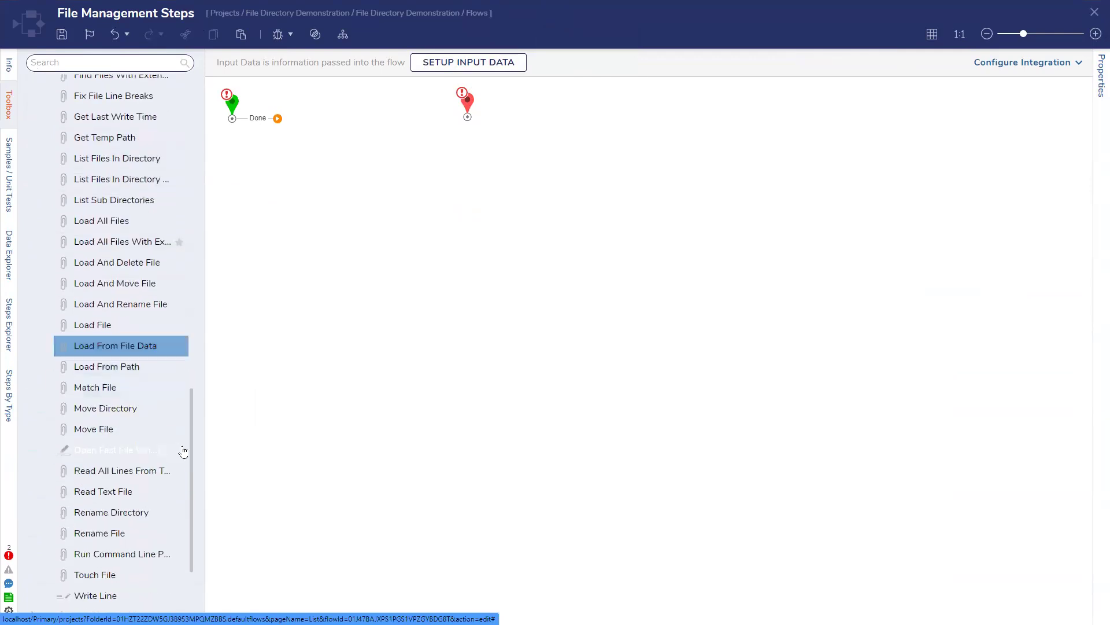
scroll(137, 516, up, 6)
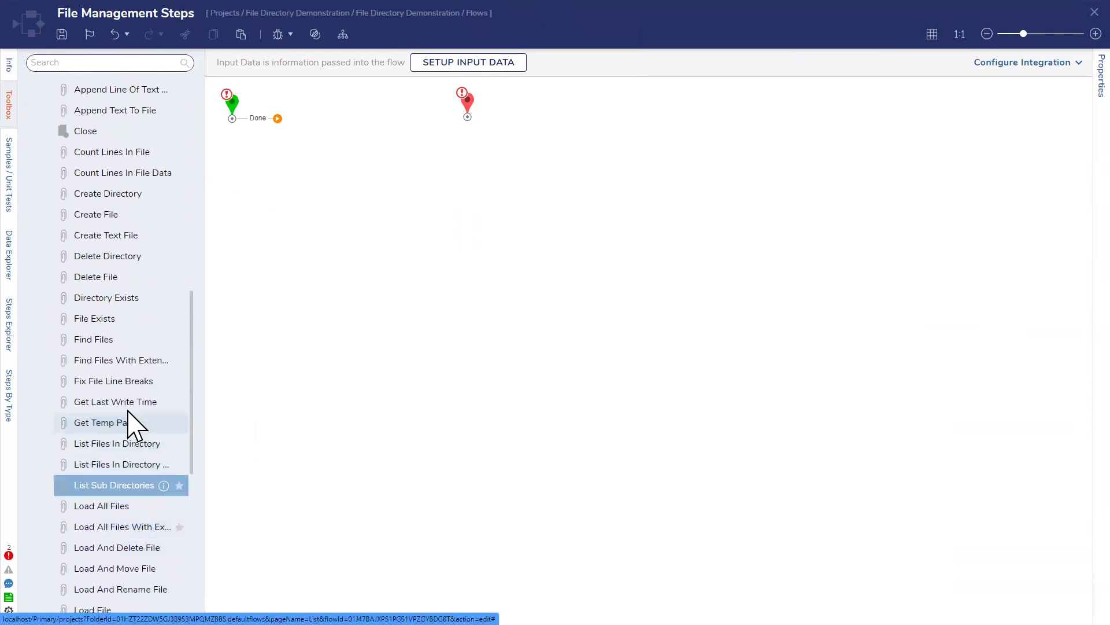
scroll(136, 231, up, 2)
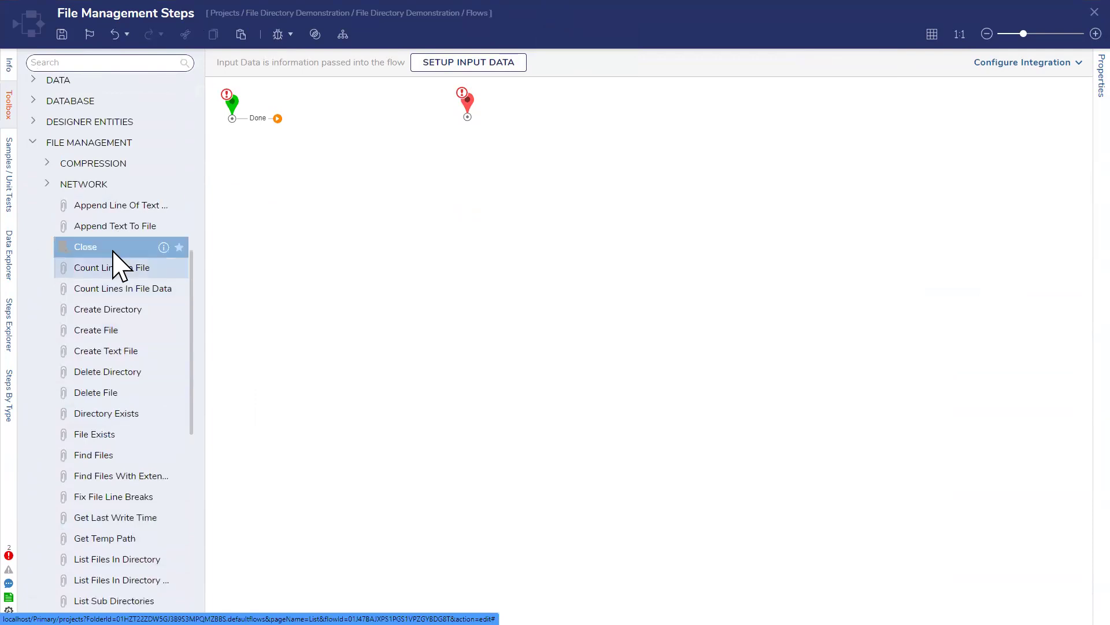
drag(101, 313, 324, 124)
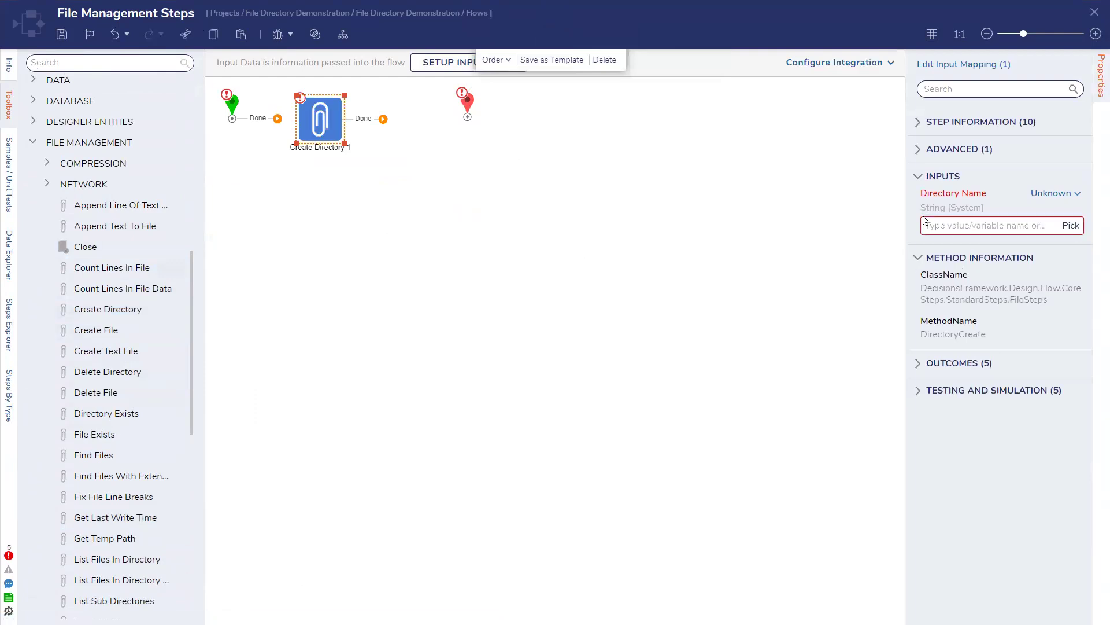
click(347, 218)
click(328, 137)
key(Delete)
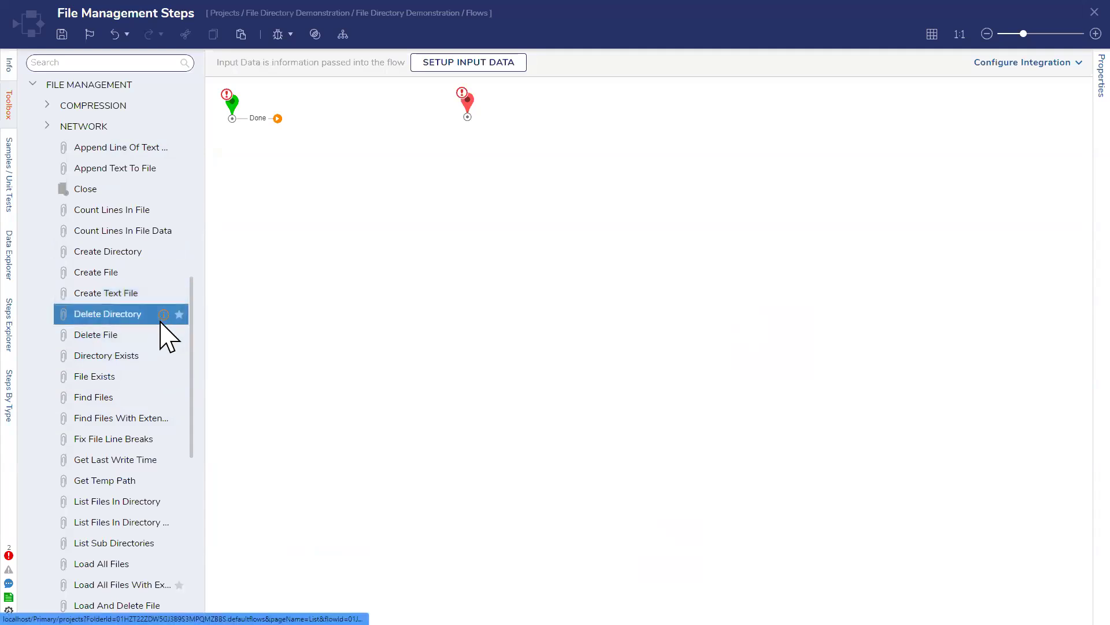
Widen the toolbox to show full step names and connect a Load All Files step after the start step.
scroll(162, 318, down, 4)
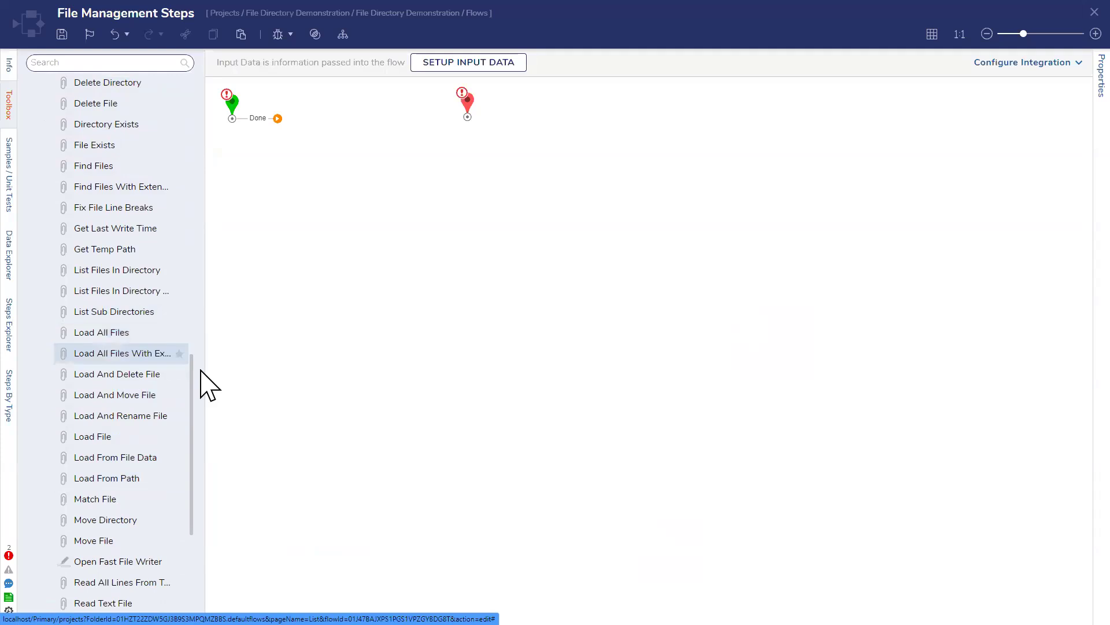
drag(203, 372, 371, 405)
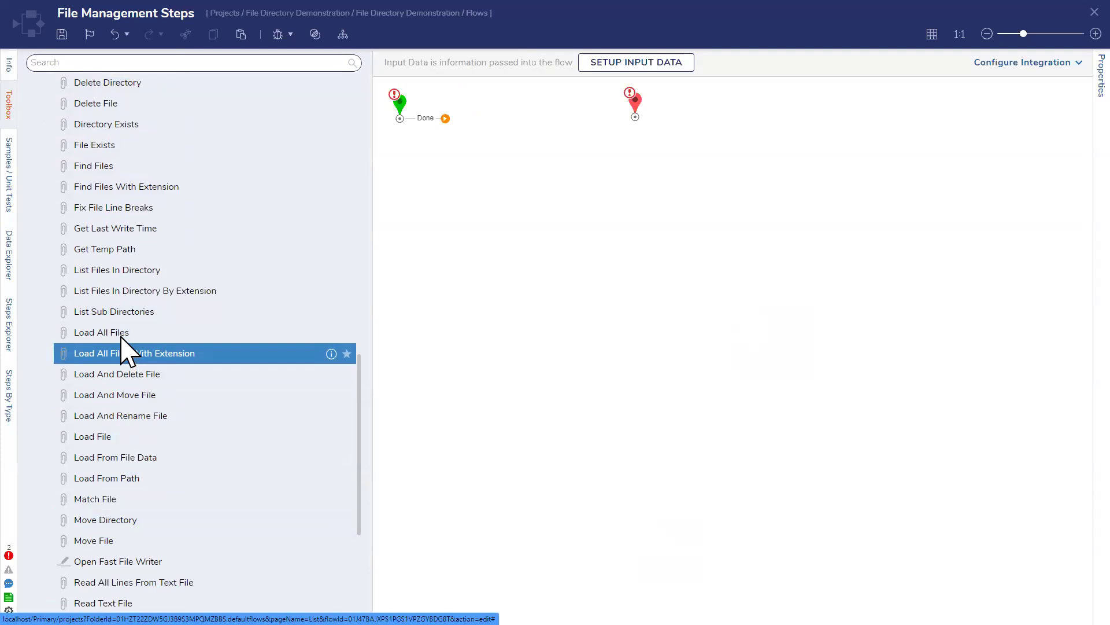
drag(123, 336, 462, 139)
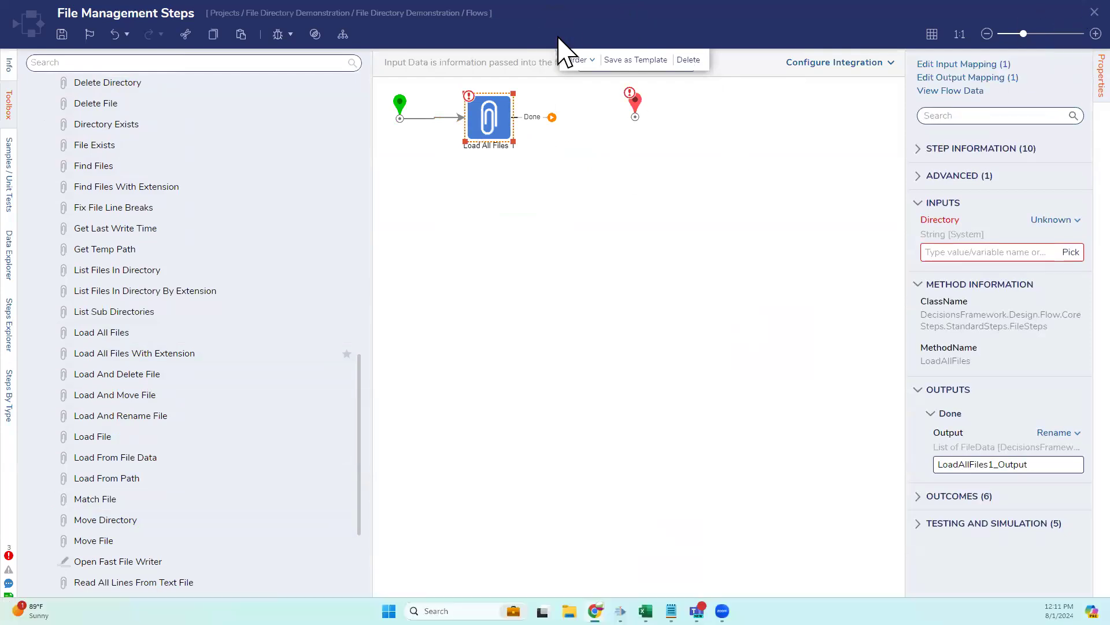
Minimize the browser, move the Performance Testing folder toward the middle of the desktop, and copy its path.
click(1039, 8)
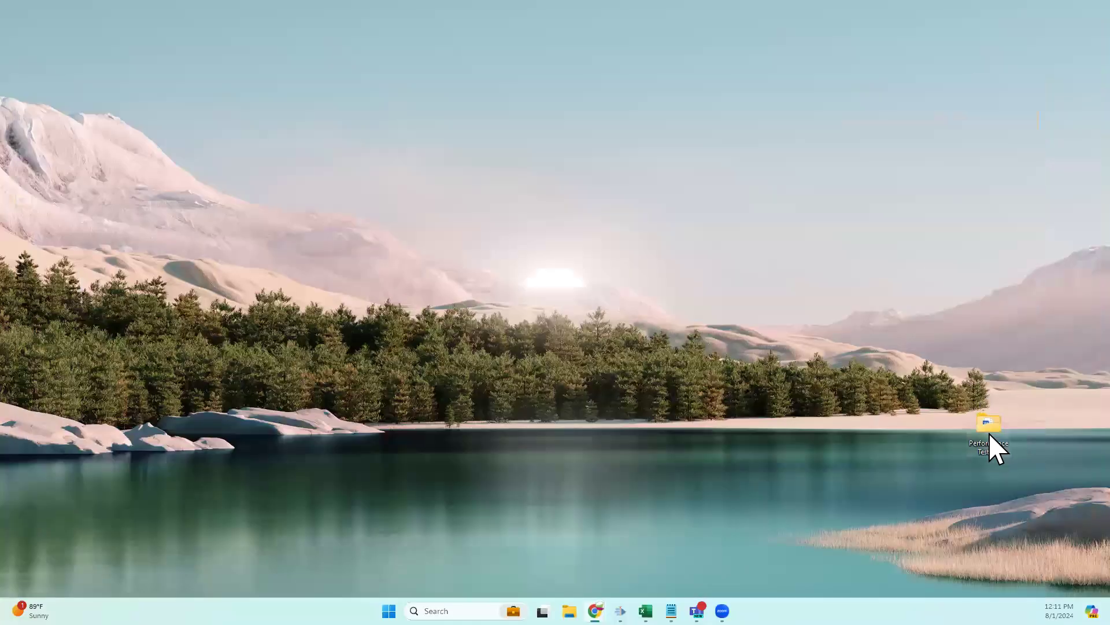
drag(995, 449, 694, 382)
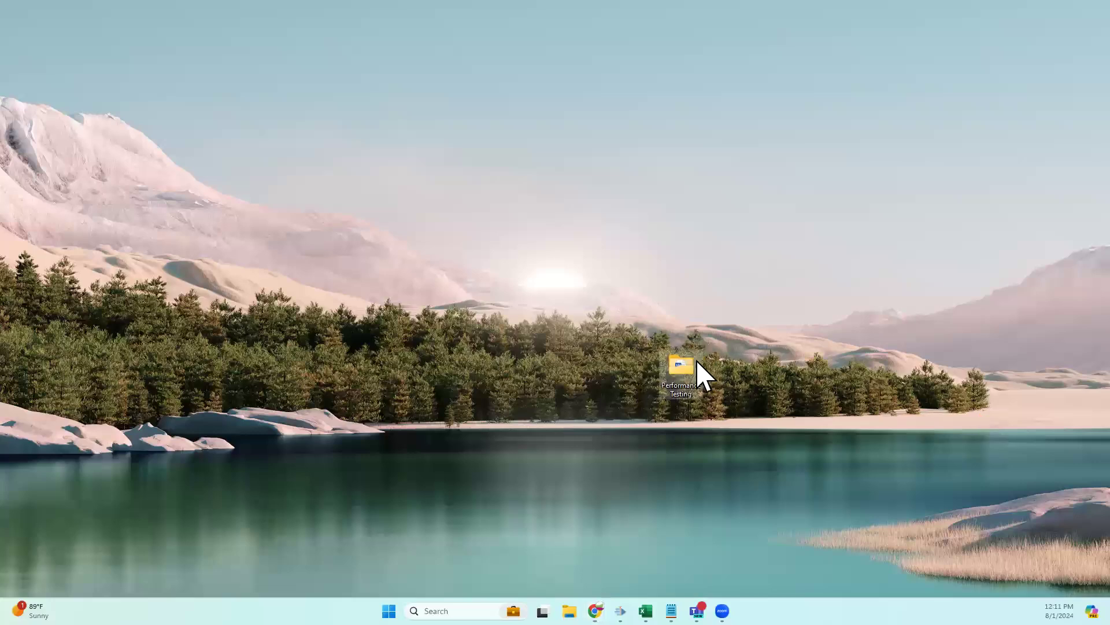
right_click(683, 393)
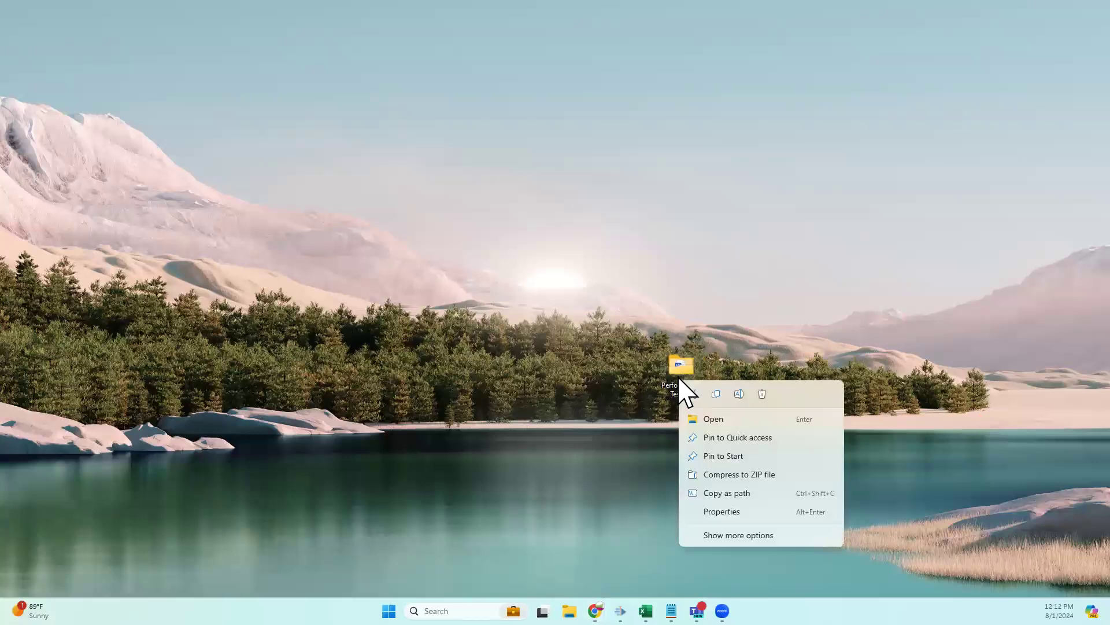
click(750, 492)
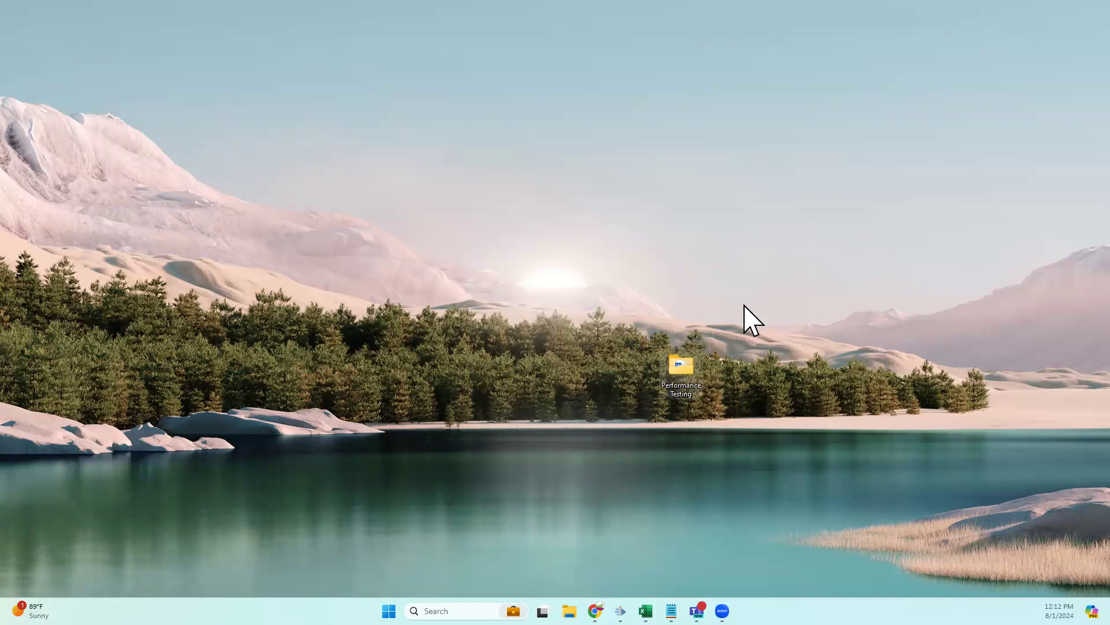
double_click(681, 368)
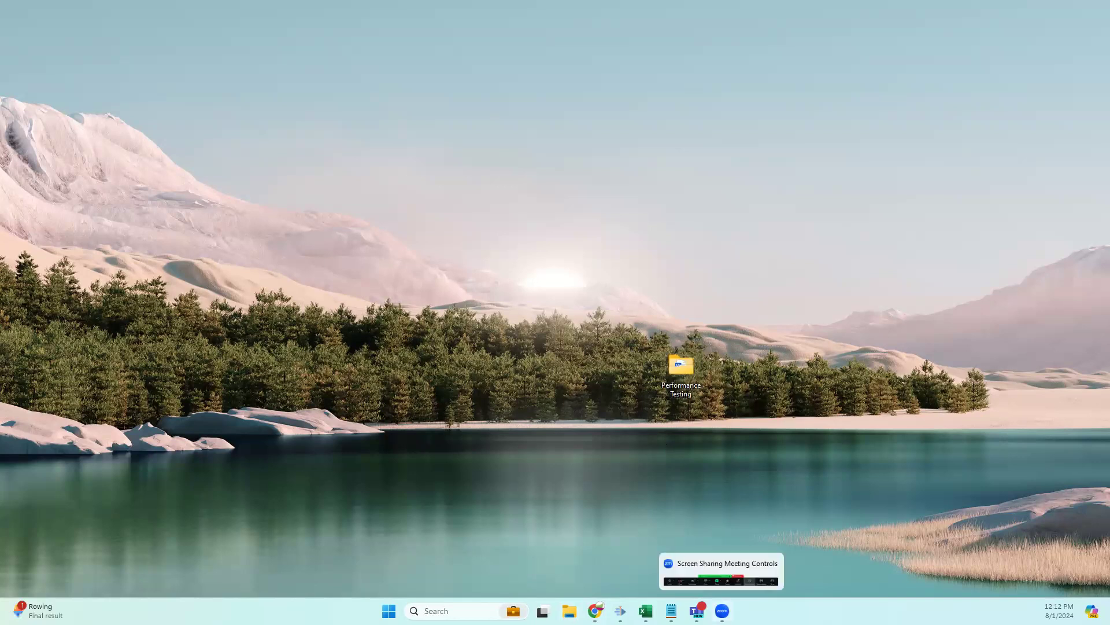
Return to the flow in Chrome, set the Load All Files step's Directory input to Constant, and paste the copied folder path.
mouse_move(596, 611)
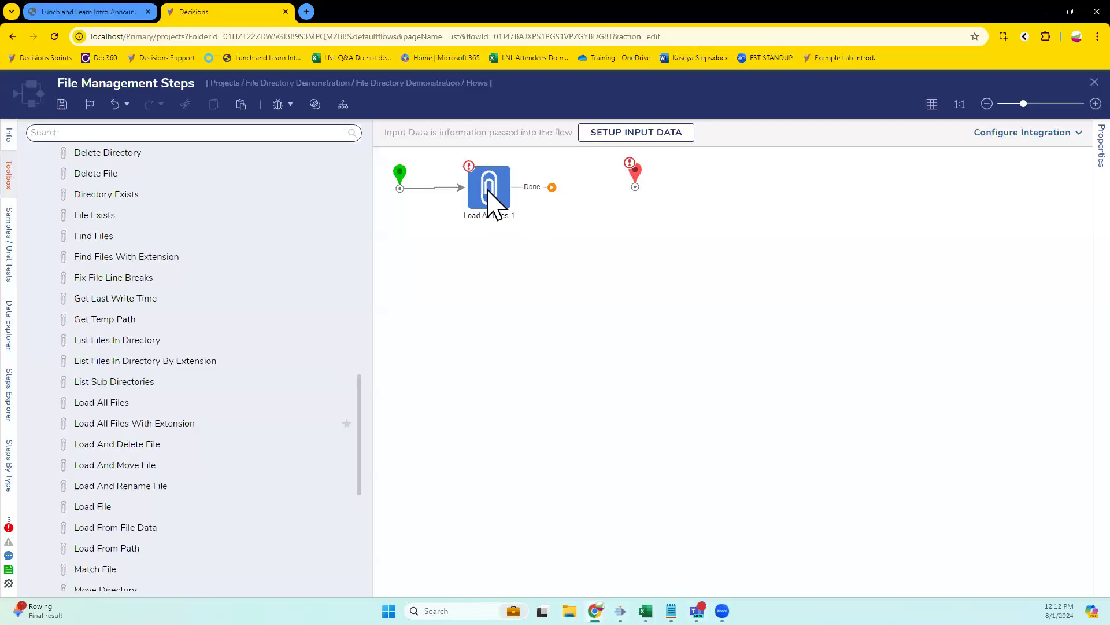
click(491, 193)
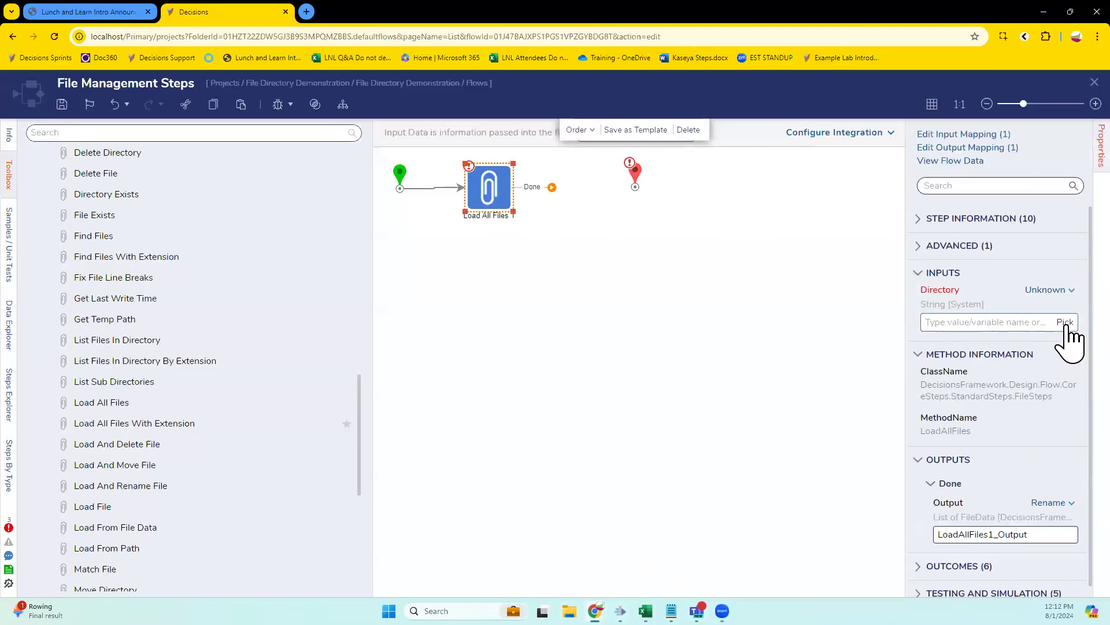
click(1048, 289)
click(964, 321)
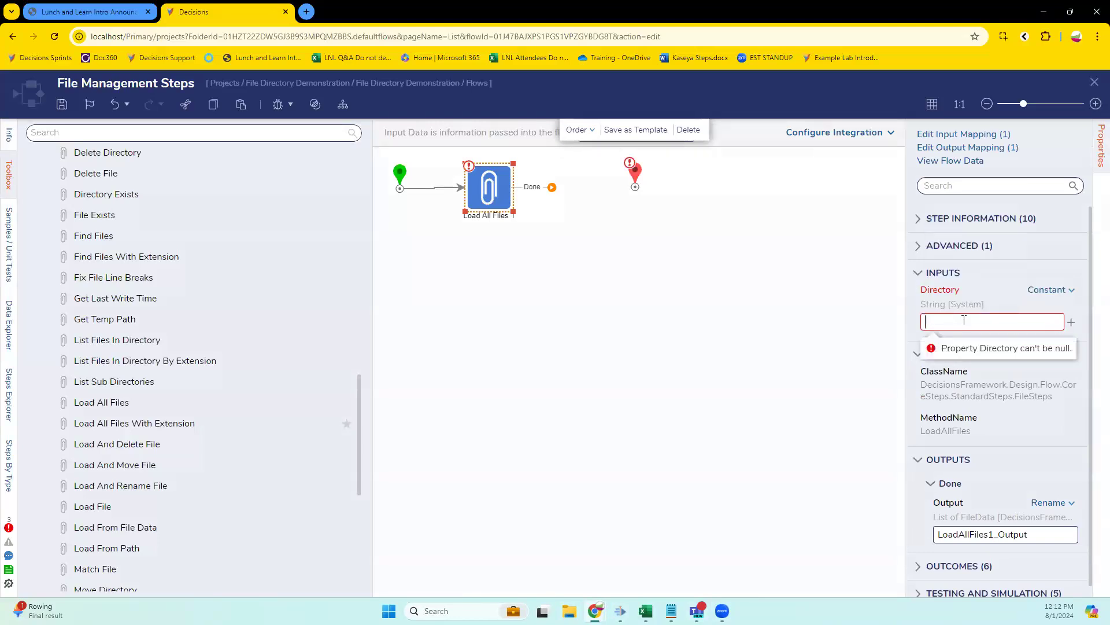
key(ctrl+v)
click(664, 334)
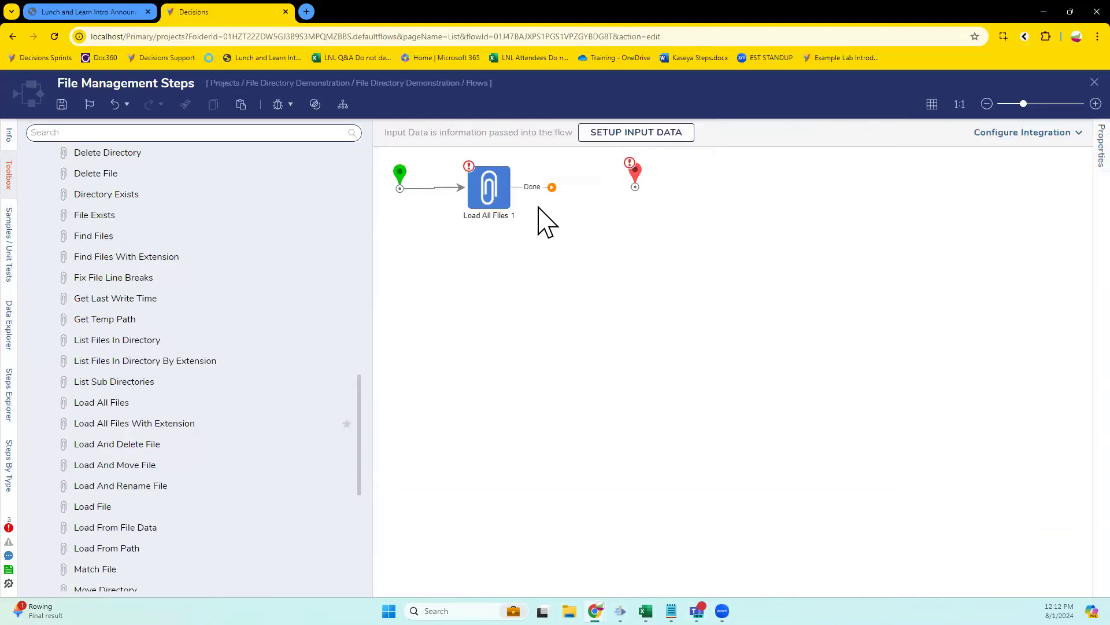
Remove the opening and closing quotation marks from the folder path in the Load All Files step's Directory input.
click(488, 201)
click(929, 321)
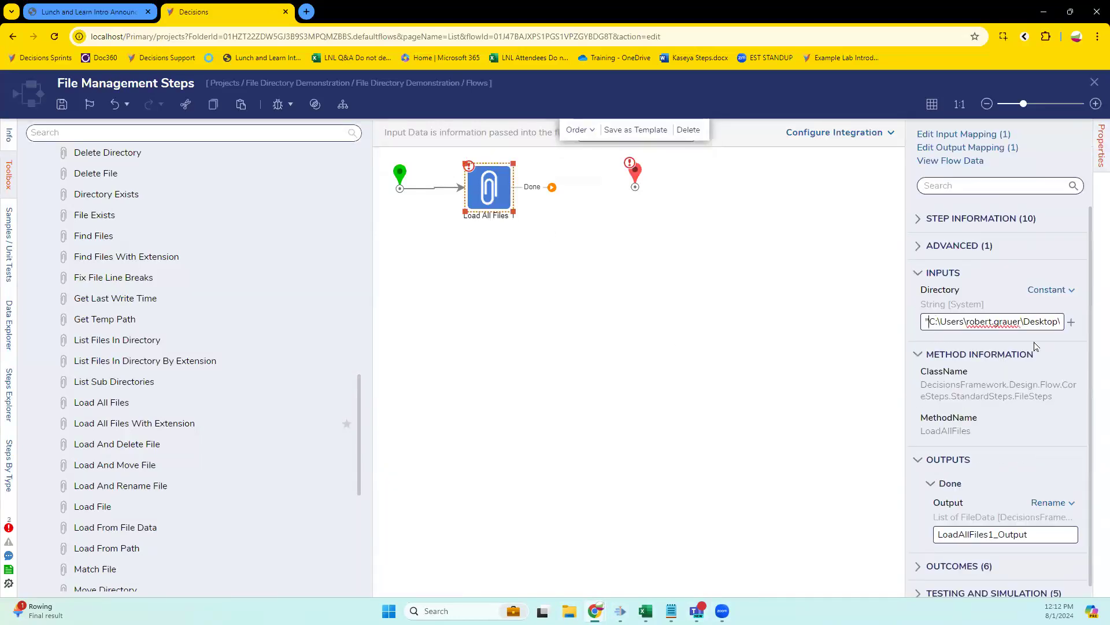
key(BackSpace)
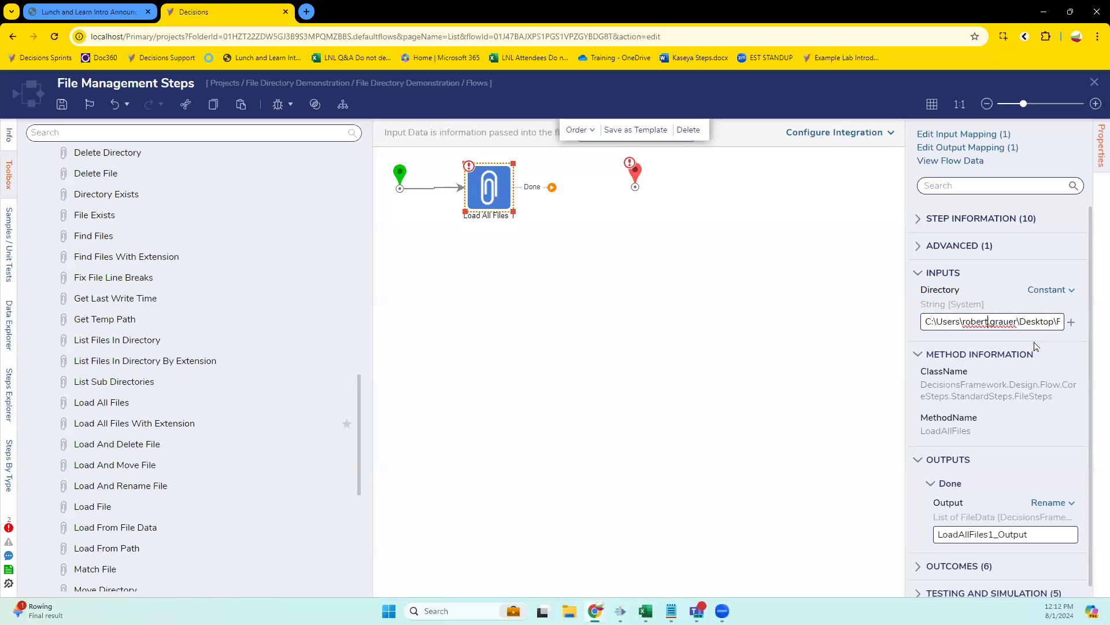
key(Right)
key(Right)
key(Right)
key(Right)
key(Right)
key(Right)
key(Right)
key(Right)
key(Right)
key(Right)
key(Right)
key(Right)
key(Right)
key(Right)
key(Right)
key(Right)
key(Right)
key(Right)
key(Right)
key(Right)
key(BackSpace)
Connect the Load All Files step's Done outcome to the end step and save the flow.
drag(552, 187, 637, 206)
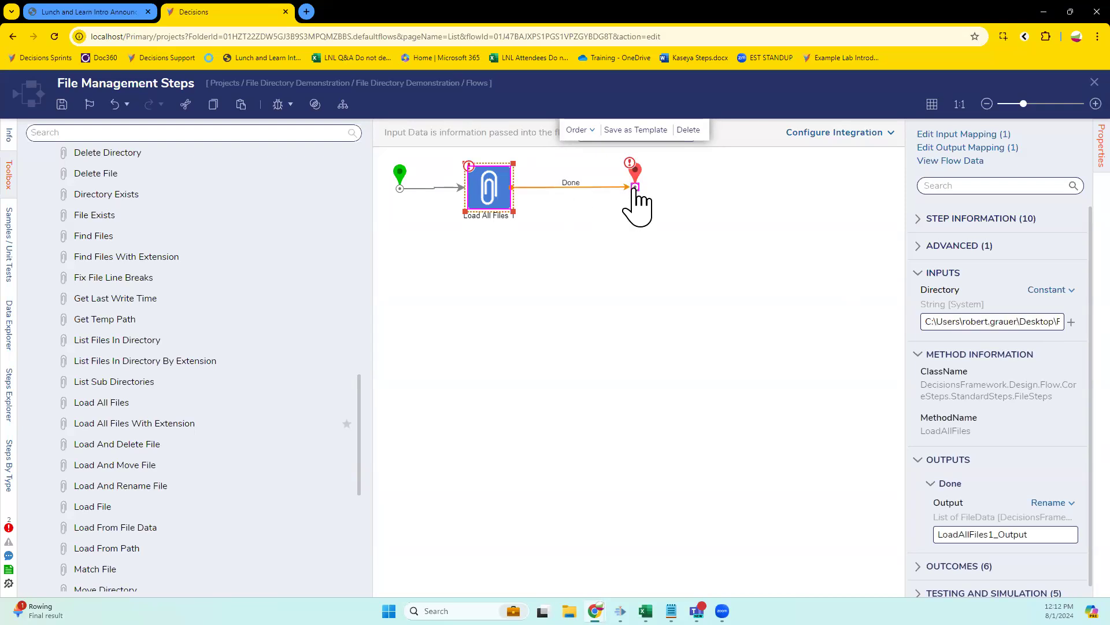
click(62, 104)
click(680, 389)
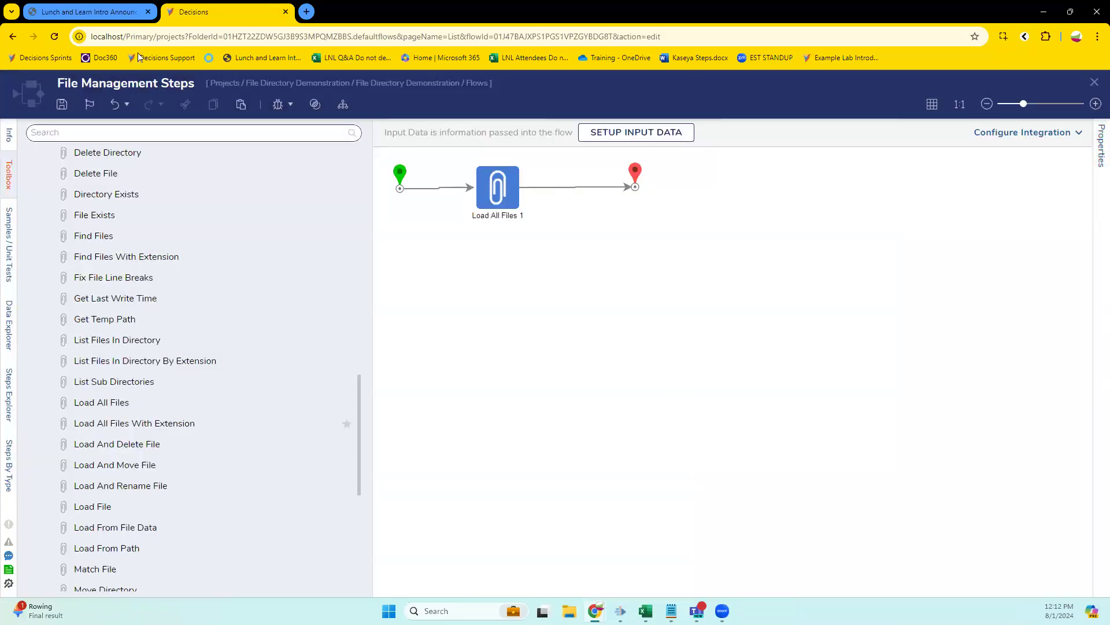
Debug the File Management Steps flow, view the input data of the Load All Files execution, and close the debugger.
click(278, 106)
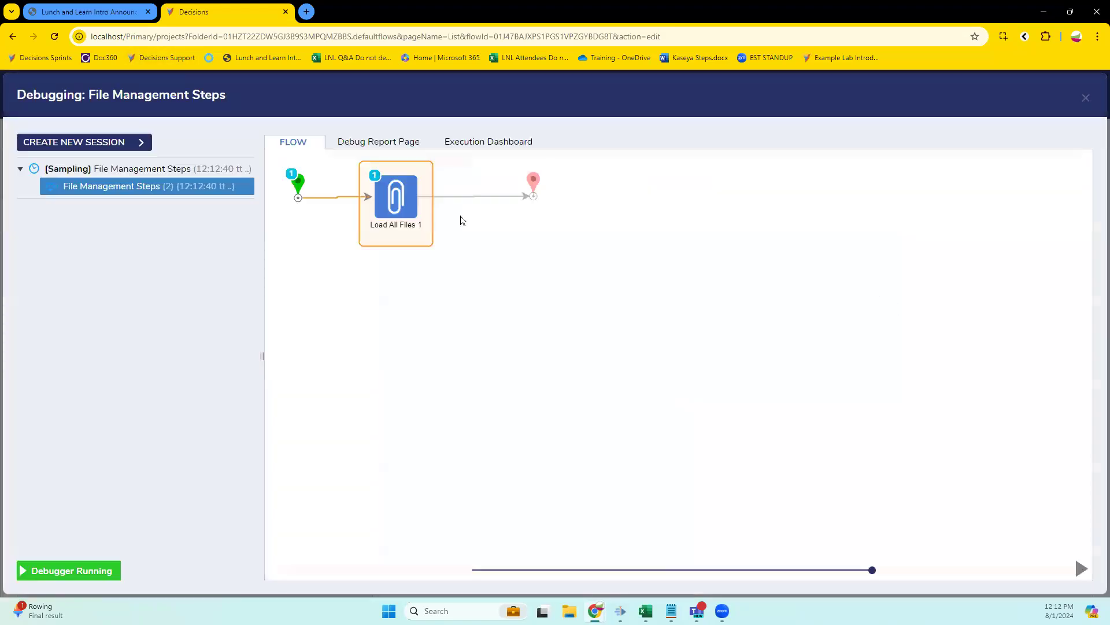
click(397, 207)
click(486, 218)
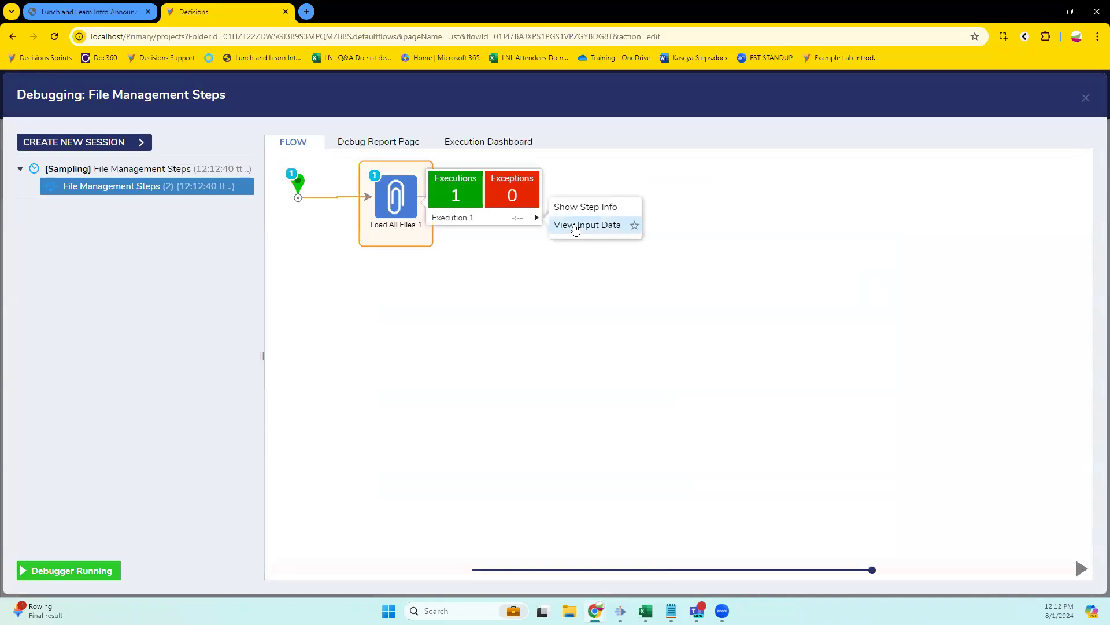
click(575, 229)
click(716, 454)
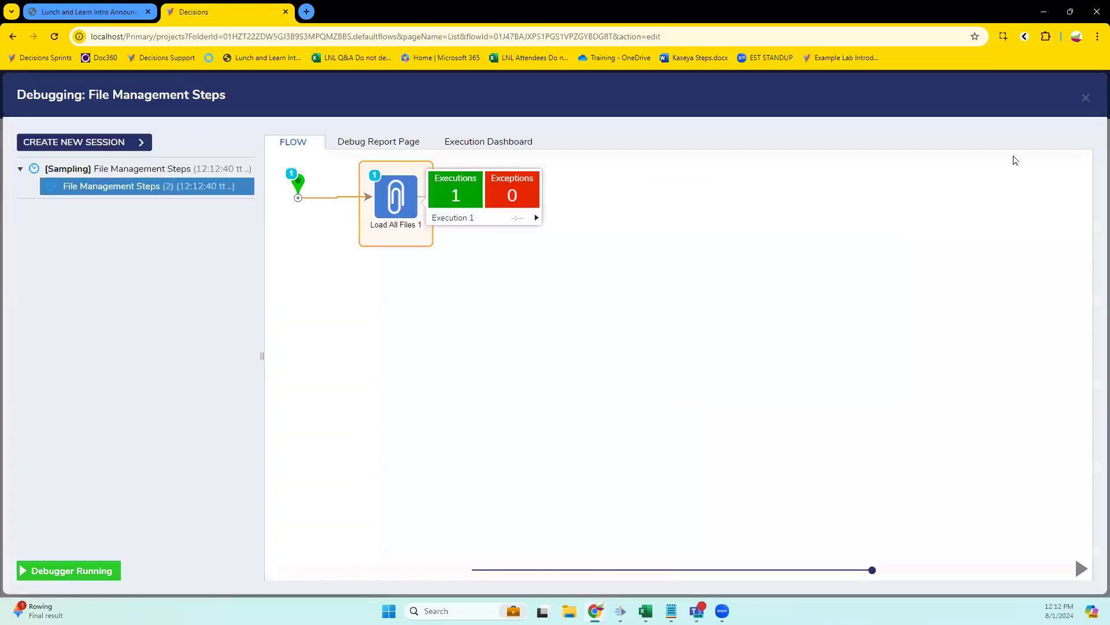
click(1086, 99)
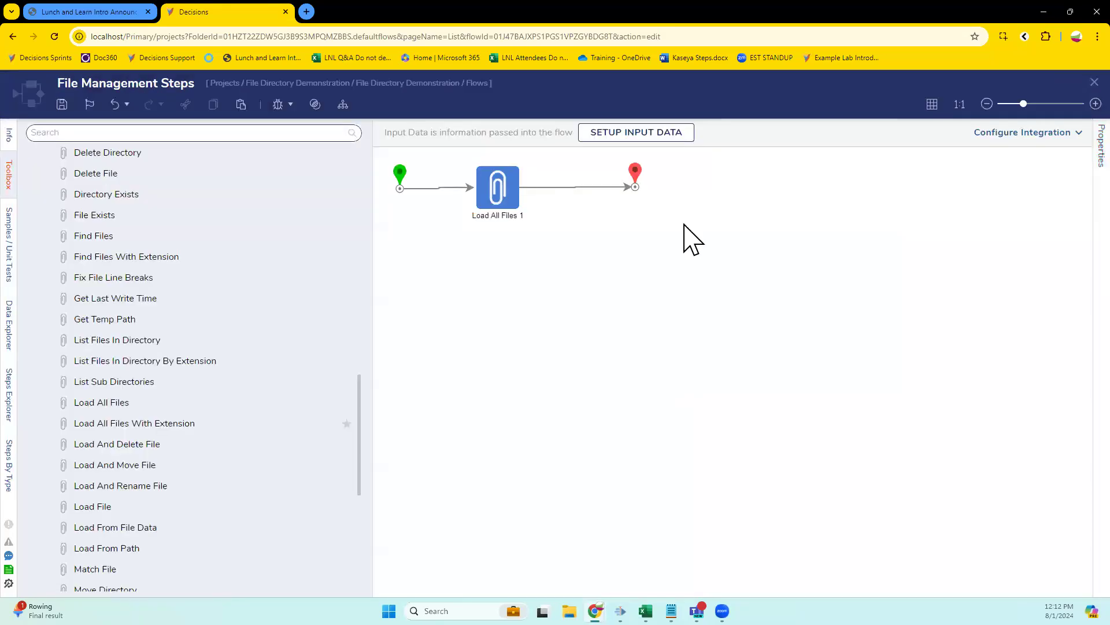
Check the full Directory path of the Load All Files step and close the File Management Steps flow without keeping further changes.
click(486, 193)
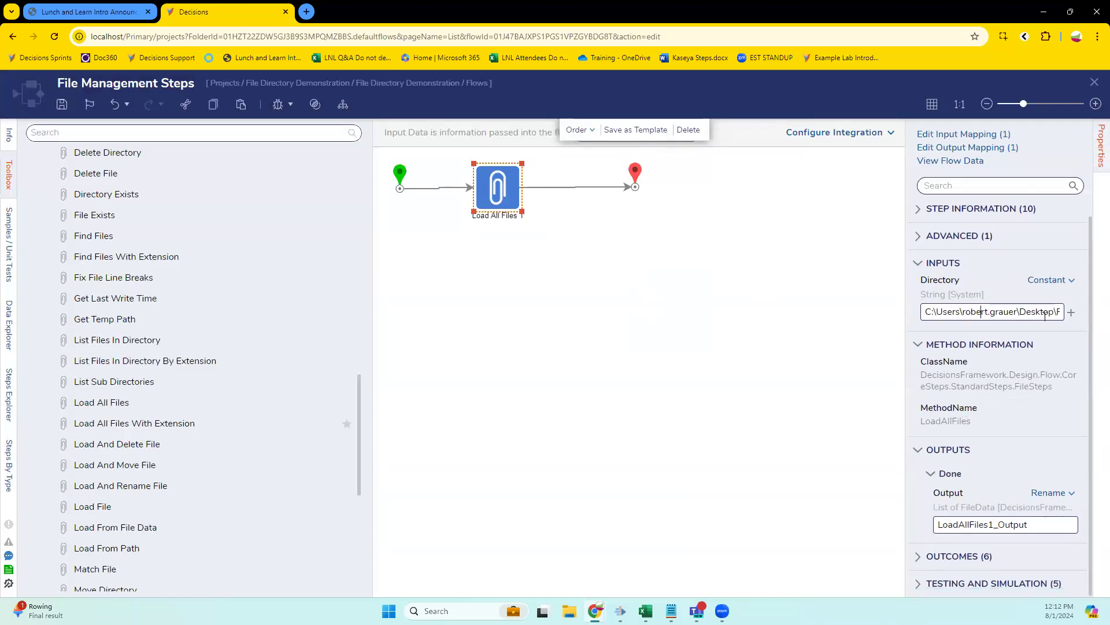
text(erformance Testing)
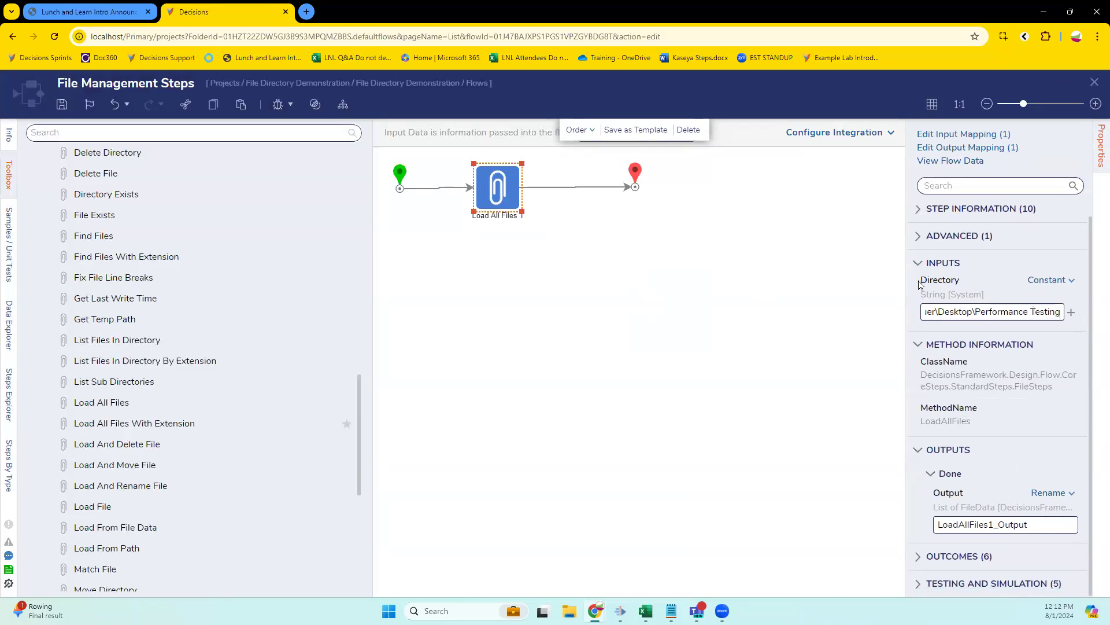
click(567, 254)
drag(504, 188, 512, 191)
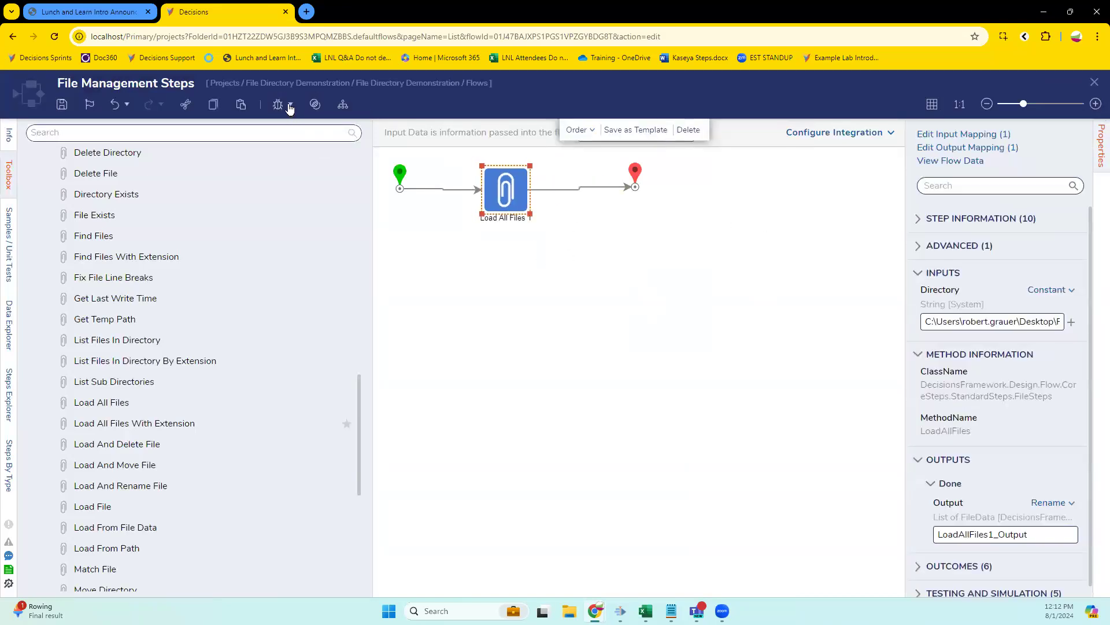
click(1094, 83)
click(644, 397)
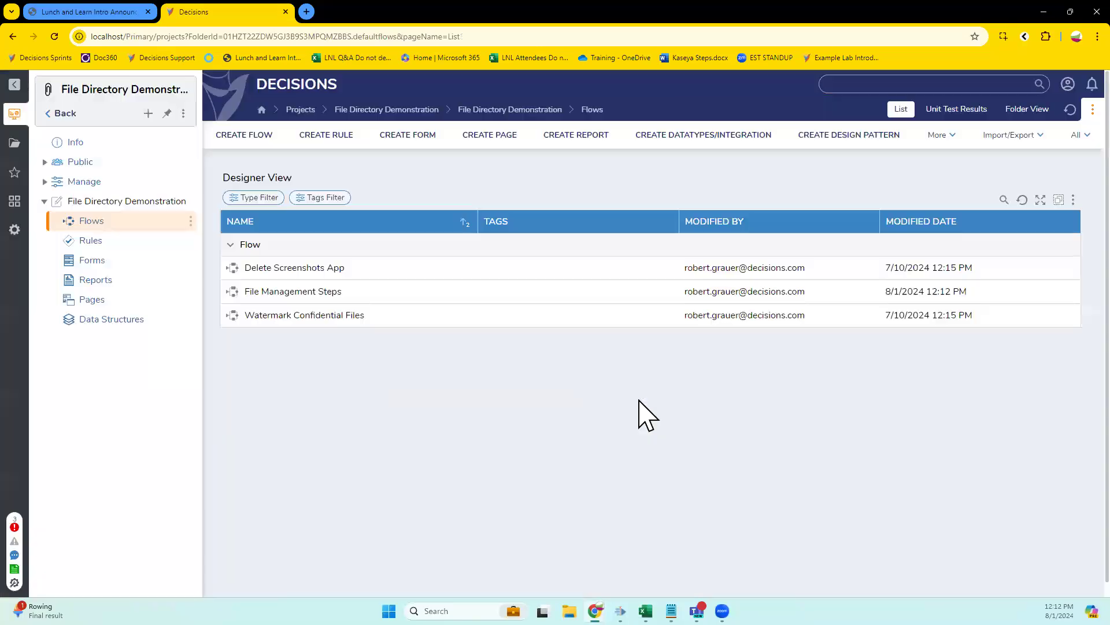
click(297, 292)
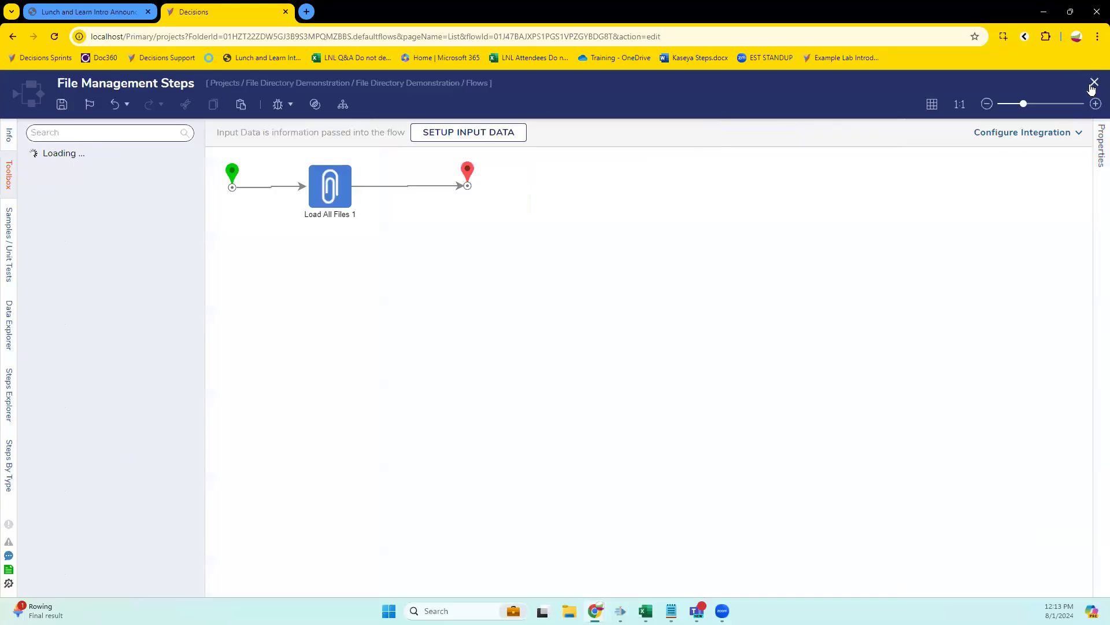
click(1092, 85)
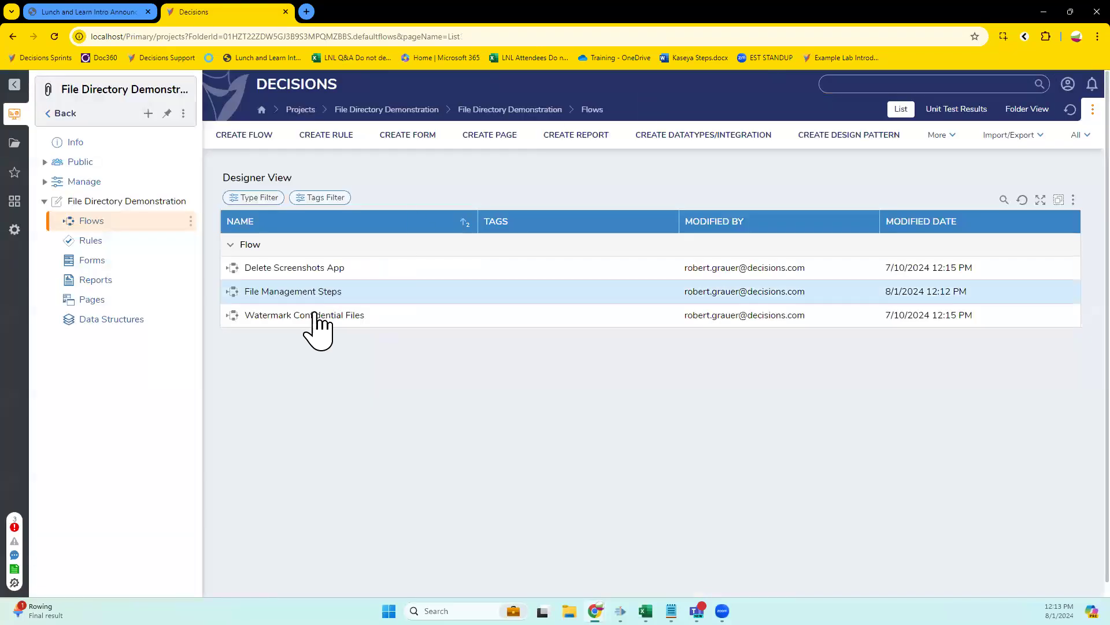
Open the Delete Screenshots App flow and examine the settings of its List Files In Directory, ForEach and Delete File steps.
click(292, 269)
click(345, 296)
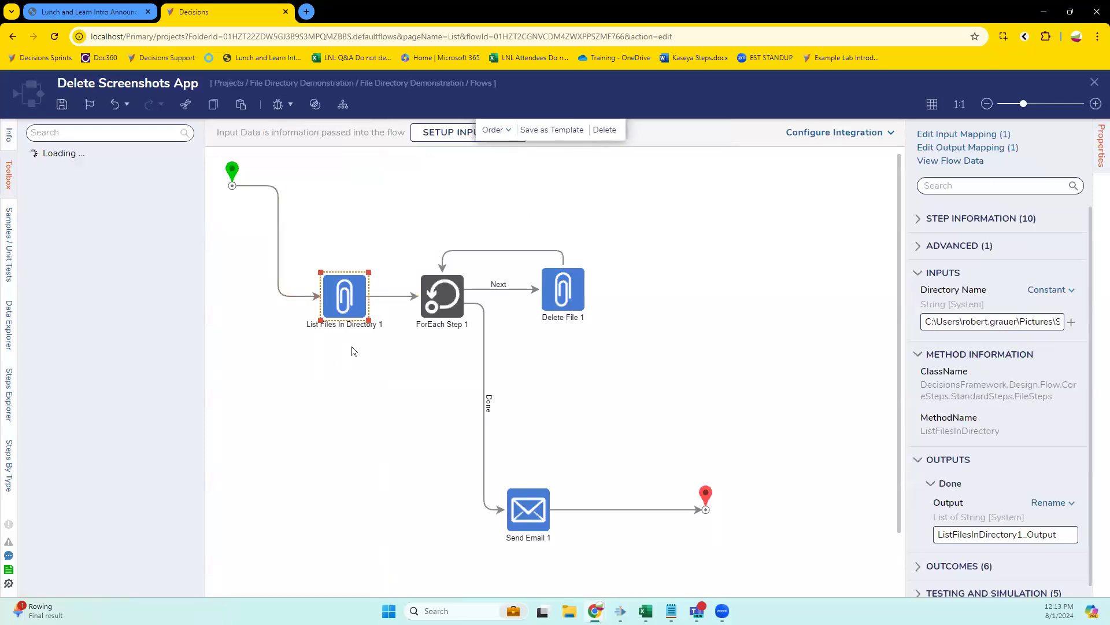
click(188, 134)
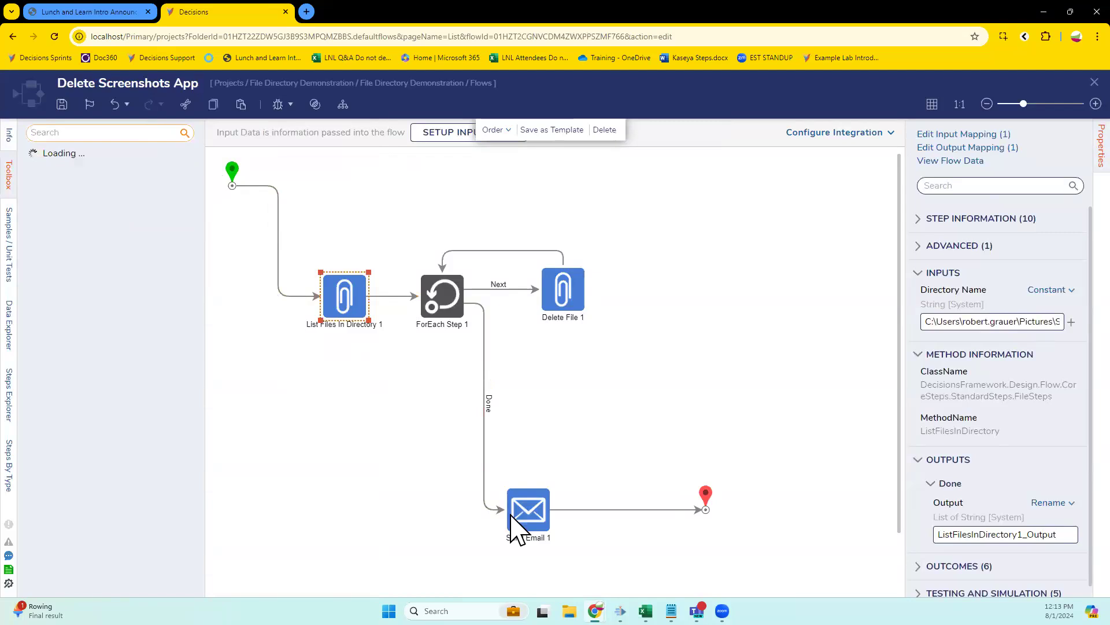
click(383, 404)
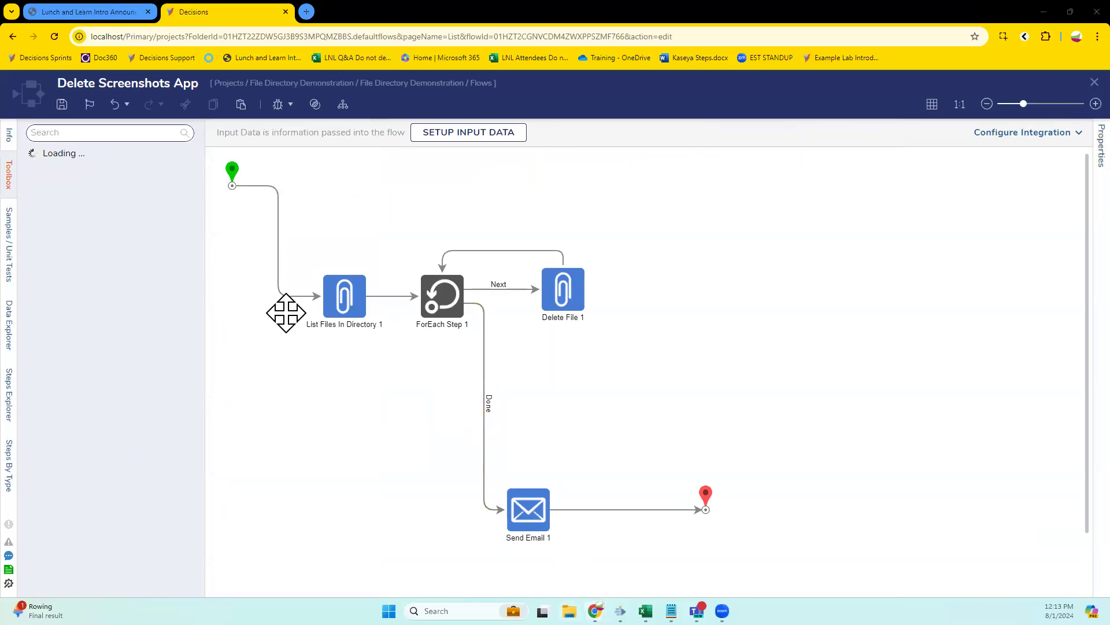
click(338, 301)
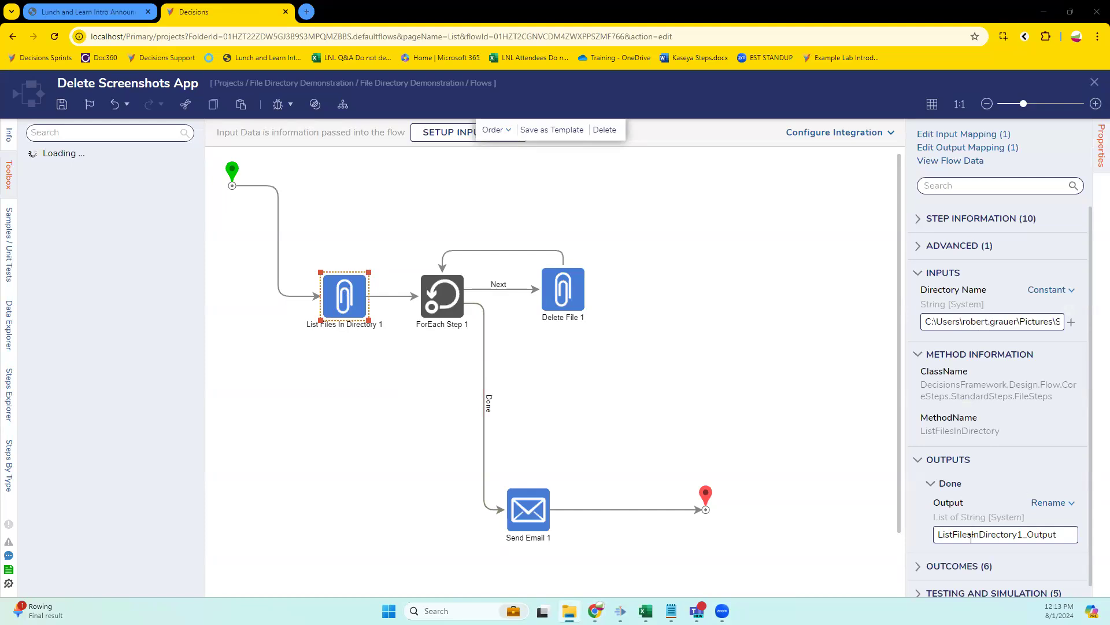
click(453, 314)
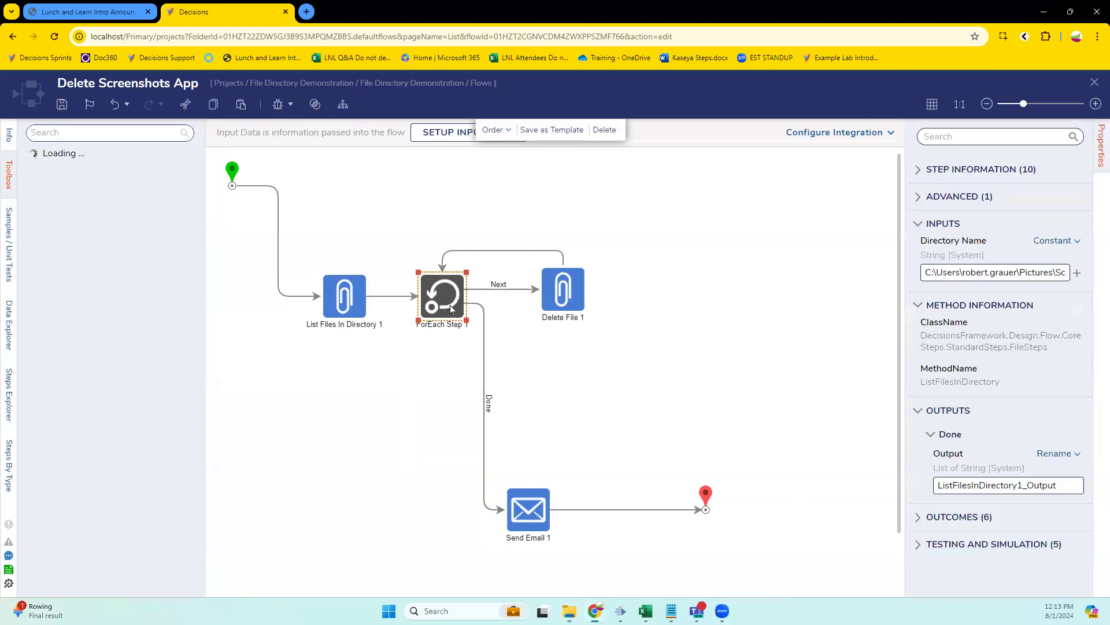
click(569, 294)
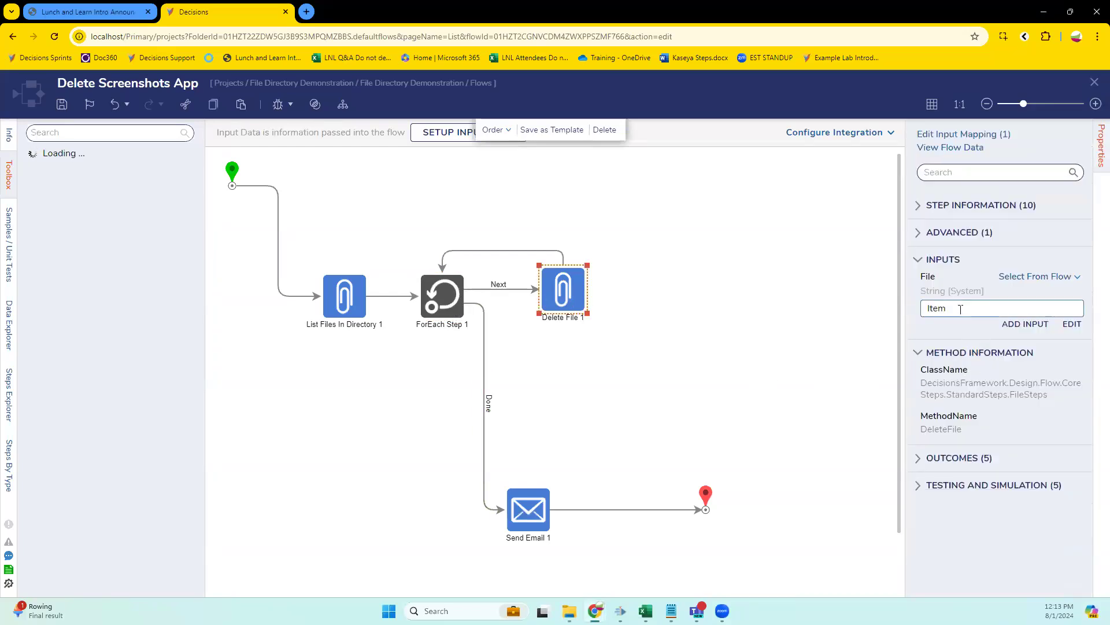
Review the Send Email step's settings and its merged body text in the Merge Text Editor.
click(531, 517)
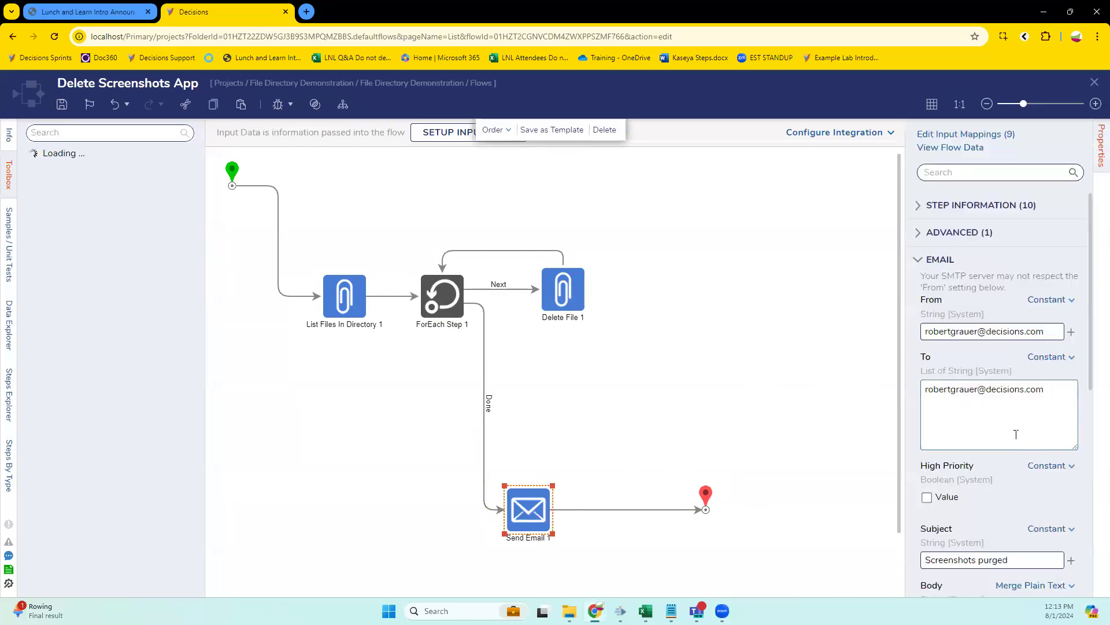
scroll(1036, 508, down, 3)
click(1043, 468)
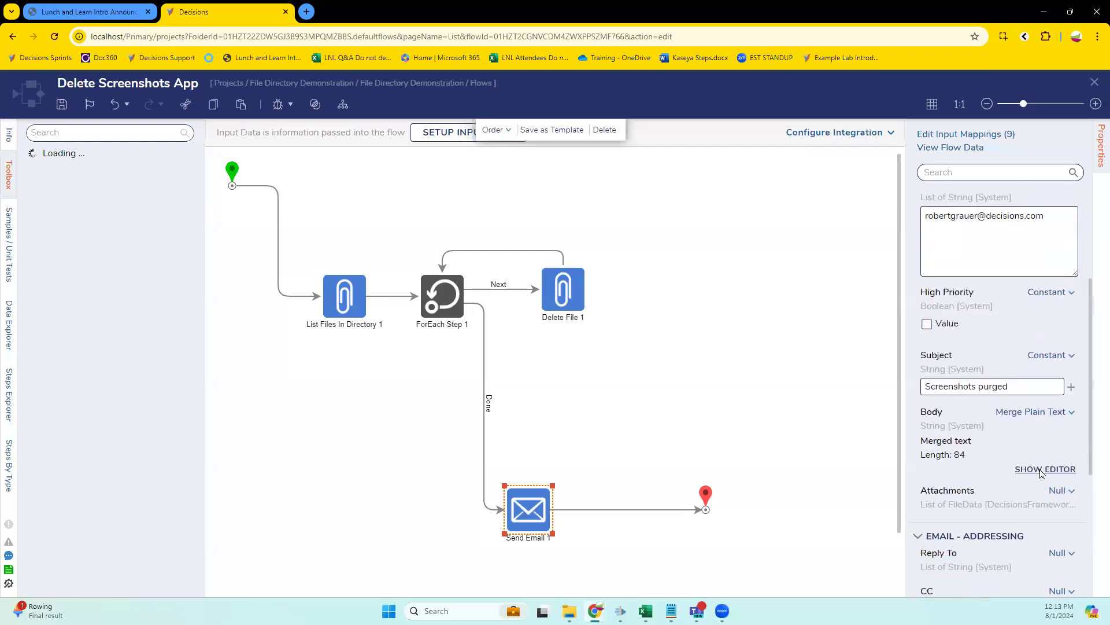
drag(484, 189, 751, 204)
click(658, 197)
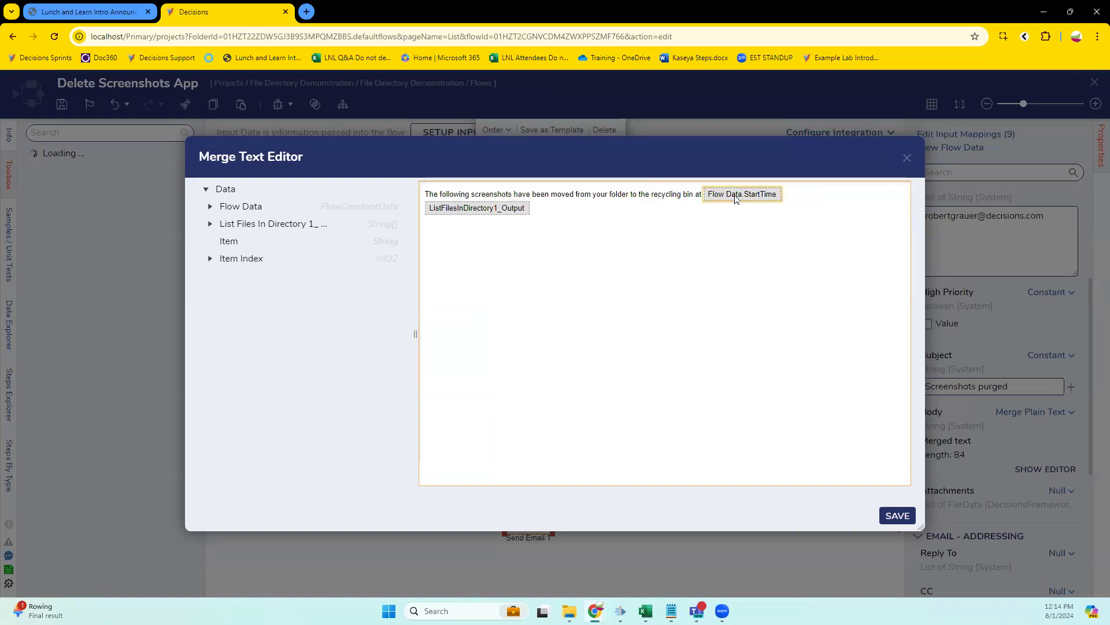
click(907, 158)
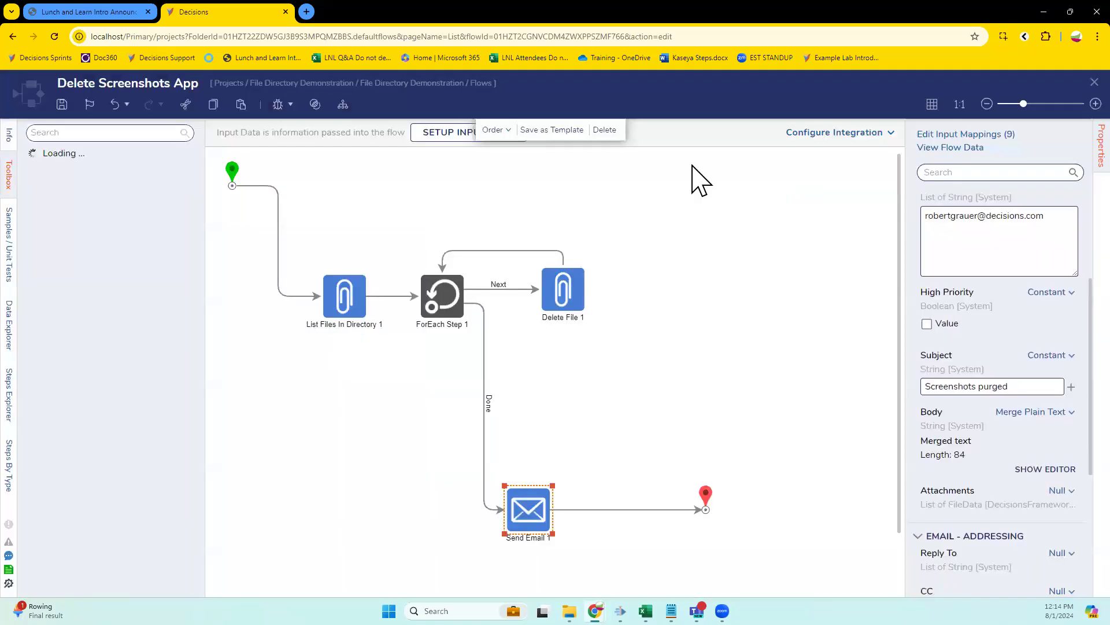
Run the Delete Screenshots App flow in the debugger.
click(278, 104)
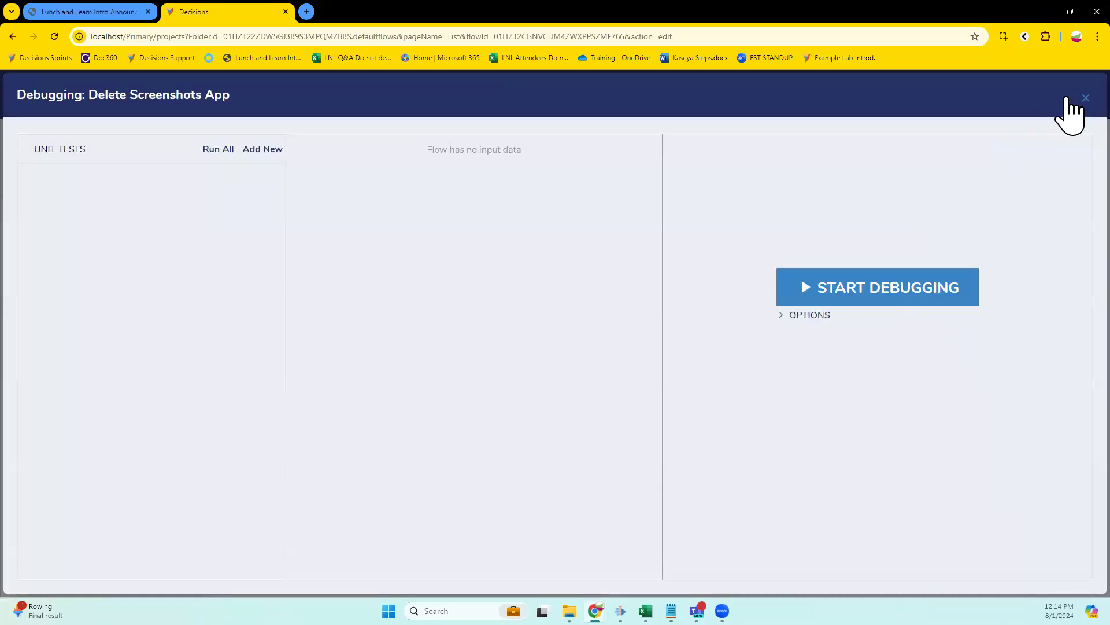
click(1086, 98)
click(280, 106)
click(858, 293)
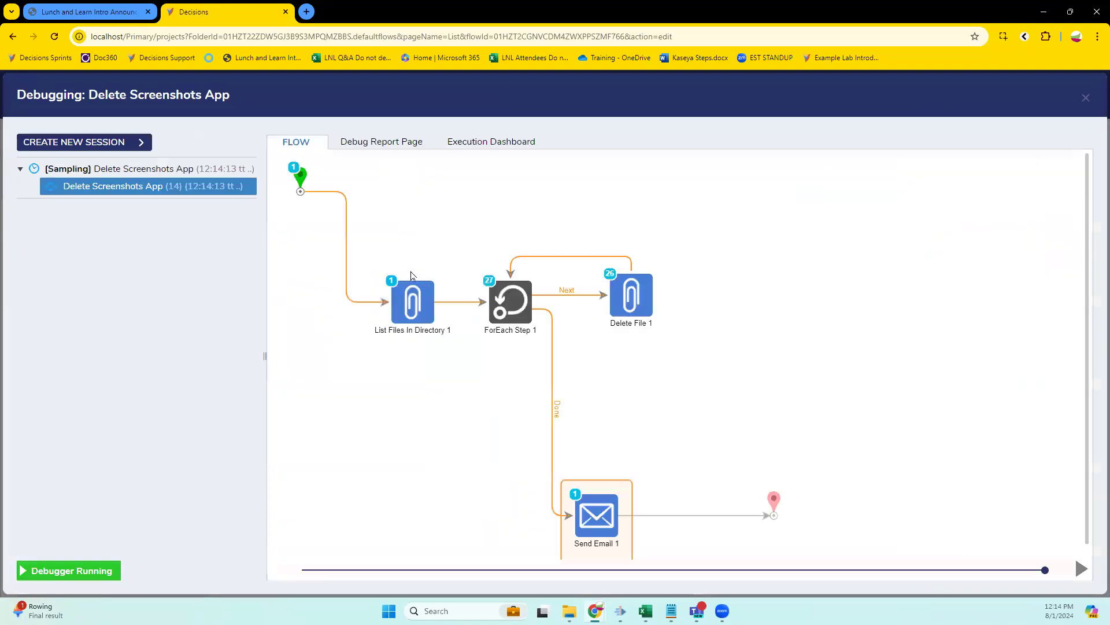
View the input/output data of the List Files In Directory execution, enlarging the window to read the whole file list.
click(428, 314)
click(562, 323)
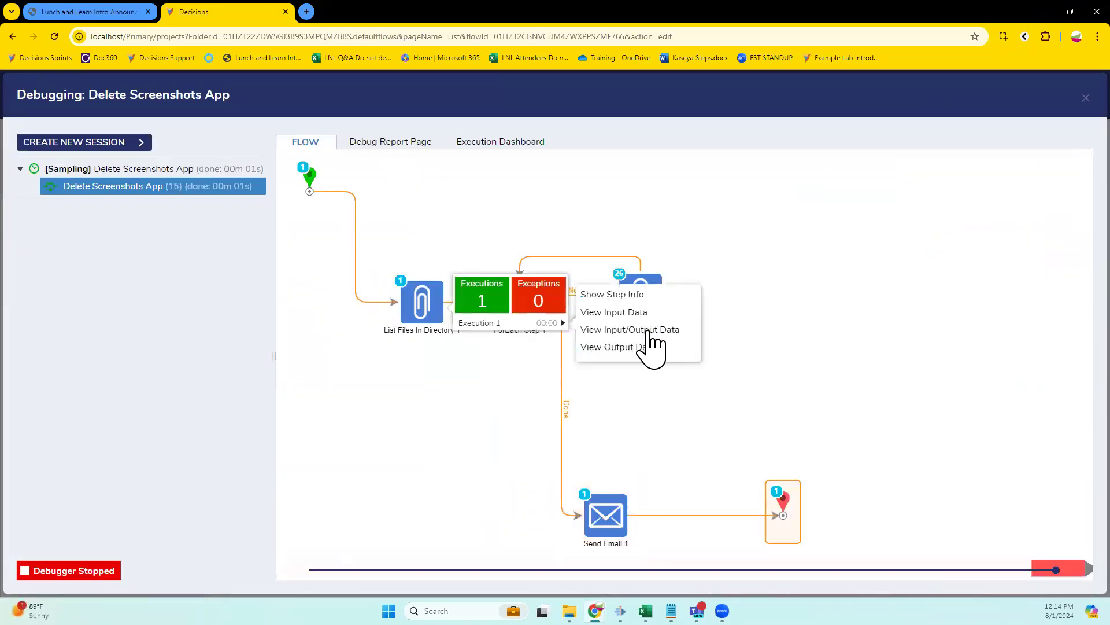
click(648, 330)
drag(459, 211, 441, 172)
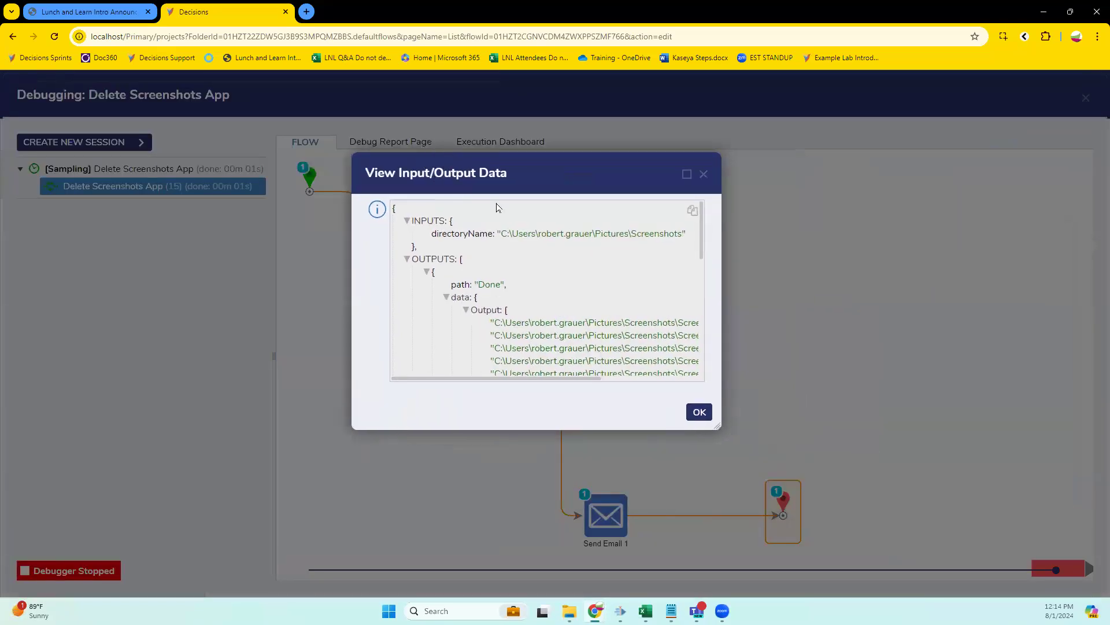
scroll(619, 304, down, 1)
drag(718, 426, 1021, 581)
scroll(729, 274, down, 3)
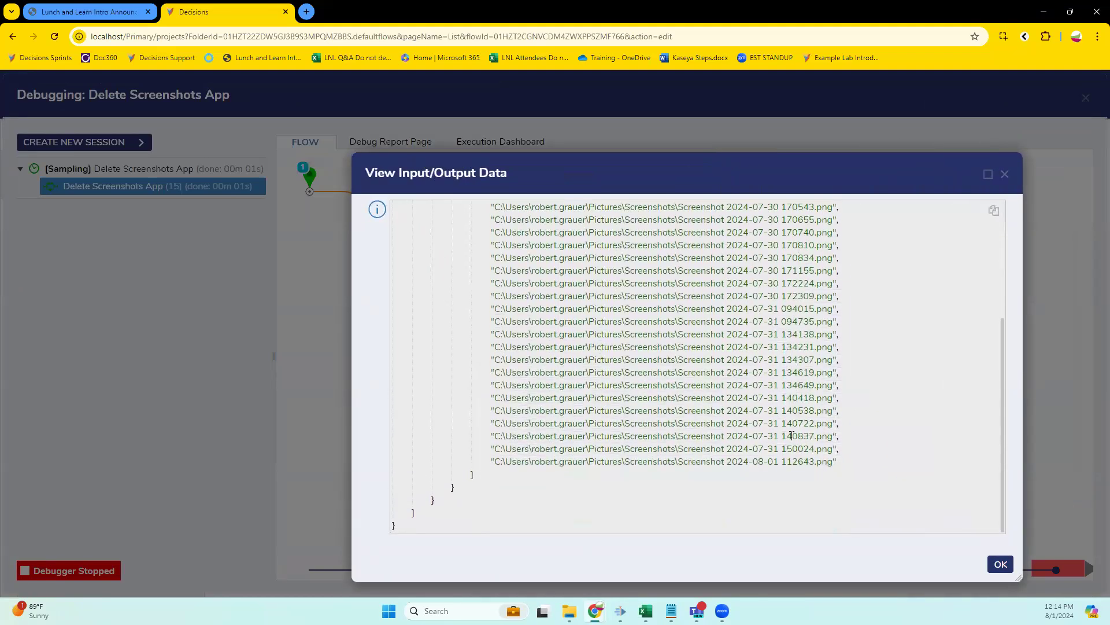
scroll(790, 255, up, 2)
scroll(723, 318, up, 1)
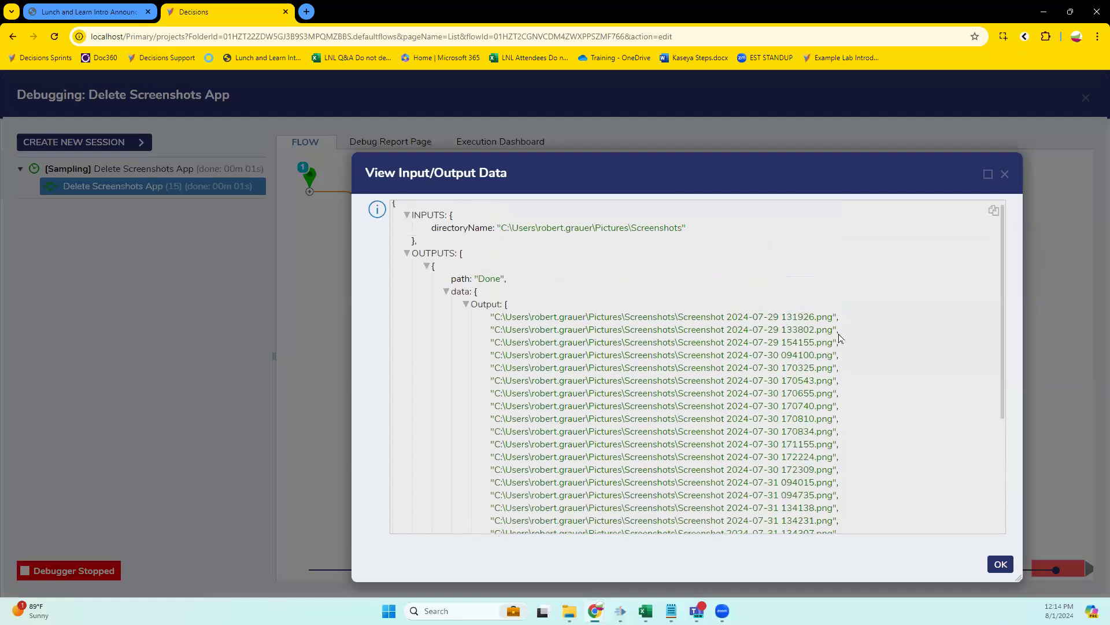
click(1000, 564)
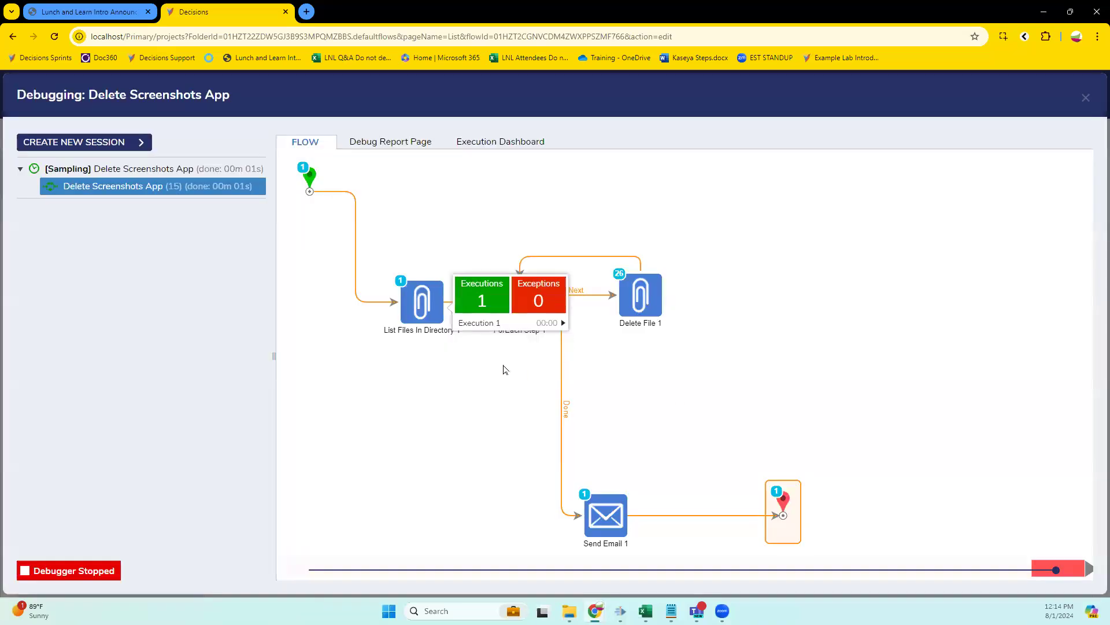
Check the executions of the Delete File and ForEach steps and examine the Send Email step's input/output data.
click(651, 301)
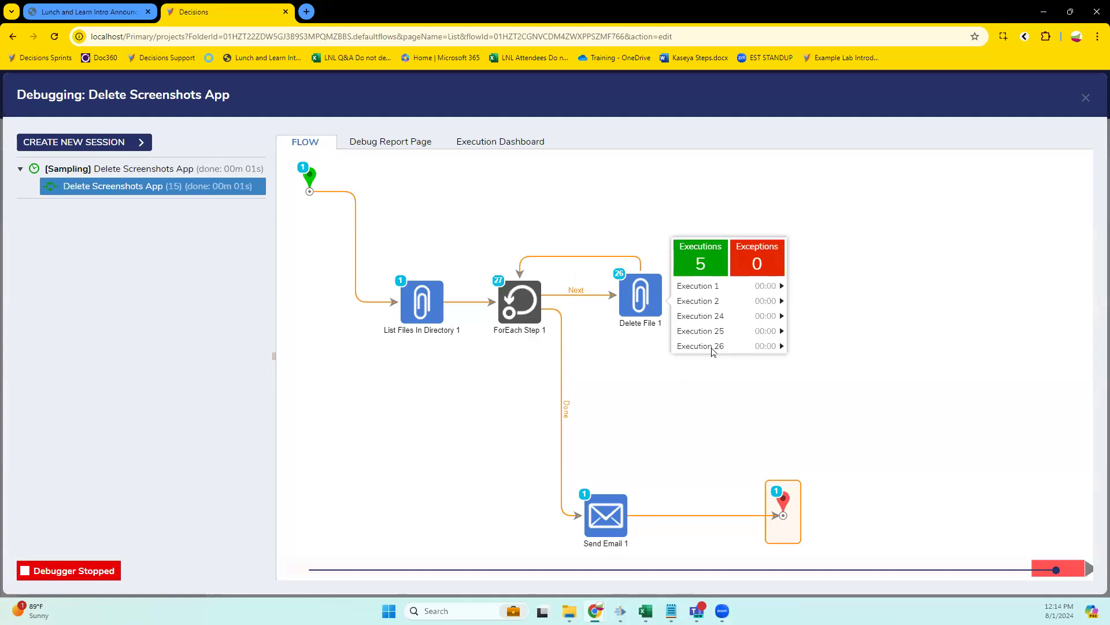
click(533, 292)
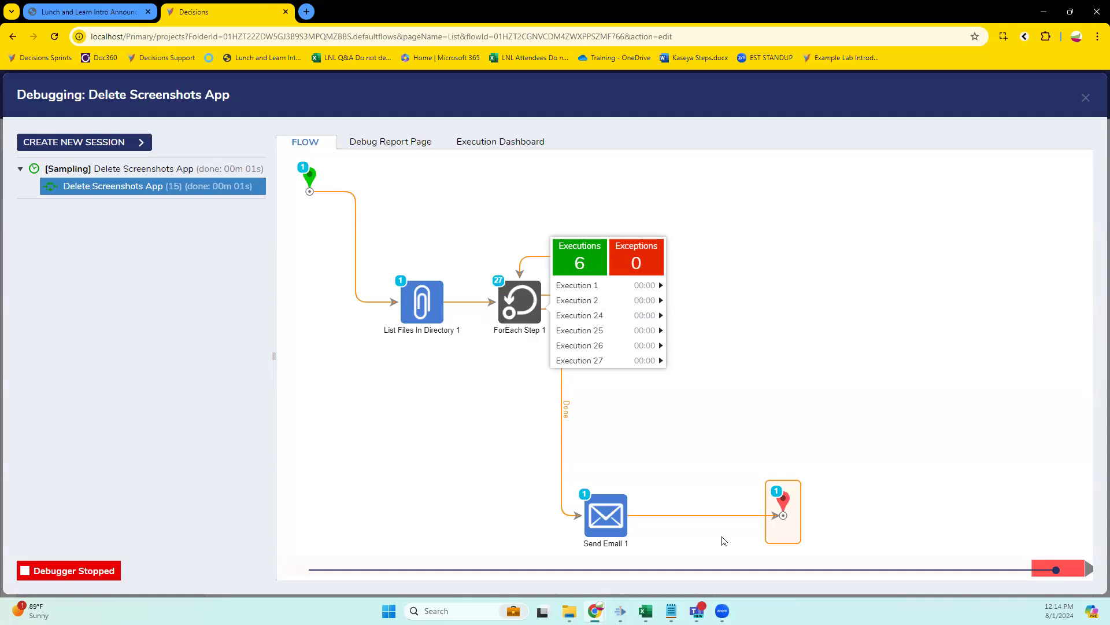
click(606, 514)
click(746, 536)
click(818, 543)
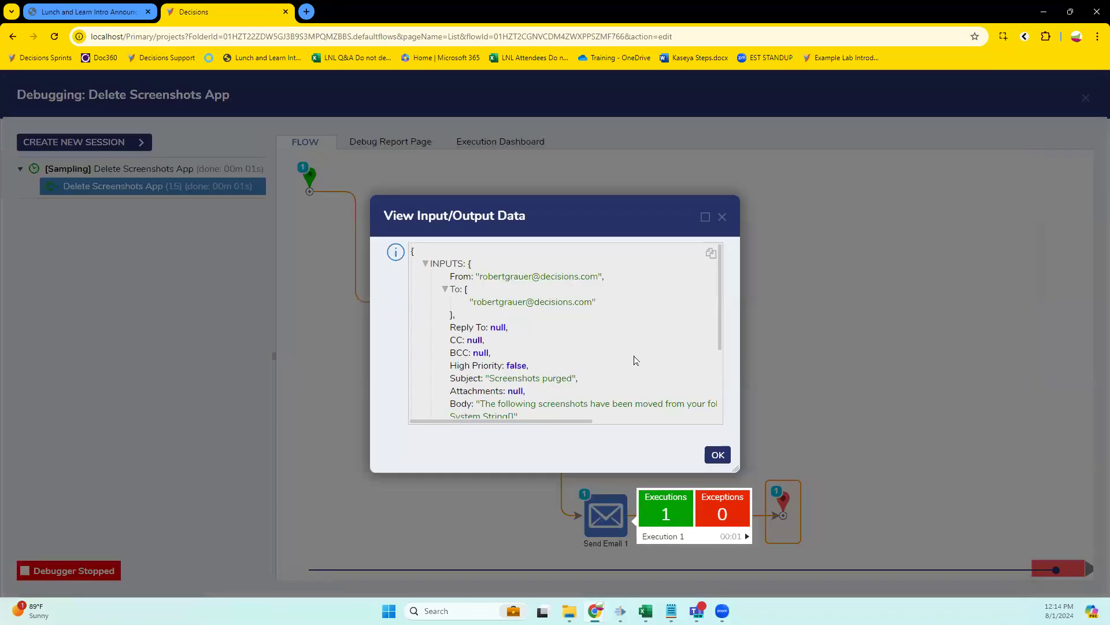
scroll(636, 360, down, 2)
scroll(659, 370, up, 1)
drag(583, 425, 472, 411)
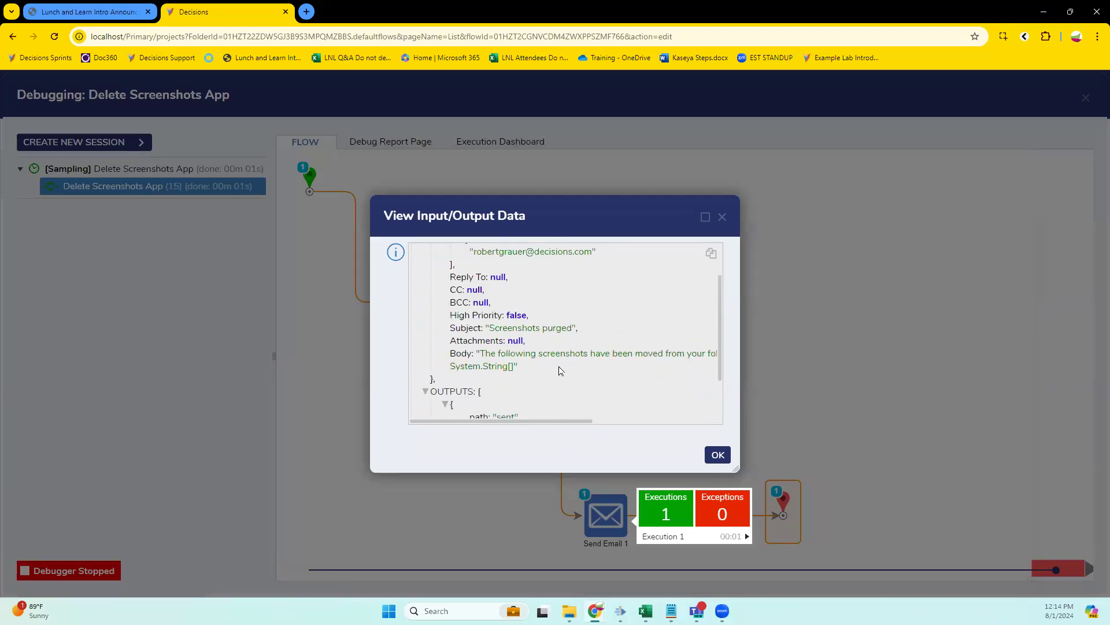
Finish reading the Send Email input/output data and check the contents of the Pictures > Screenshots folder in File Explorer.
scroll(559, 370, up, 1)
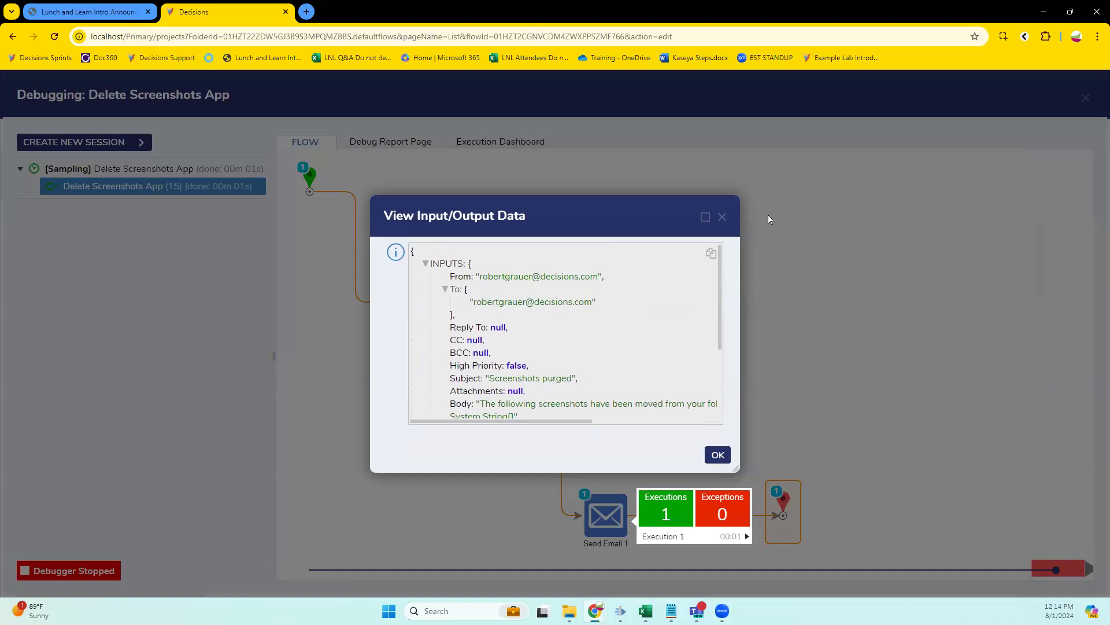
click(722, 217)
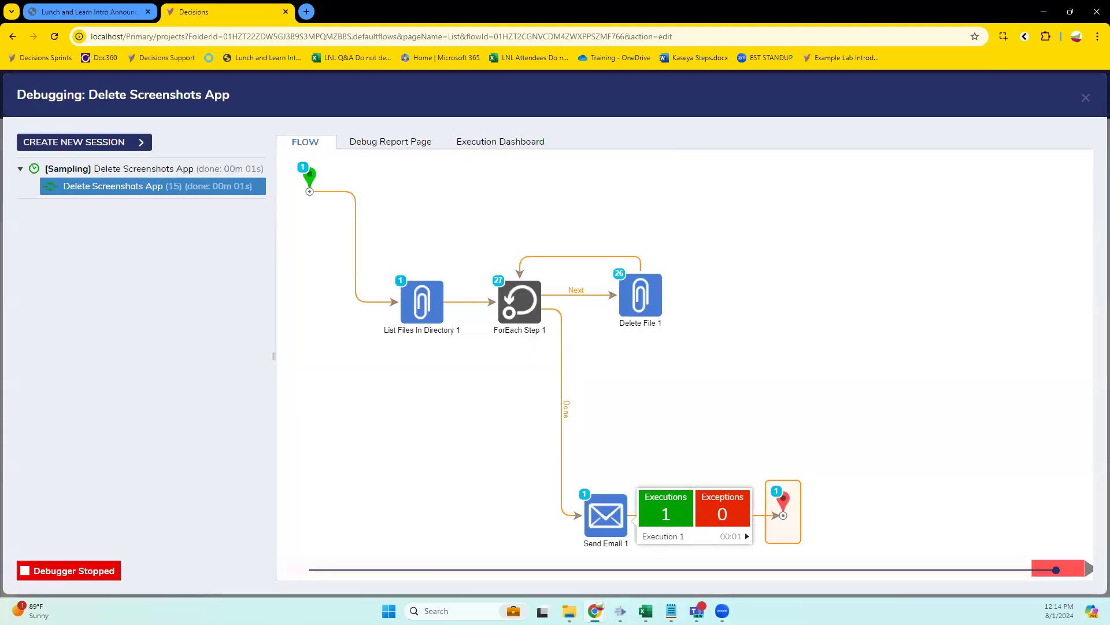
click(570, 612)
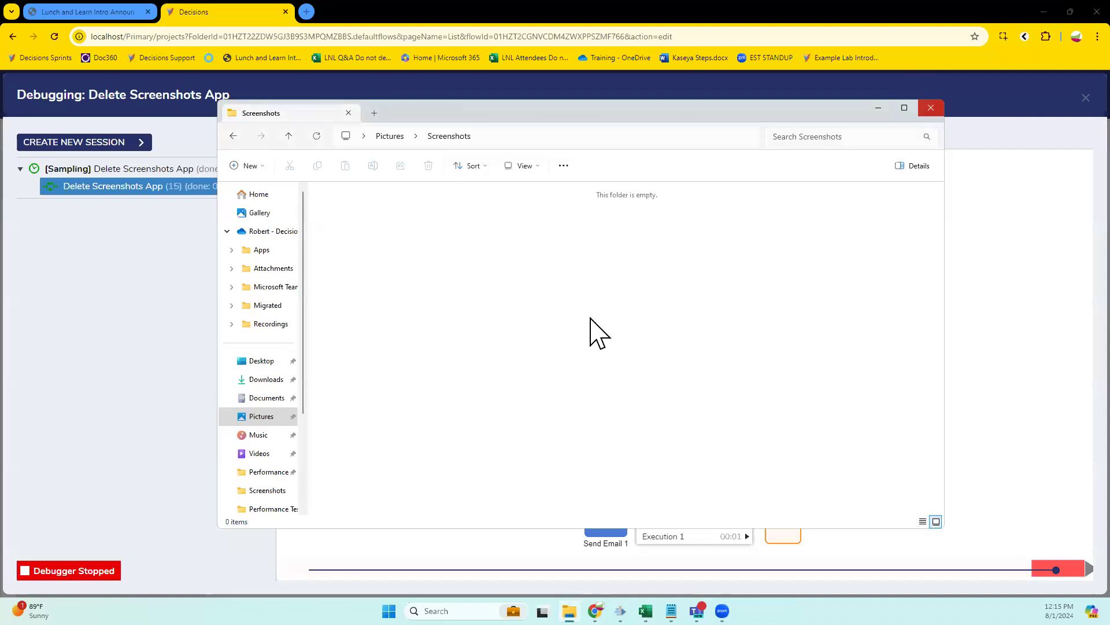
key(alt+F4)
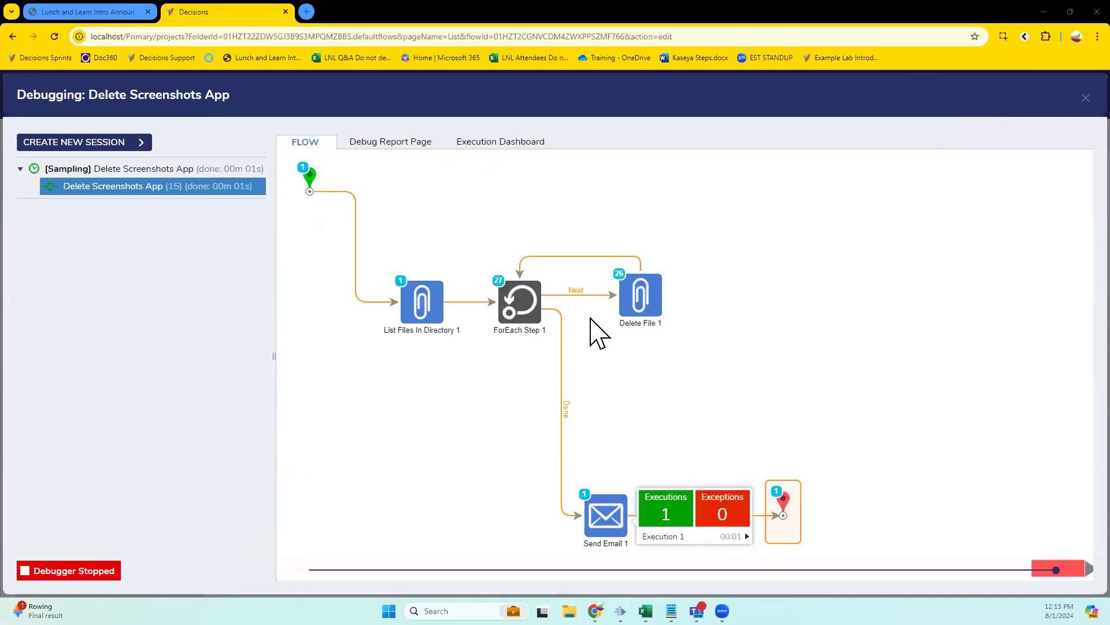
Leave the debugger and review the List Files In Directory step's settings with the full directory path readable.
click(1087, 101)
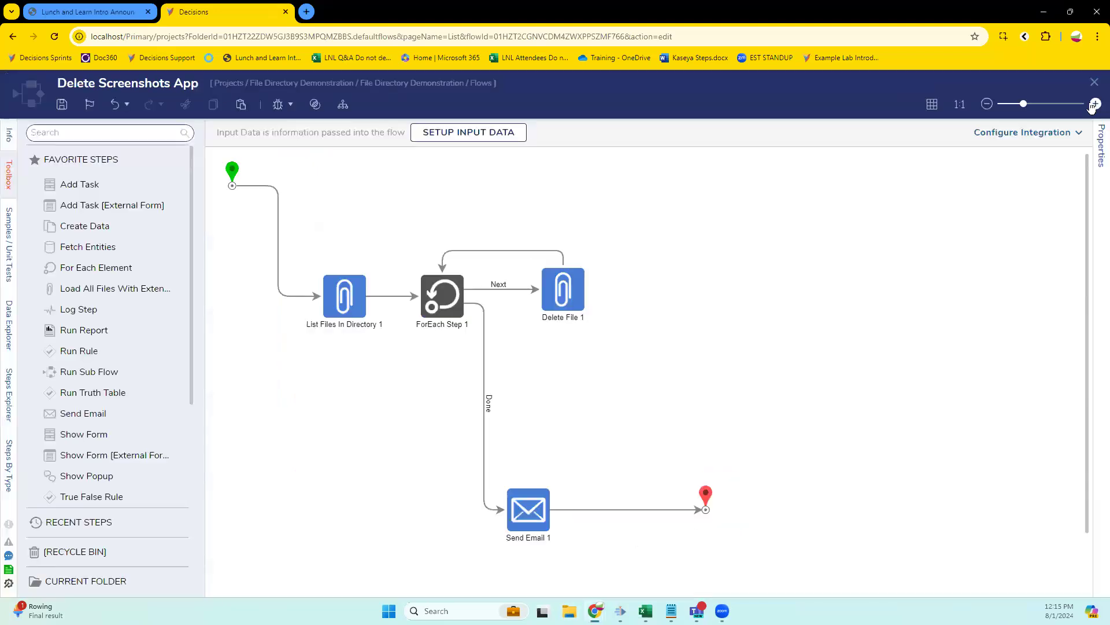
click(353, 307)
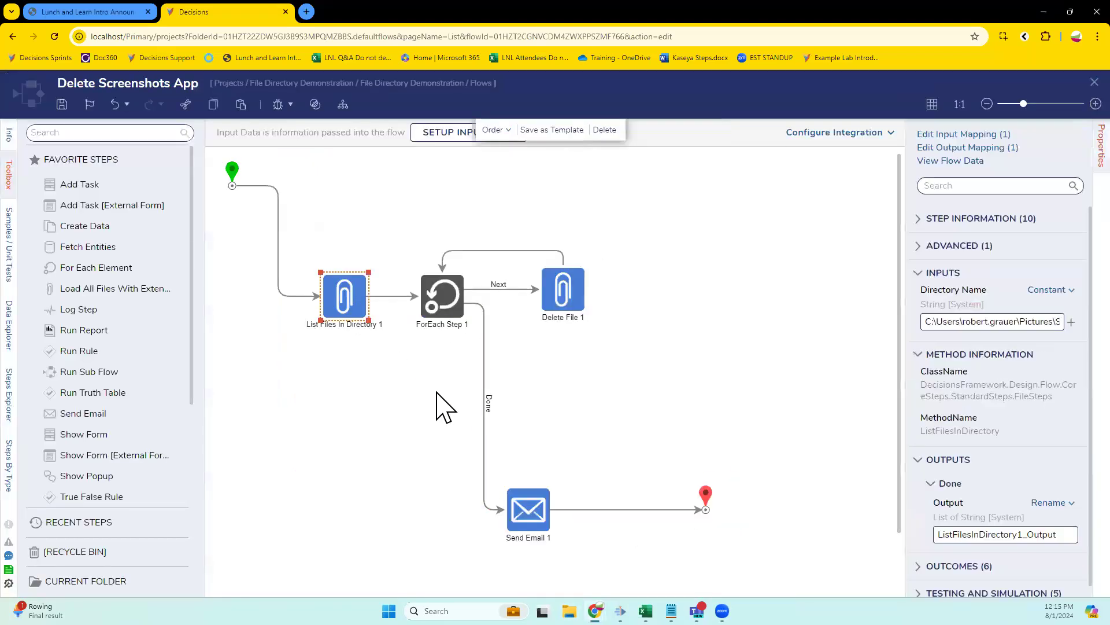
drag(906, 337, 606, 324)
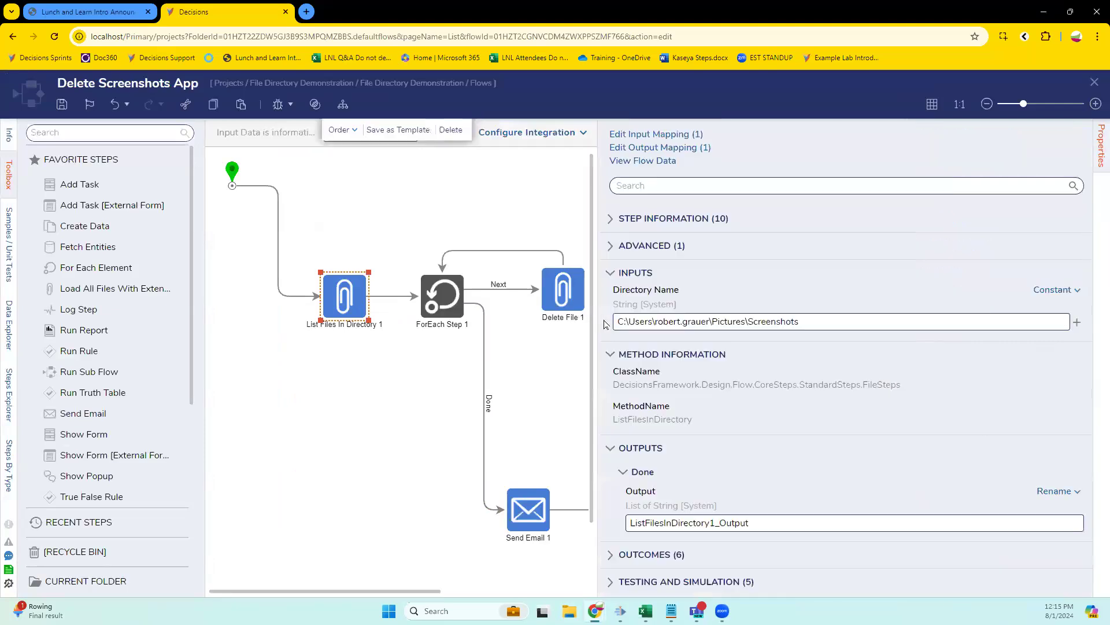
Examine the list of available File Management steps in the flow toolbox.
scroll(119, 405, down, 5)
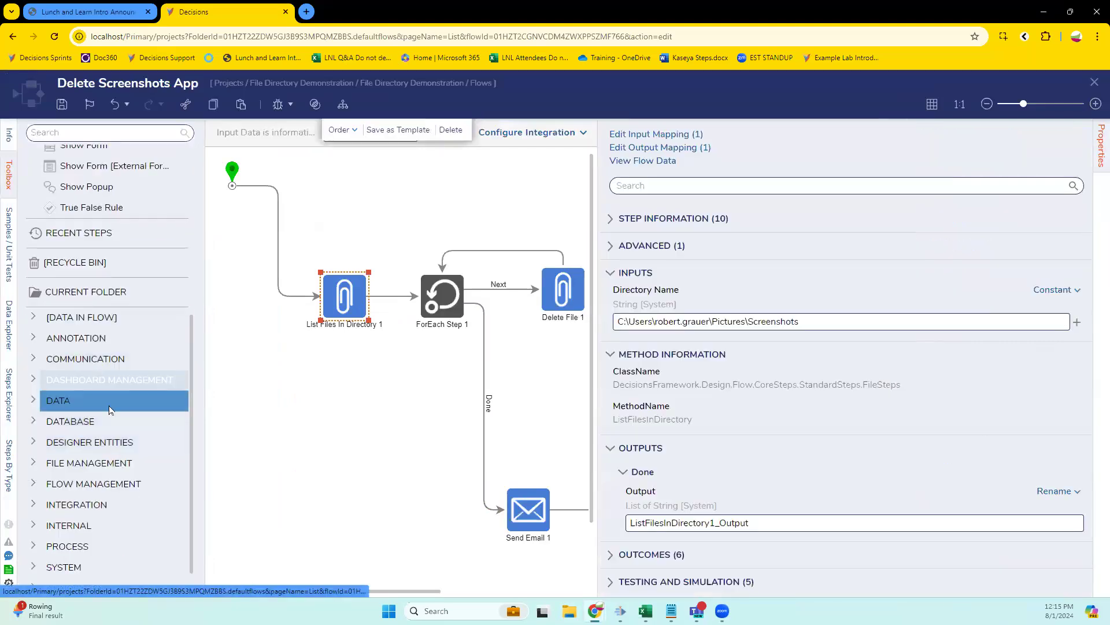
click(89, 462)
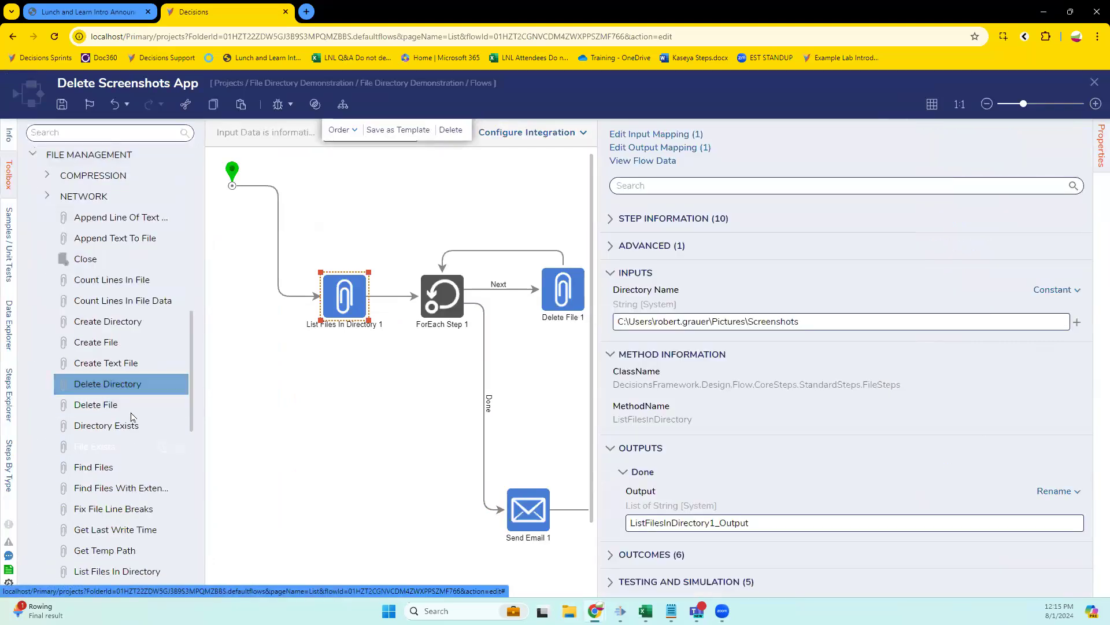
scroll(122, 440, down, 4)
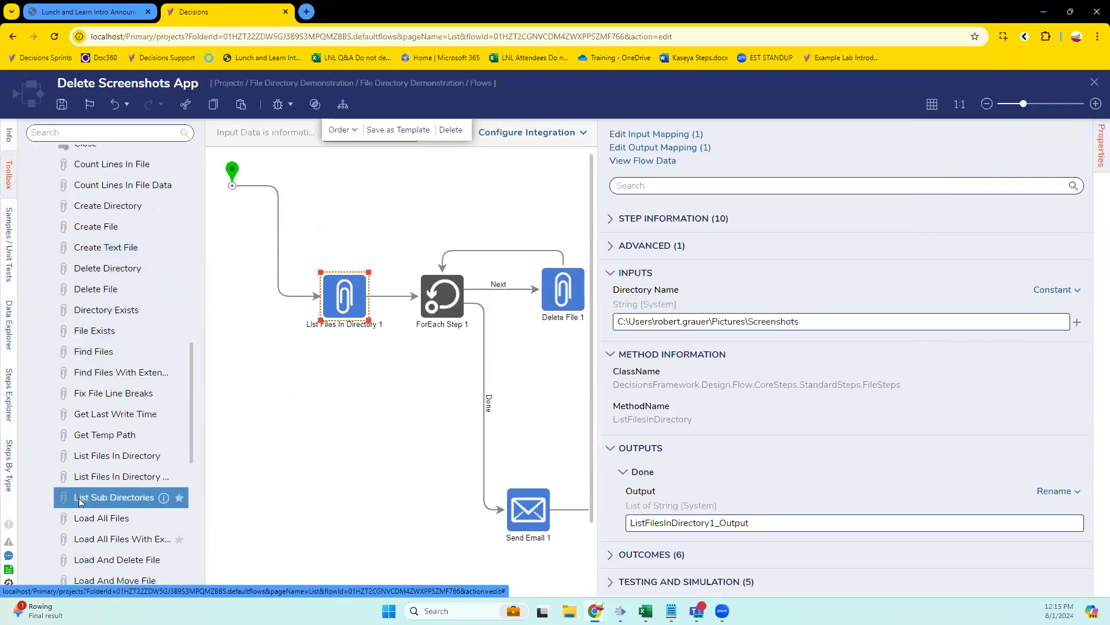
scroll(115, 503, down, 2)
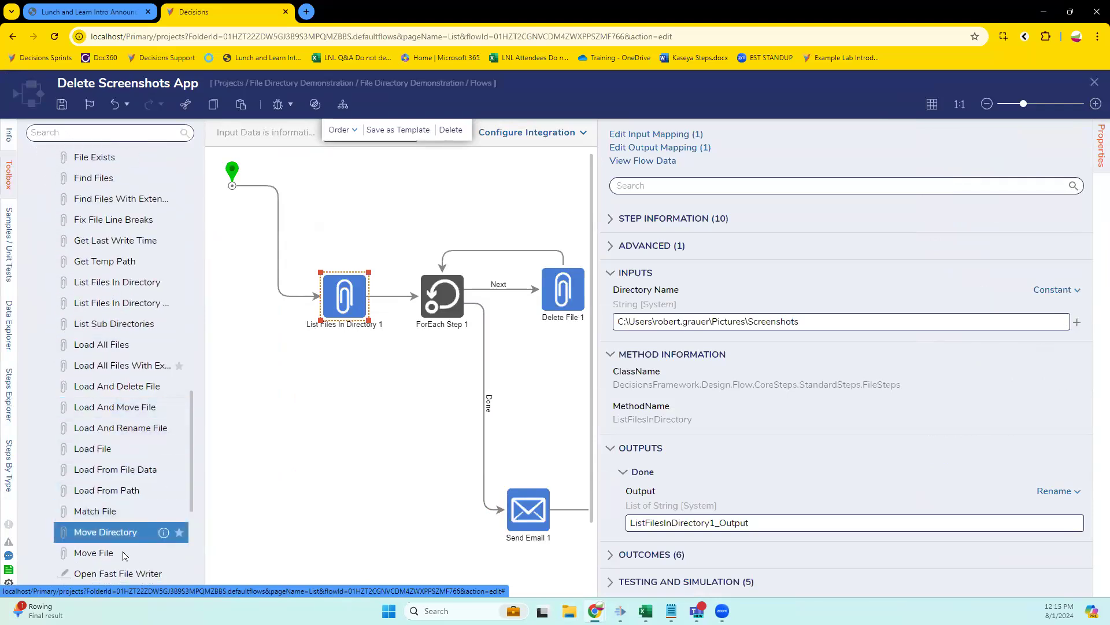
scroll(132, 536, down, 5)
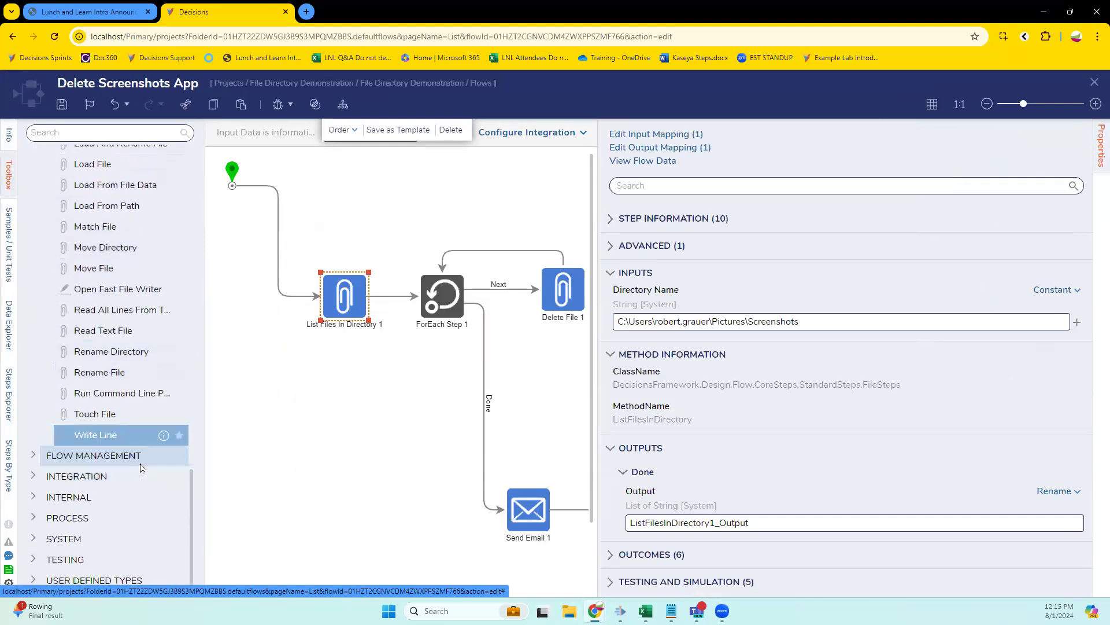
scroll(121, 440, up, 10)
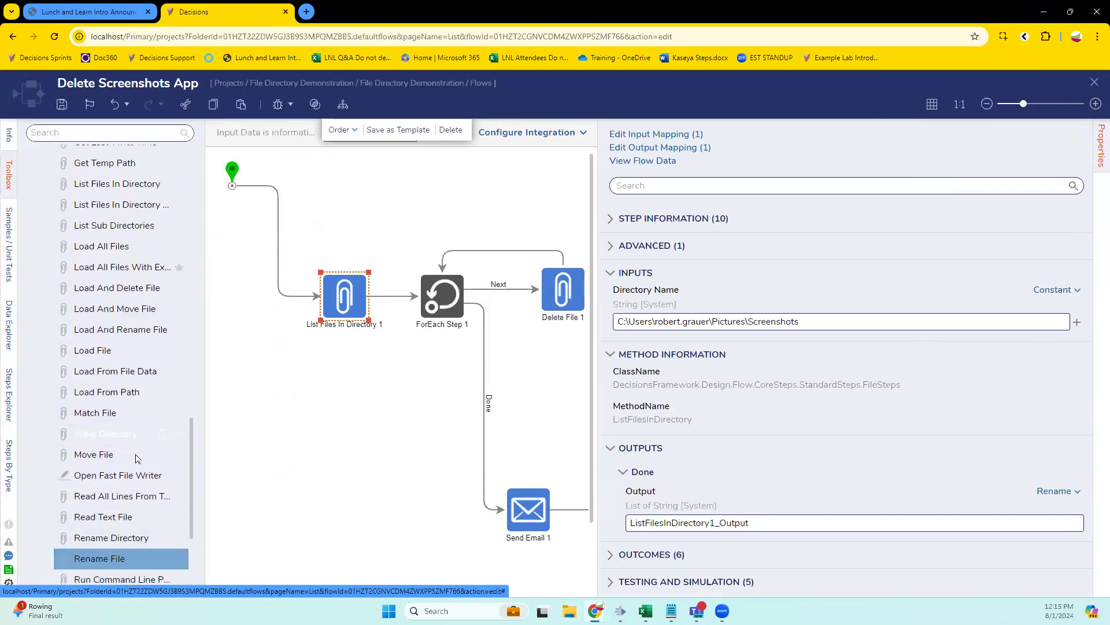
scroll(124, 489, up, 3)
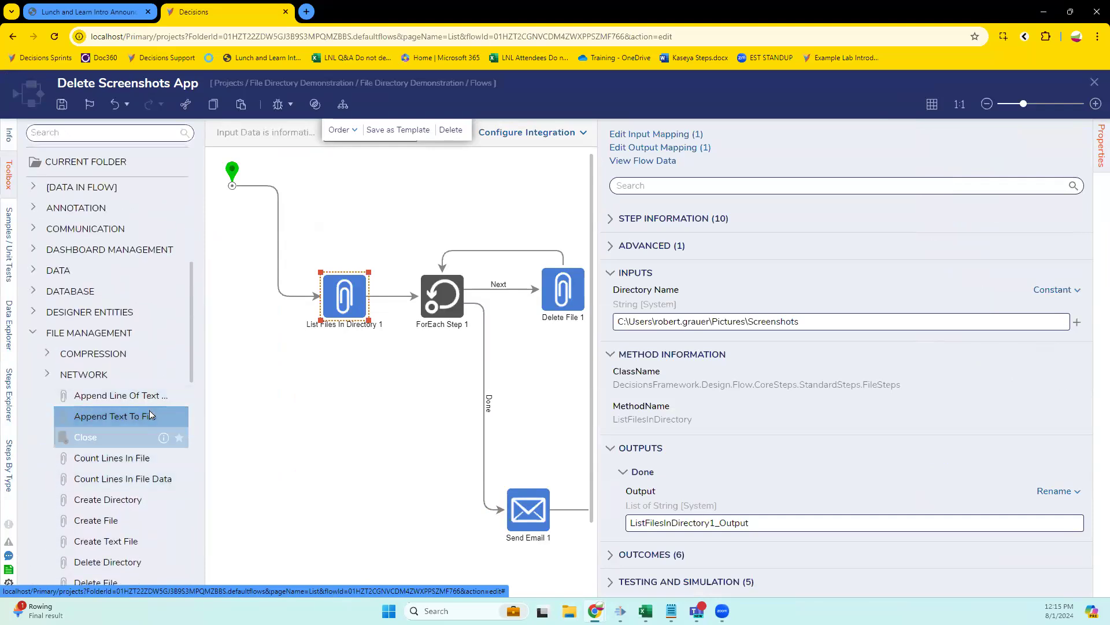
scroll(145, 438, down, 4)
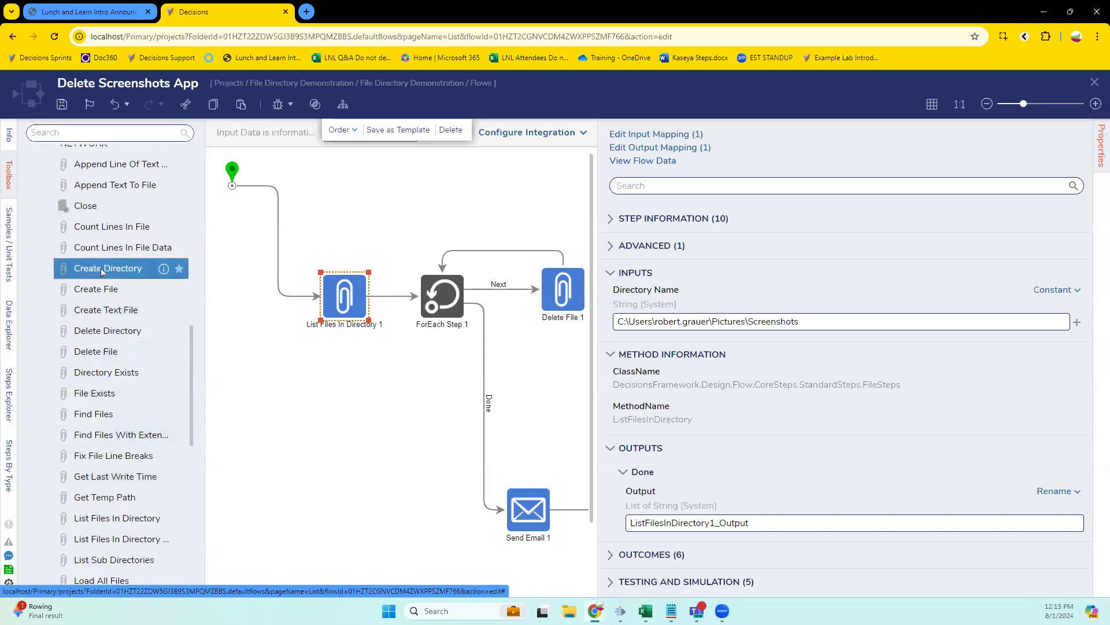
Open the Watermark Confidential Files flow and review the directory and extension inputs of its Load All Files With Extension step.
click(1092, 86)
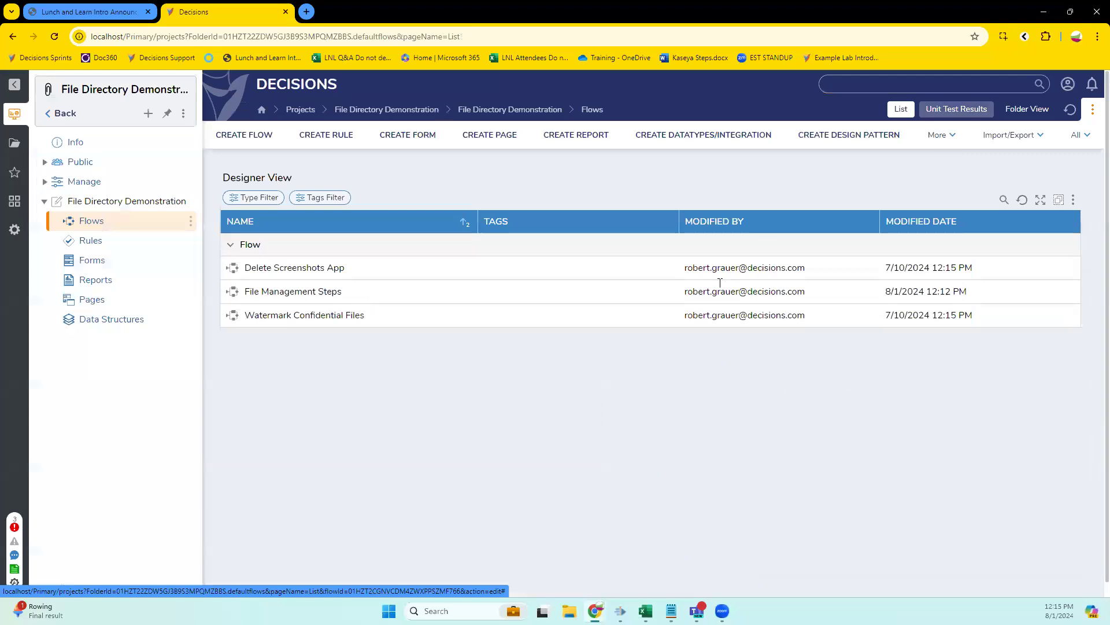
click(297, 315)
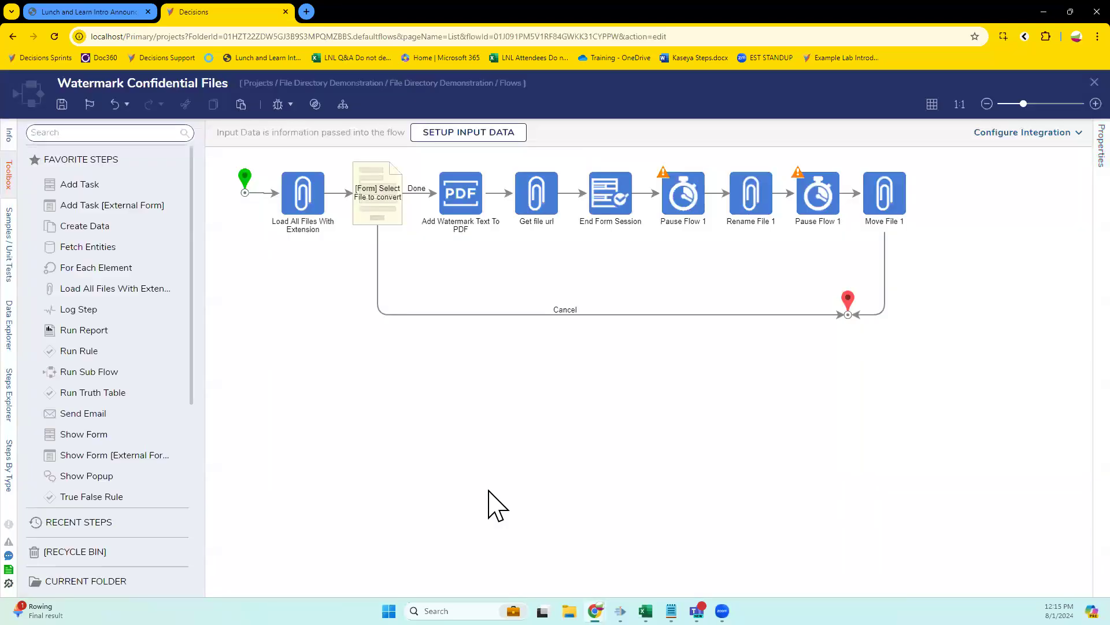
click(304, 198)
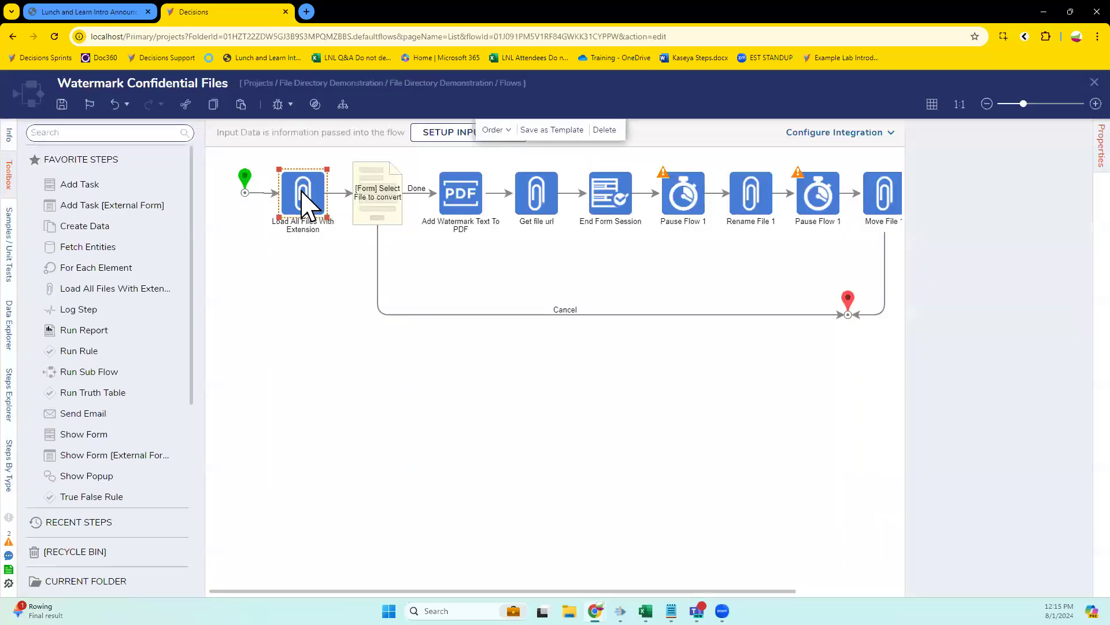
drag(910, 468, 810, 475)
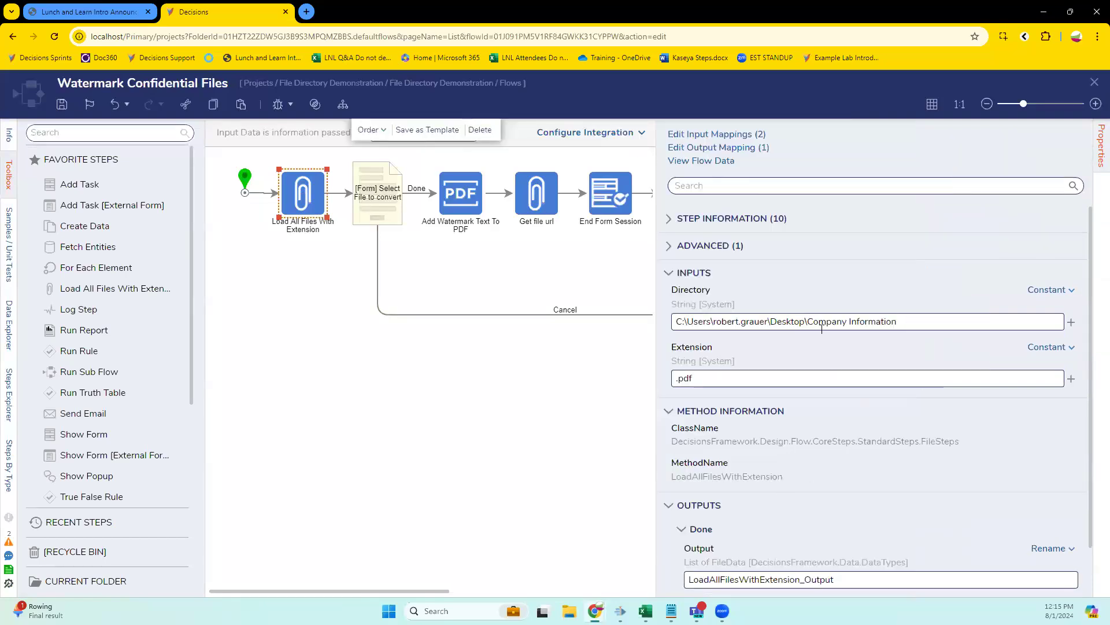
click(396, 380)
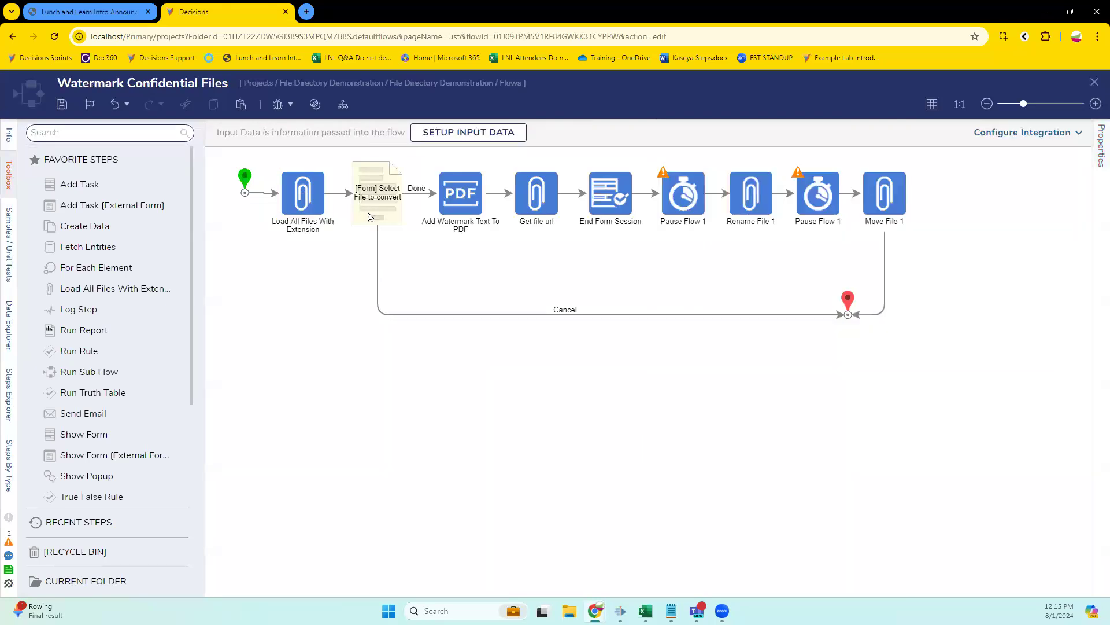
Debug the Watermark Confidential Files flow and view the files offered for watermarking, closing the form without choosing one.
click(278, 104)
click(867, 304)
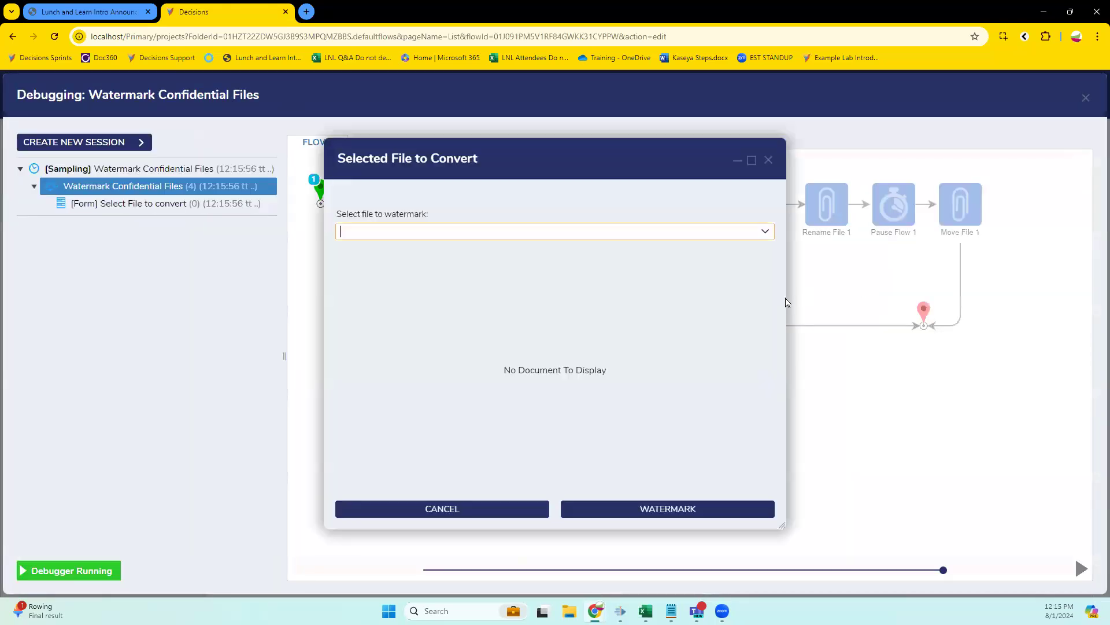
click(771, 226)
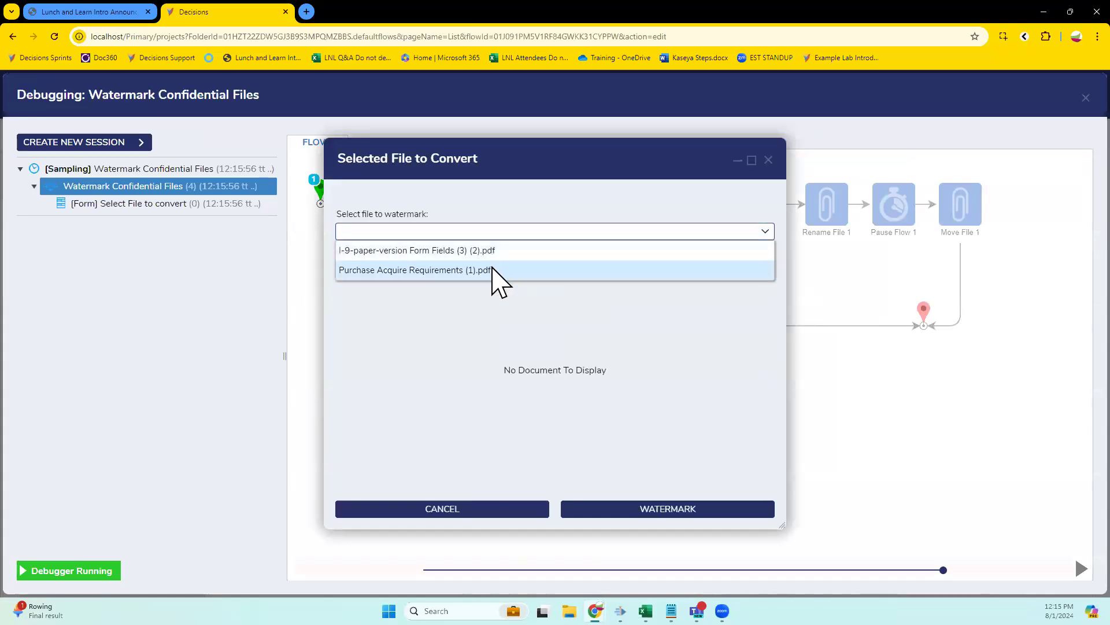
click(768, 161)
Check the PDF files in the Company Information folder on the Desktop in File Explorer.
key(super+e)
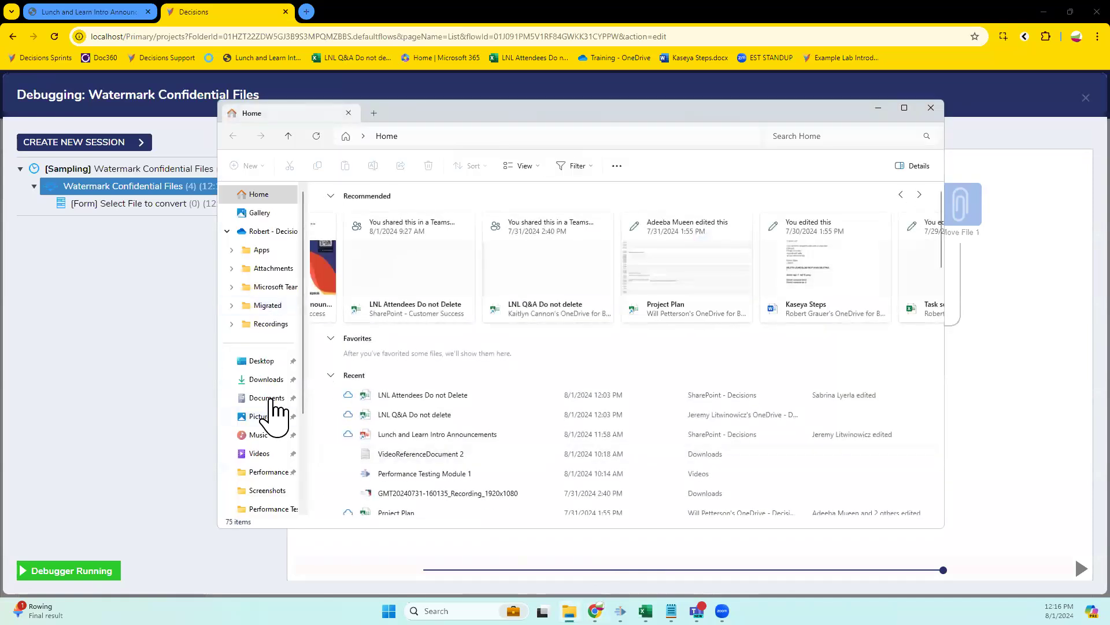
click(263, 361)
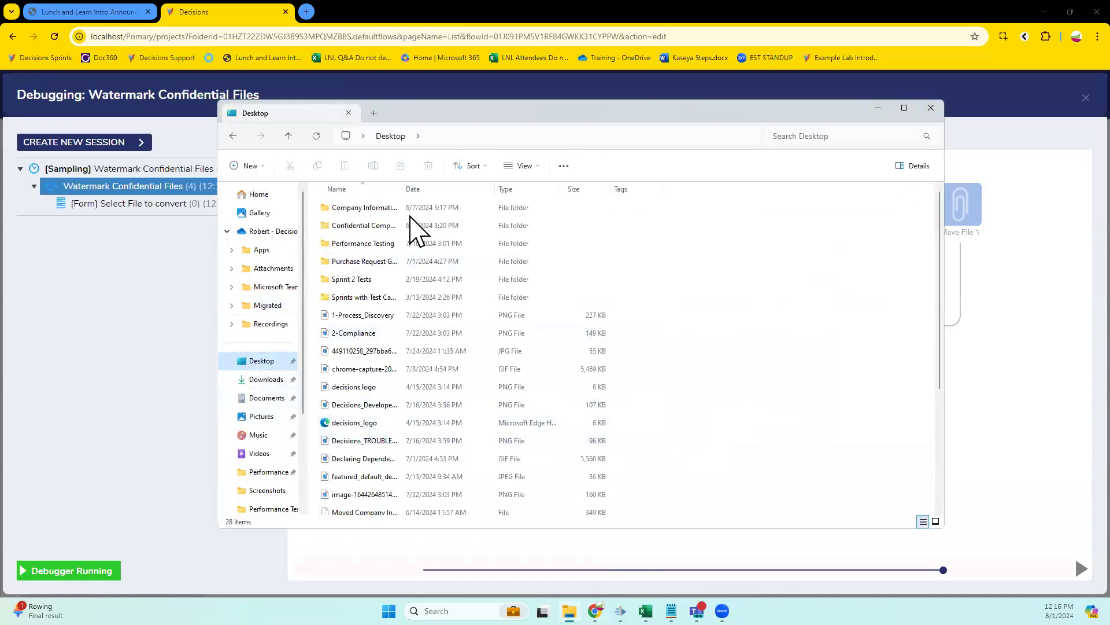
double_click(370, 207)
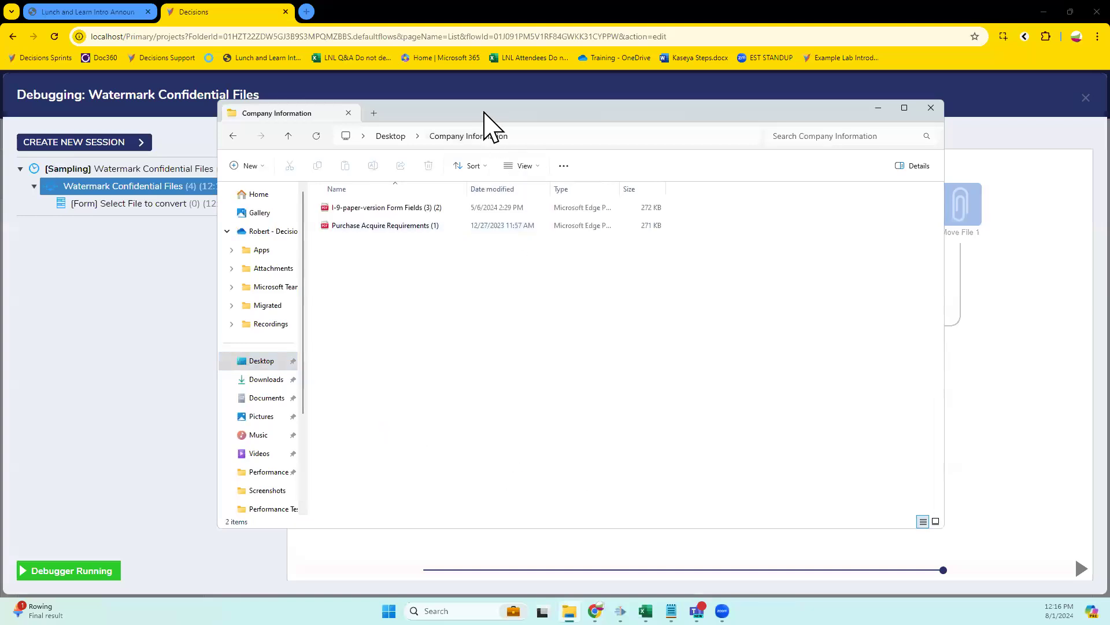
drag(484, 112, 510, 126)
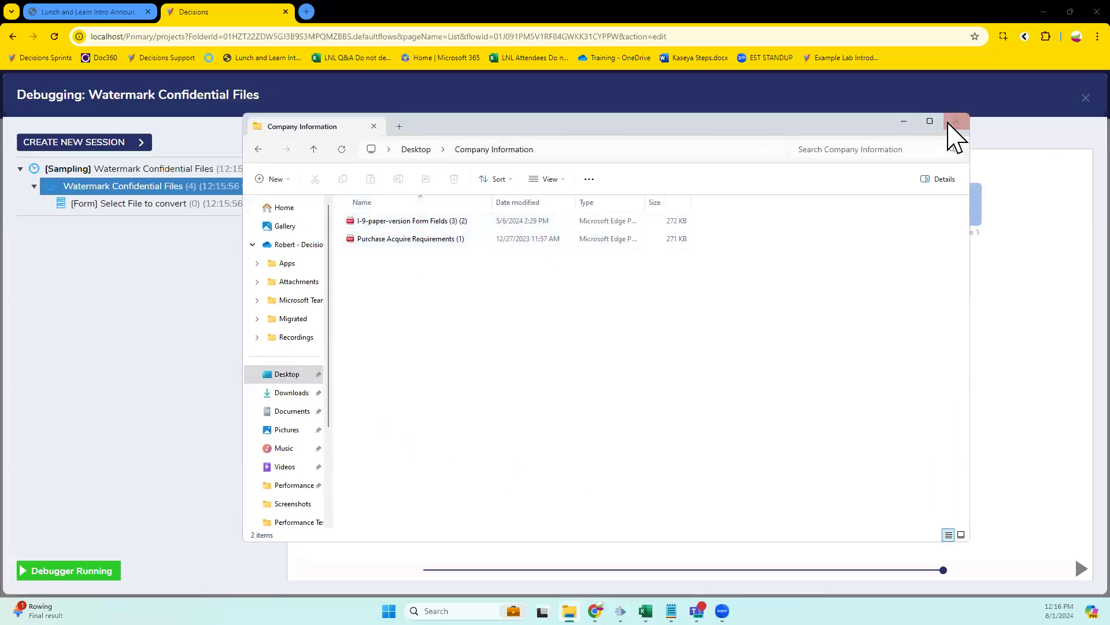
click(957, 121)
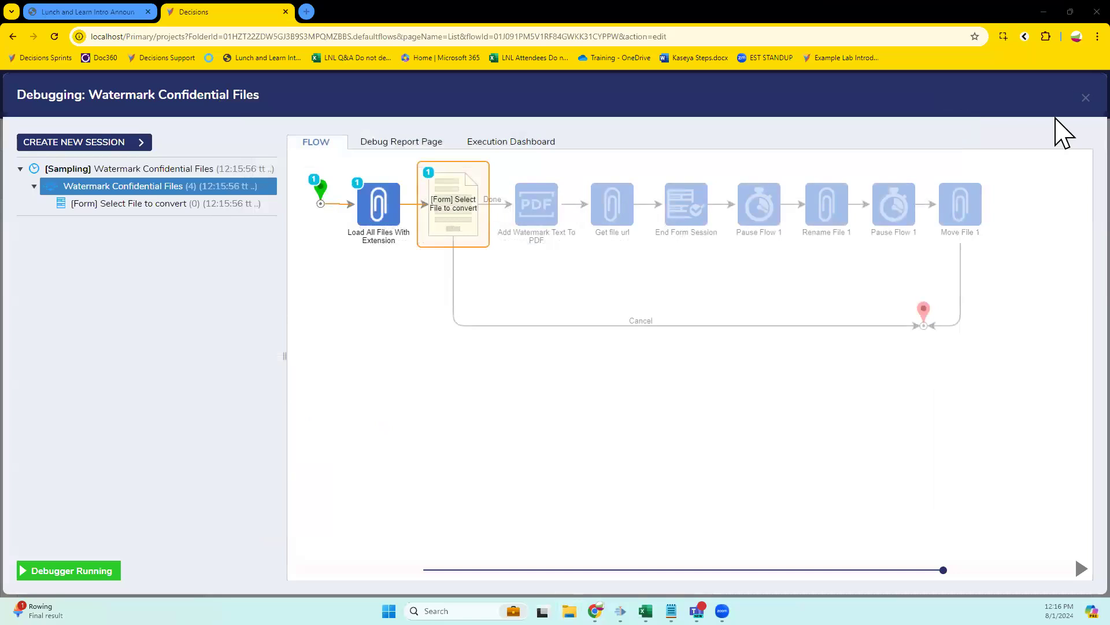
Start a fresh debugging run of the Watermark Confidential Files flow and preview I-9-paper-version Form Fields (3) (2).pdf in its form.
click(1083, 102)
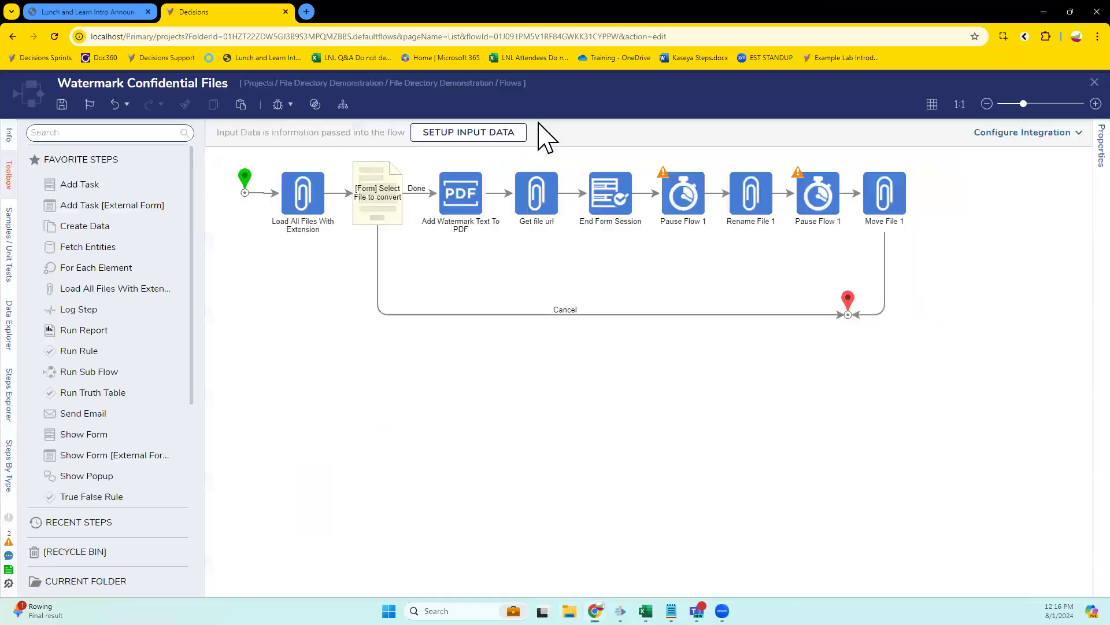
click(278, 104)
click(887, 295)
click(765, 232)
click(496, 249)
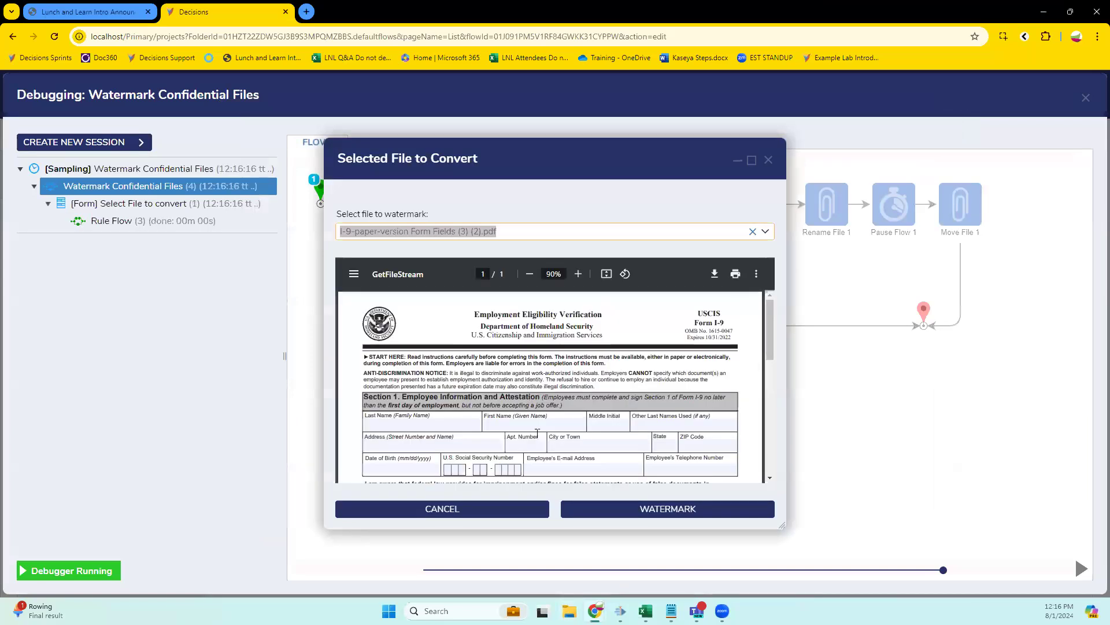
Choose Purchase Acquire Requirements (1).pdf as the file to watermark and submit the form for watermarking.
click(764, 232)
click(565, 272)
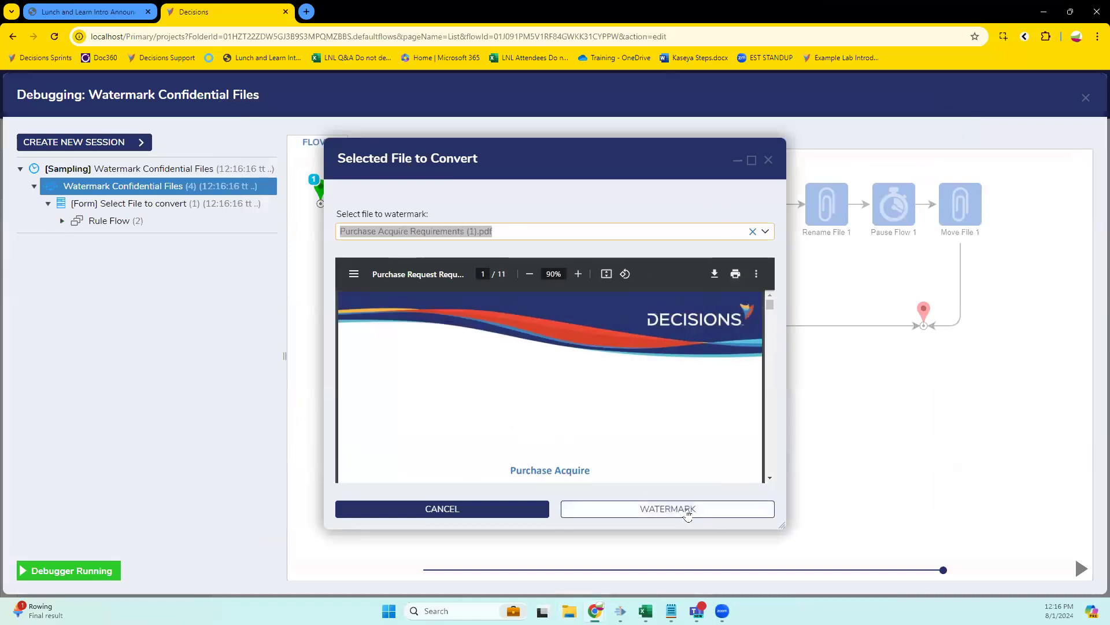
drag(664, 162, 879, 341)
drag(971, 217, 678, 142)
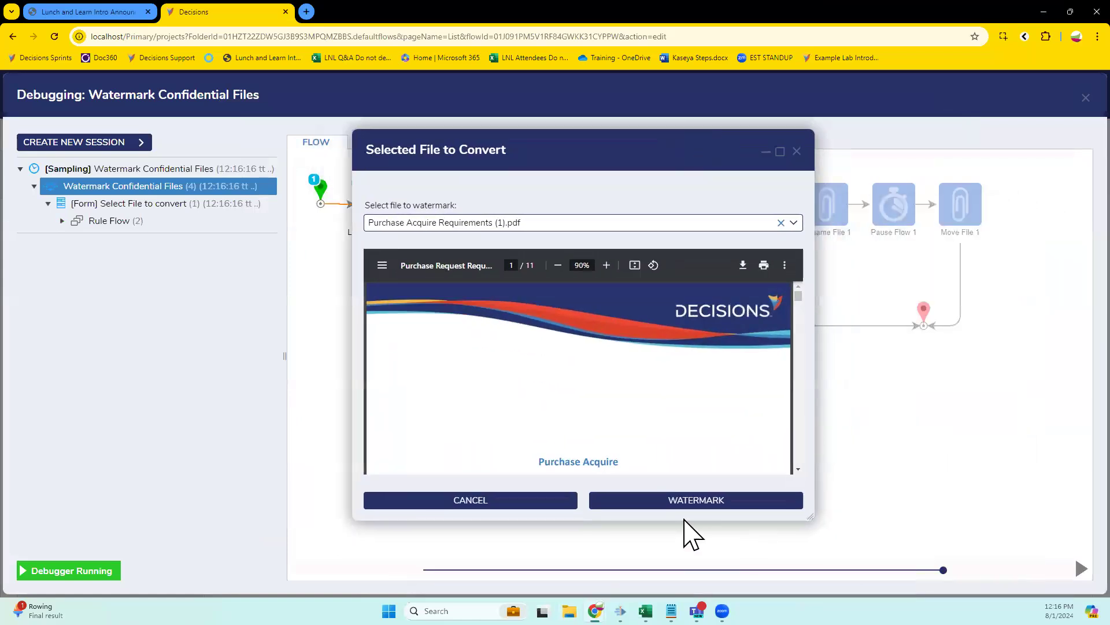
click(702, 503)
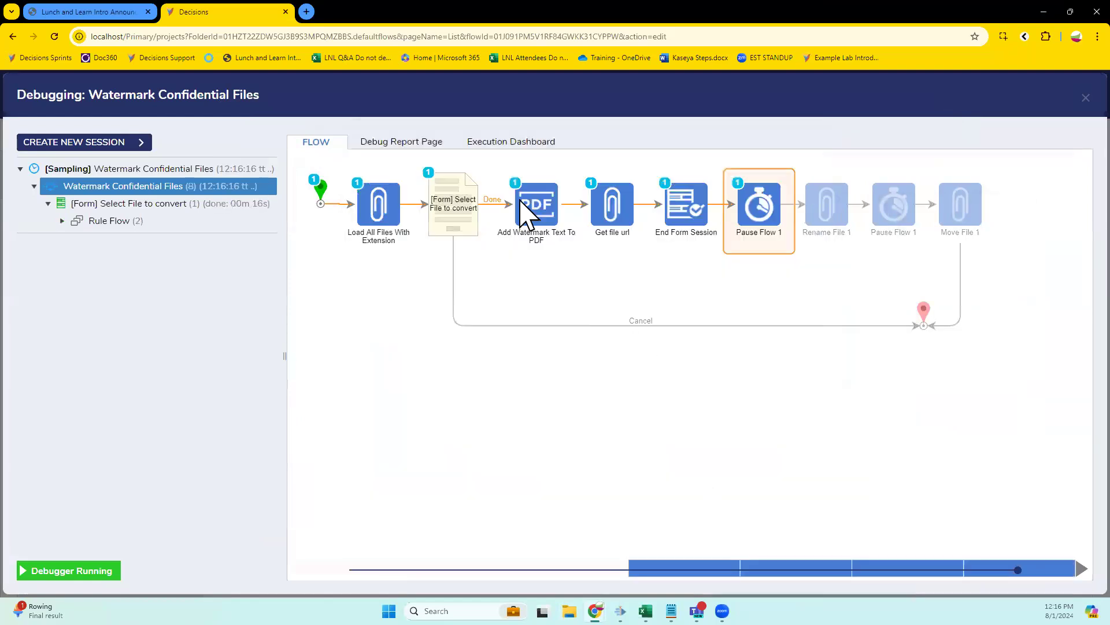
Follow the Watermark Confidential Files debug run through its Rename File 1 step and close the debugger.
click(537, 212)
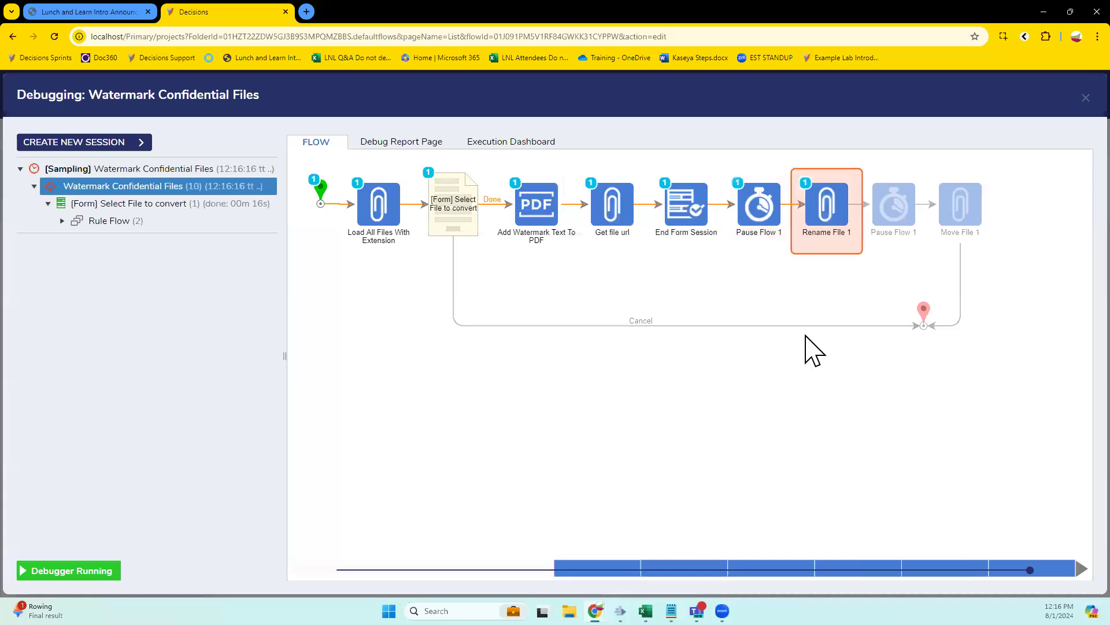
click(723, 217)
click(1085, 98)
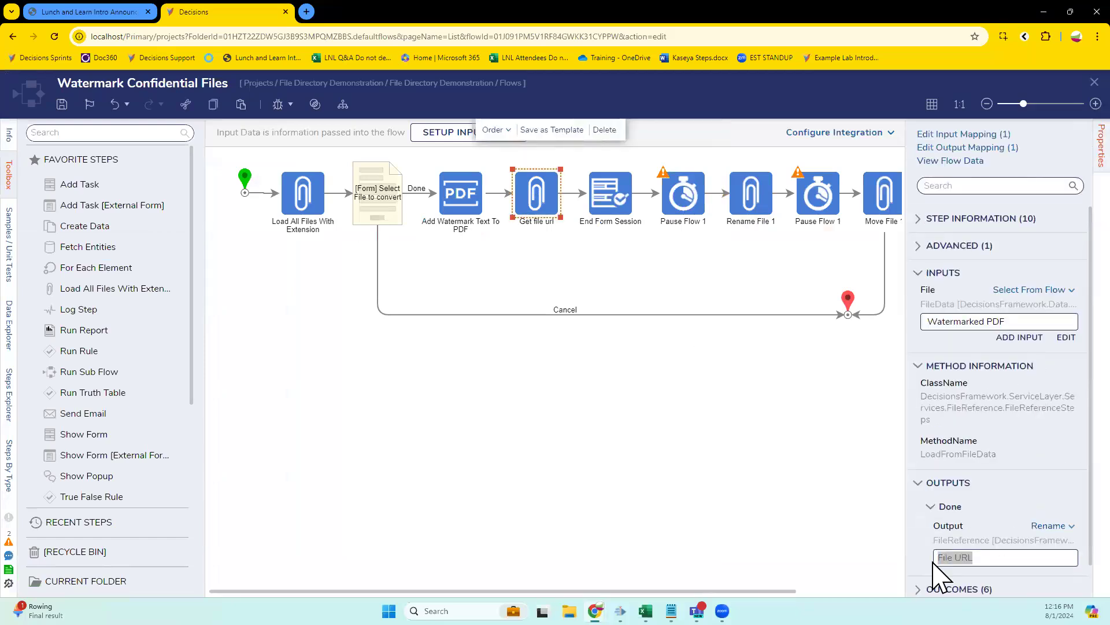
Examine the inputs and outputs of the Add Watermark Text To PDF step, including font, placement and watermark text.
click(442, 180)
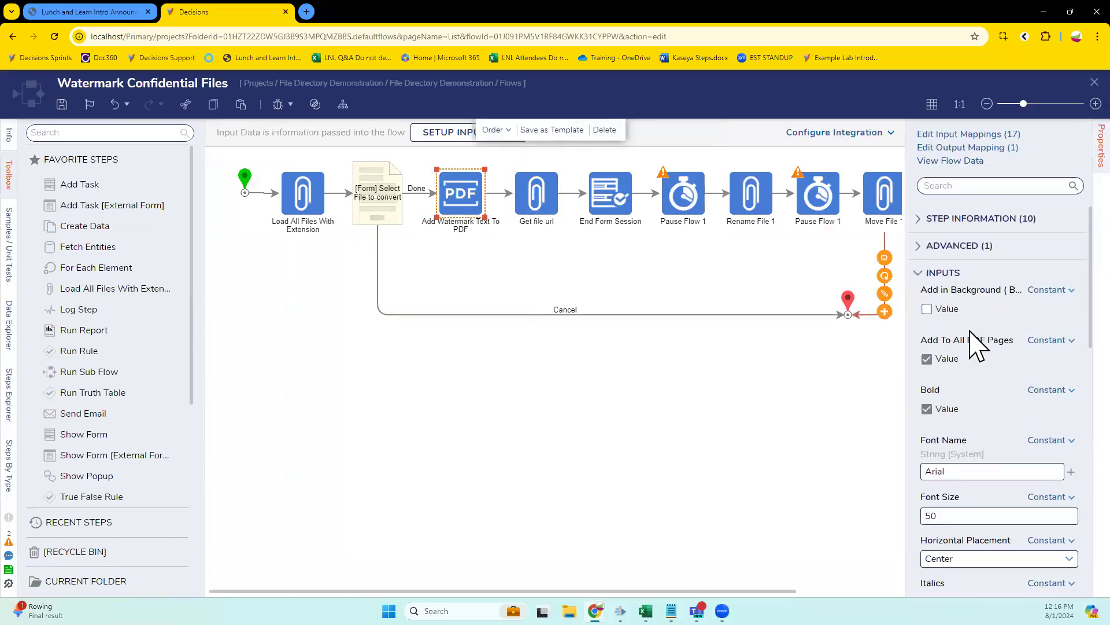
scroll(983, 359, down, 8)
scroll(995, 376, down, 3)
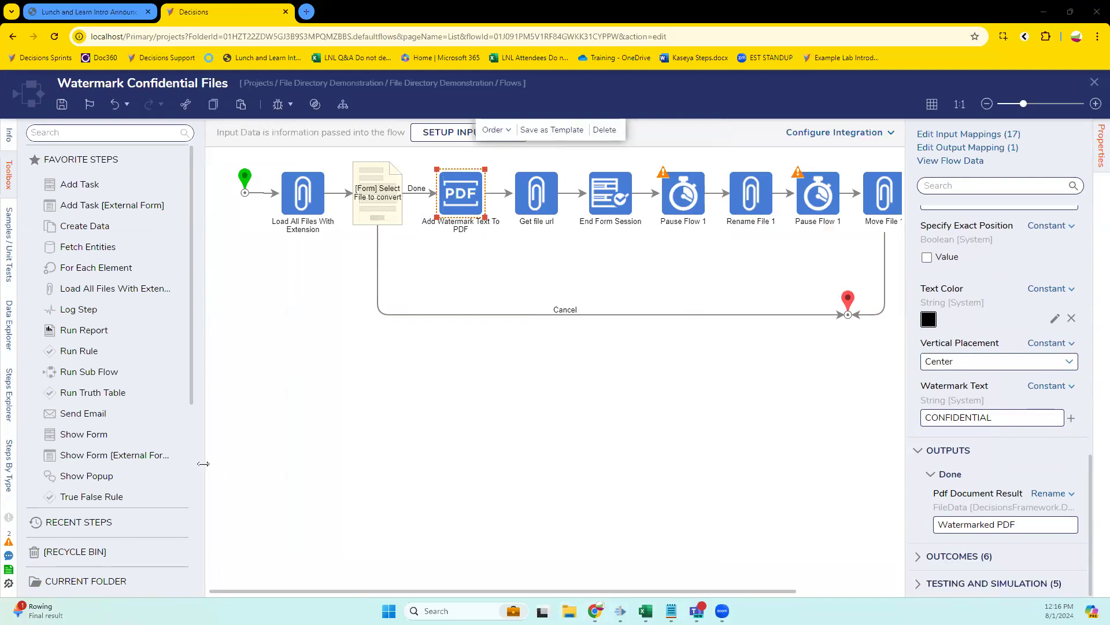
Check the Downloads and Desktop folders in File Explorer and return to the flow designer.
key(super+e)
click(292, 392)
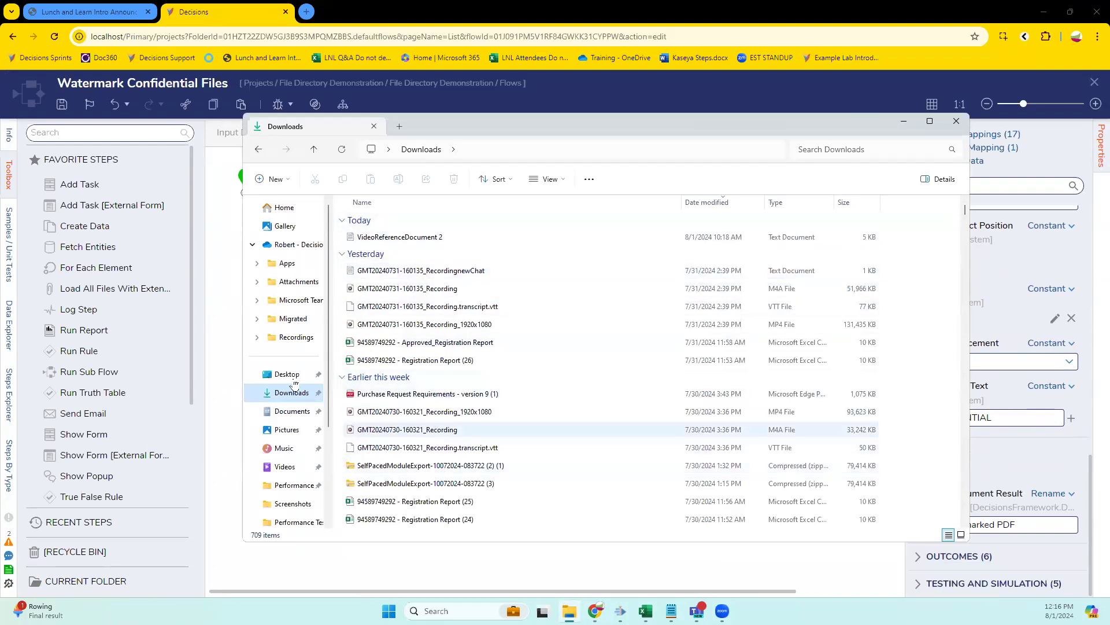
click(287, 374)
click(925, 122)
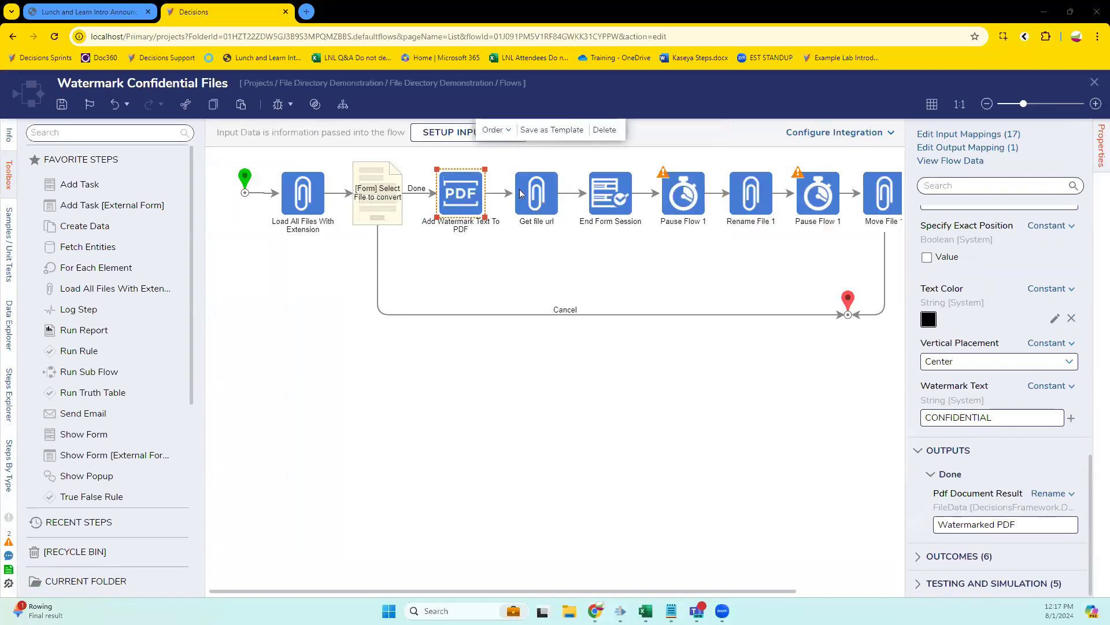
Review the settings of the Get file url, End Form Session and first Pause Flow 1 steps.
click(520, 193)
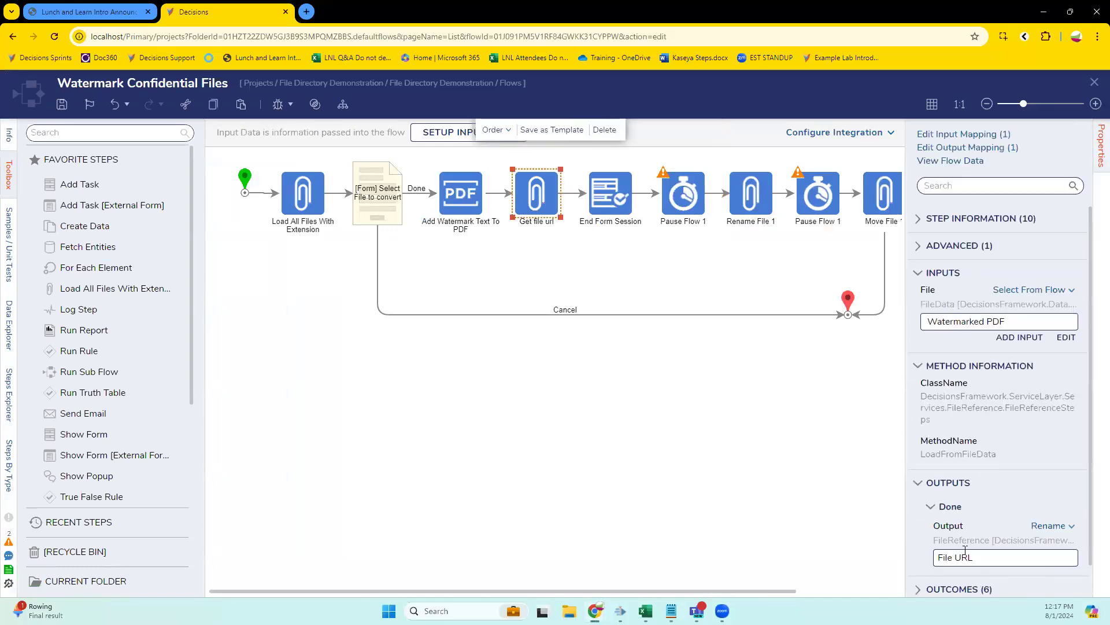
click(596, 202)
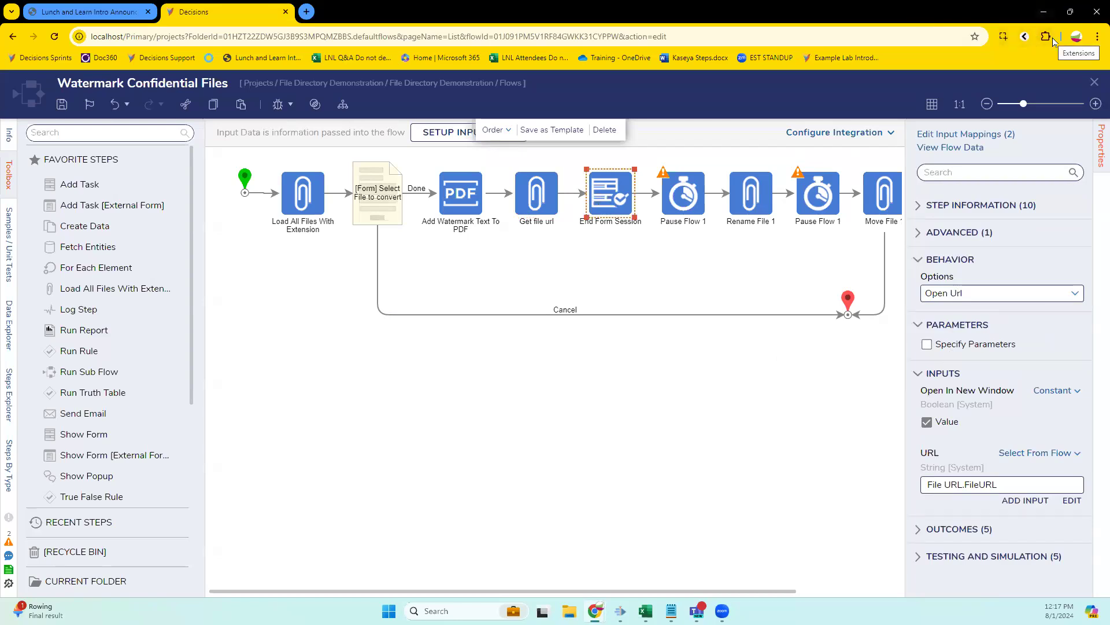
click(673, 207)
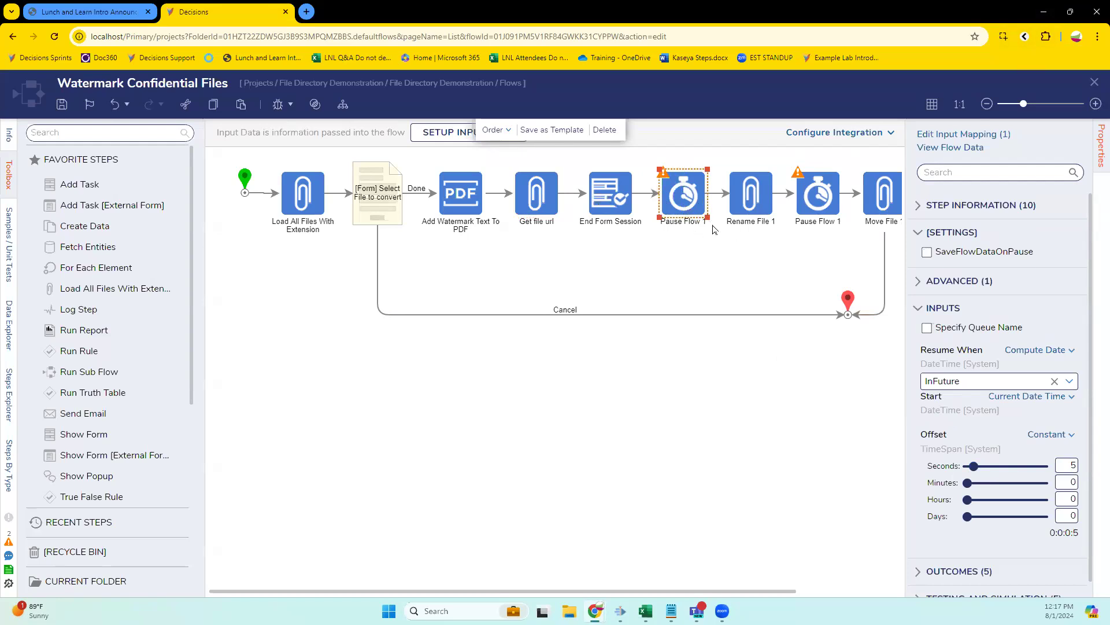
click(696, 253)
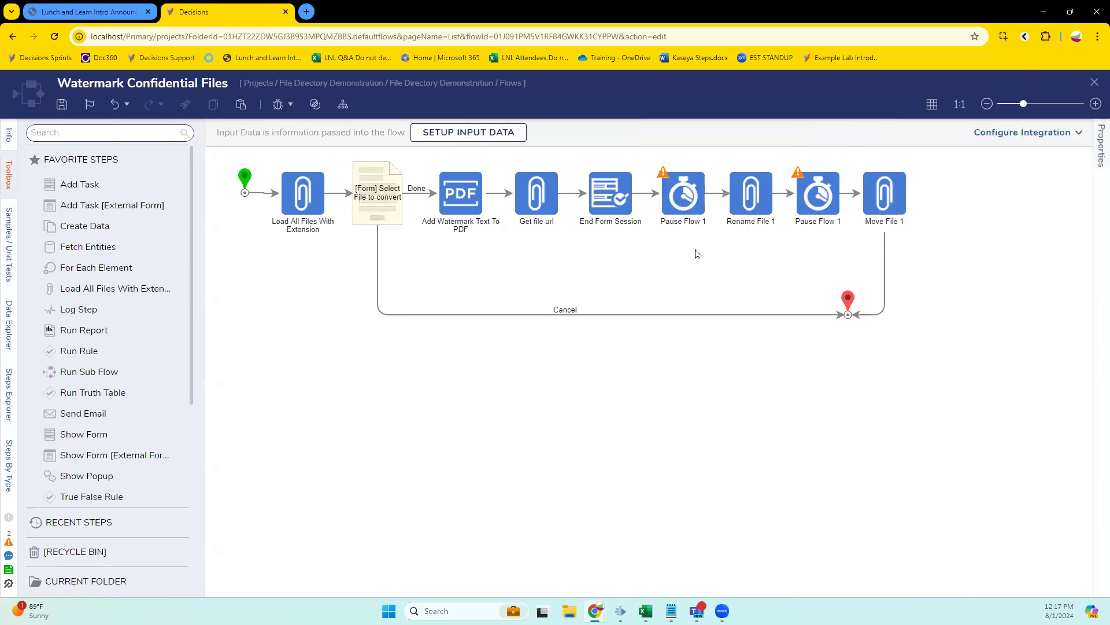
Inspect the merged text behind the File Name and New Name inputs of Rename File 1 without changing either.
click(752, 197)
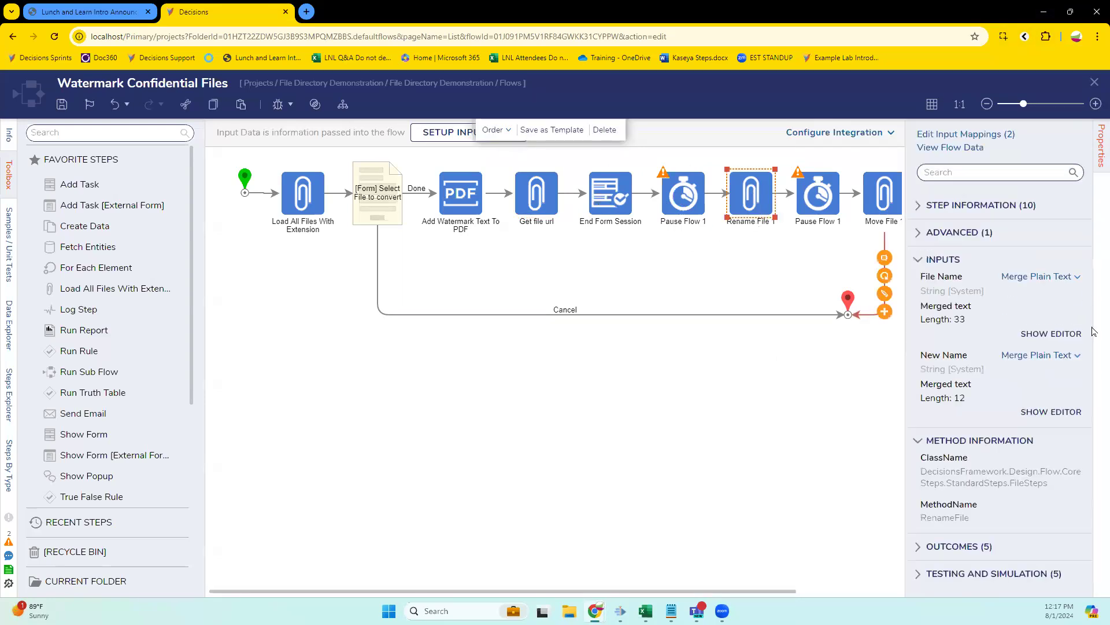
click(1077, 337)
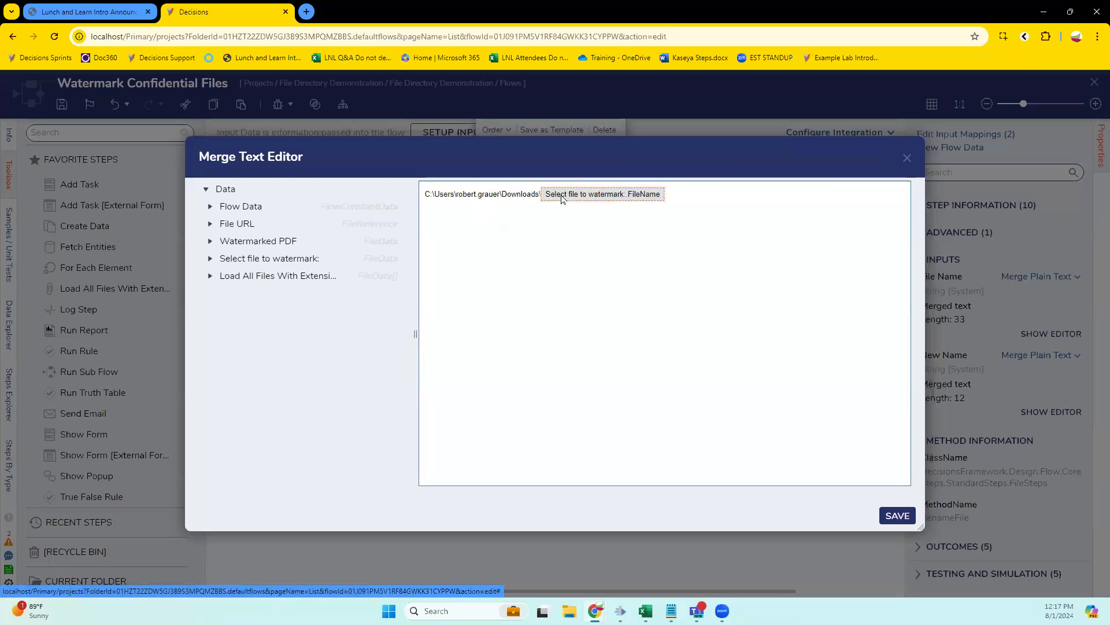
click(906, 158)
click(1051, 412)
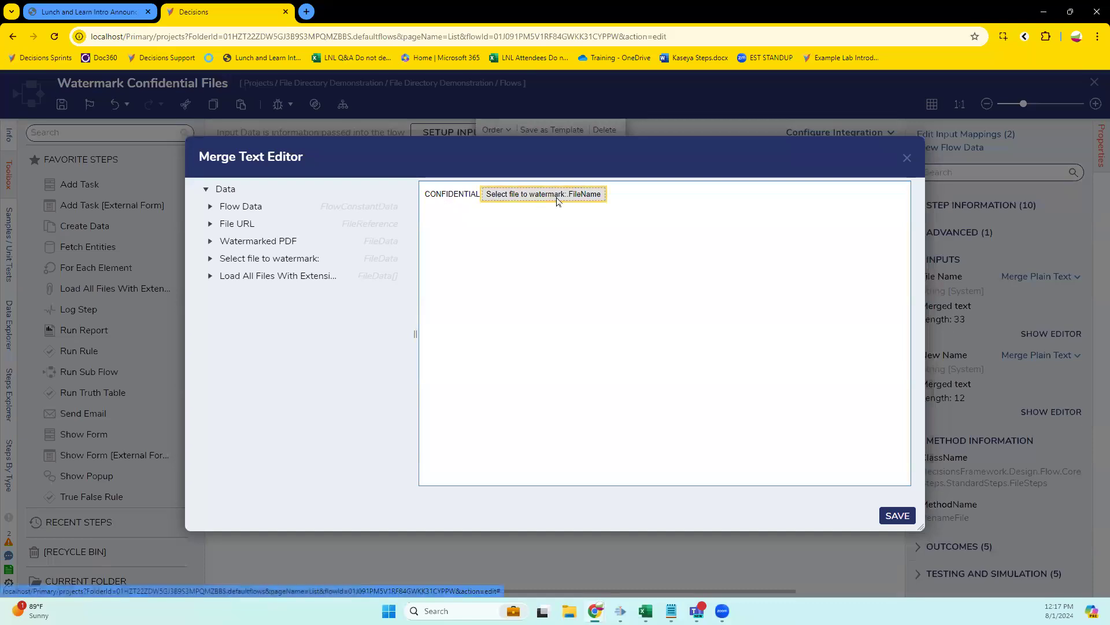
click(908, 158)
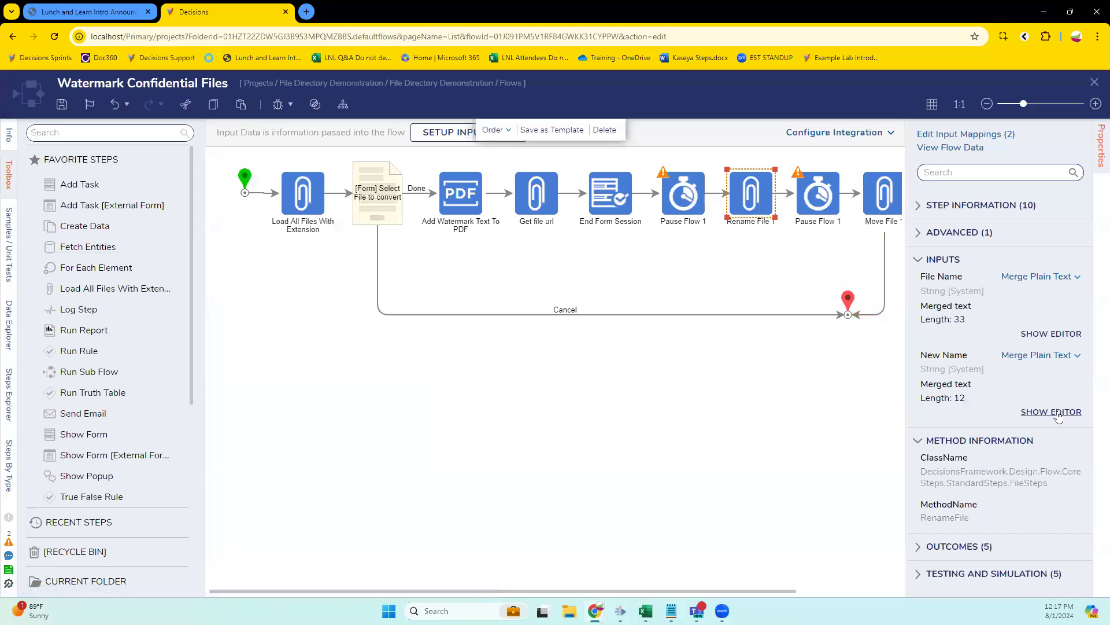
Open the settings of Move File 1 and widen them to read the full Move To path.
click(831, 204)
click(894, 220)
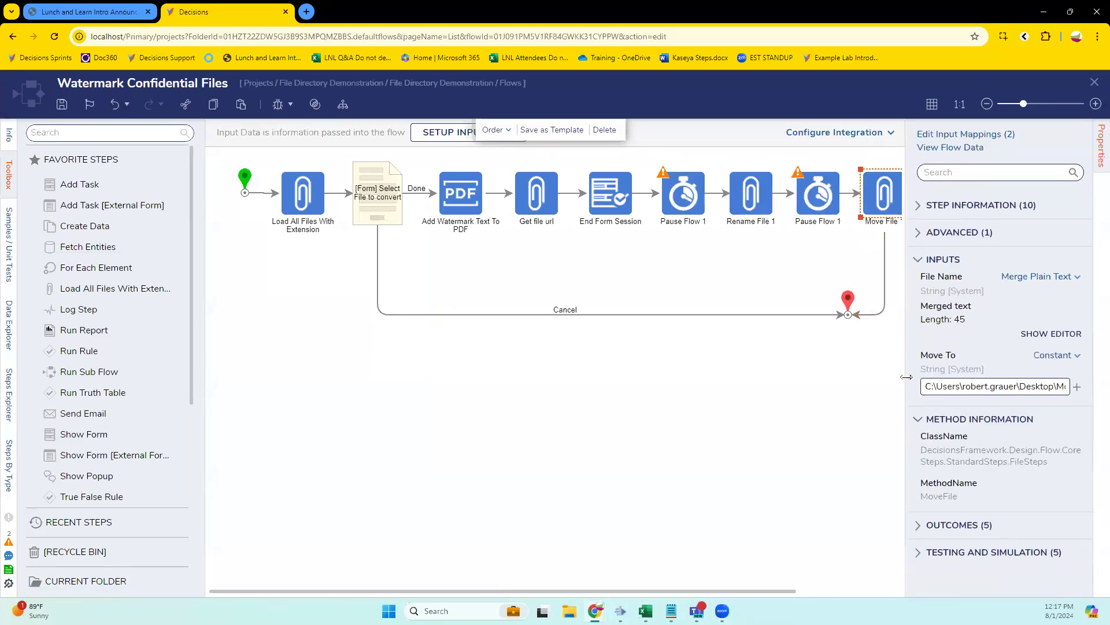
drag(906, 377, 750, 376)
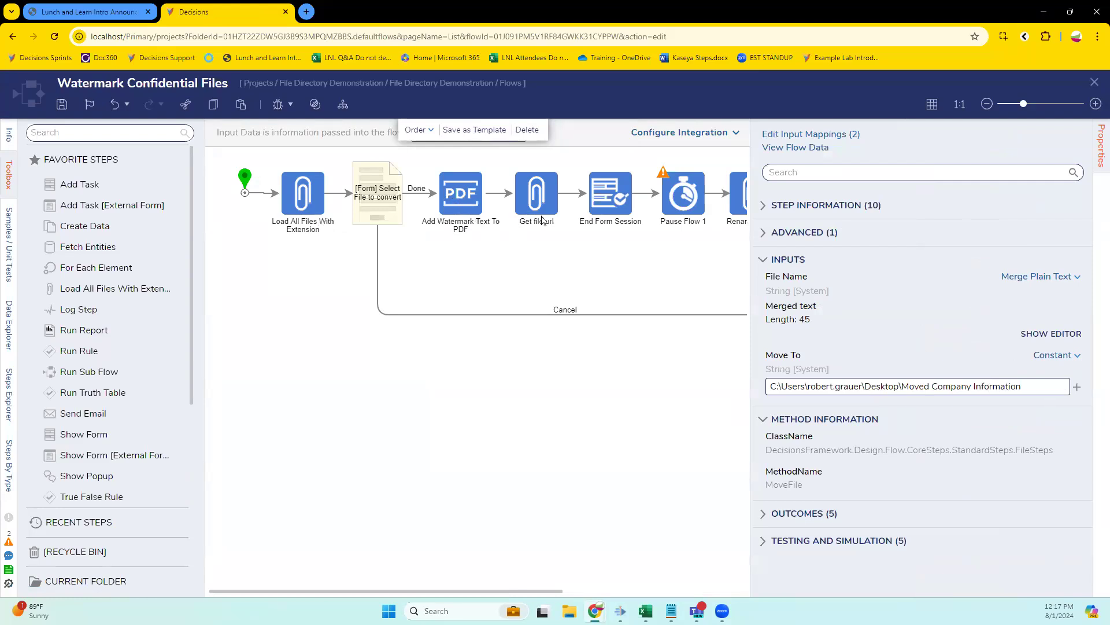
Examine the Get file url output and the End Form Session behavior options, leaving Open Url selected.
click(532, 191)
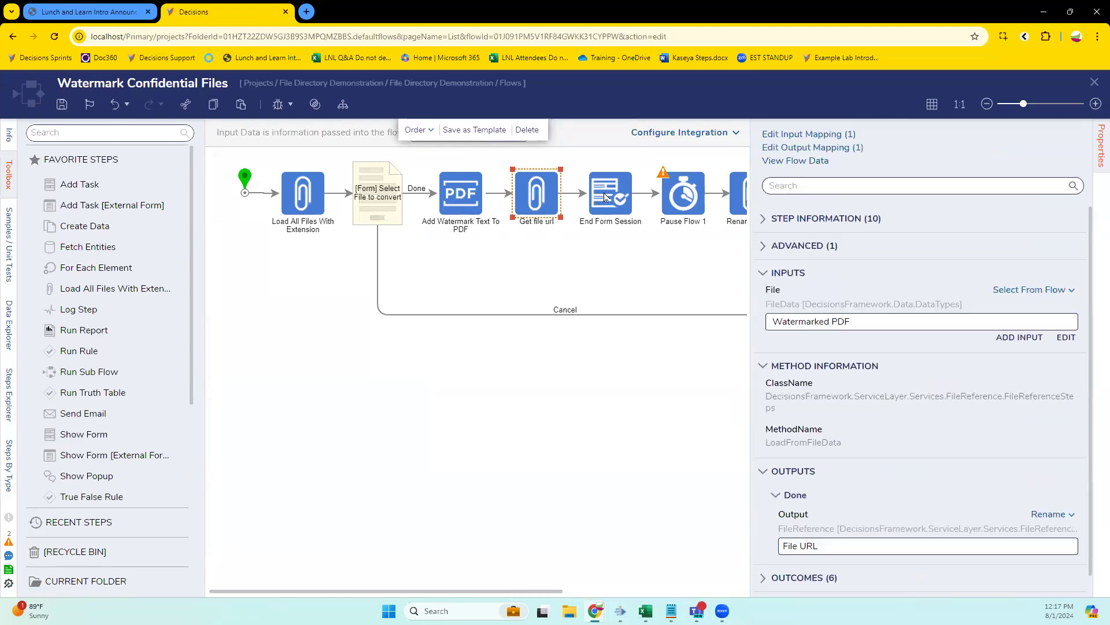
click(608, 196)
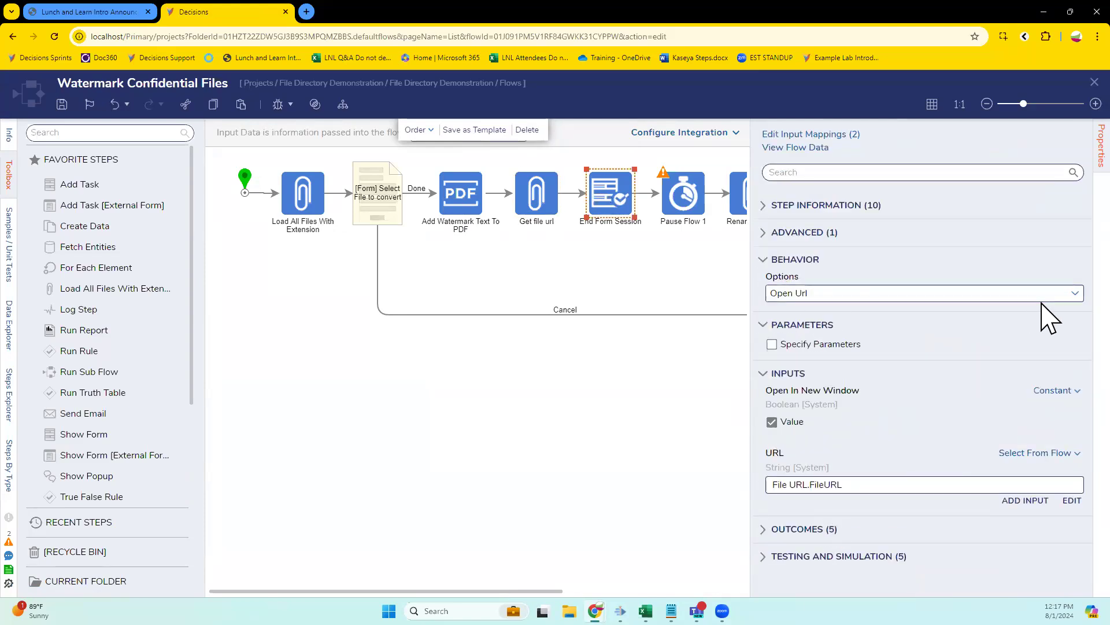
click(1074, 299)
click(1074, 299)
click(664, 253)
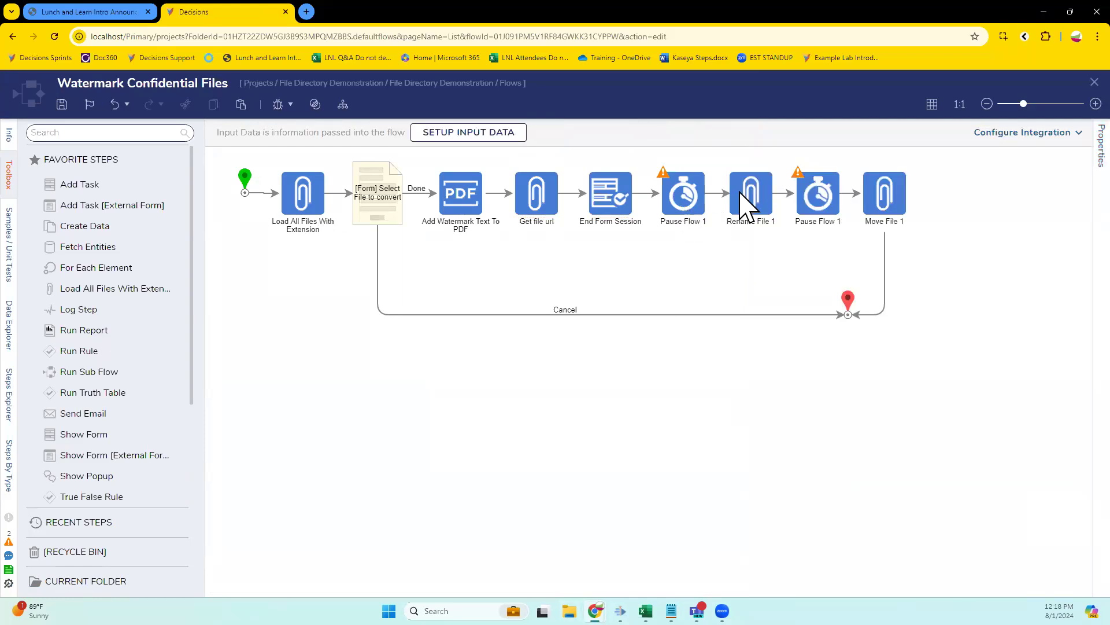
Review the inputs of Rename File 1, the second Pause Flow 1 and Move File 1 in sequence.
click(755, 208)
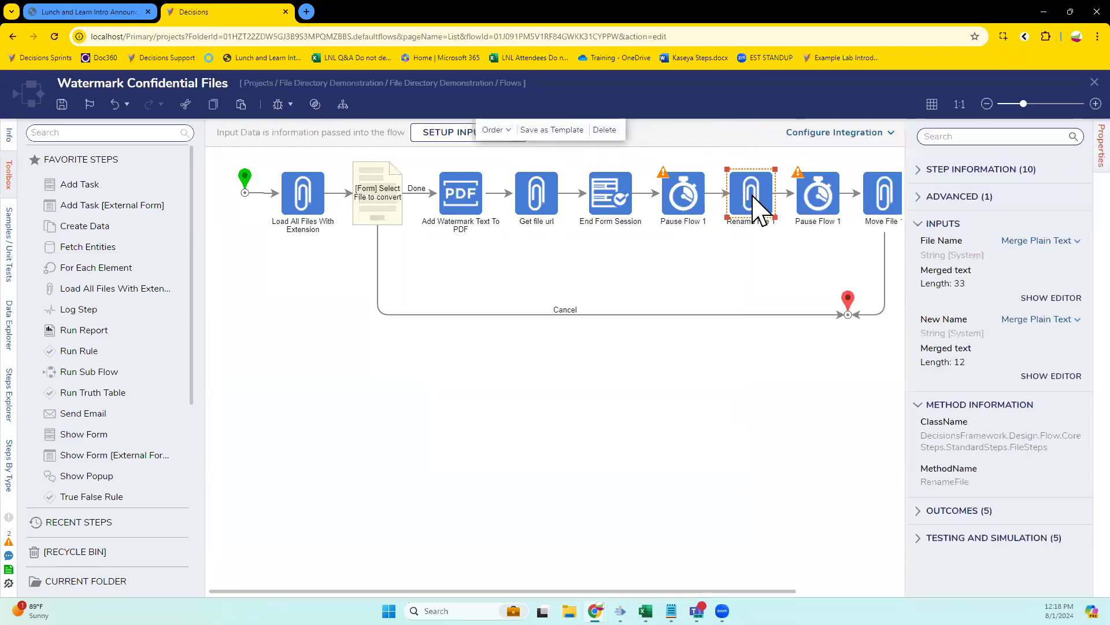
click(817, 197)
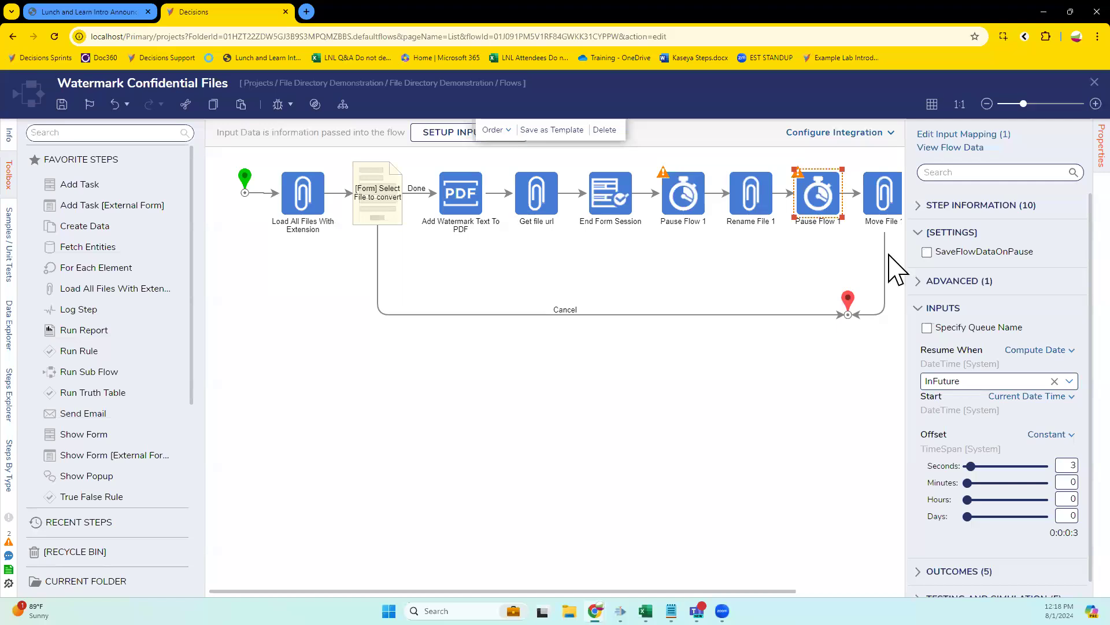
click(882, 194)
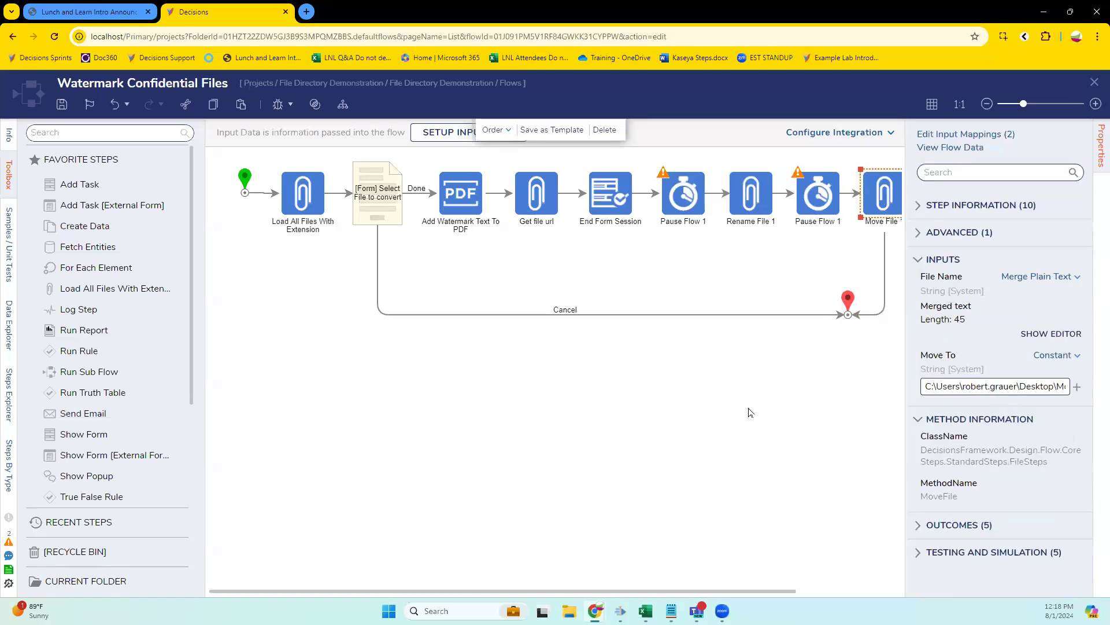
click(694, 331)
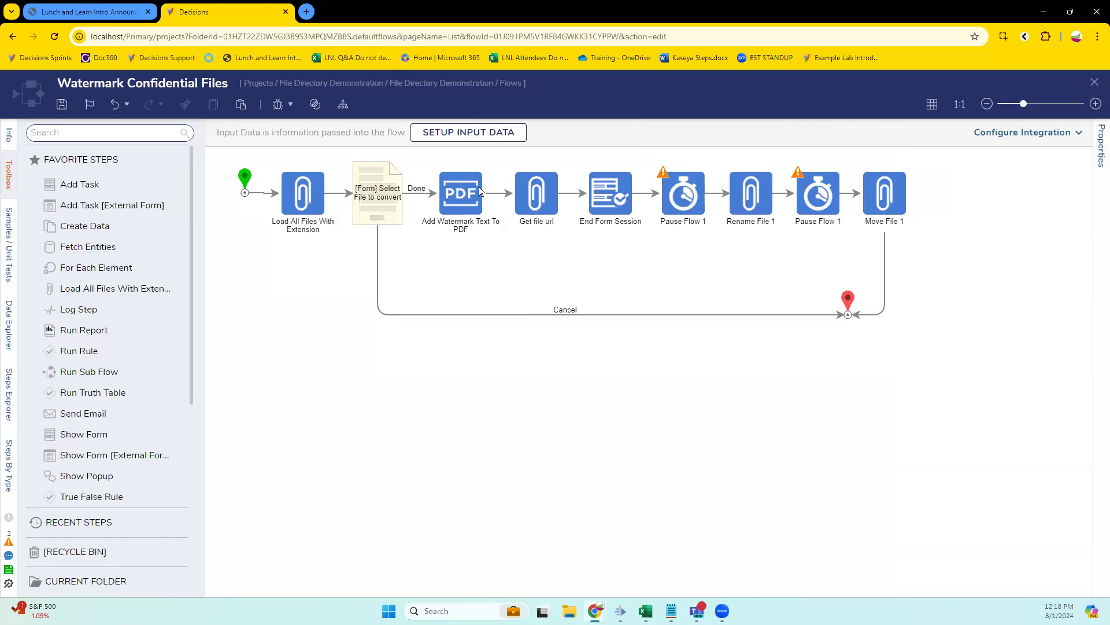
Go through the flow's file-handling steps: Load All Files With Extension, Get file url, Rename File 1 and Move File 1.
click(894, 202)
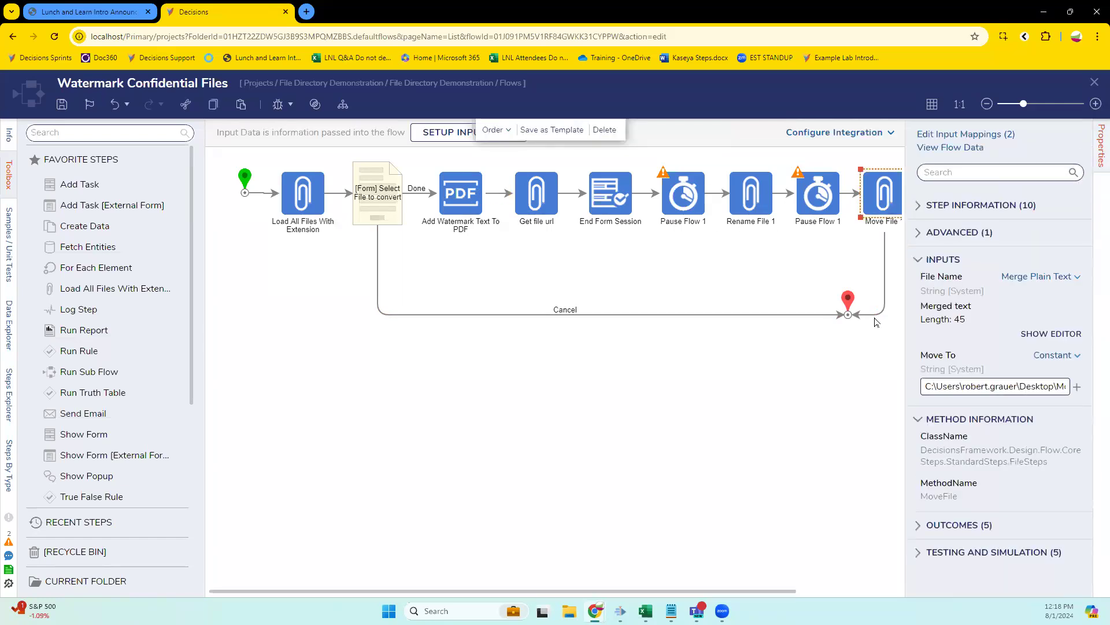
click(629, 363)
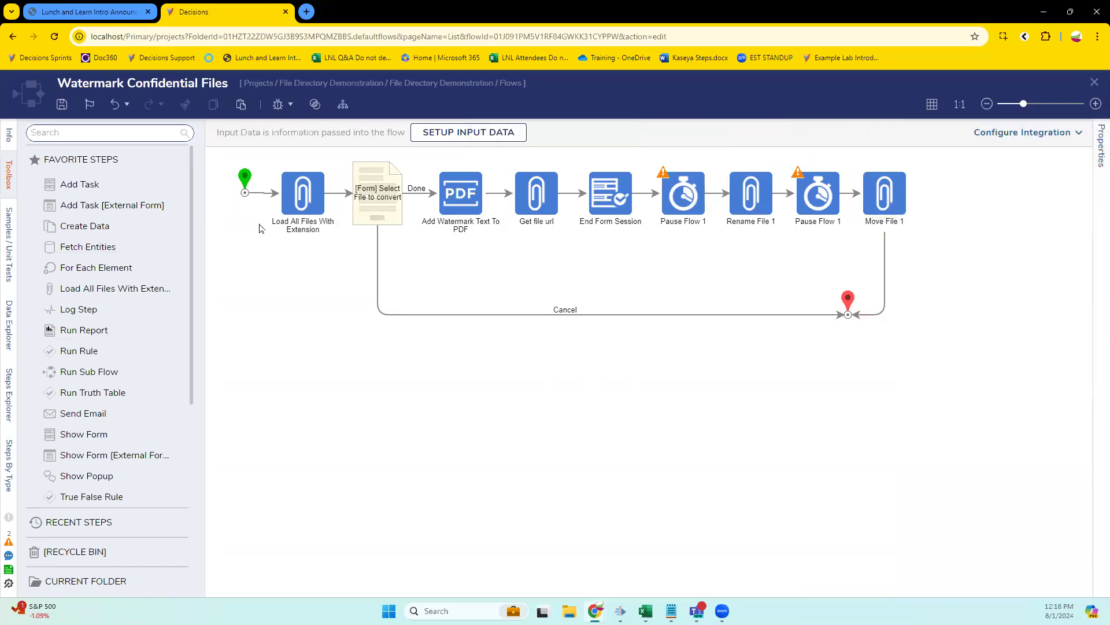
click(304, 194)
click(536, 193)
click(751, 193)
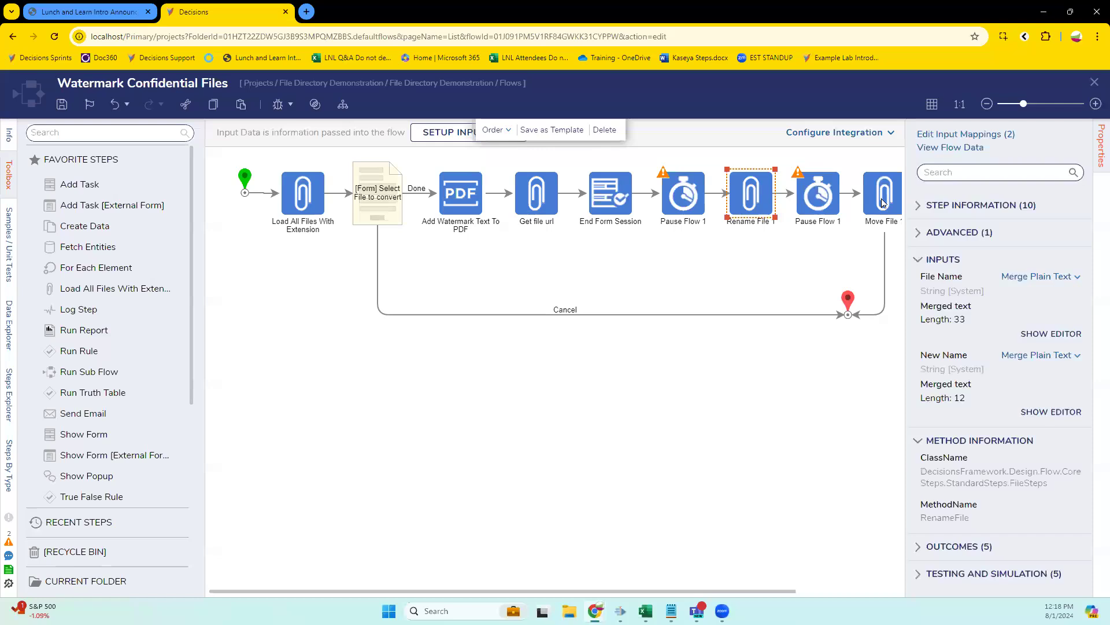
click(881, 199)
Expand the File Management step category and inspect the Extension input of Load All Files With Extension.
scroll(165, 383, down, 5)
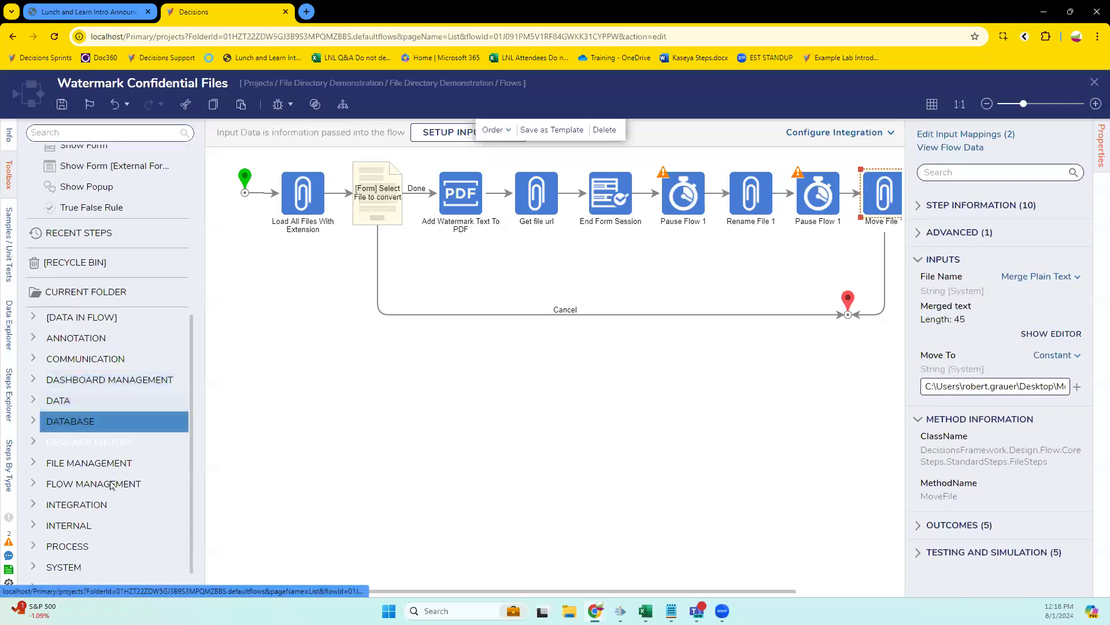
click(87, 392)
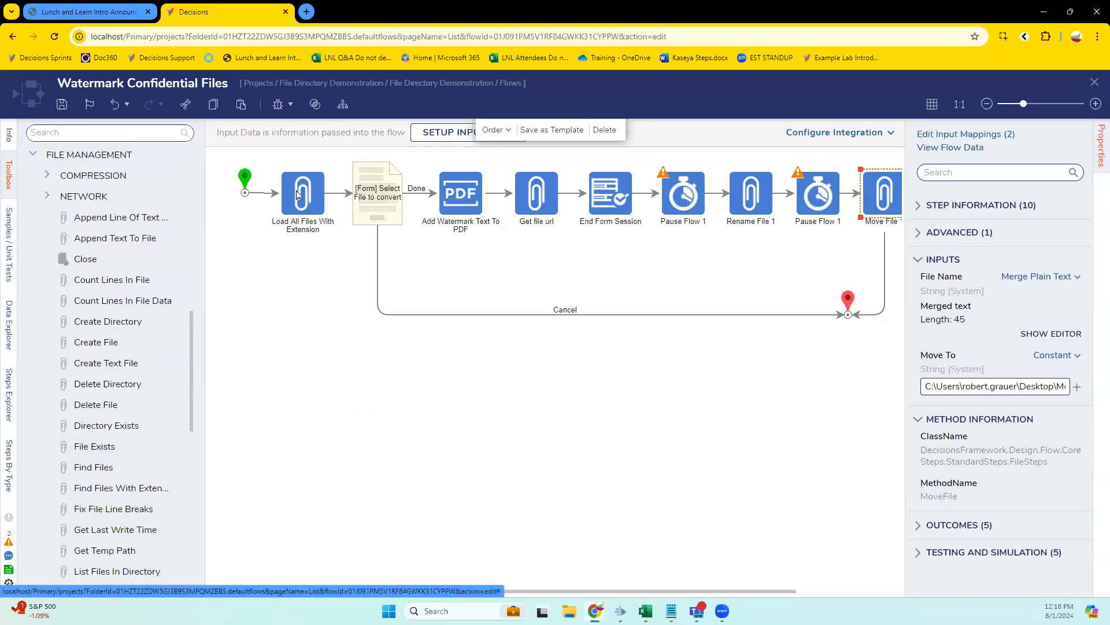
scroll(116, 454, down, 2)
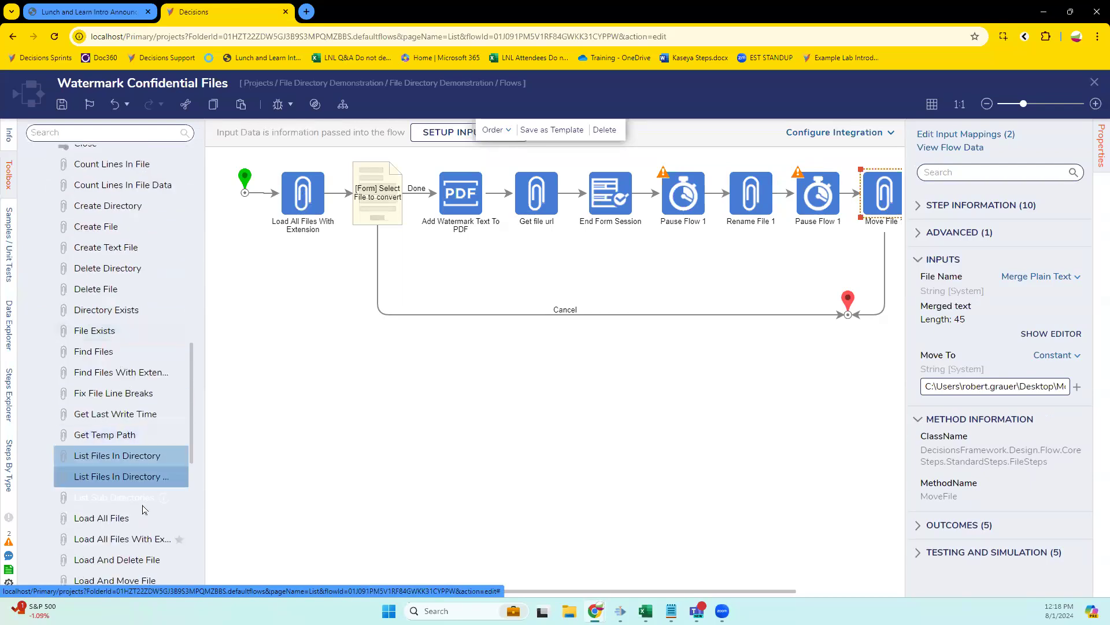
click(303, 197)
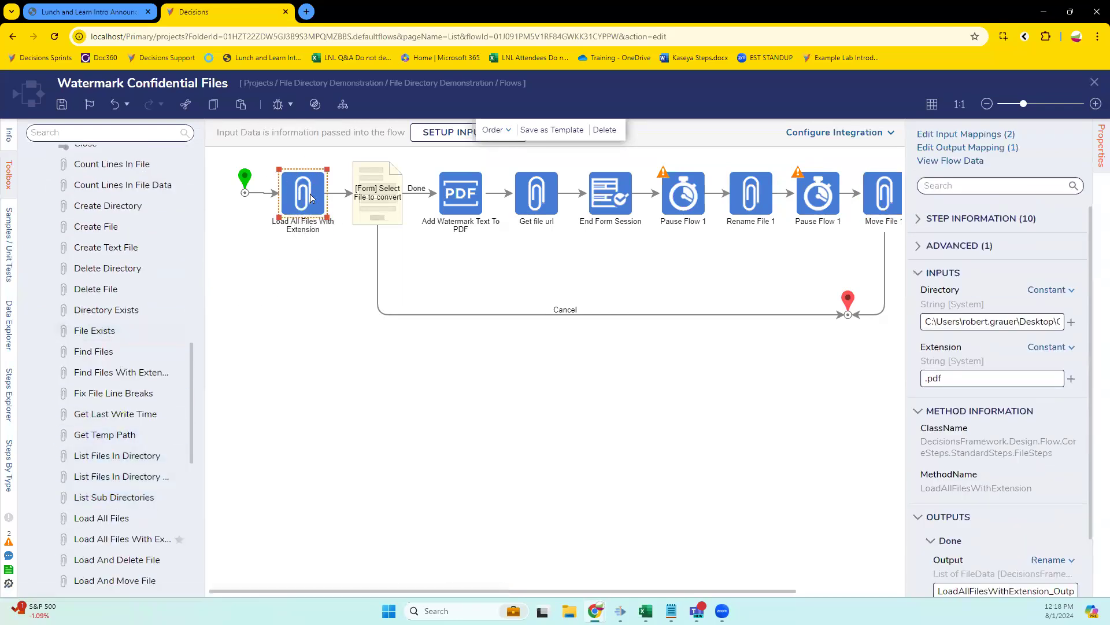
click(960, 376)
Widen the toolbox and browse the remaining File Management steps by their full names.
drag(204, 555, 345, 556)
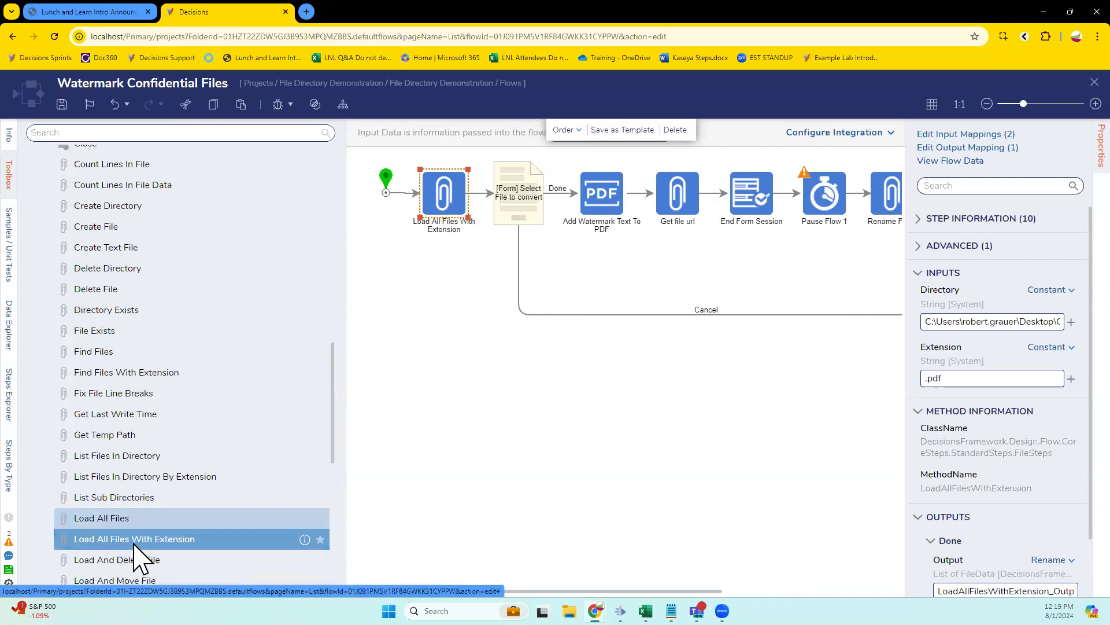
scroll(197, 475, down, 3)
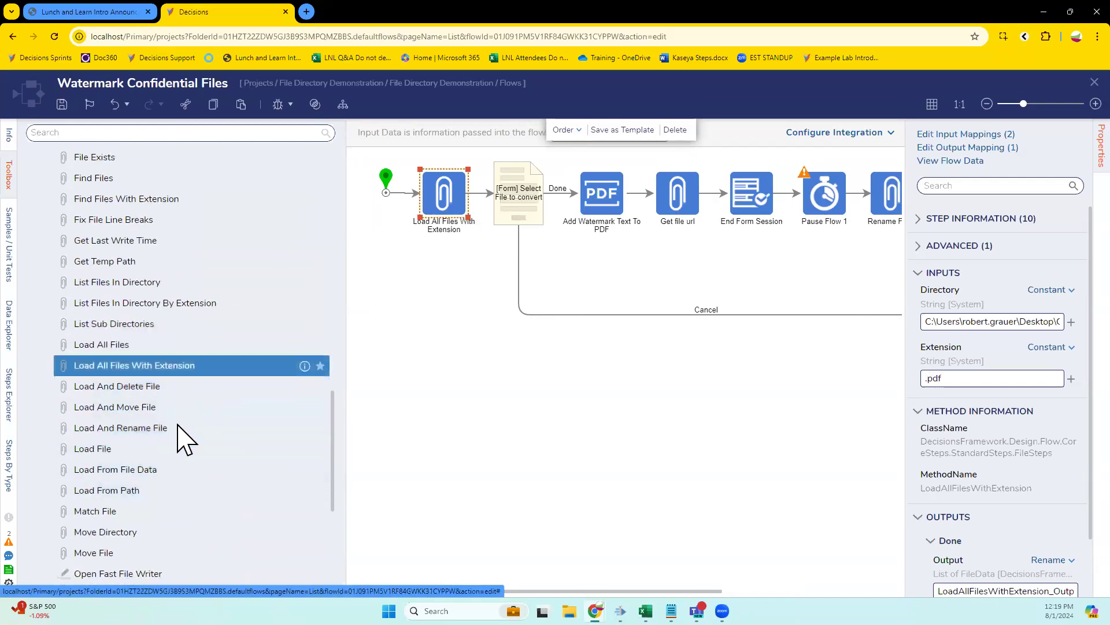
scroll(197, 463, down, 2)
scroll(208, 457, down, 3)
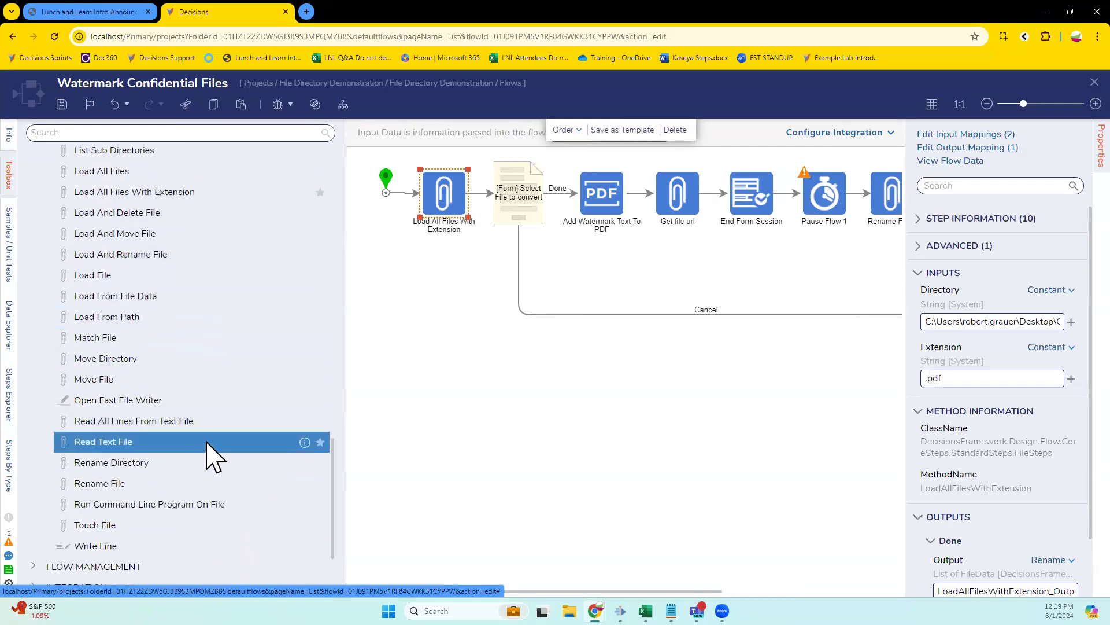
Expand the Compression group under File Management and browse its zip and unzip steps.
scroll(223, 391, up, 8)
scroll(223, 390, up, 5)
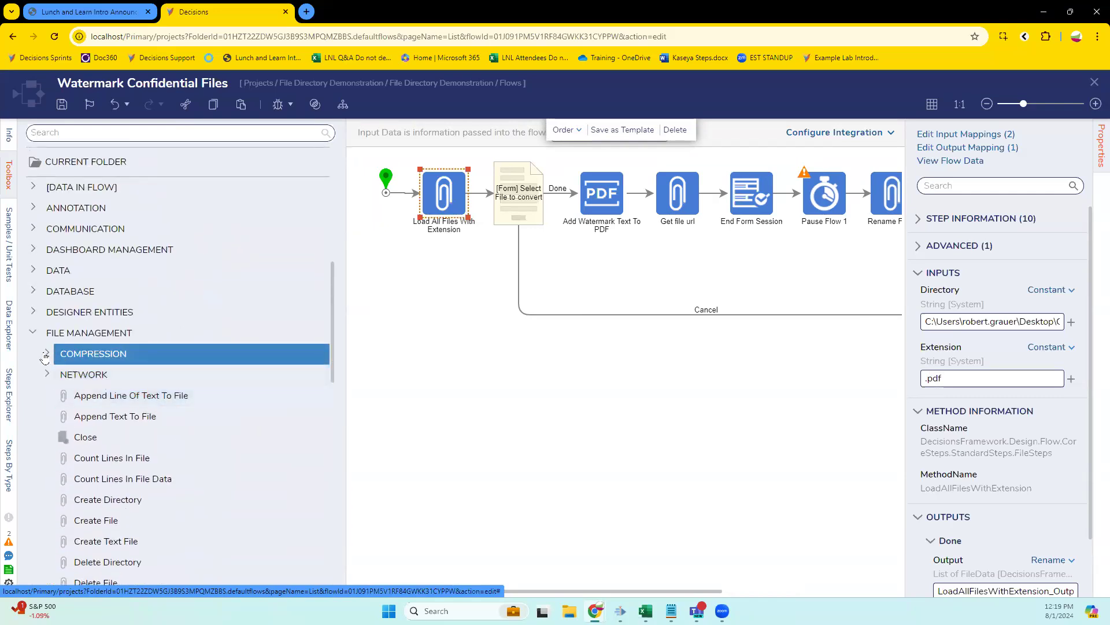
click(47, 354)
scroll(119, 389, down, 1)
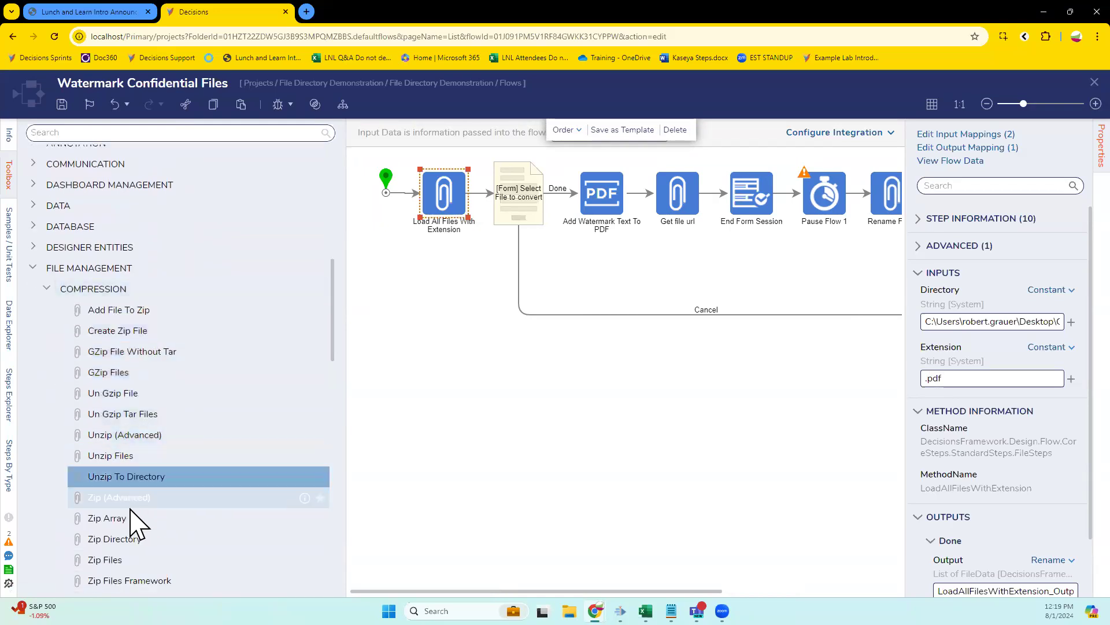
Browse the remaining Compression steps and the file steps below them, and collapse the Compression group.
scroll(157, 506, down, 7)
scroll(139, 373, up, 5)
scroll(139, 373, up, 1)
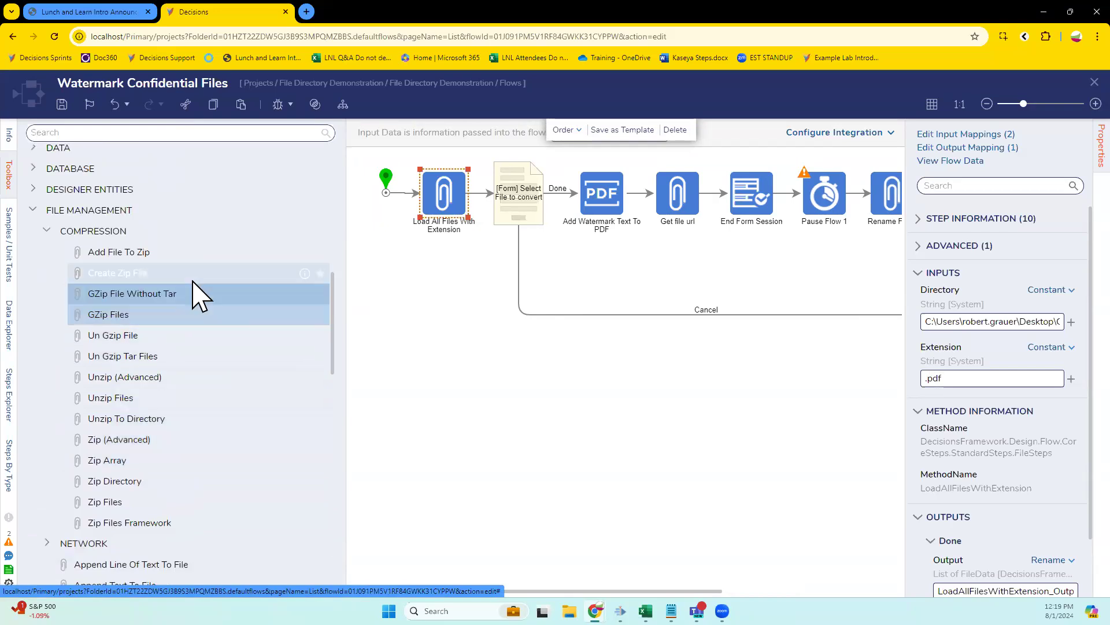
scroll(191, 395, down, 3)
scroll(191, 395, down, 6)
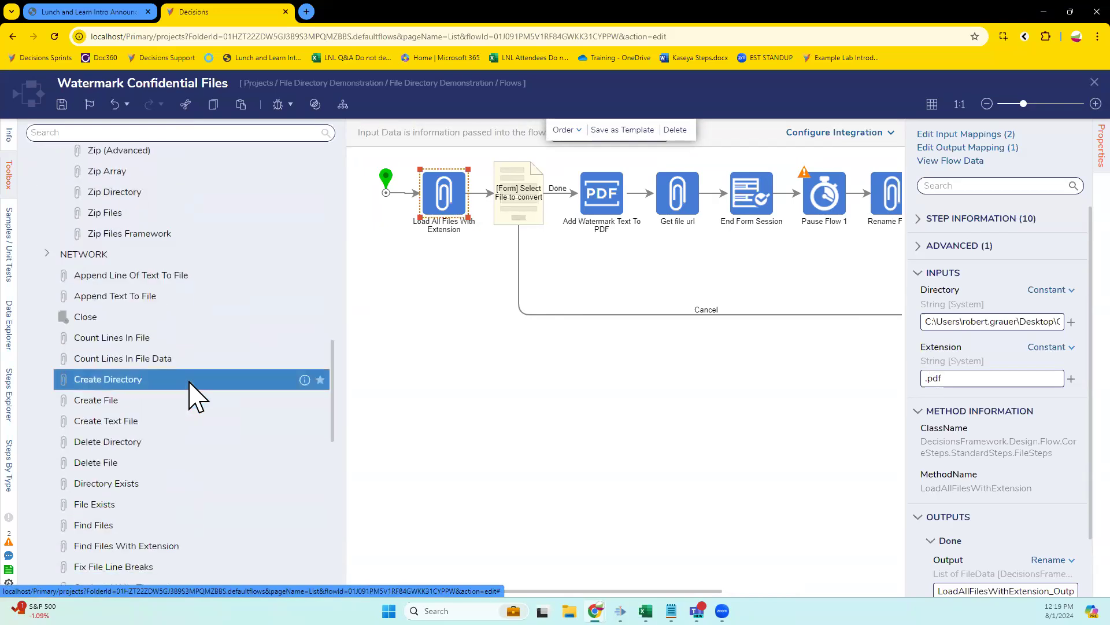
scroll(193, 397, up, 10)
click(48, 291)
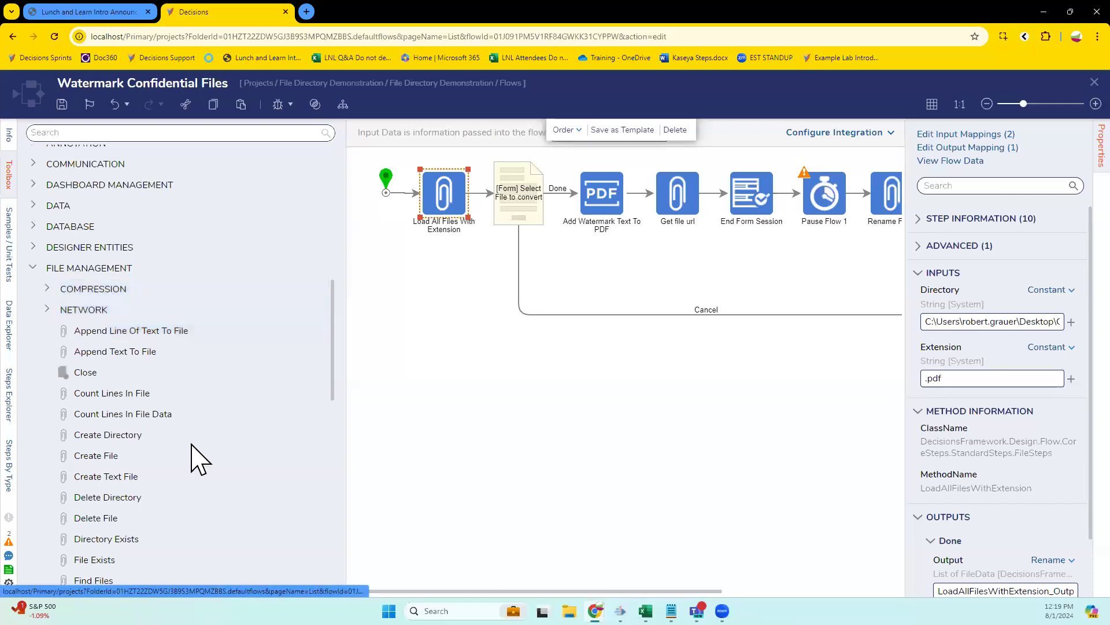
Expand the Network group under File Management and browse its network copy, find, move, read, rename and write steps.
scroll(145, 495, down, 10)
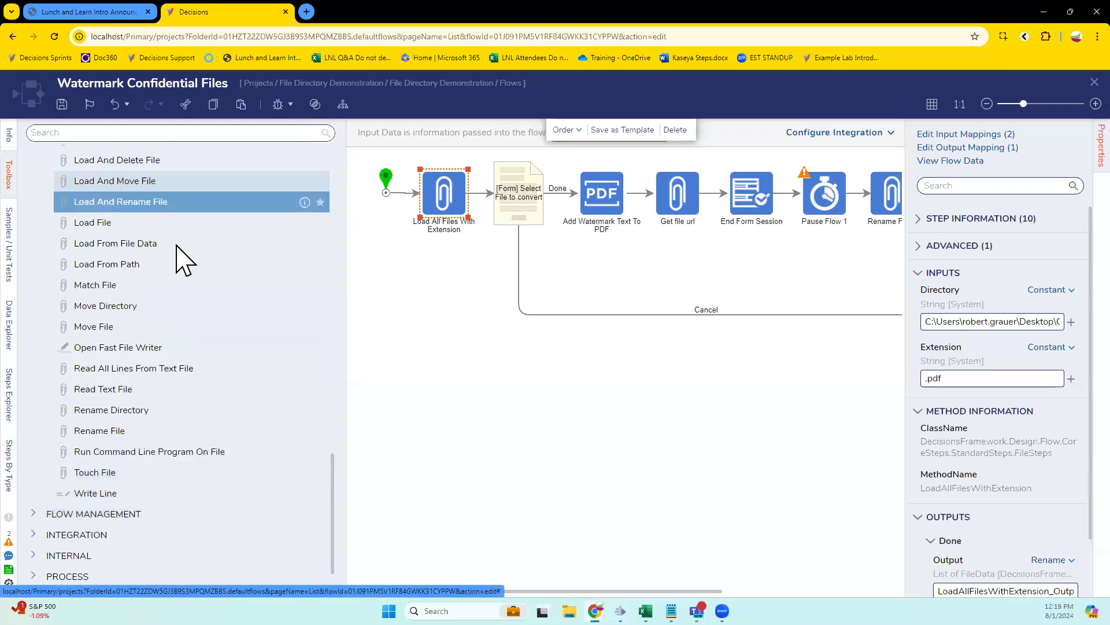
scroll(184, 260, up, 10)
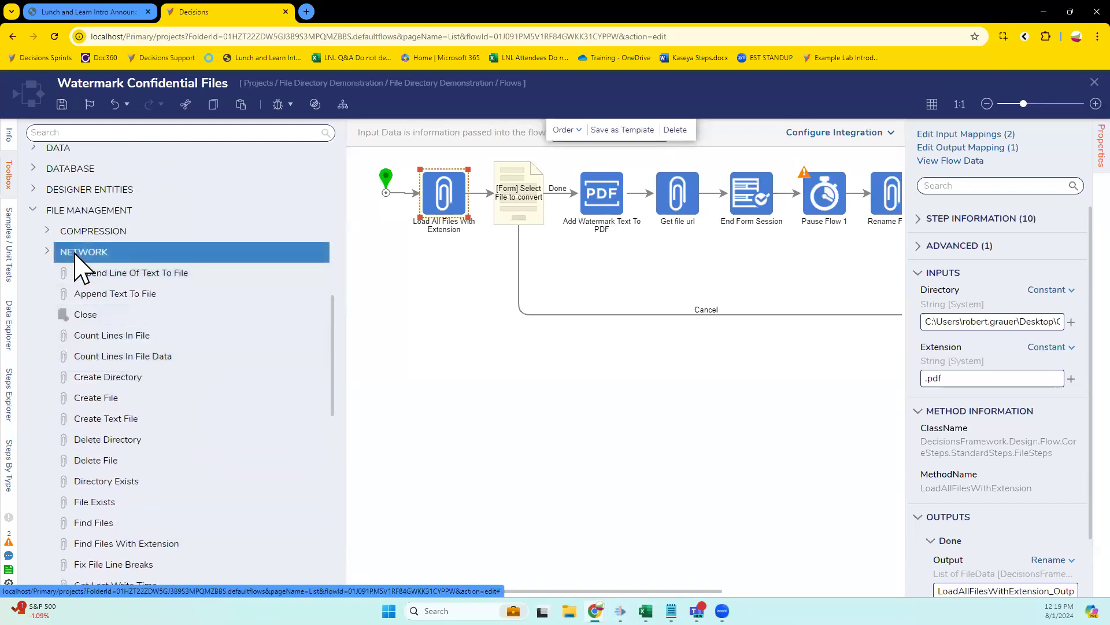
click(76, 255)
scroll(153, 314, up, 3)
click(49, 331)
click(50, 331)
scroll(52, 342, down, 3)
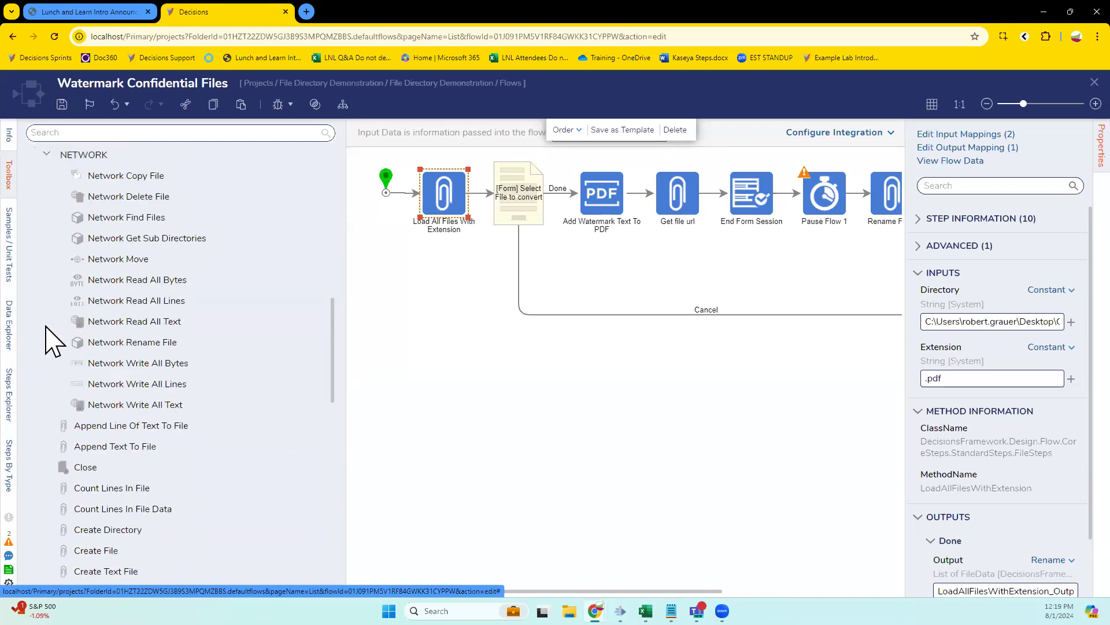
scroll(139, 376, up, 5)
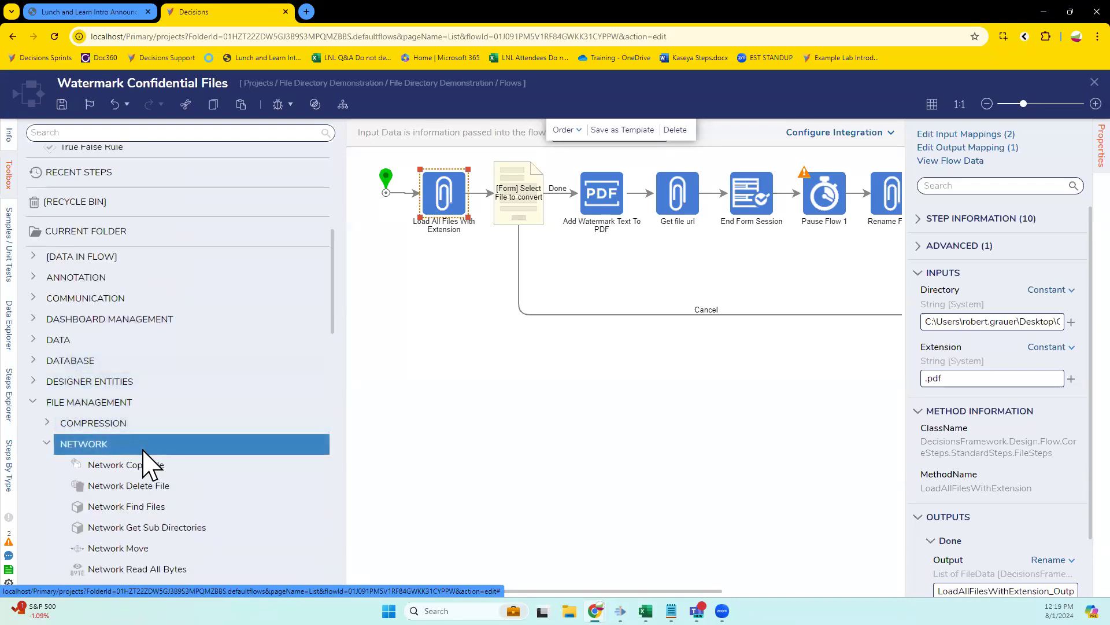
scroll(162, 463, down, 3)
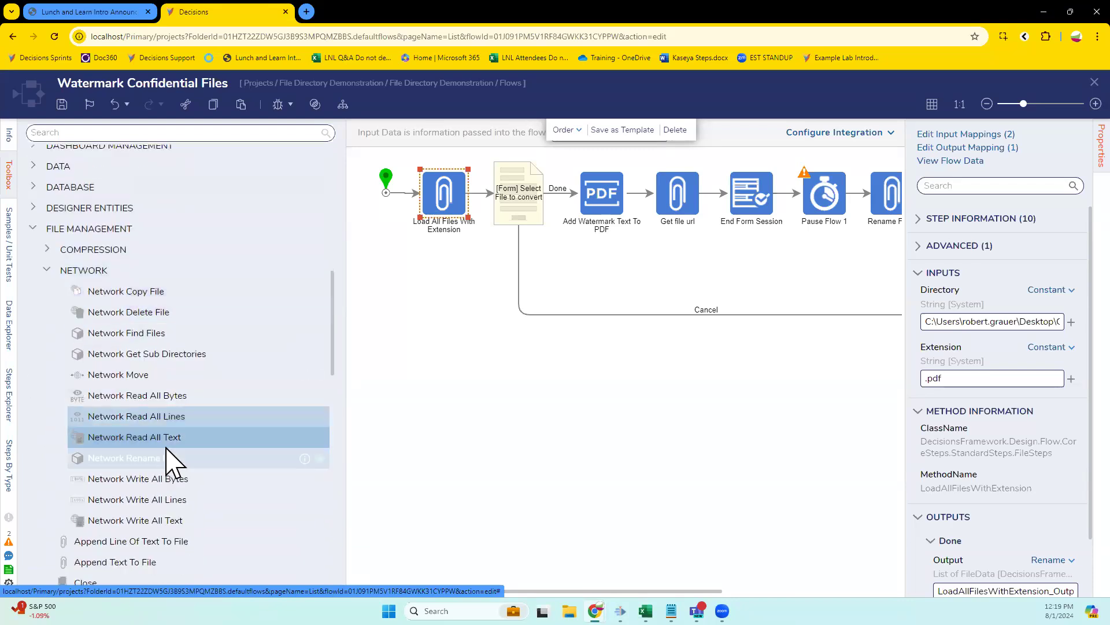
scroll(124, 215, down, 2)
scroll(111, 285, up, 2)
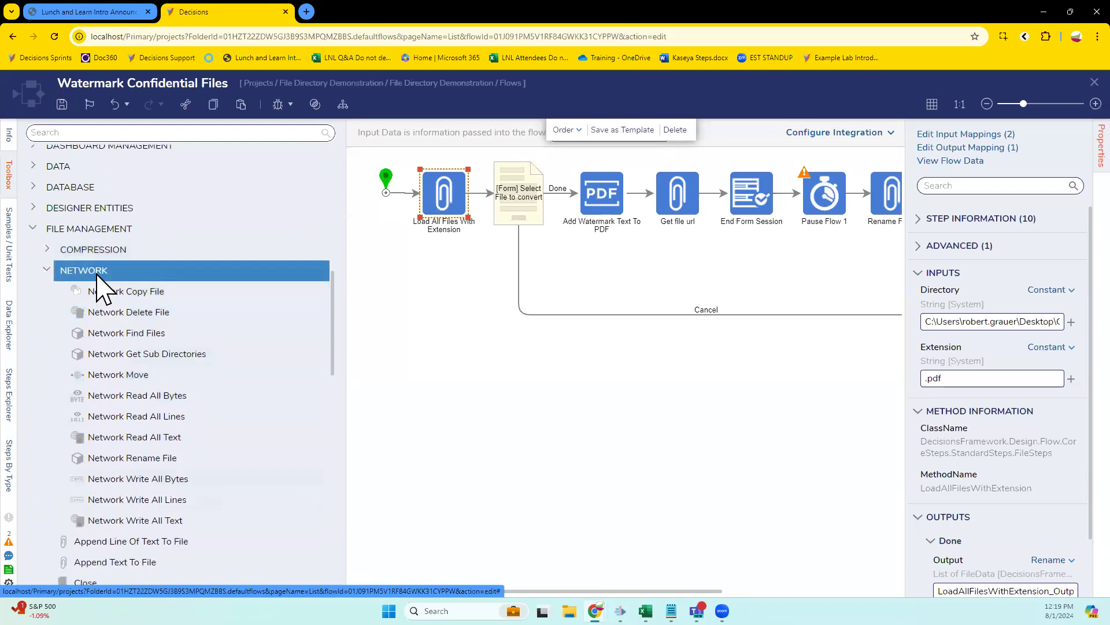
Compare the general File Management steps with their Network counterparts by collapsing and reopening the Network group.
click(98, 270)
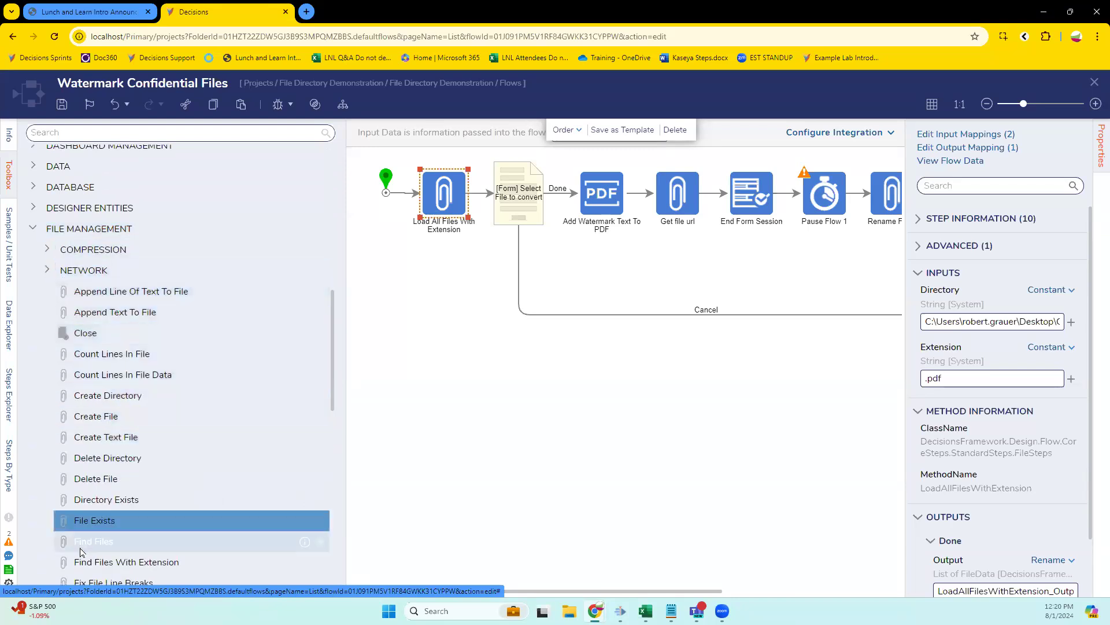
click(93, 271)
scroll(119, 231, down, 2)
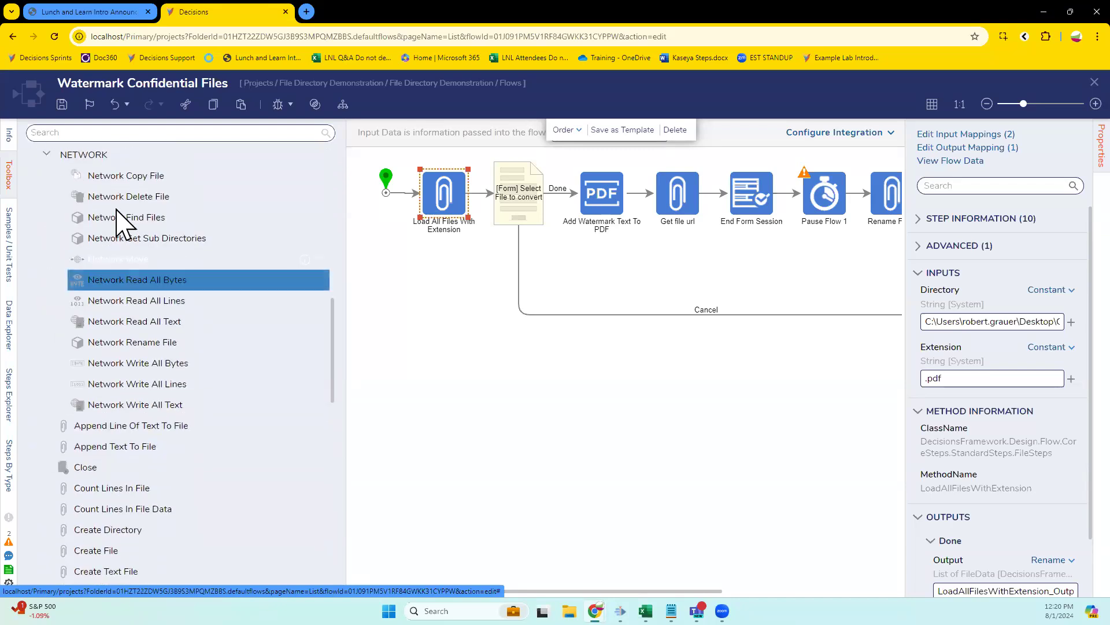
scroll(217, 373, down, 1)
scroll(216, 382, down, 12)
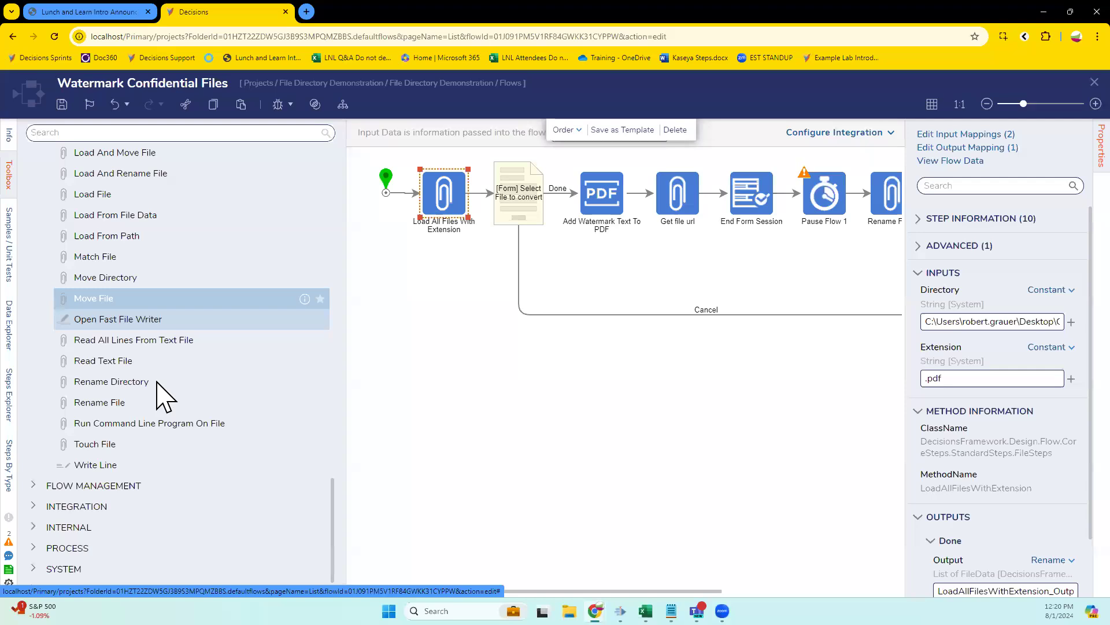
scroll(148, 324, up, 7)
scroll(149, 371, up, 7)
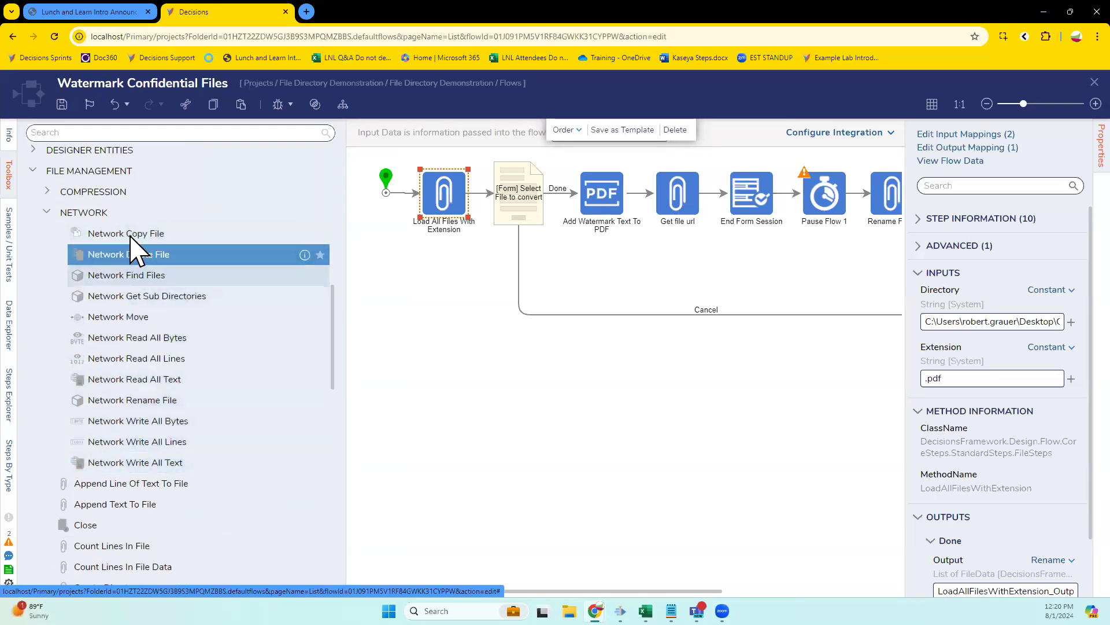
click(47, 212)
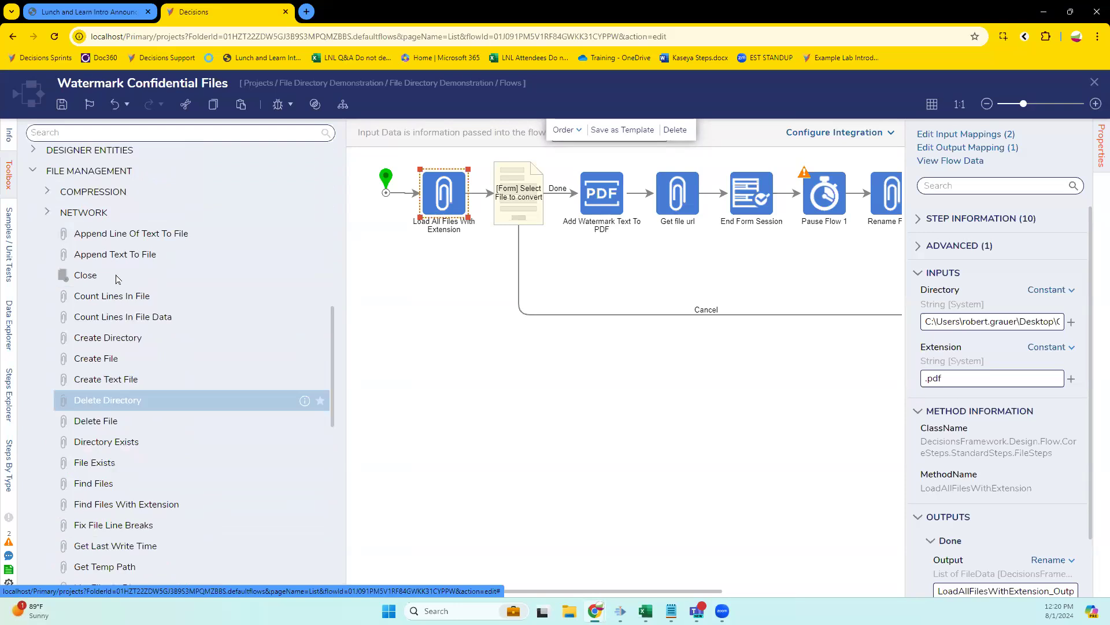
click(65, 214)
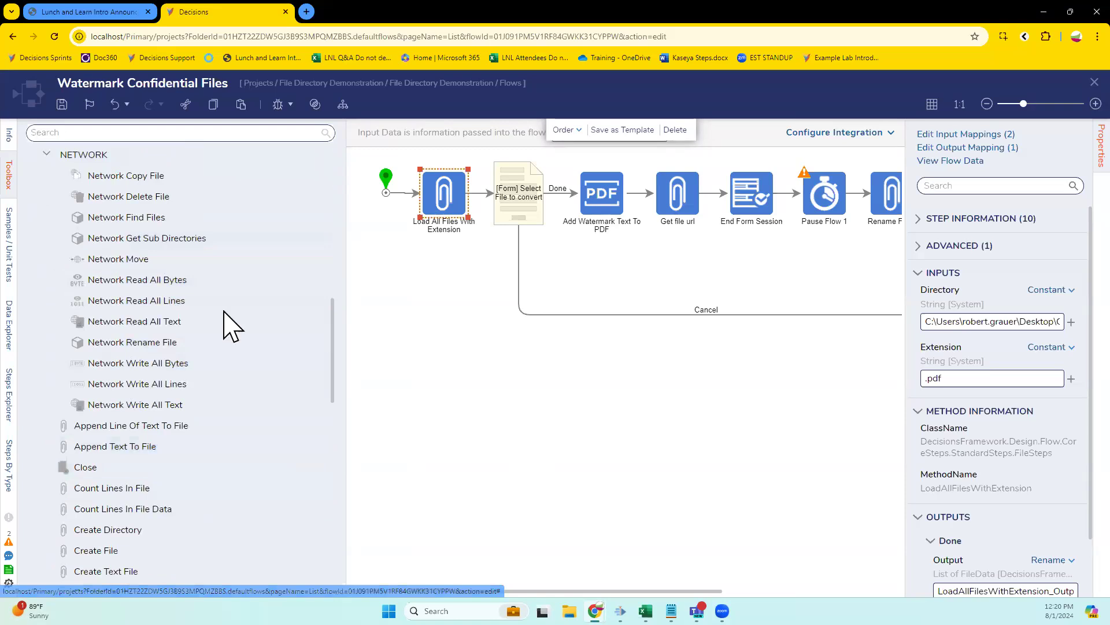
Collapse the Network group and the File Management category, and close the Watermark Confidential Files flow.
scroll(58, 309, up, 2)
click(63, 267)
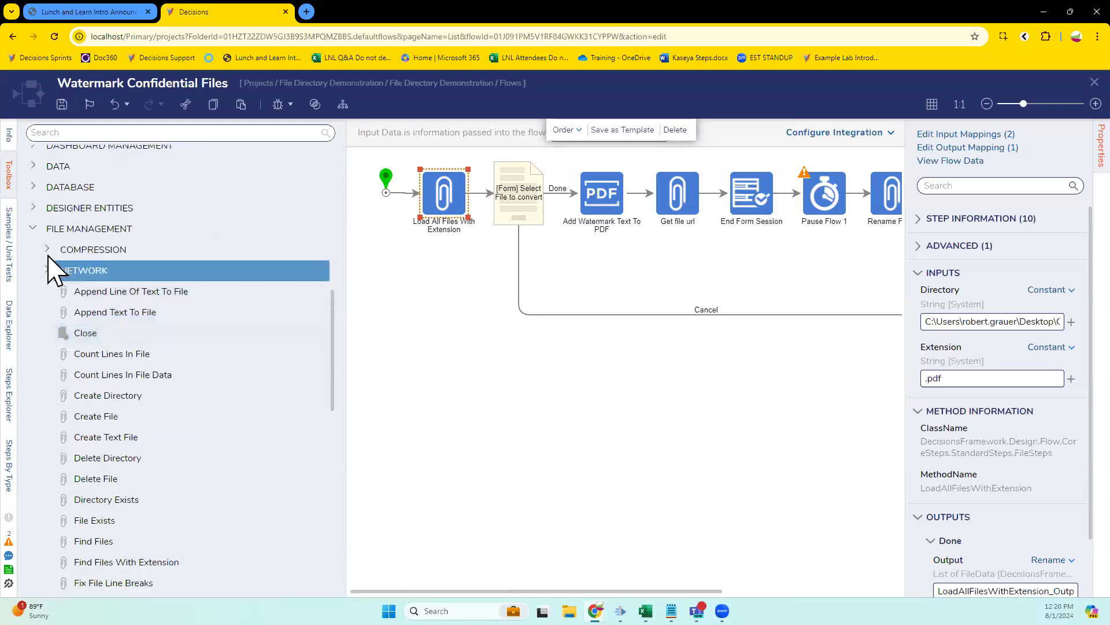
click(69, 229)
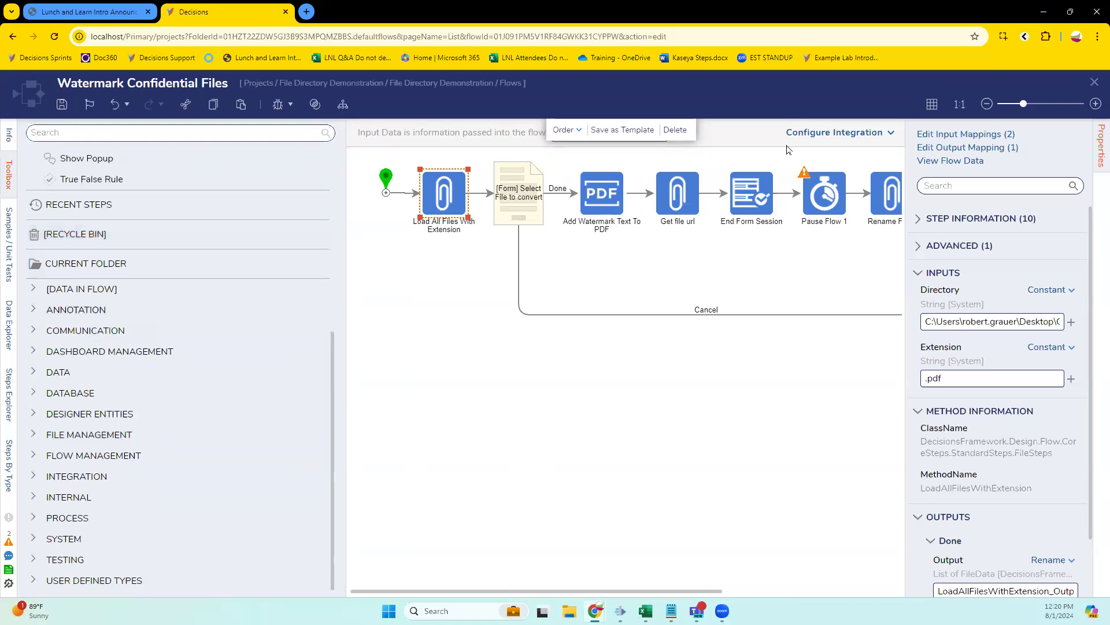
click(1093, 83)
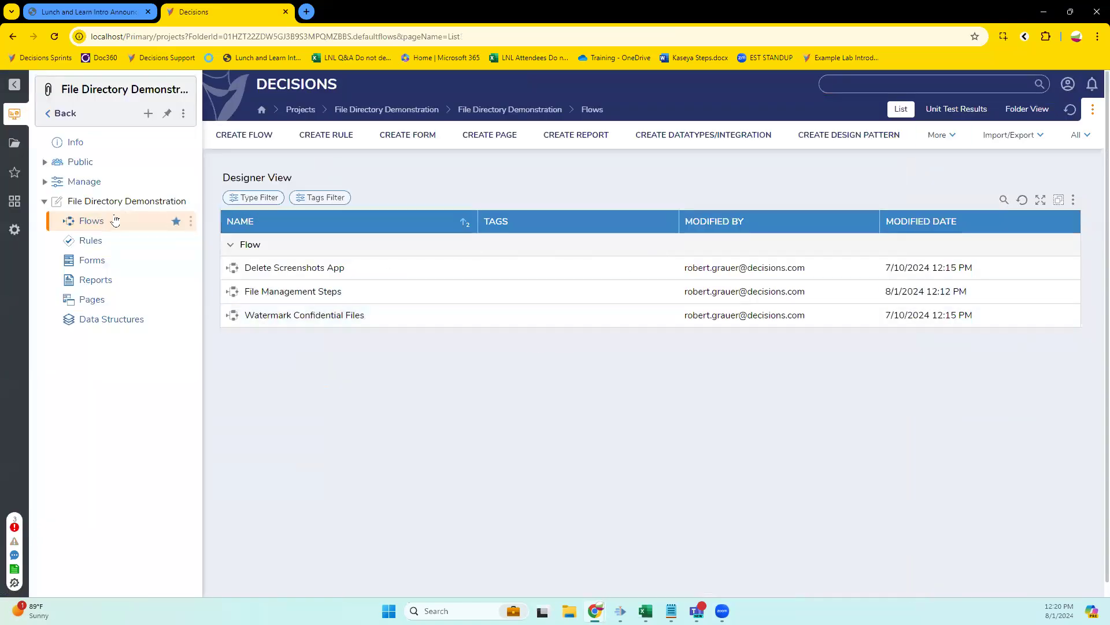
Open the unit test flow from the Flows folder of the Lunch and Learn 7.30.2024 project.
click(58, 115)
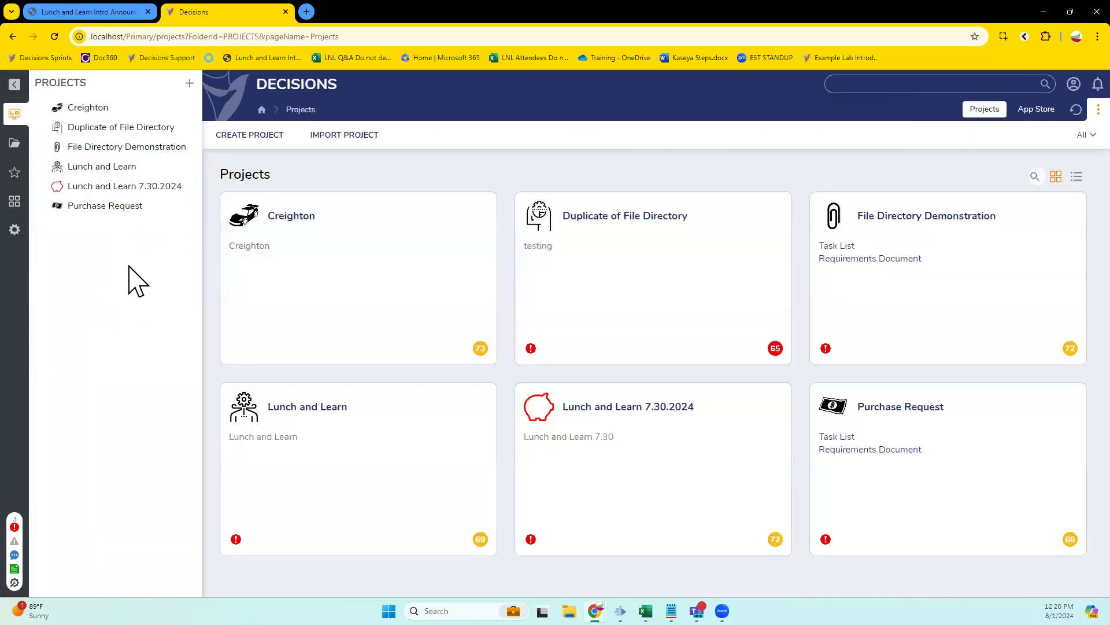
click(119, 186)
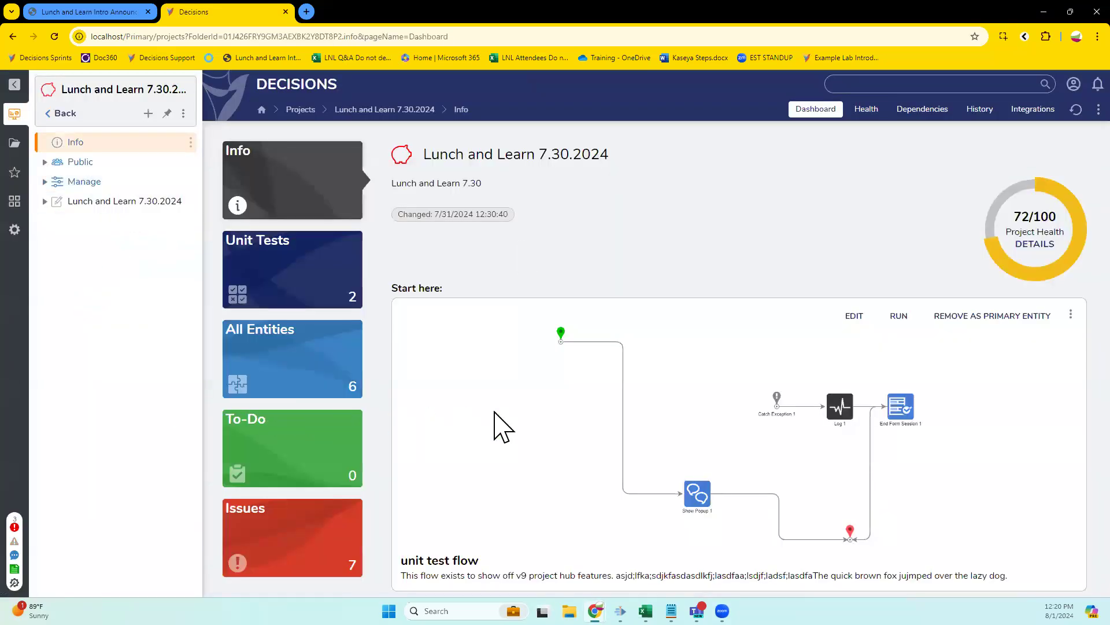
click(45, 203)
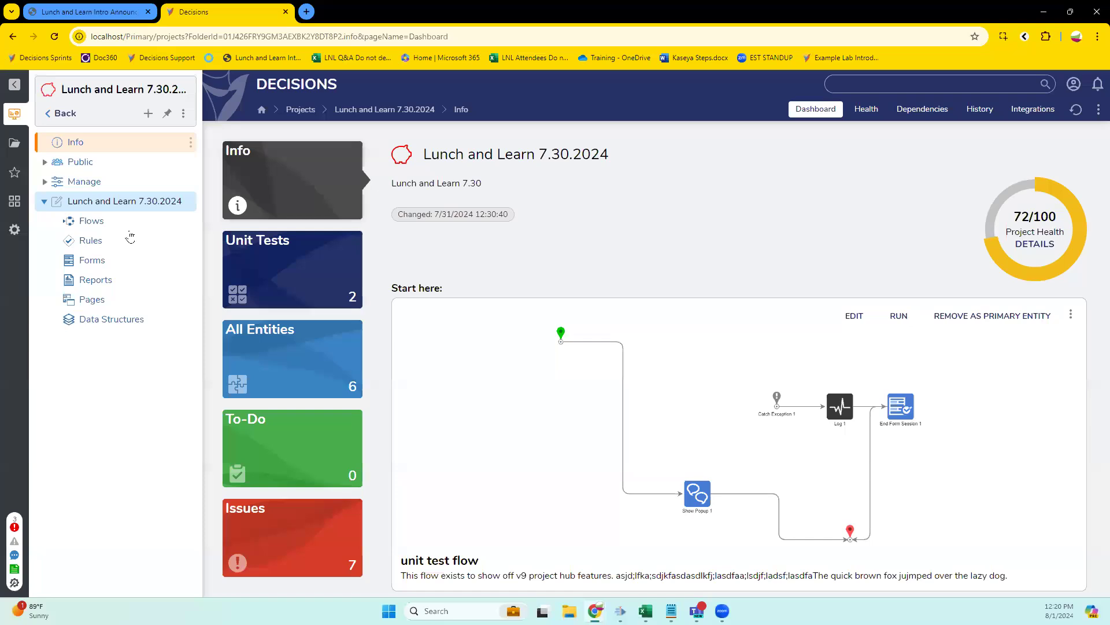
click(92, 221)
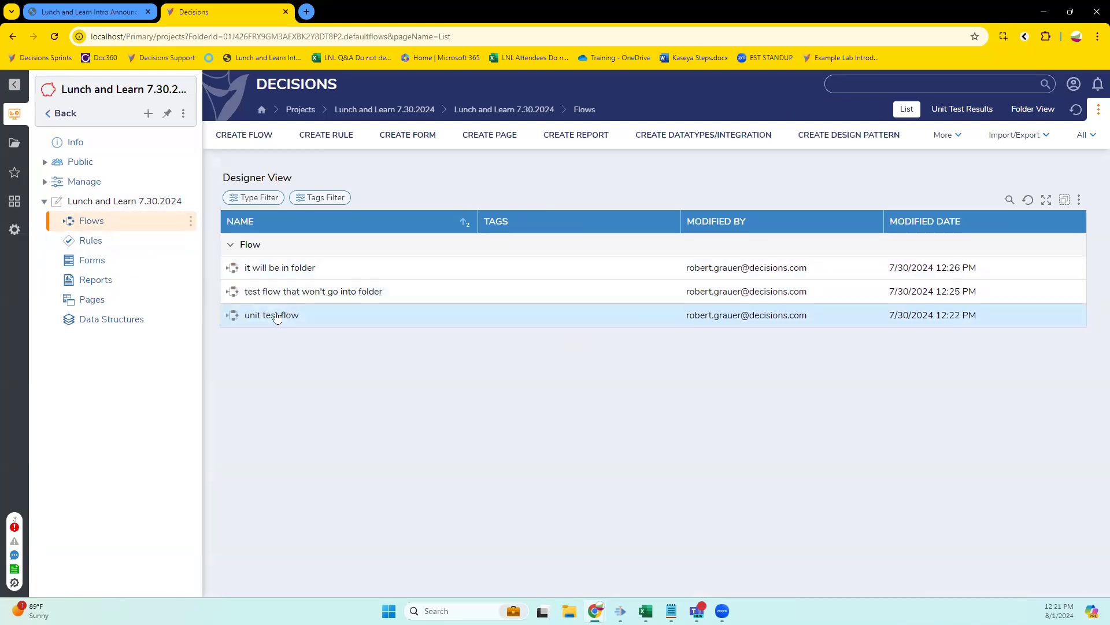
click(292, 291)
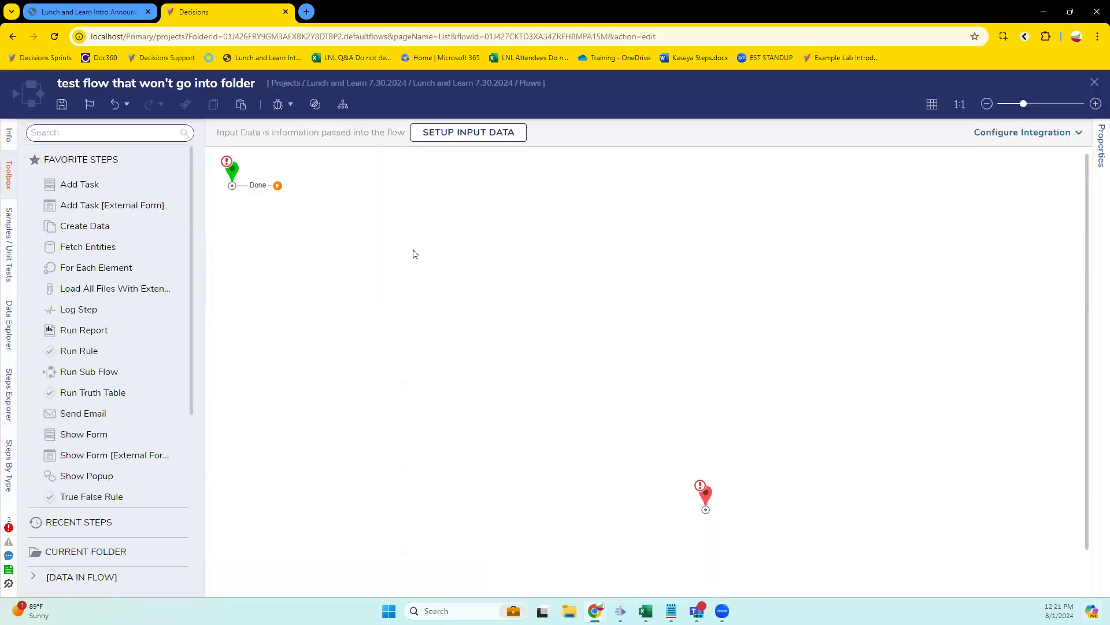
click(1095, 82)
click(283, 314)
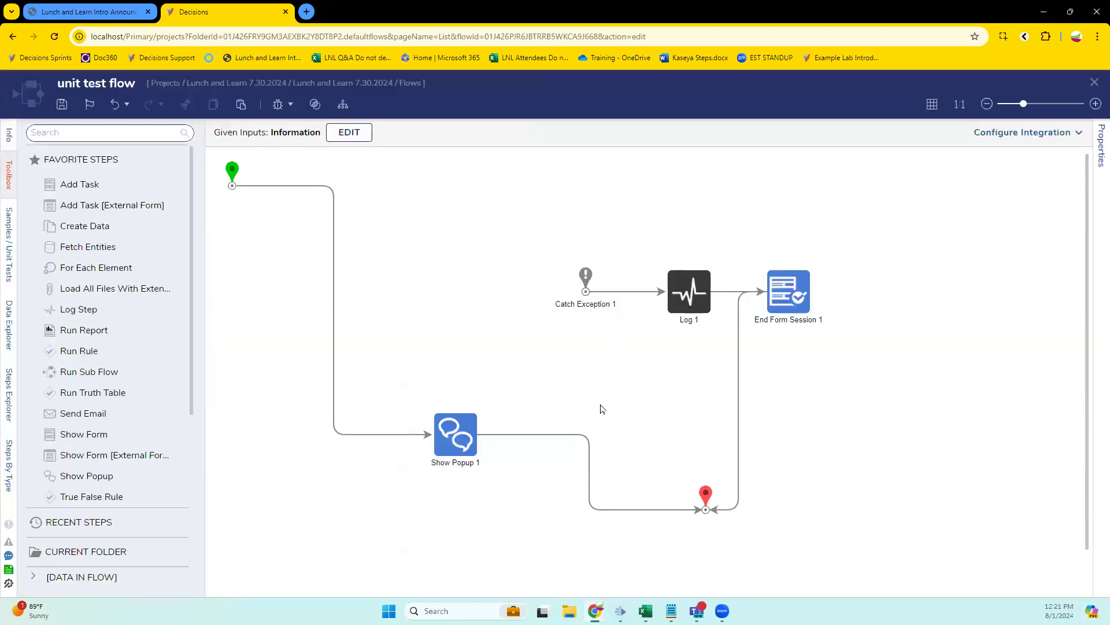
Inspect the popup location and the Subject and Message inputs of Show Popup 1.
click(450, 434)
scroll(925, 410, down, 1)
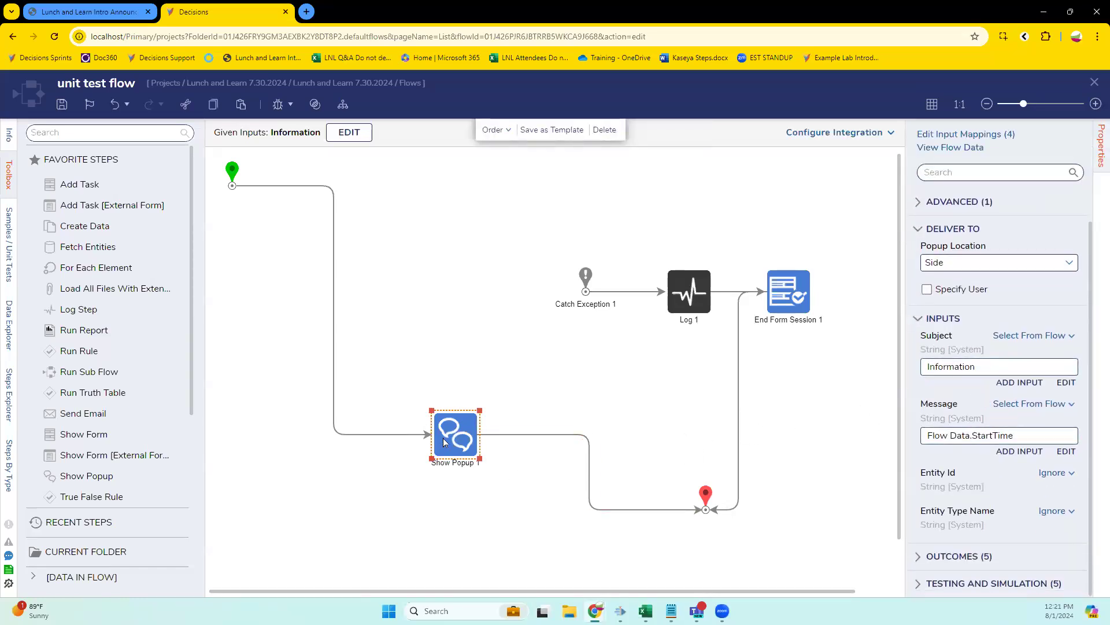
click(605, 386)
Debug the unit test flow with the Information input left empty, dismiss its popup and exit the debugger.
click(278, 104)
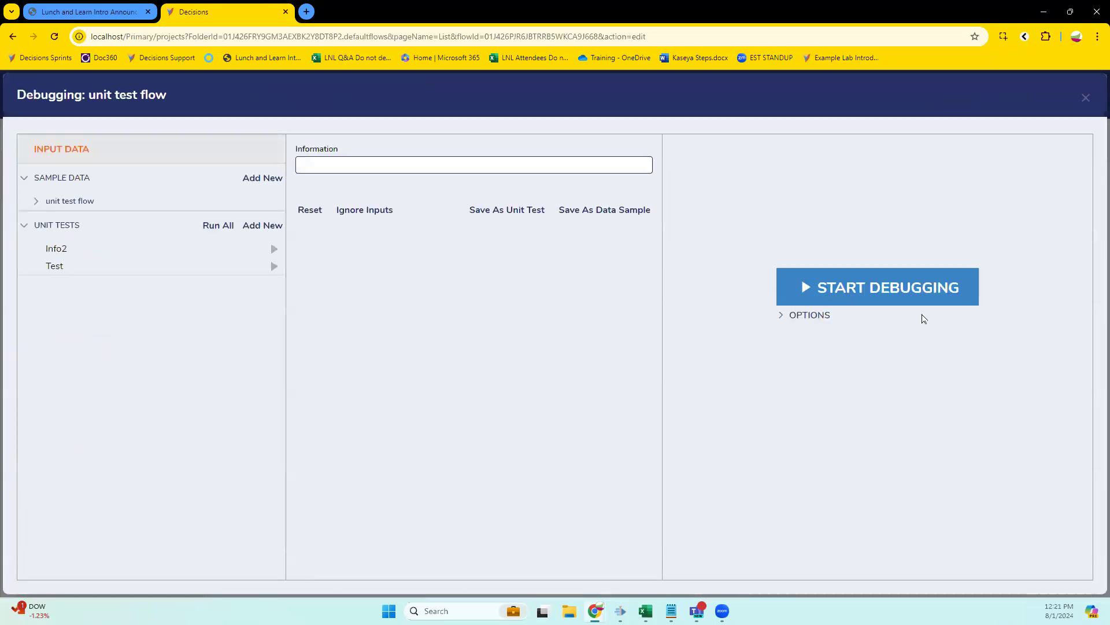
click(904, 305)
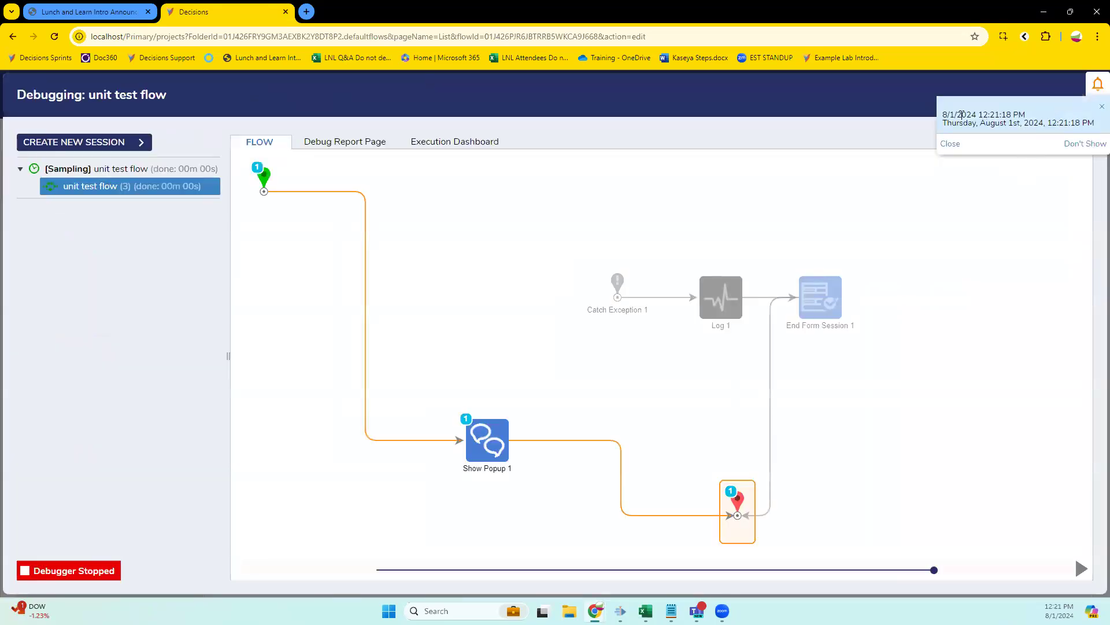
click(1101, 107)
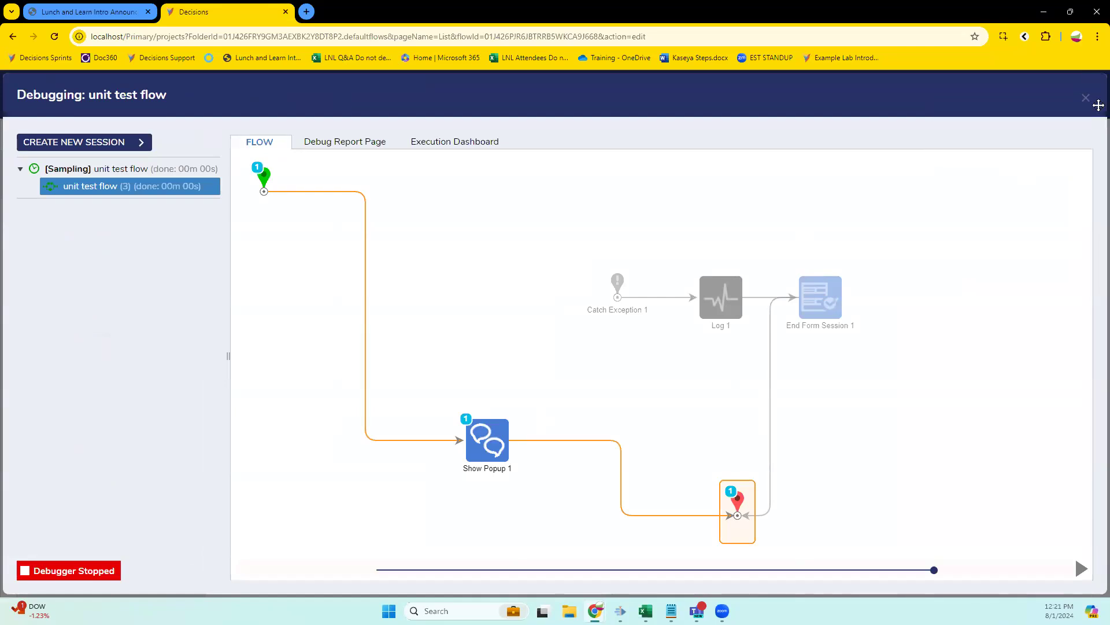
click(1095, 104)
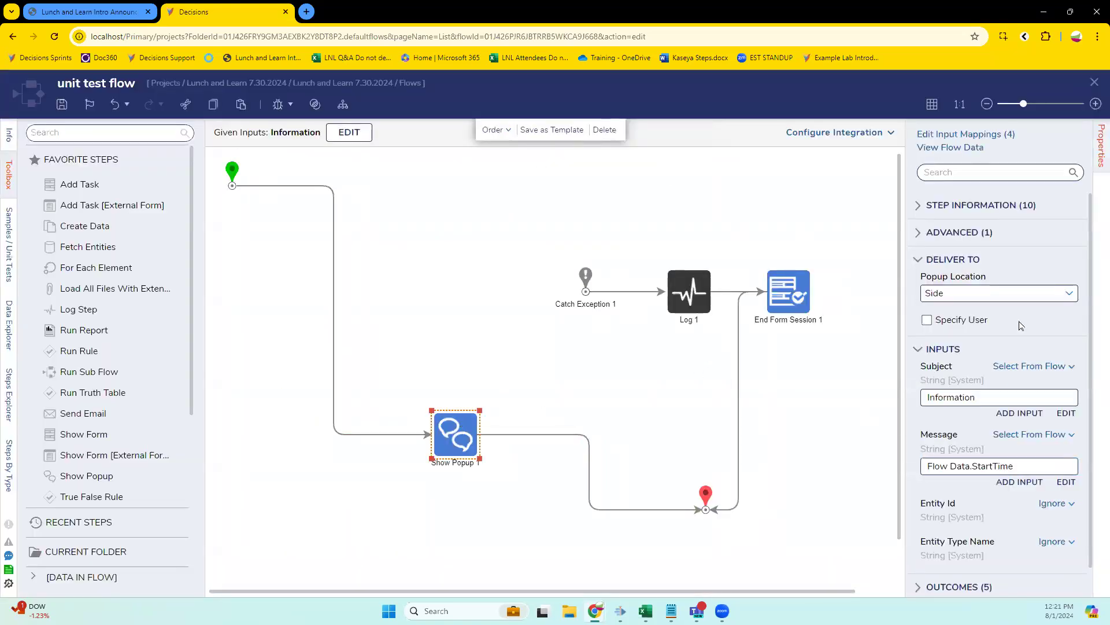
Enable Add Outcome for Exception in the Outcomes settings of Show Popup 1.
scroll(1021, 325, down, 1)
click(957, 556)
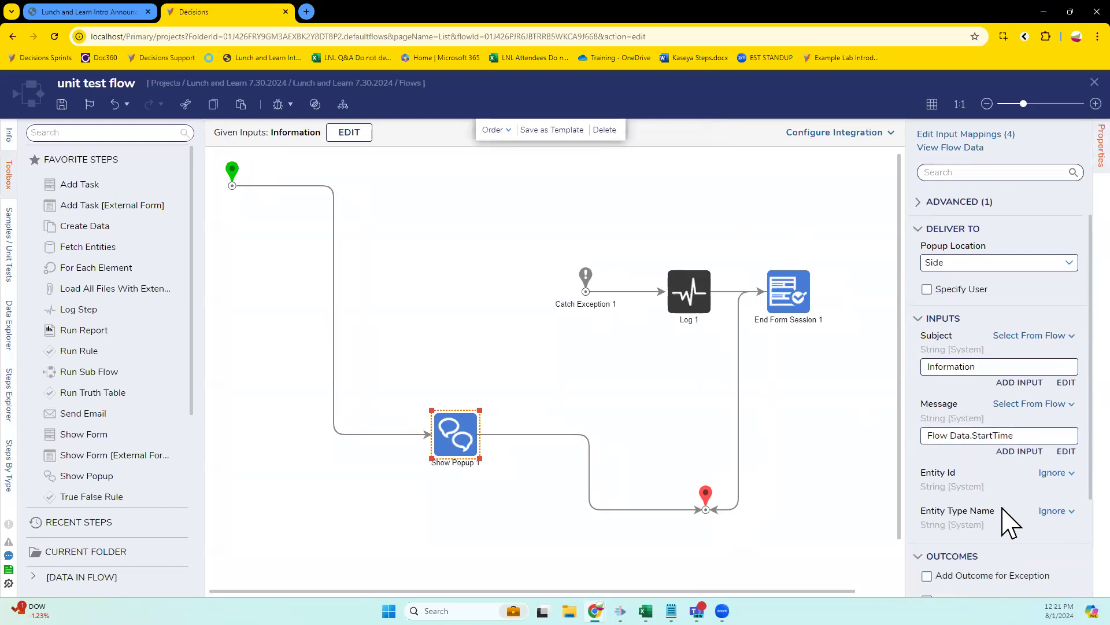
scroll(1011, 523, down, 3)
click(965, 460)
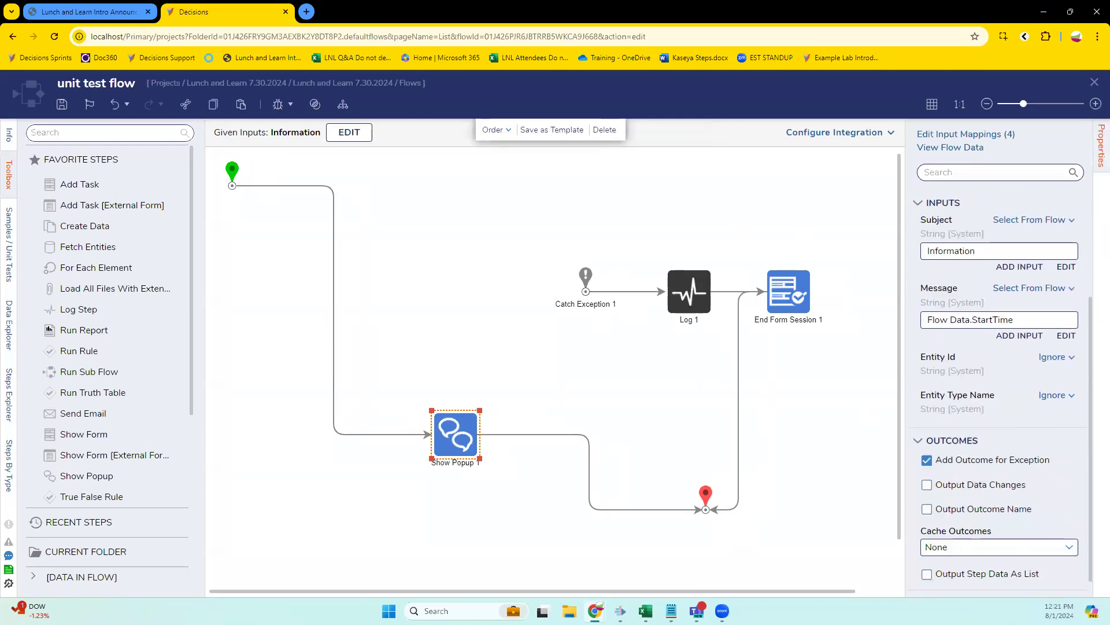
Add a Send Email step above Show Popup 1, connect the On Exception outcome to it and fill in the recipient's e-mail.
drag(550, 459, 476, 328)
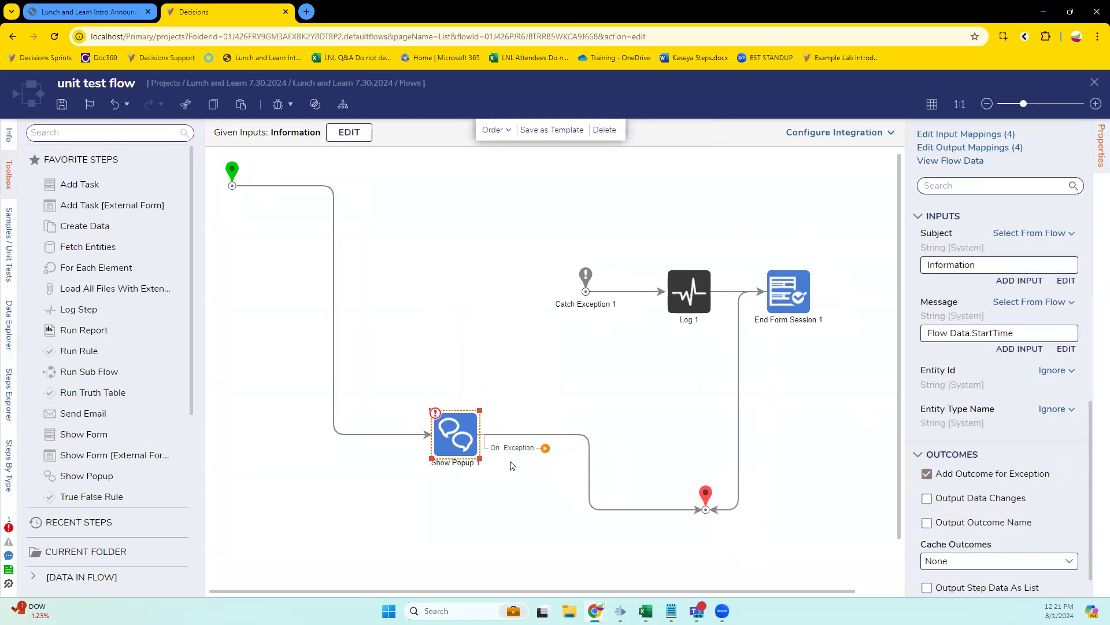
drag(103, 415, 463, 335)
drag(596, 495, 459, 375)
click(974, 392)
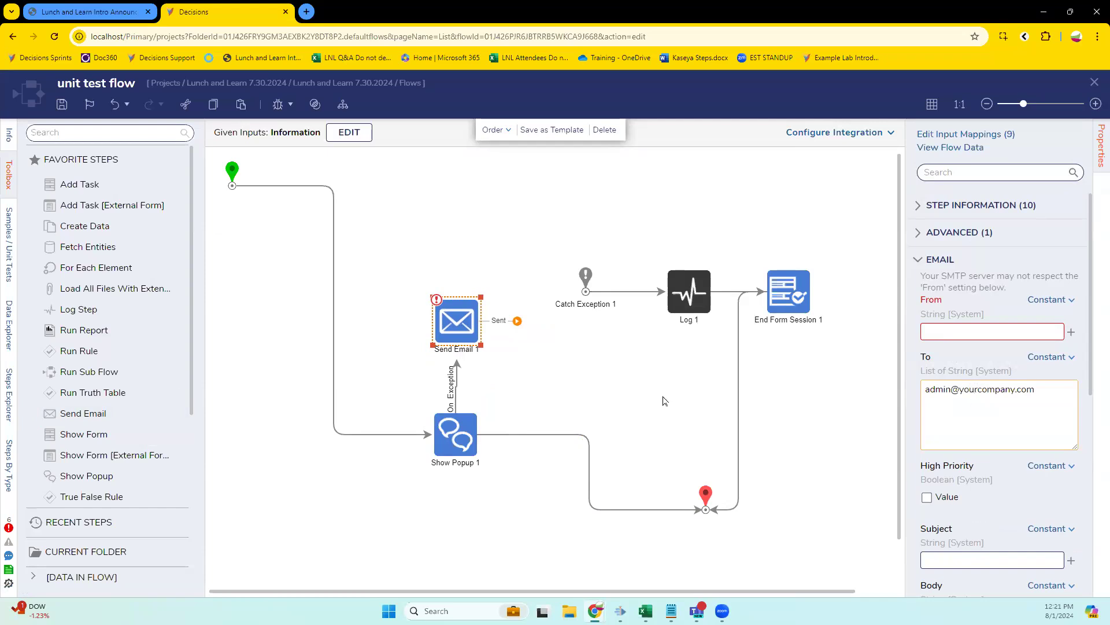
drag(457, 317, 456, 317)
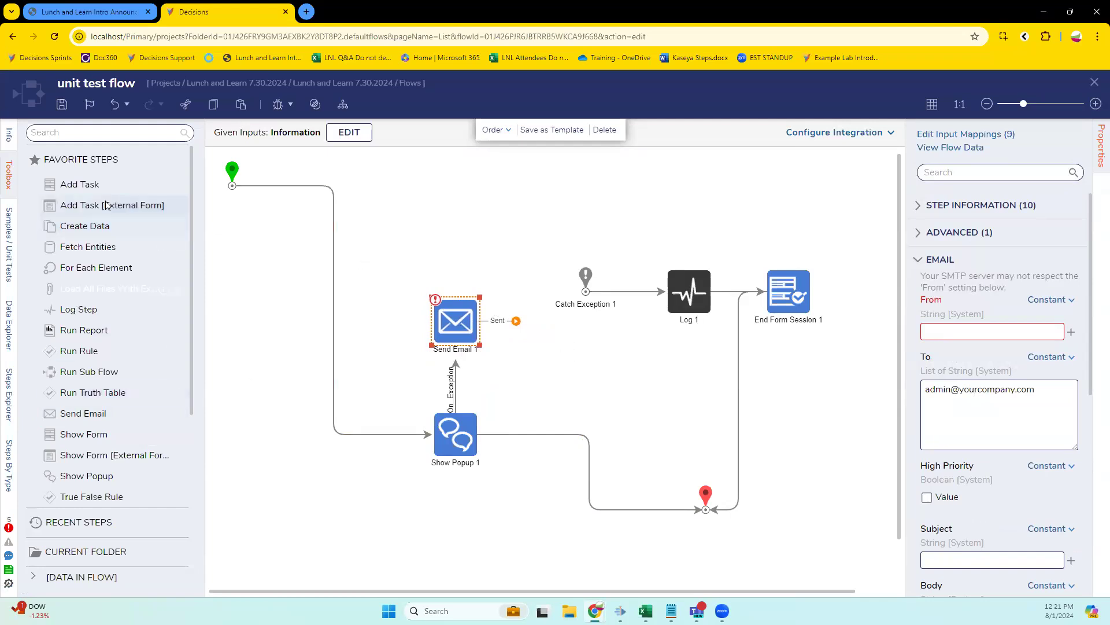
Search the toolbox for "for each" and "foreach" steps.
click(84, 135)
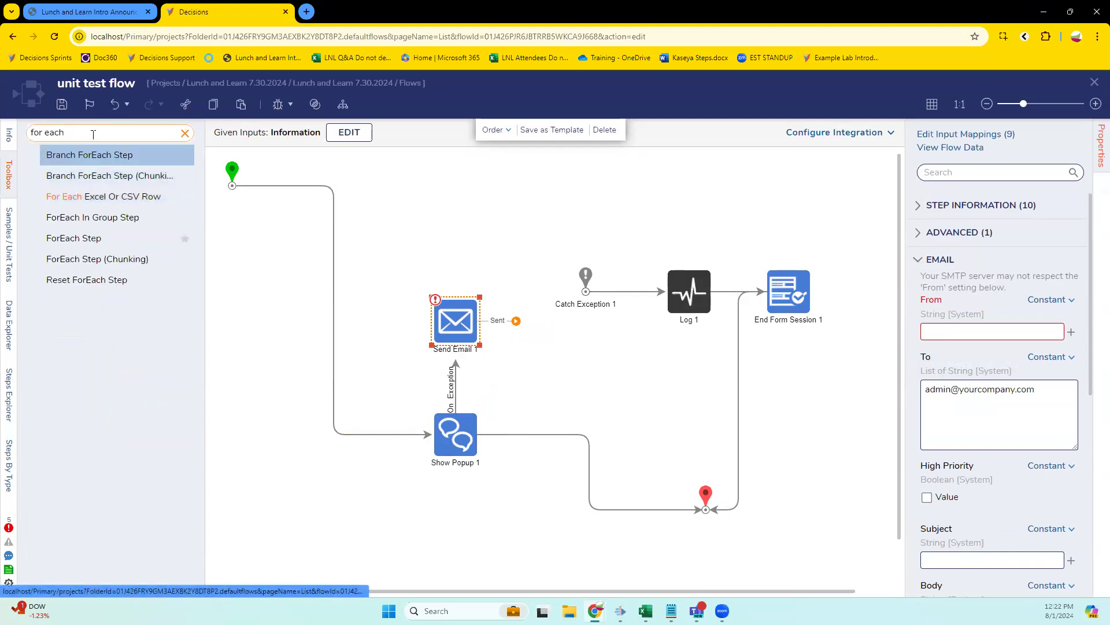
key(ctrl+a)
text(for)
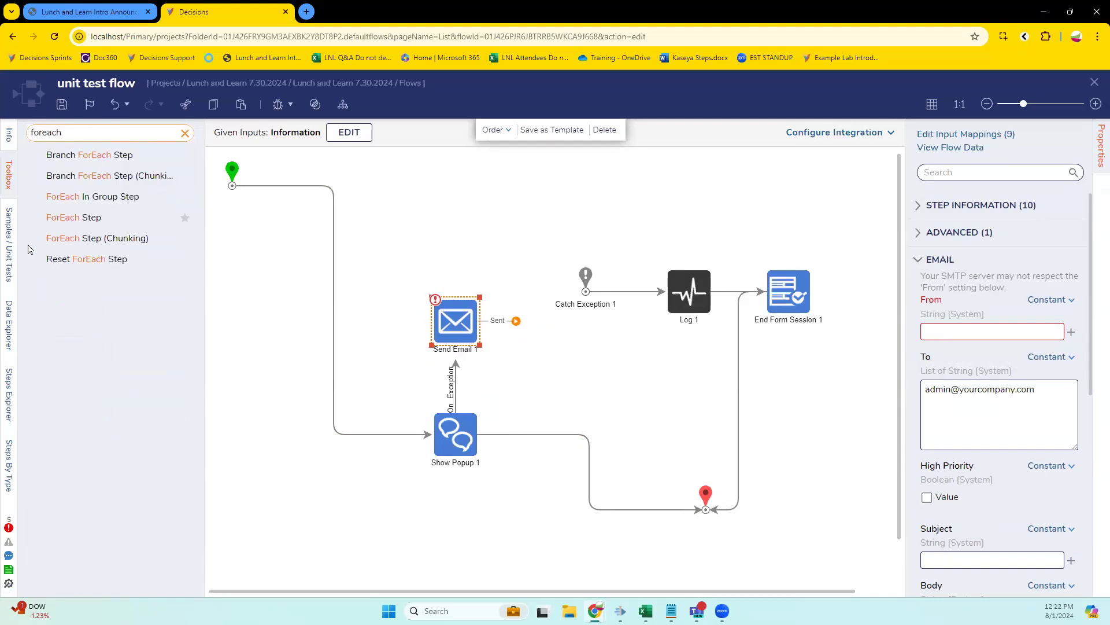
Search the step toolbox for count steps and clear the search.
key(ctrl+a)
text(c)
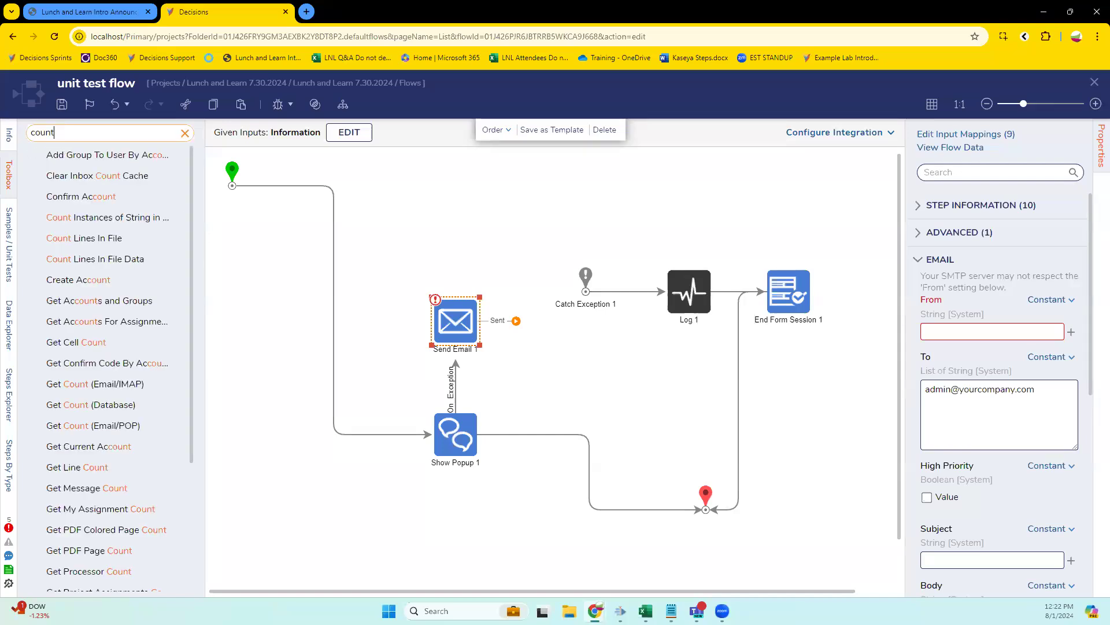
text(ount foreach)
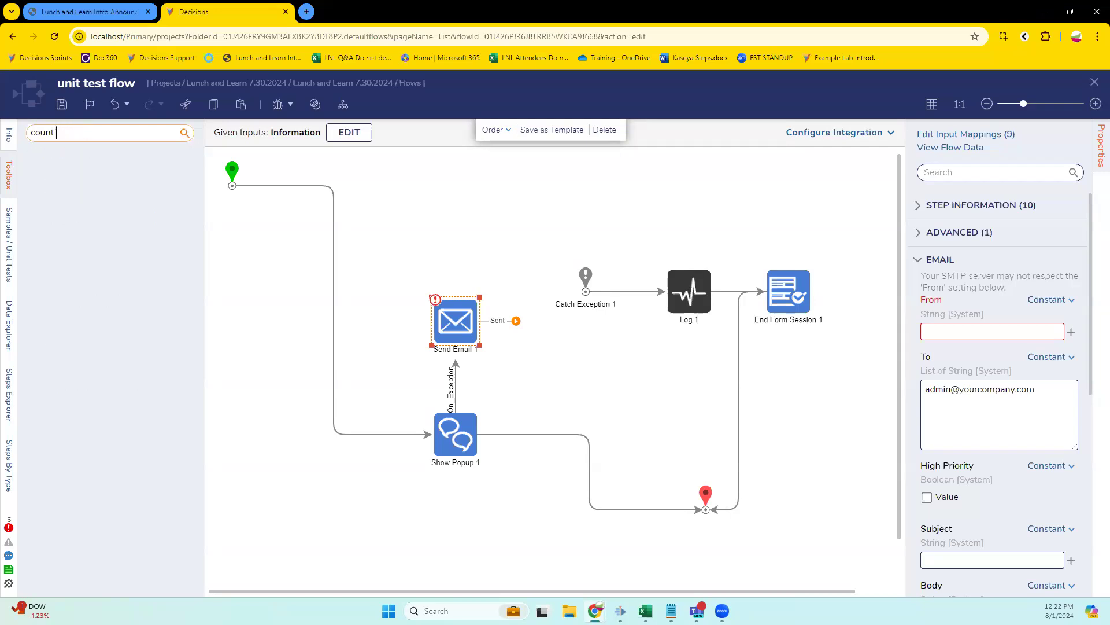
key(BackSpace)
key(BackSpace)
key(BackSpace)
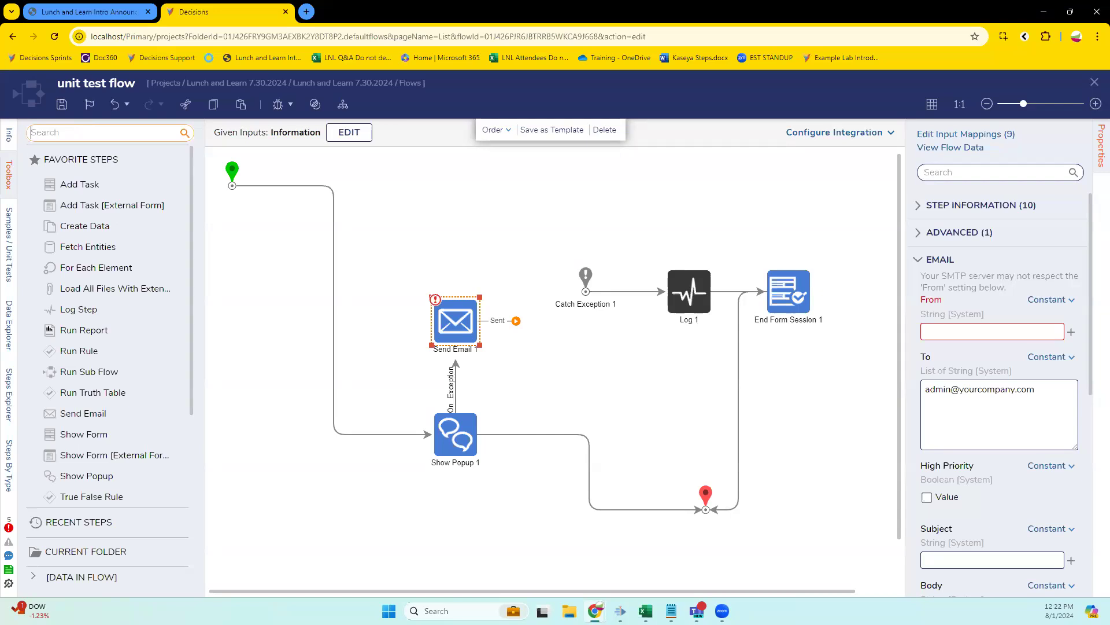
Delete the Send Email, Catch Exception, Log and End Form Session steps from the flow.
click(520, 363)
click(456, 321)
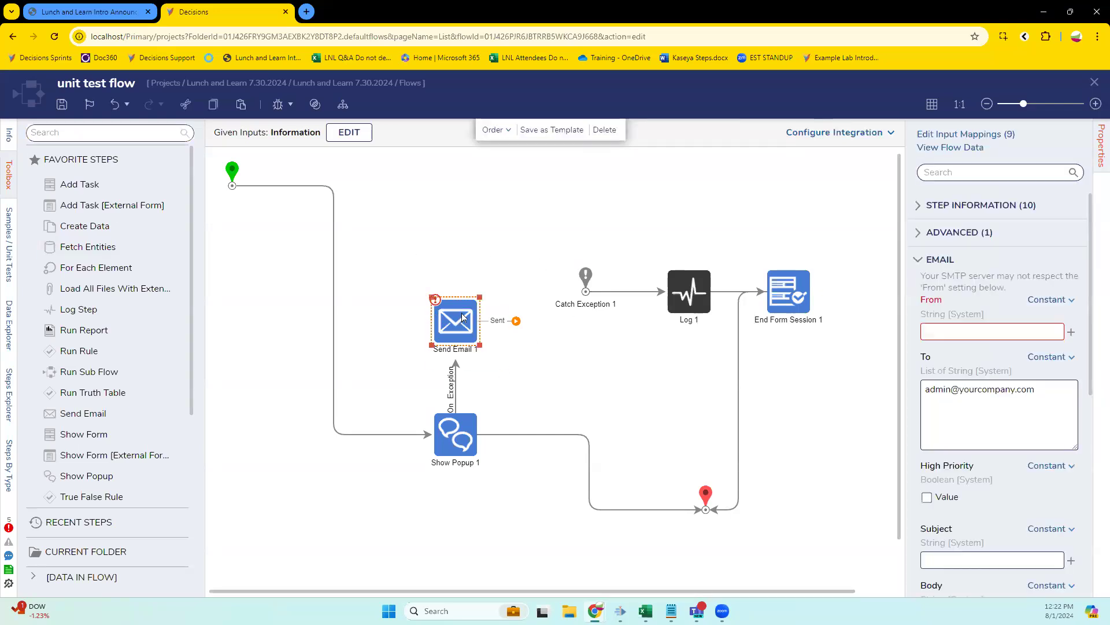
key(Delete)
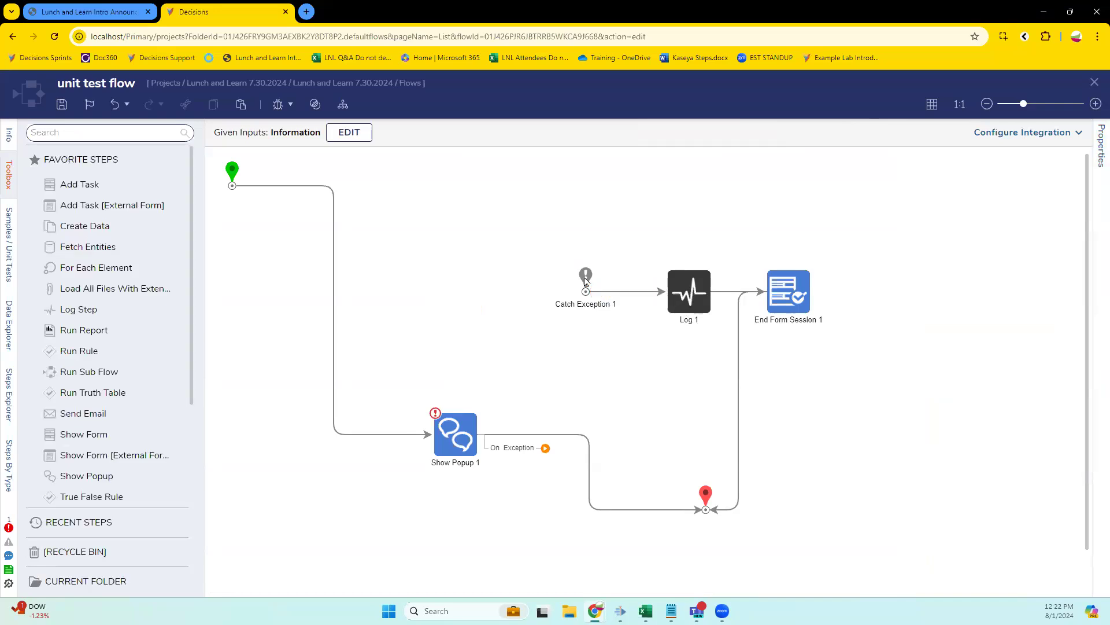
drag(557, 234, 722, 325)
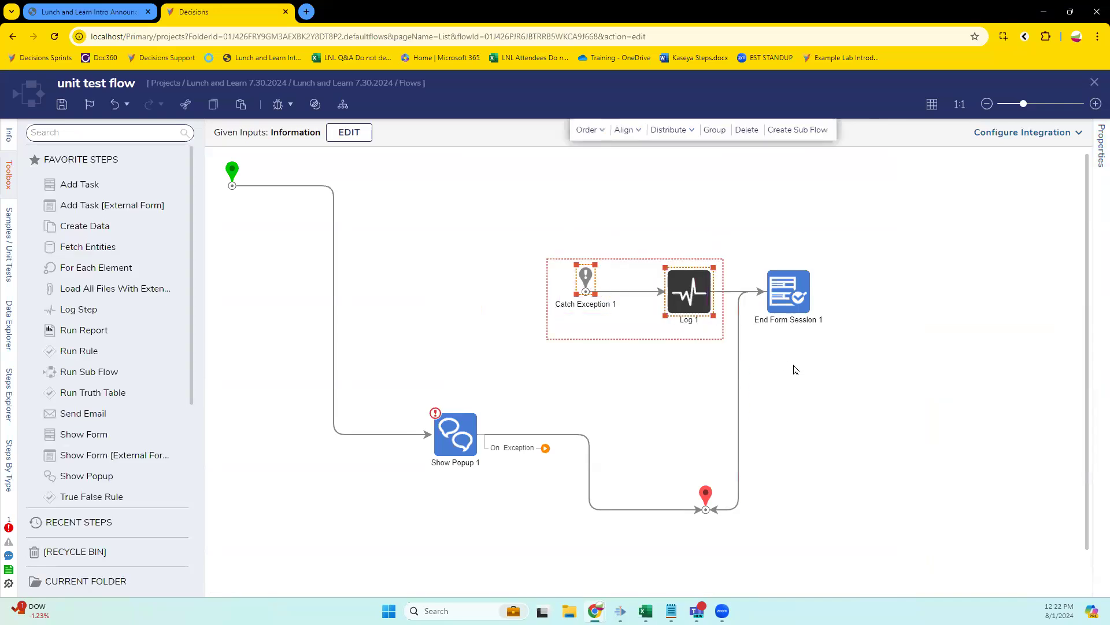
key(Delete)
click(795, 303)
key(Delete)
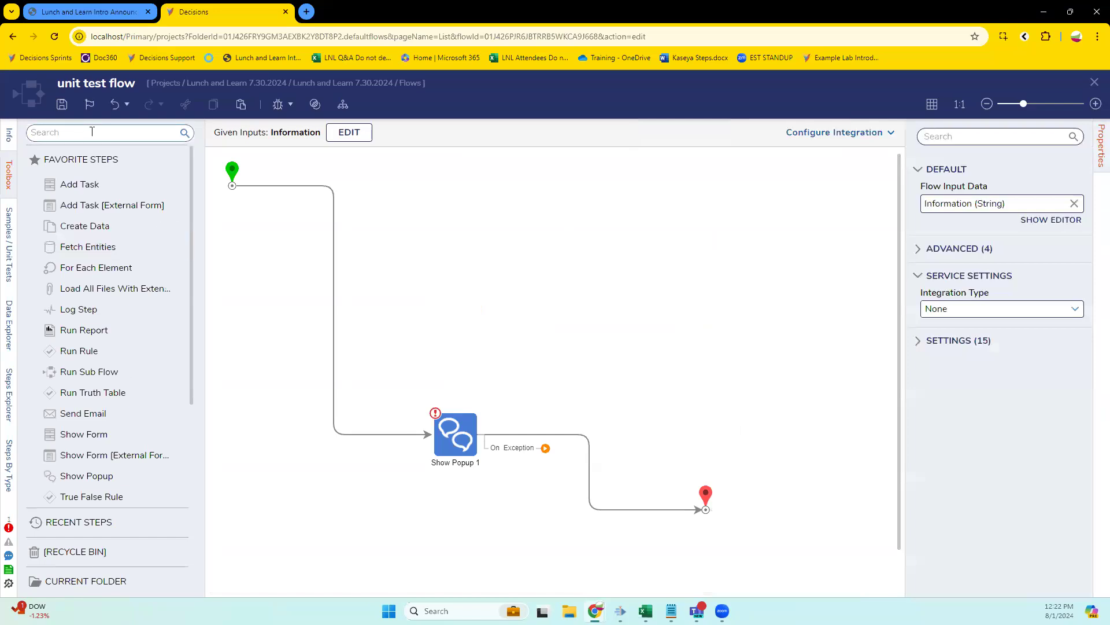
Add a new Catch Exception step in the empty area above the Show Popup step and review its outputs.
click(92, 132)
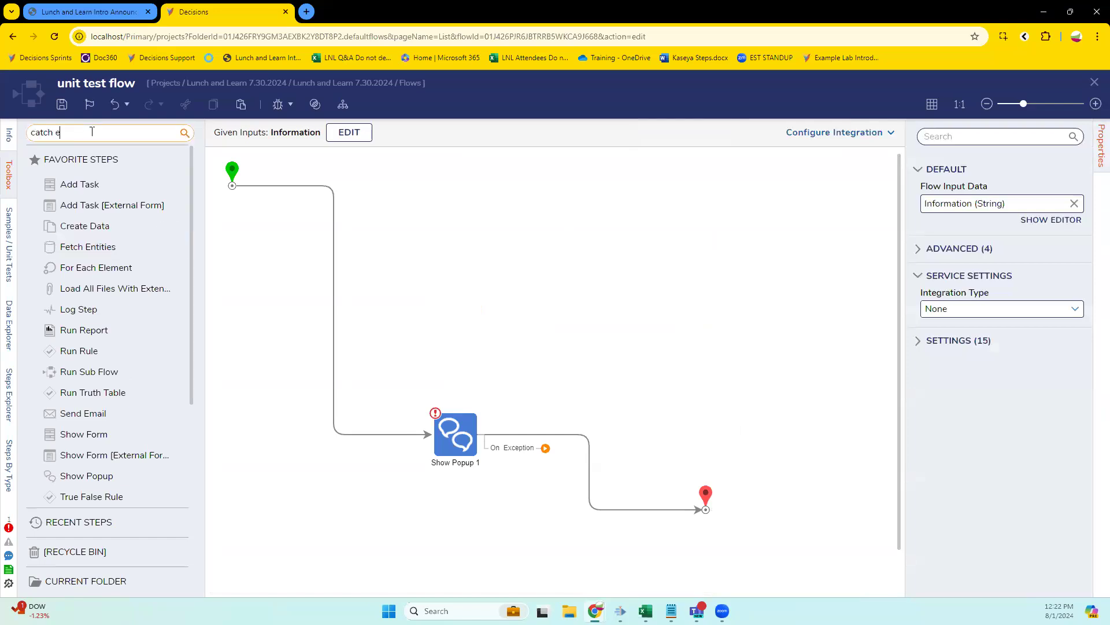
text(catch exception)
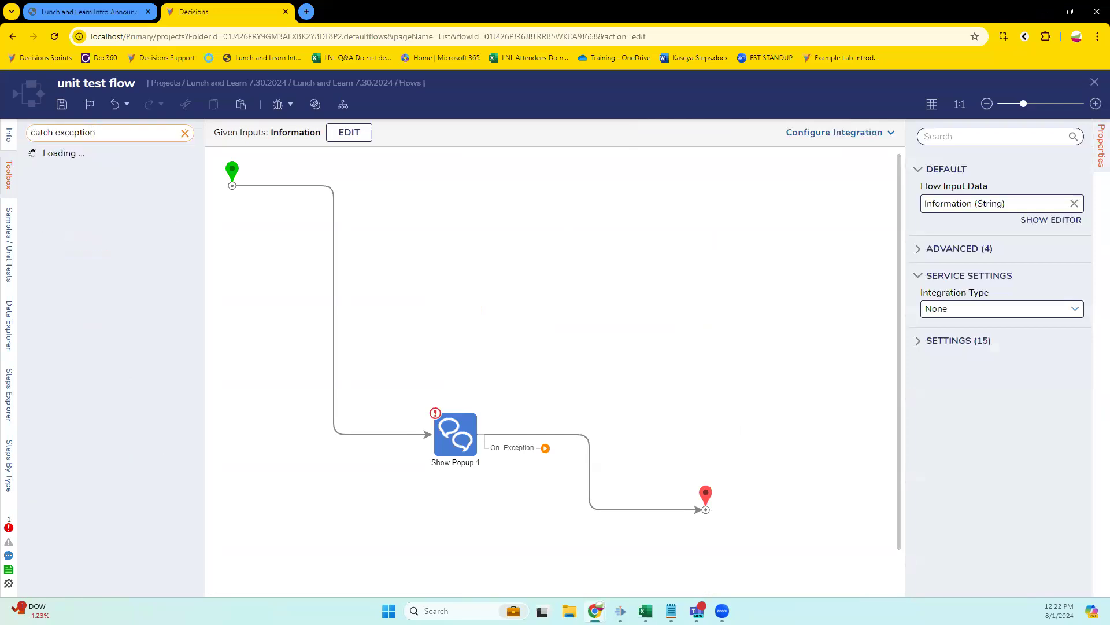
drag(79, 154, 533, 285)
drag(513, 237, 558, 258)
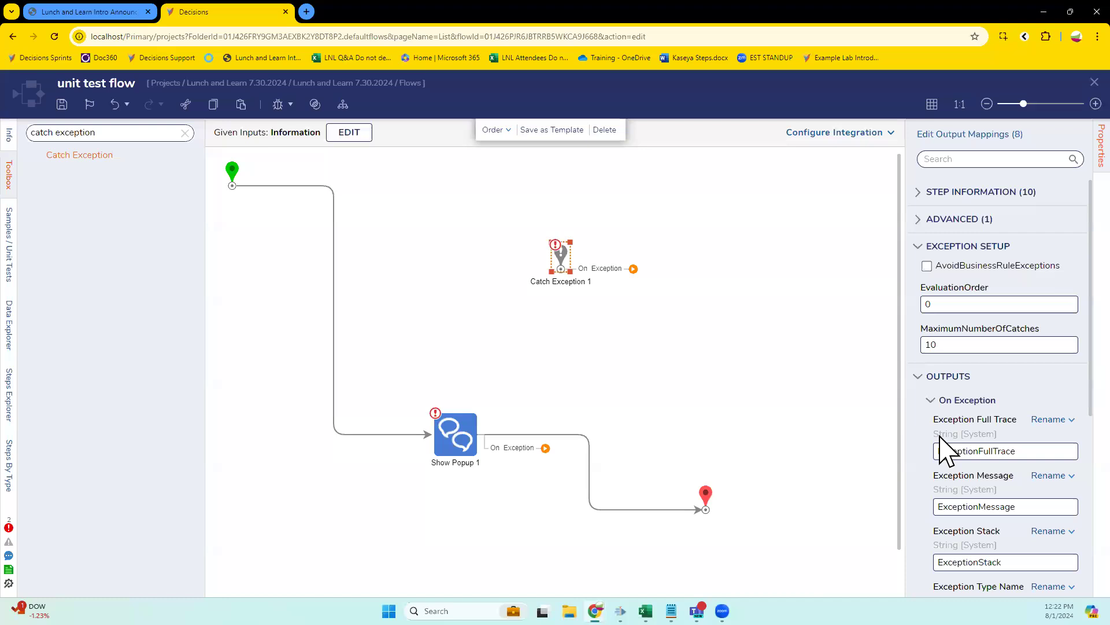
scroll(986, 405, down, 3)
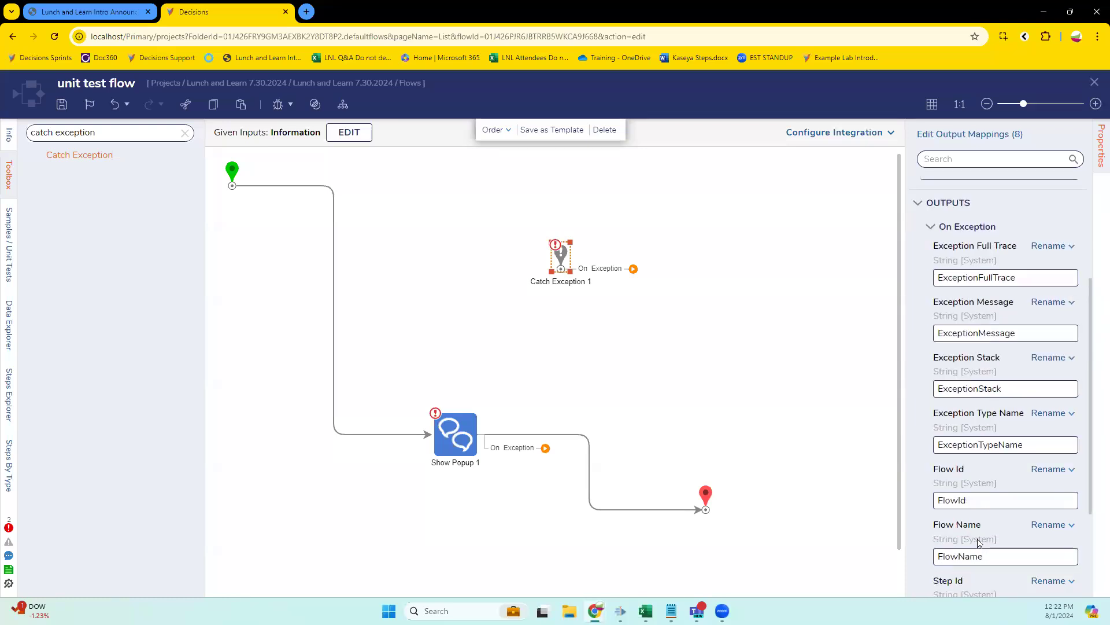
scroll(995, 520, down, 3)
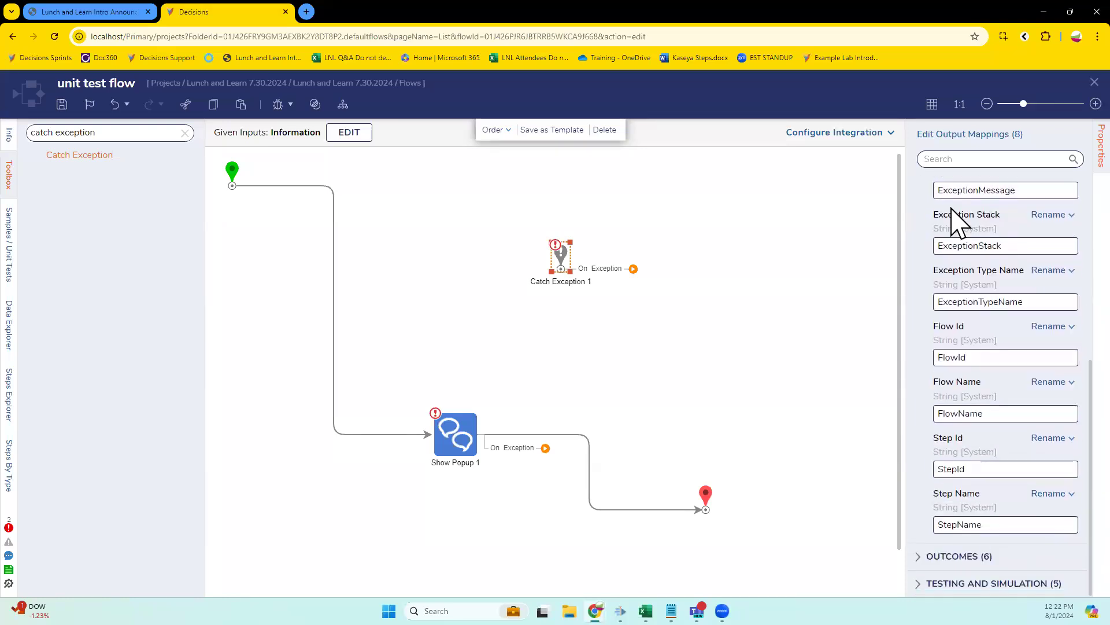
scroll(963, 417, up, 3)
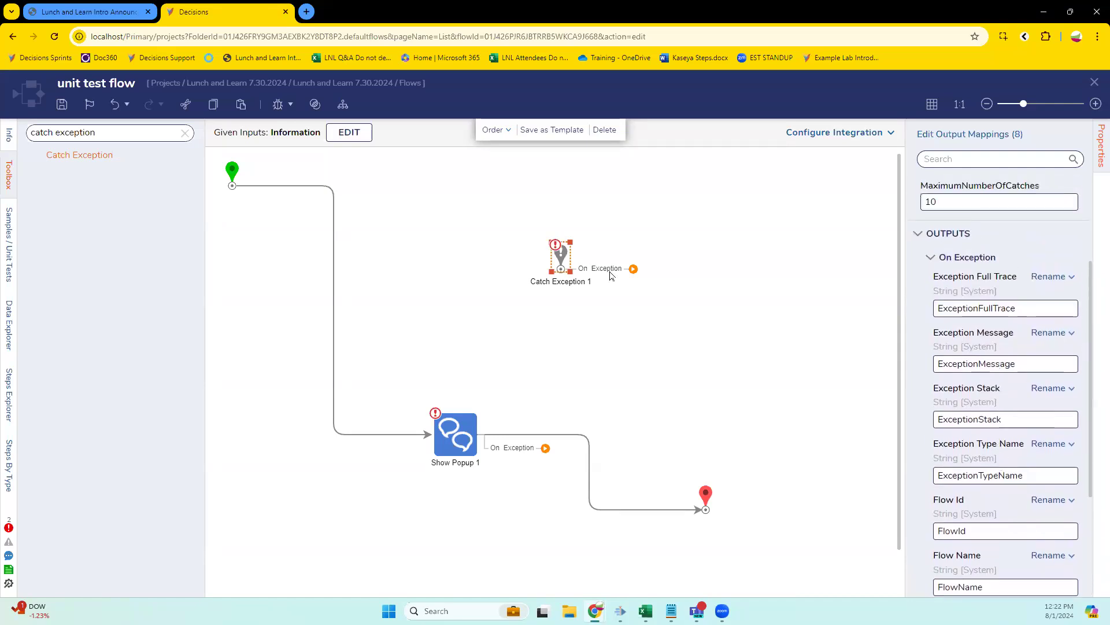
drag(558, 271, 554, 272)
Replace the Show Popup step with a Divide step on the path between the flow's start and end.
click(466, 444)
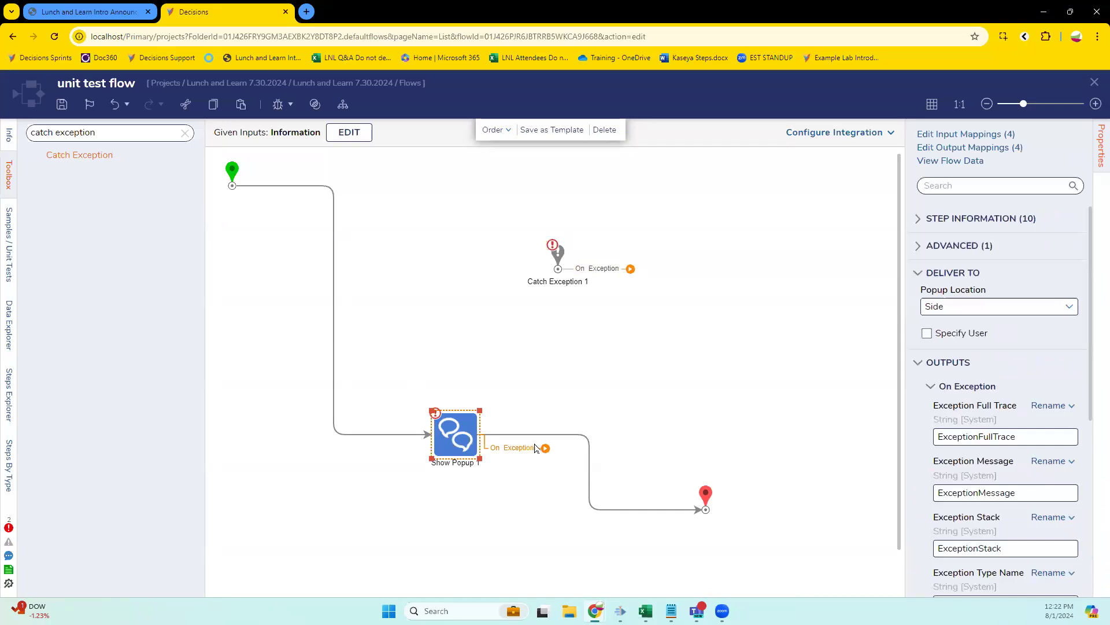
key(Delete)
click(105, 132)
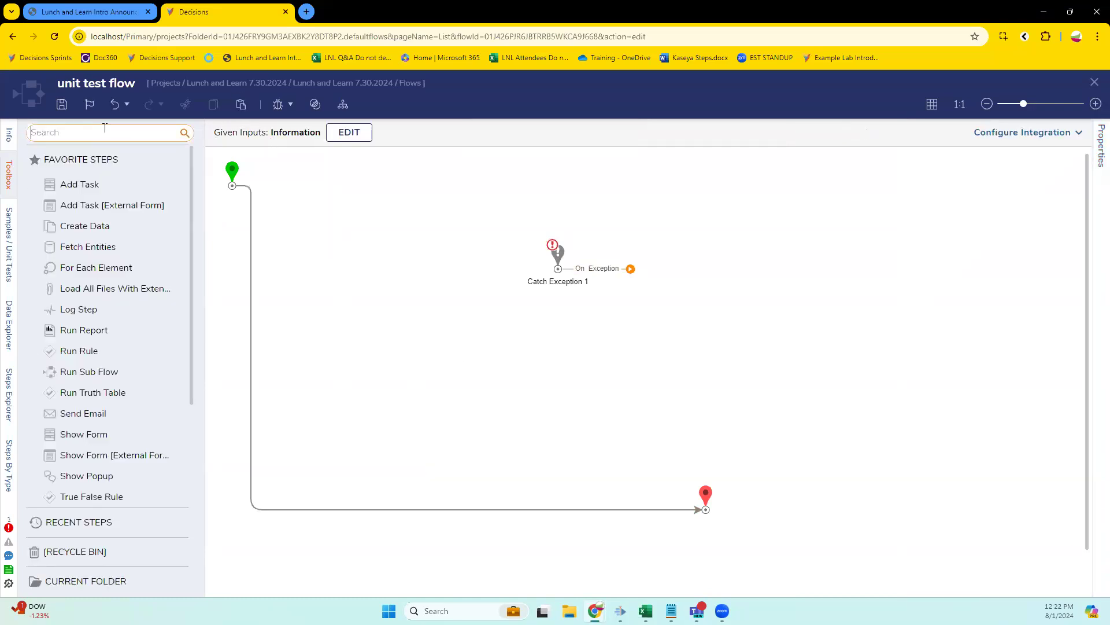
text(multiply)
drag(62, 155, 110, 197)
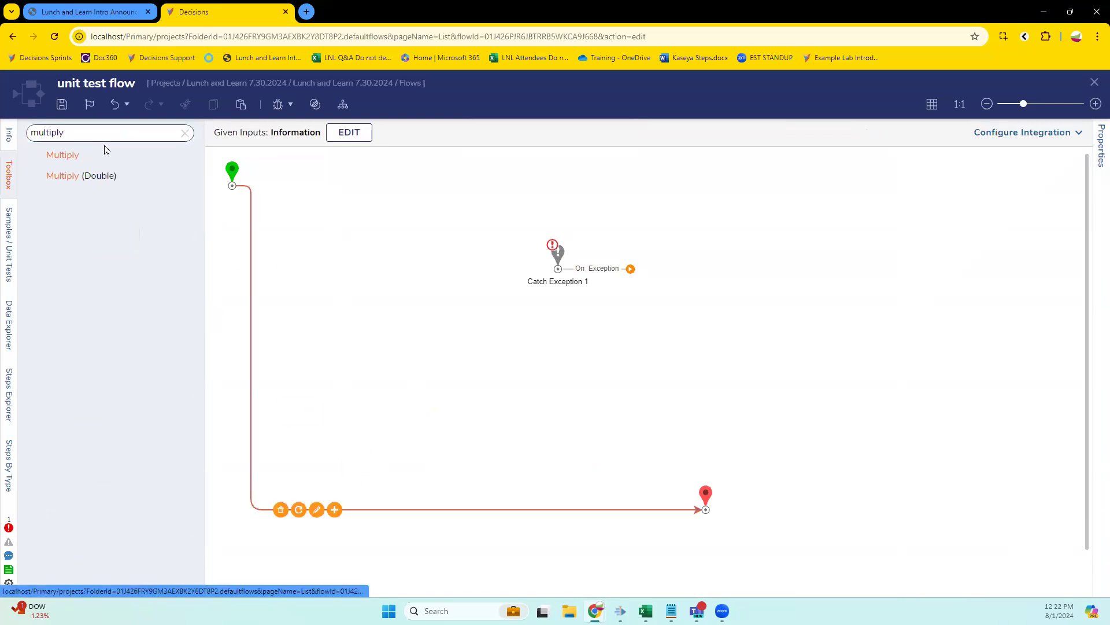
click(185, 133)
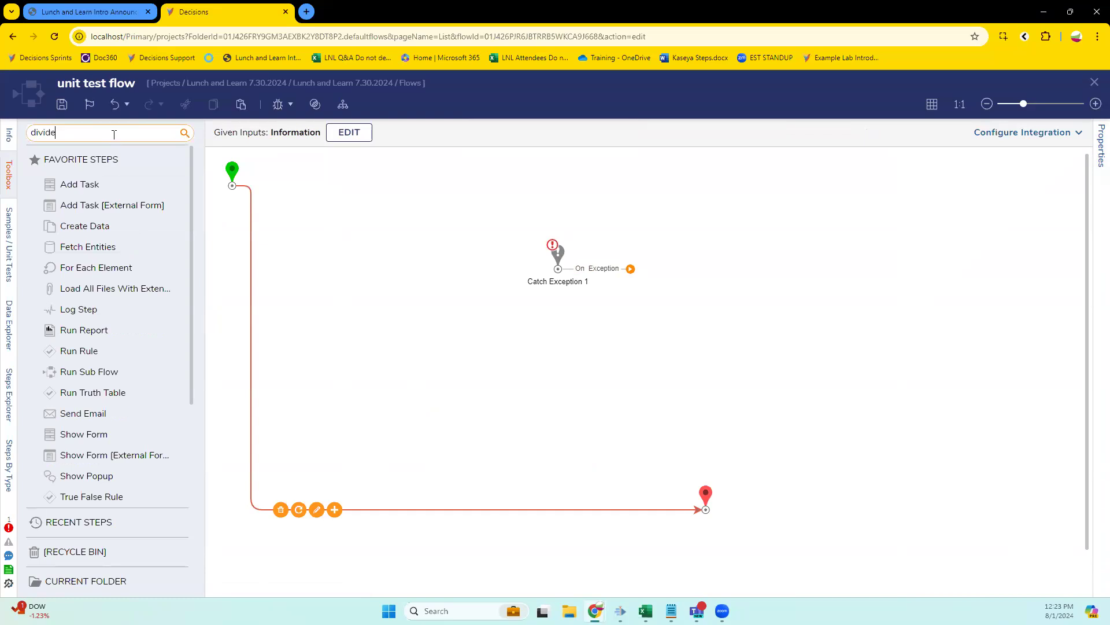
drag(66, 154, 318, 512)
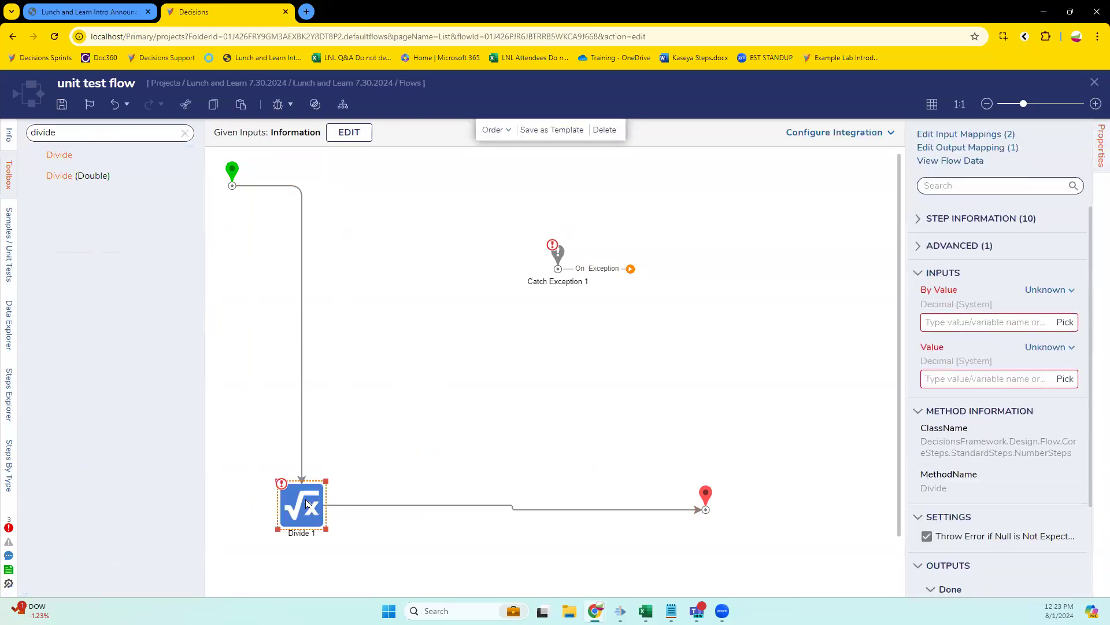
Set the Divide step's By Value and Value inputs to constant 0, and move Catch Exception closer to the Divide step.
click(1049, 290)
click(957, 240)
text(0.)
key(Down)
key(Down)
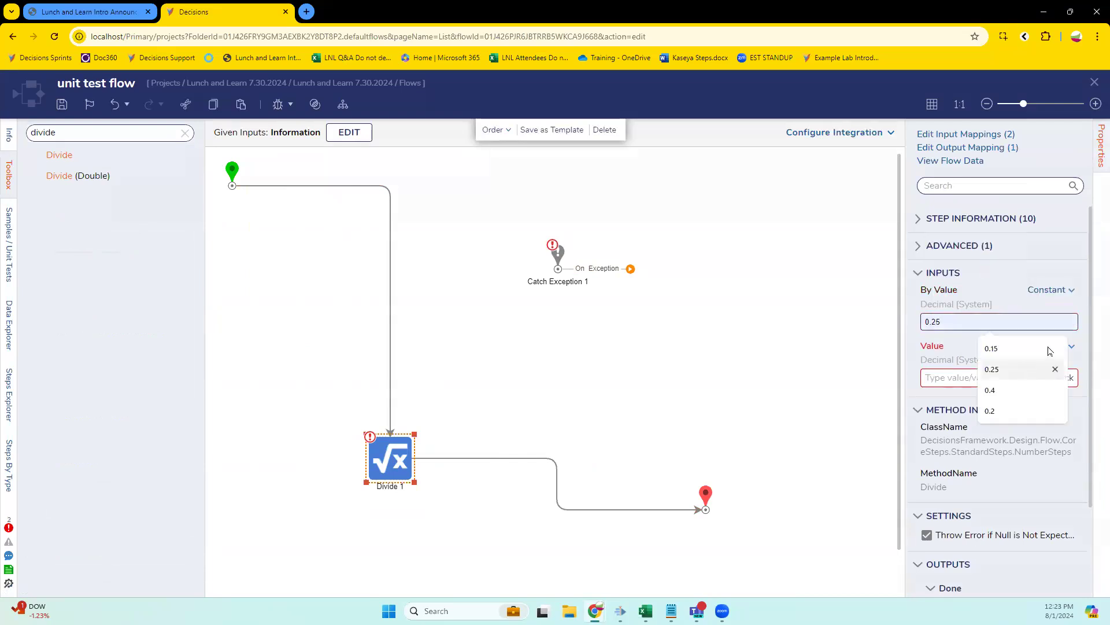
click(1049, 347)
click(957, 298)
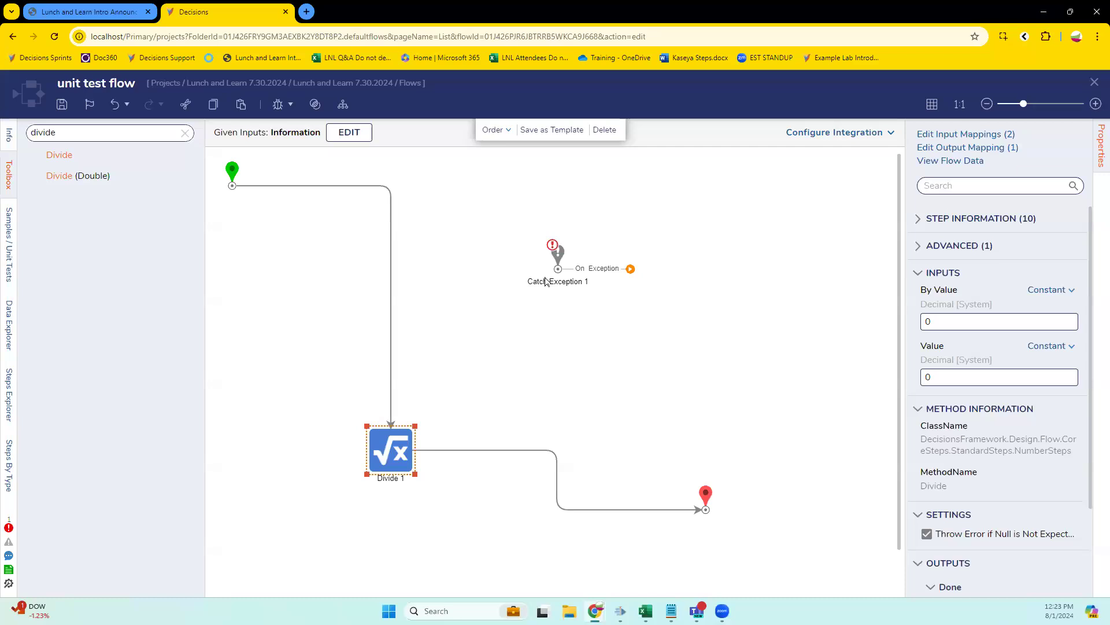
drag(557, 263, 516, 303)
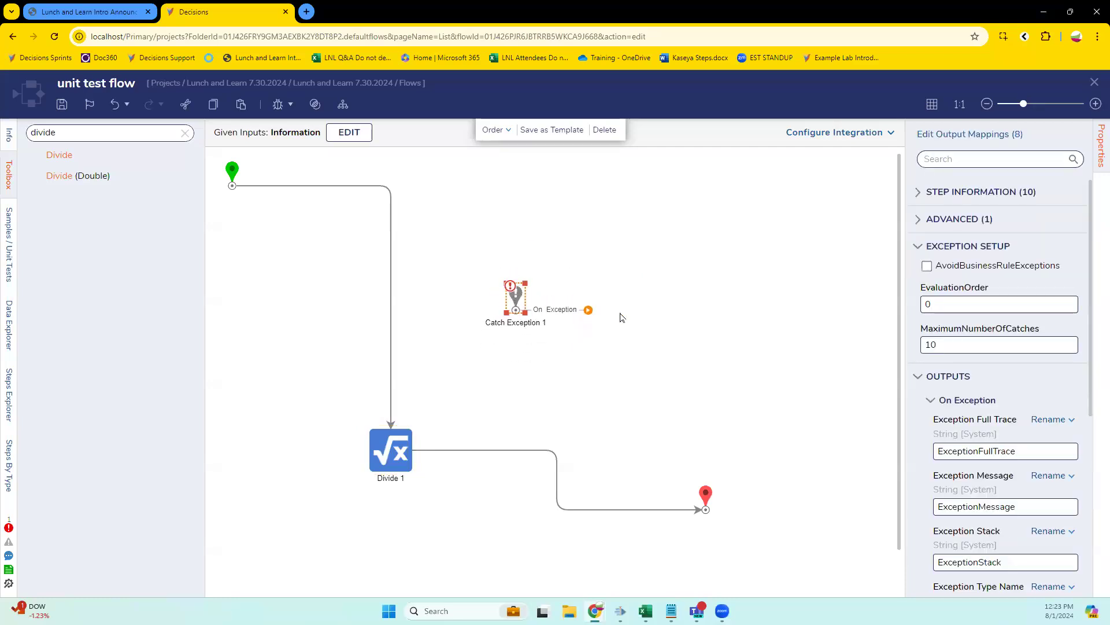
Add a Log step after Catch Exception and build its merged text from Exception Message, Step Name and a Flow Data field.
click(186, 133)
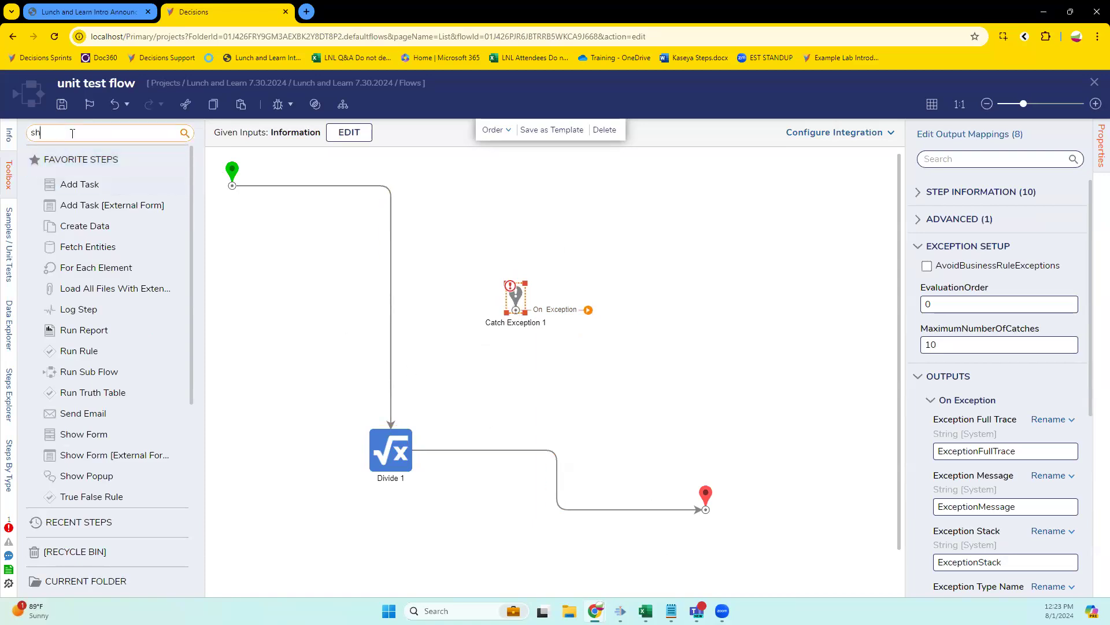
drag(63, 175, 626, 320)
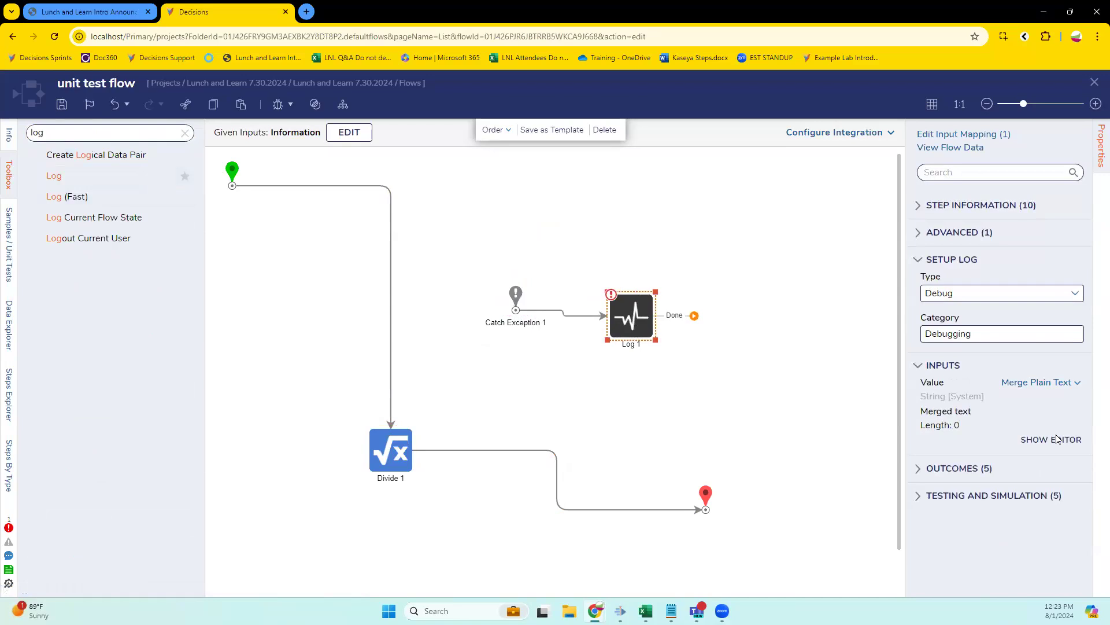
click(1051, 441)
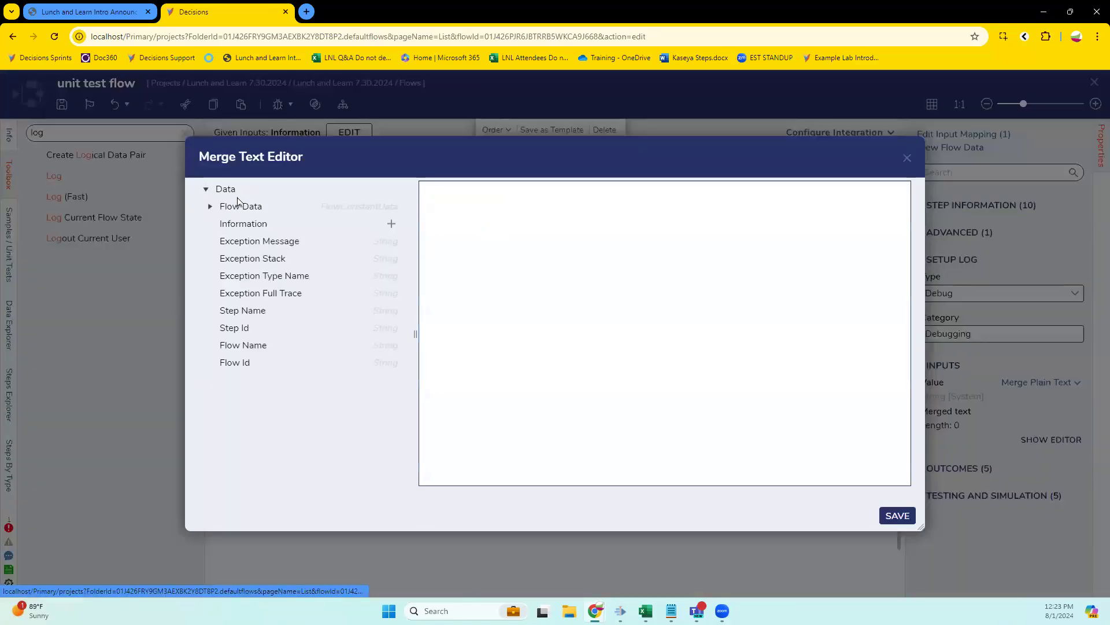
click(391, 242)
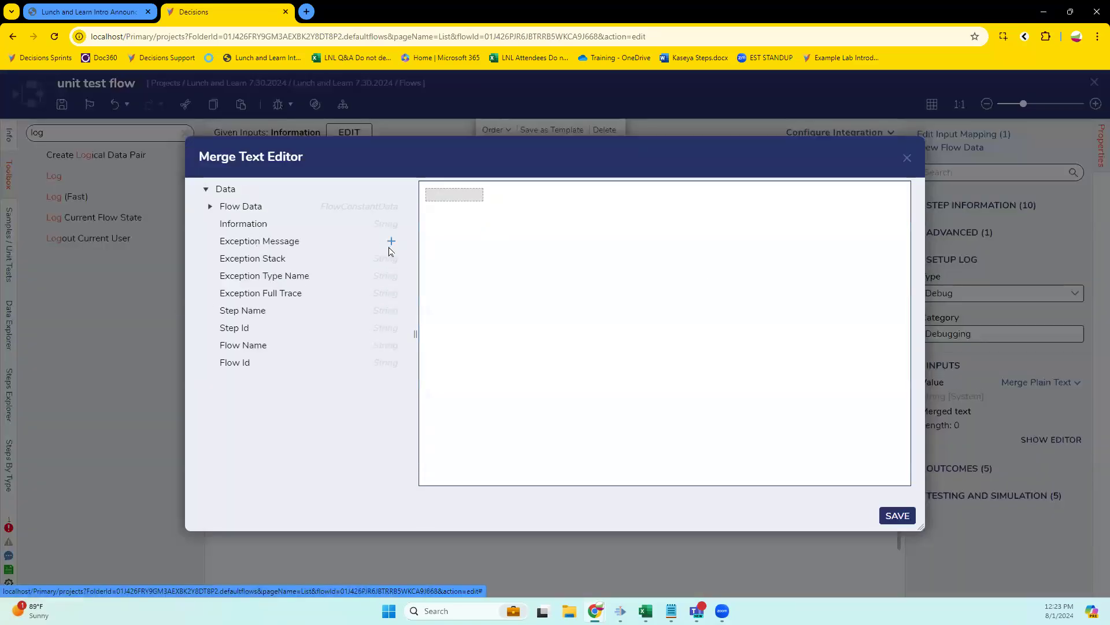
click(392, 312)
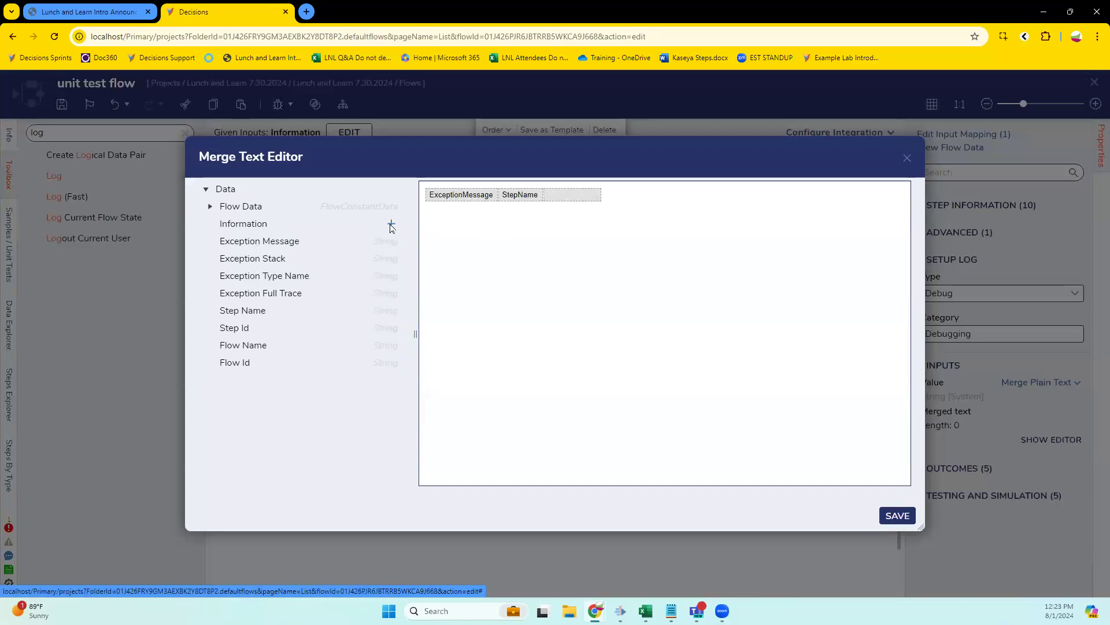
click(272, 207)
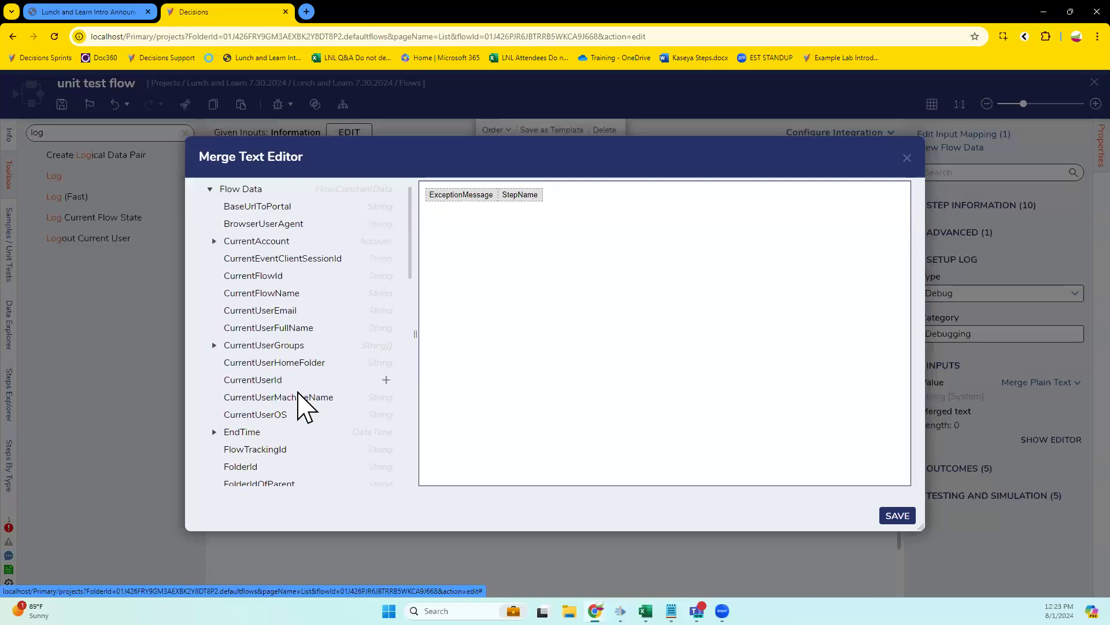
scroll(342, 445, down, 5)
scroll(347, 442, down, 5)
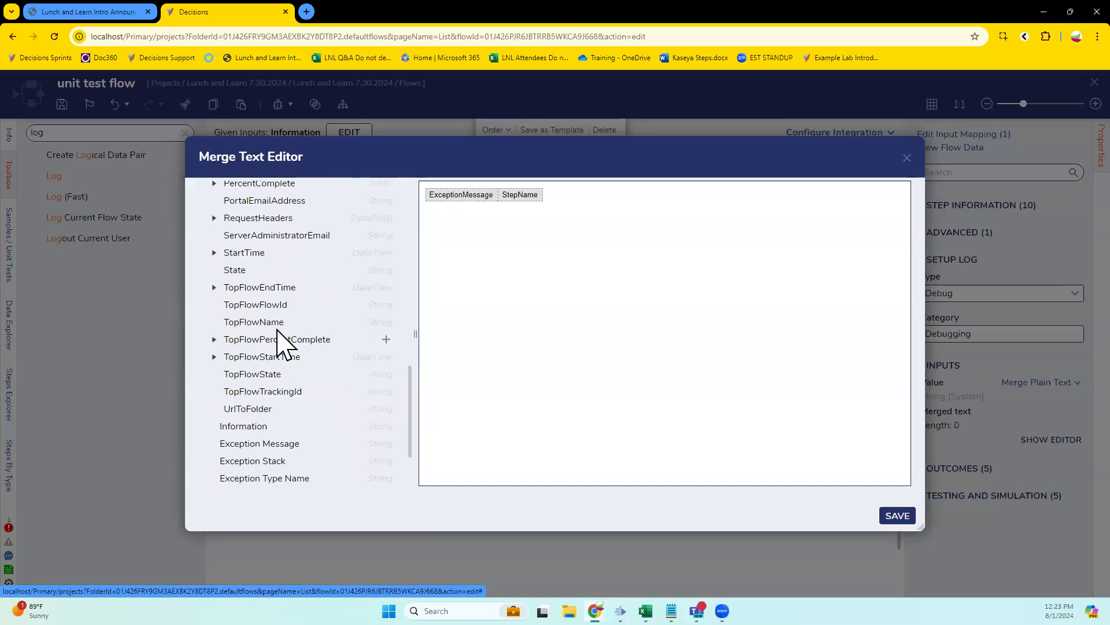
click(385, 356)
click(897, 516)
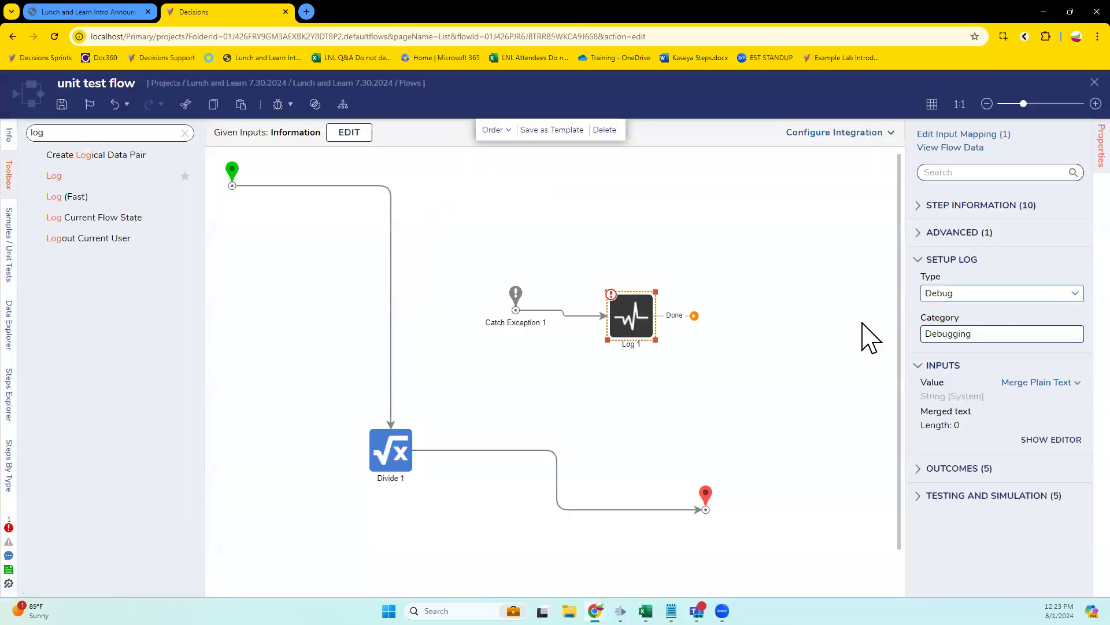
Replace the Log step with a Show Popup step connected to Catch Exception's On Exception path.
mouse_move(633, 308)
mouse_down()
mouse_move(610, 301)
mouse_move(624, 323)
mouse_up()
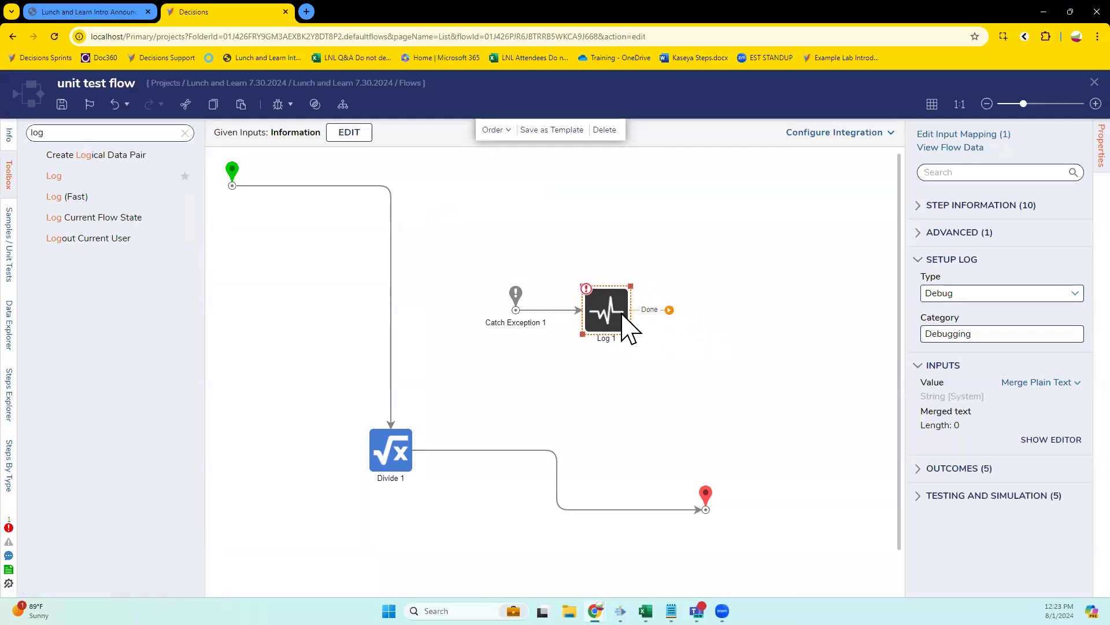
key(Delete)
click(185, 133)
click(140, 134)
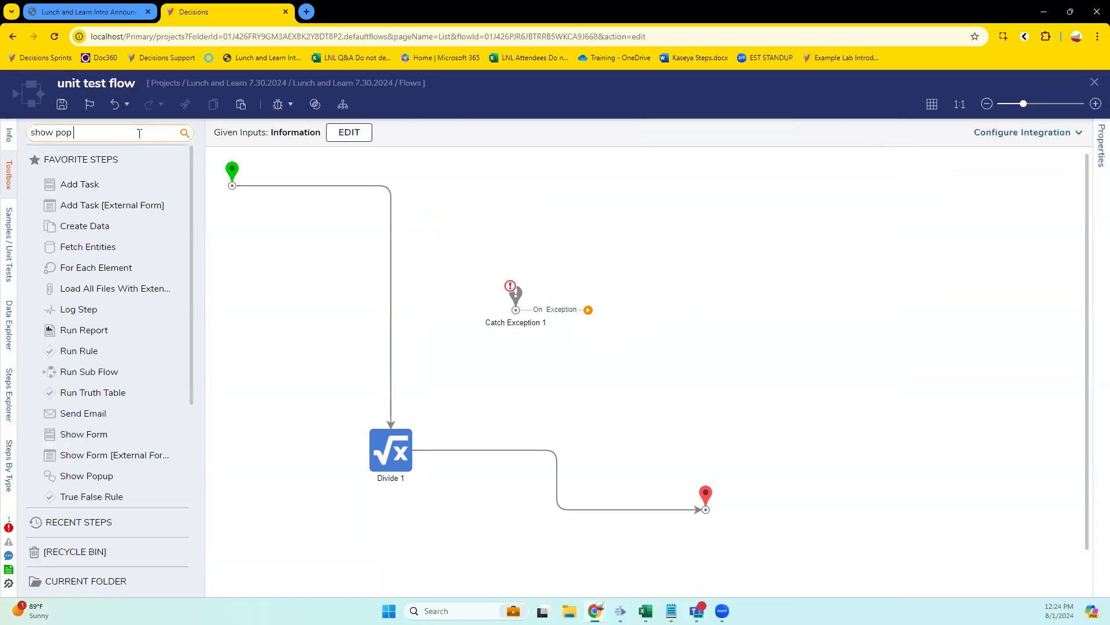
drag(73, 155, 592, 312)
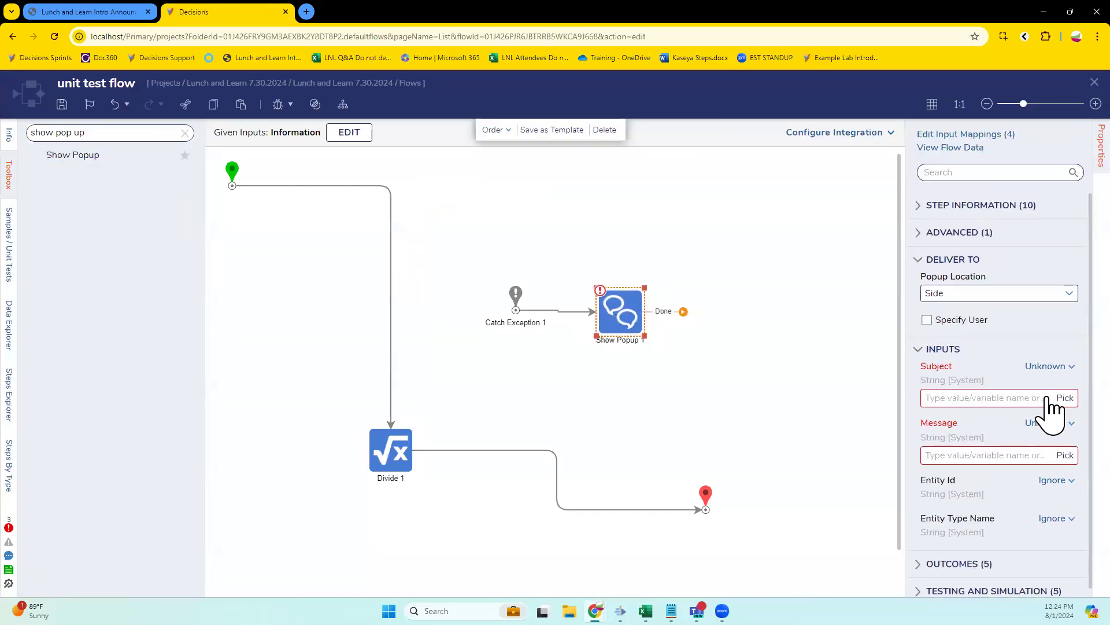
Set the Show Popup subject to the constant "There was an exception".
click(1049, 366)
click(949, 300)
click(982, 397)
text(There)
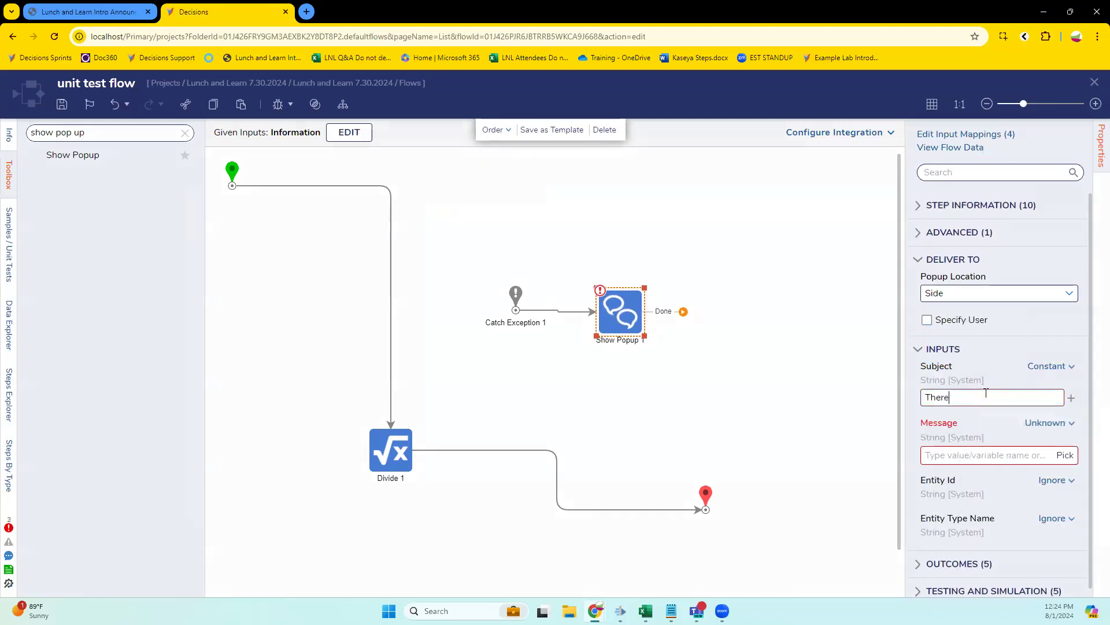
text( was an exception)
Set the Show Popup message to select Exception Message from the flow.
click(1047, 423)
click(983, 379)
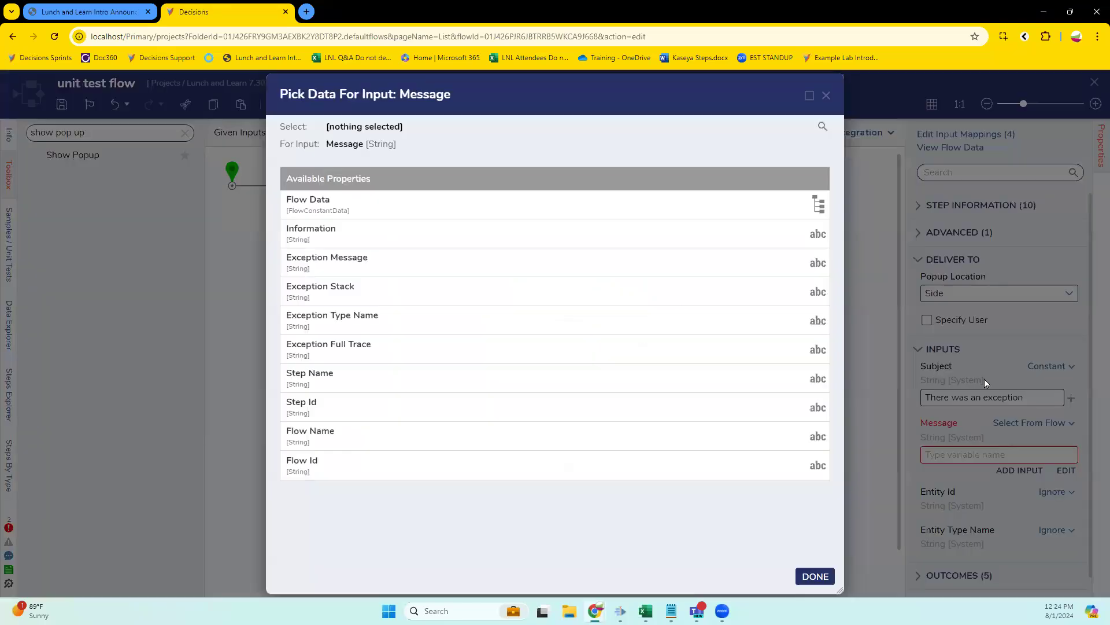
click(434, 263)
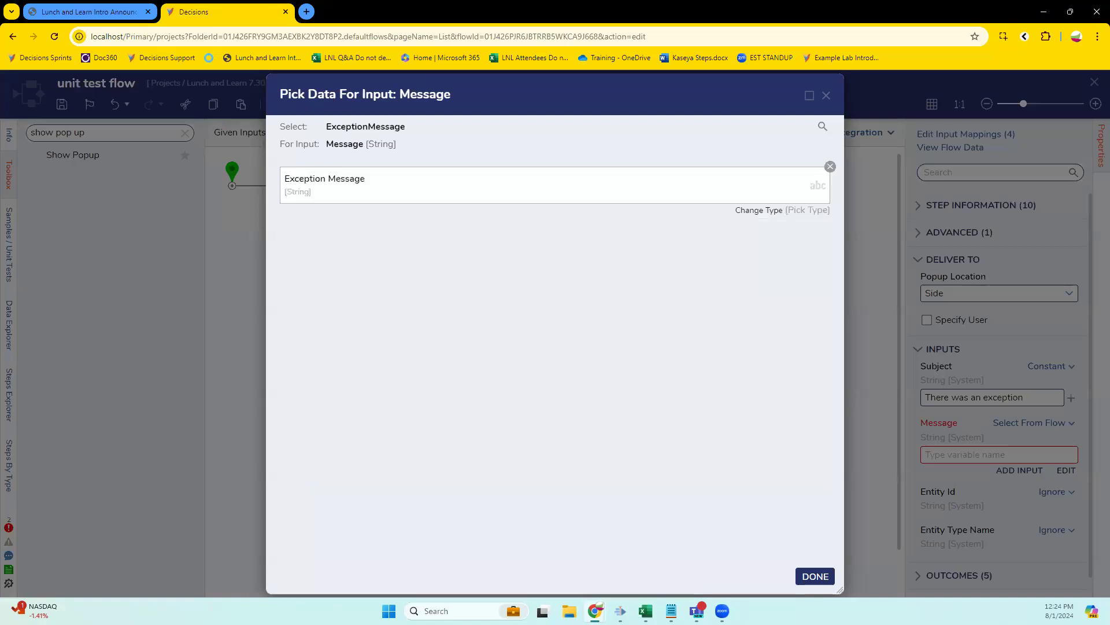
click(815, 576)
Connect Show Popup's Done path to the End step and save the flow.
drag(683, 313, 706, 509)
click(784, 321)
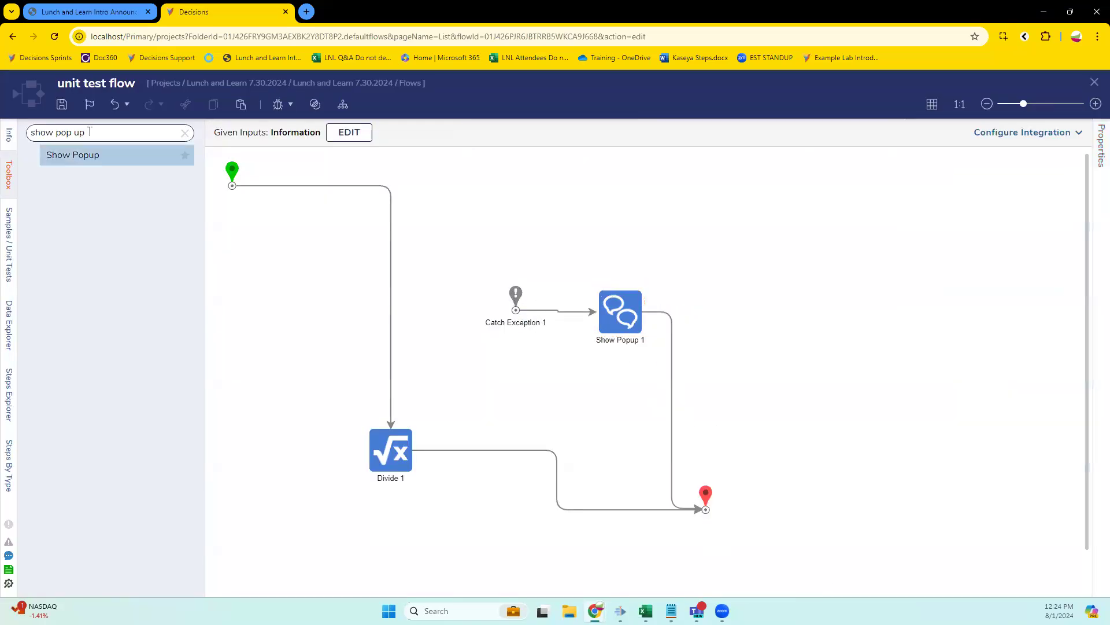
click(62, 104)
click(700, 391)
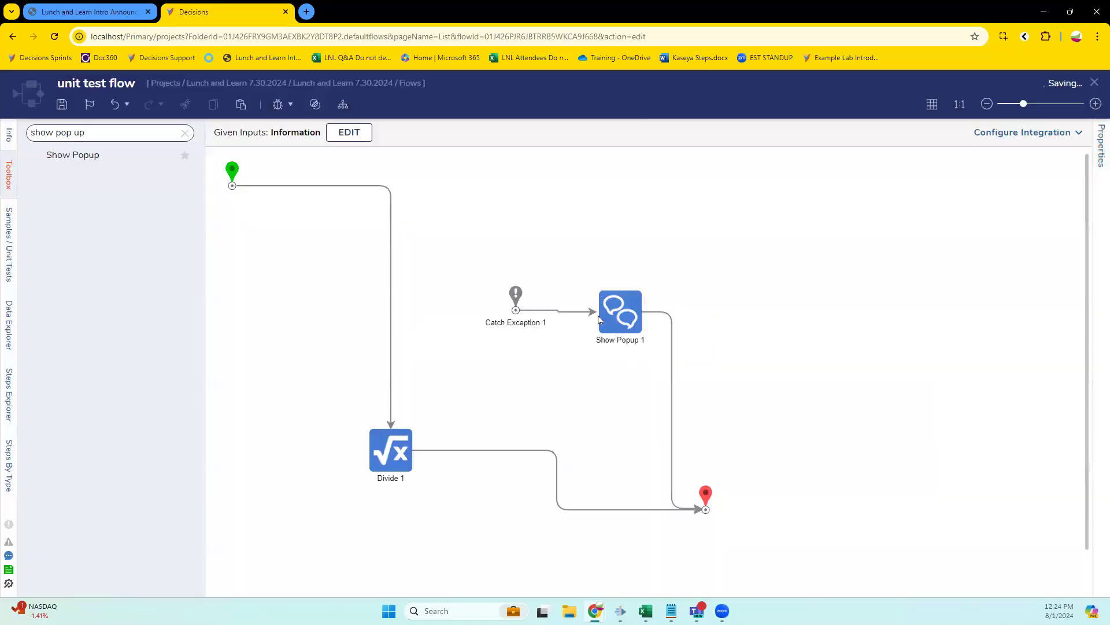
Debug the flow to check which path the divide-by-zero exception takes, and close the debugger.
click(278, 104)
click(872, 300)
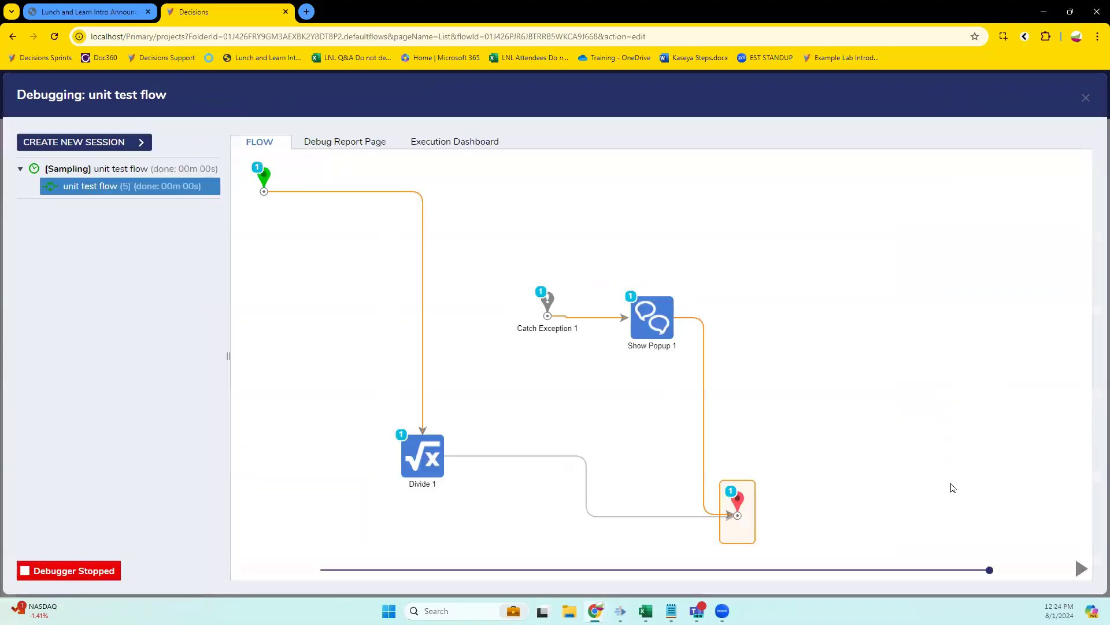
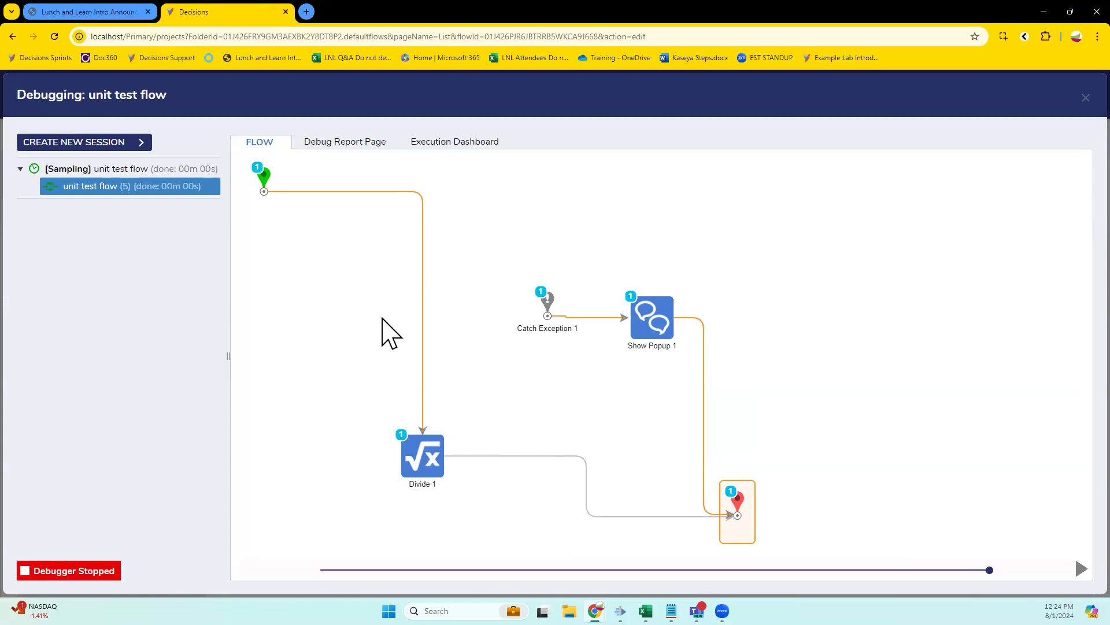
click(1086, 98)
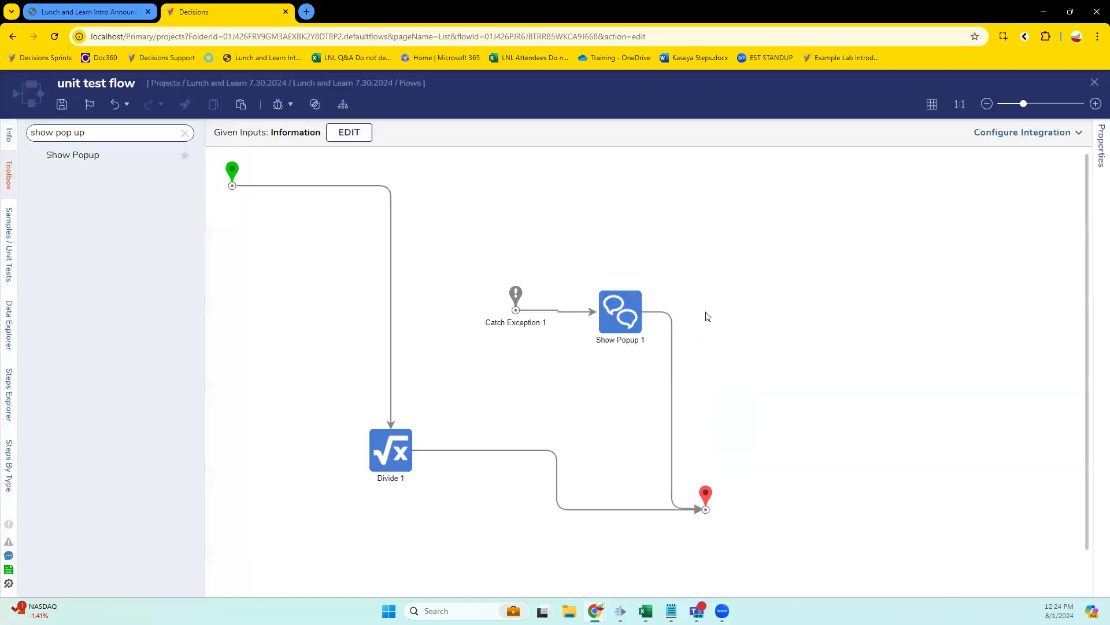
Enable Add Outcome for Exception on the Divide step.
click(401, 452)
scroll(967, 560, down, 3)
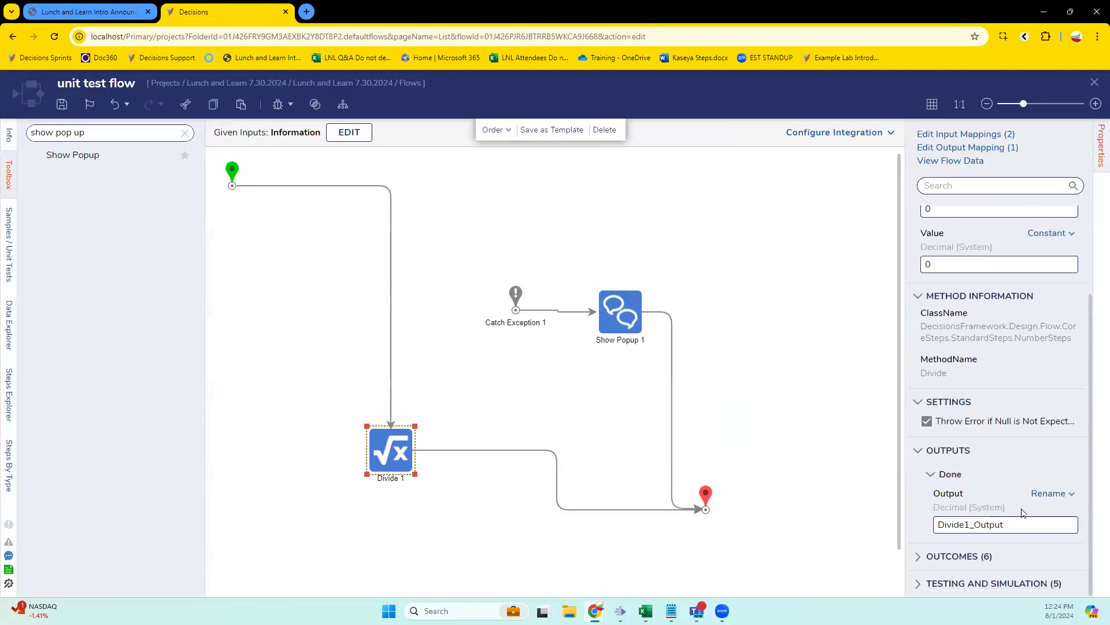
click(967, 560)
scroll(967, 560, down, 1)
click(927, 518)
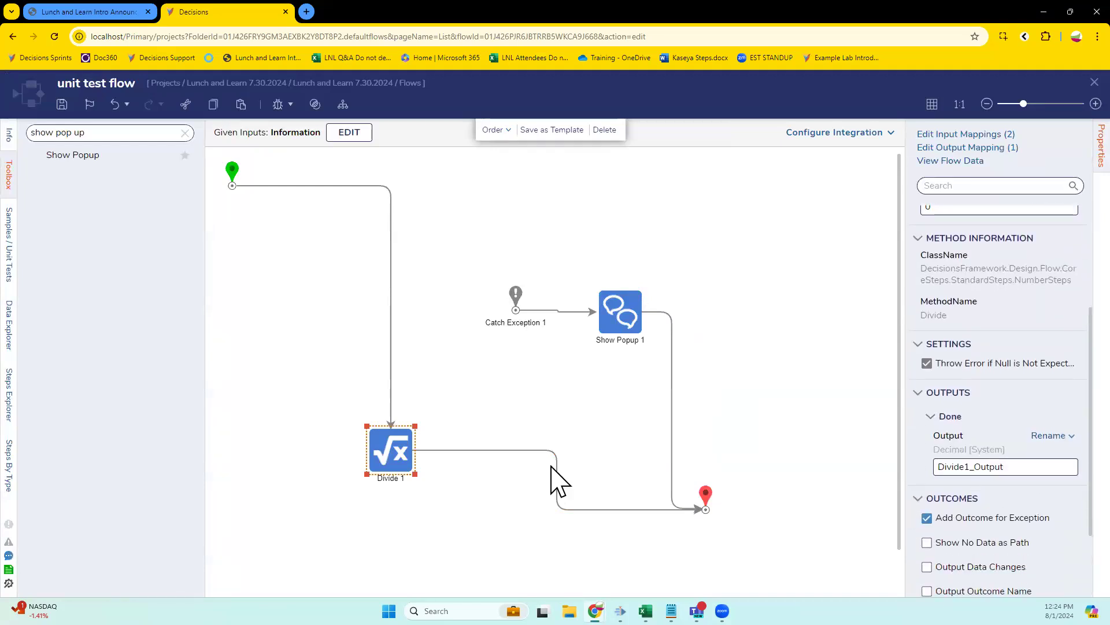
drag(514, 307, 532, 342)
click(696, 135)
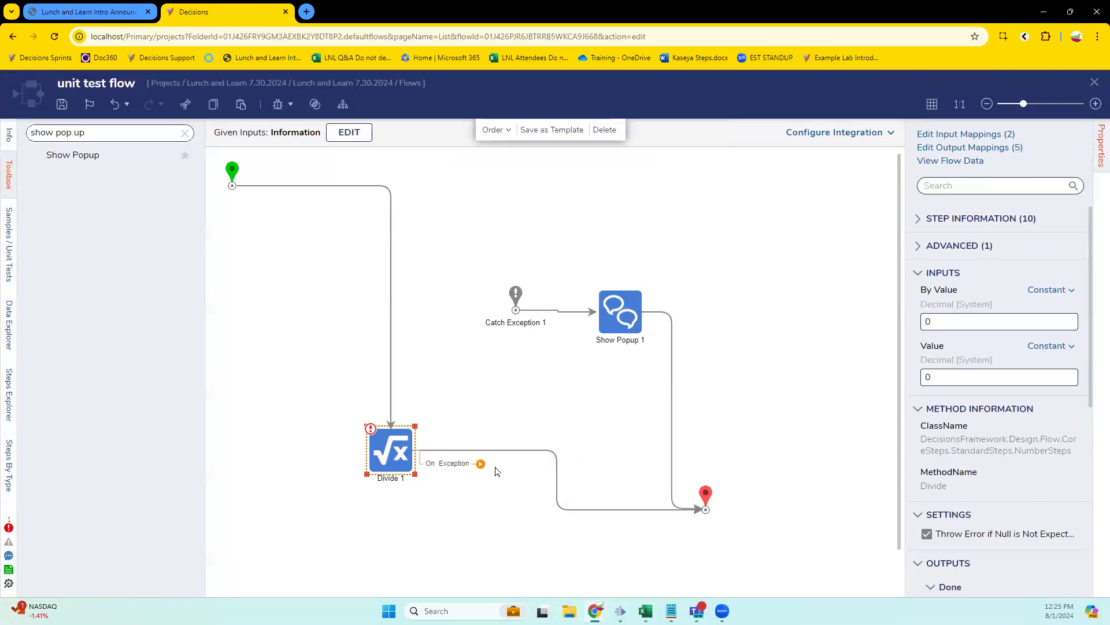
Turn off Add Outcome for Exception on the Divide step.
scroll(1029, 445, down, 6)
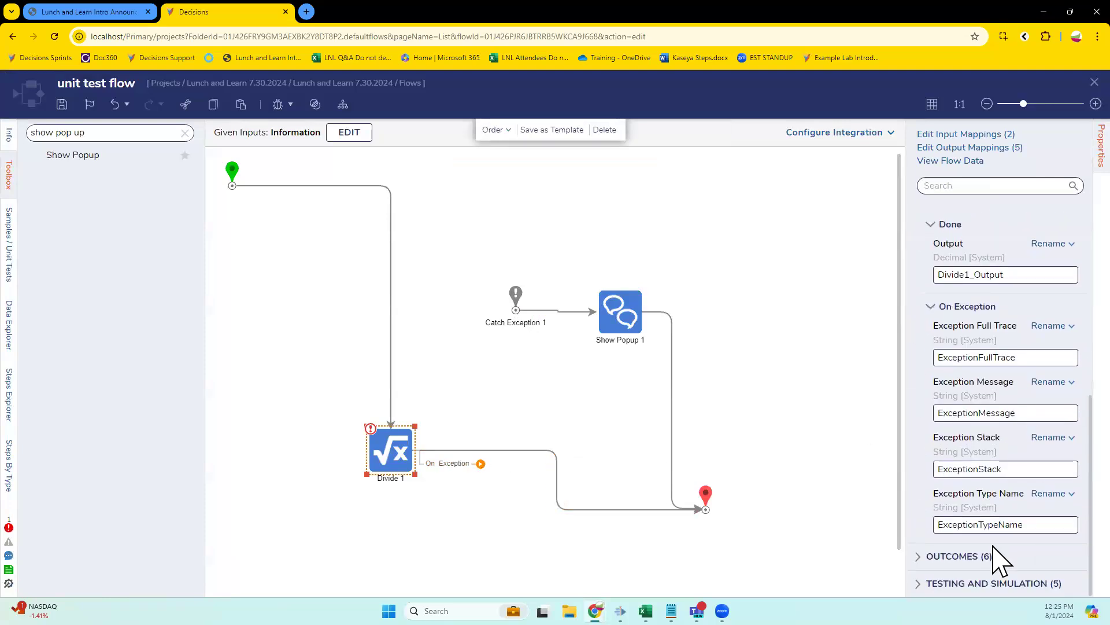
click(996, 558)
click(927, 576)
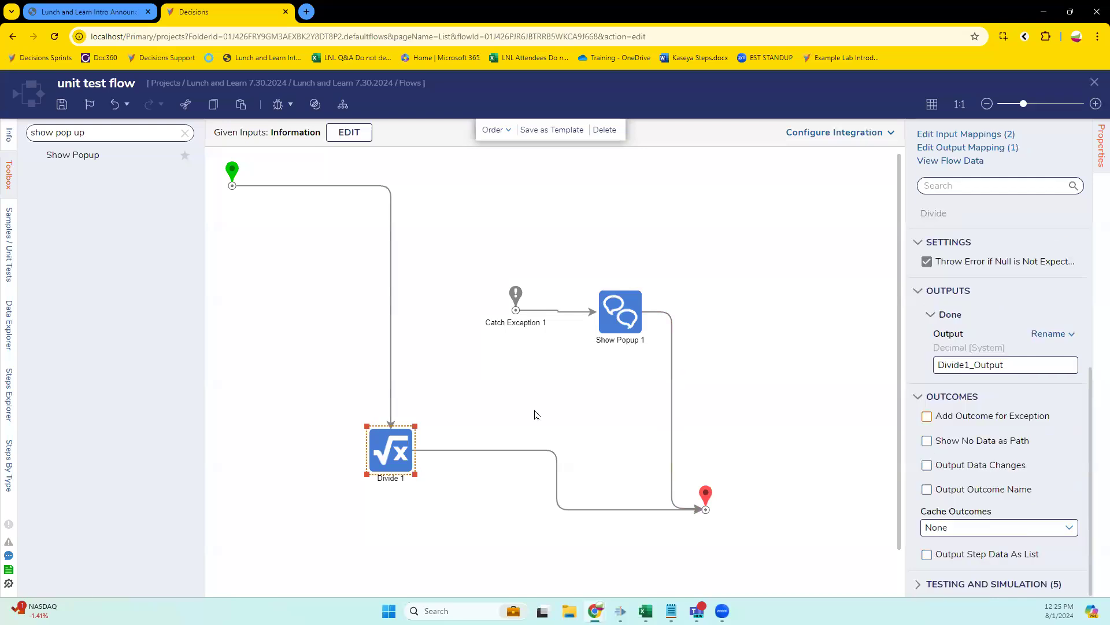
click(485, 409)
Save the flow and run it in the debugger with the popup delivered to the side.
click(62, 104)
click(679, 383)
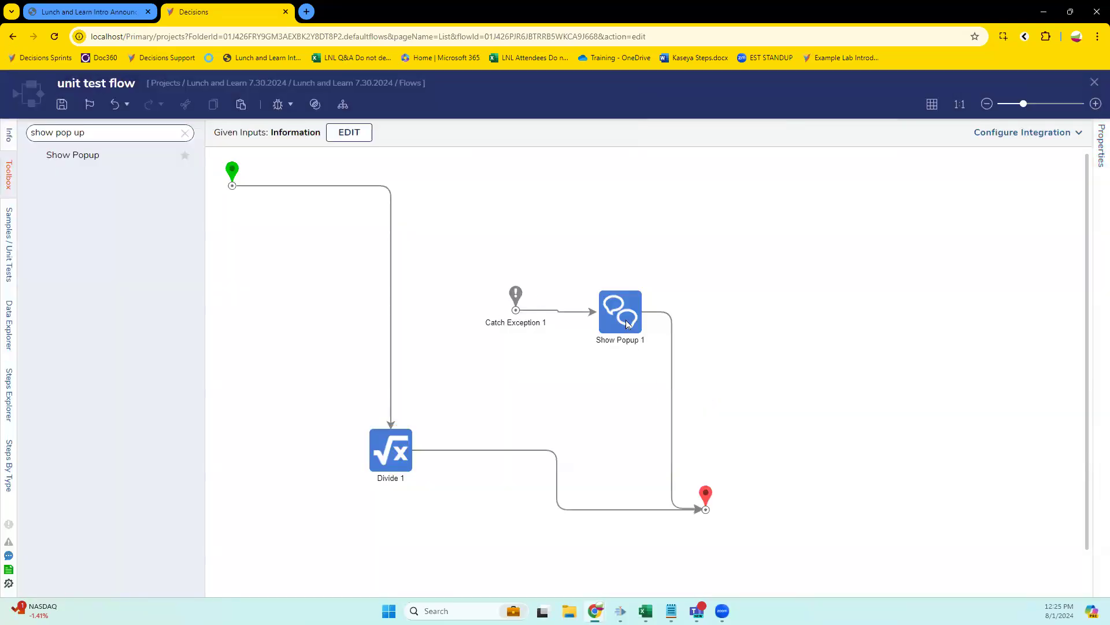
click(628, 324)
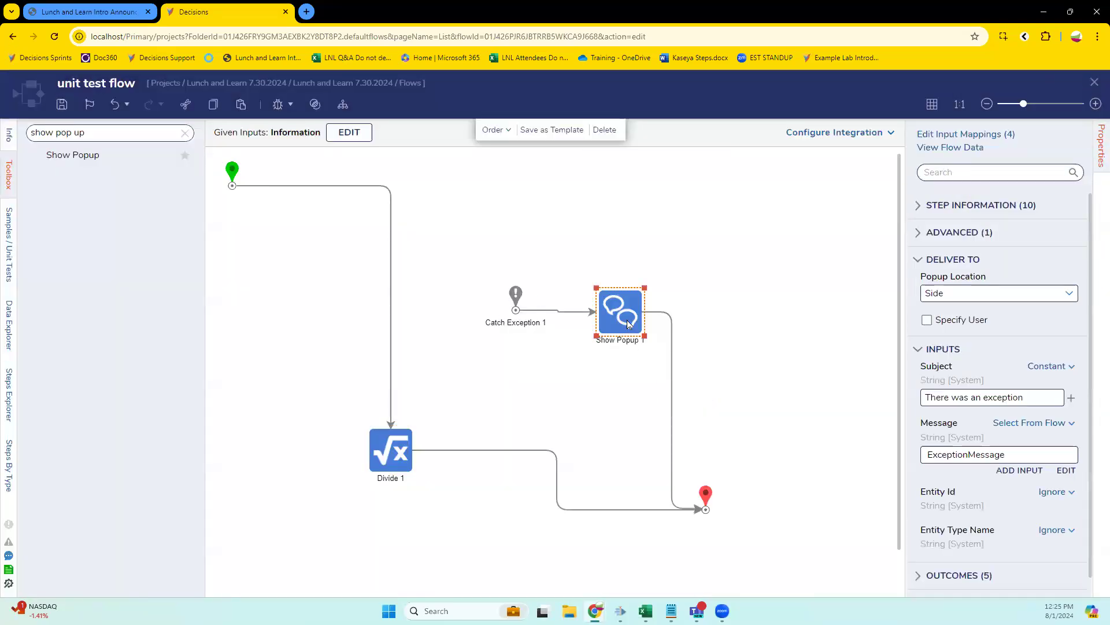
click(278, 104)
click(843, 297)
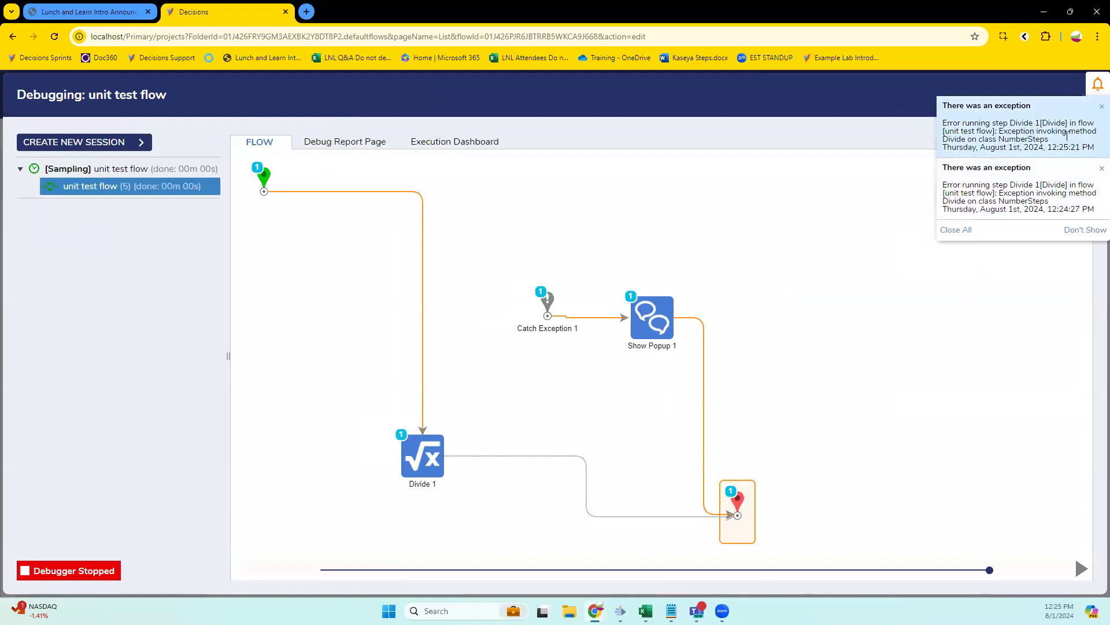
Examine the exception message in the popup notifications, dismiss both of them and close the debugger.
drag(962, 123, 1073, 145)
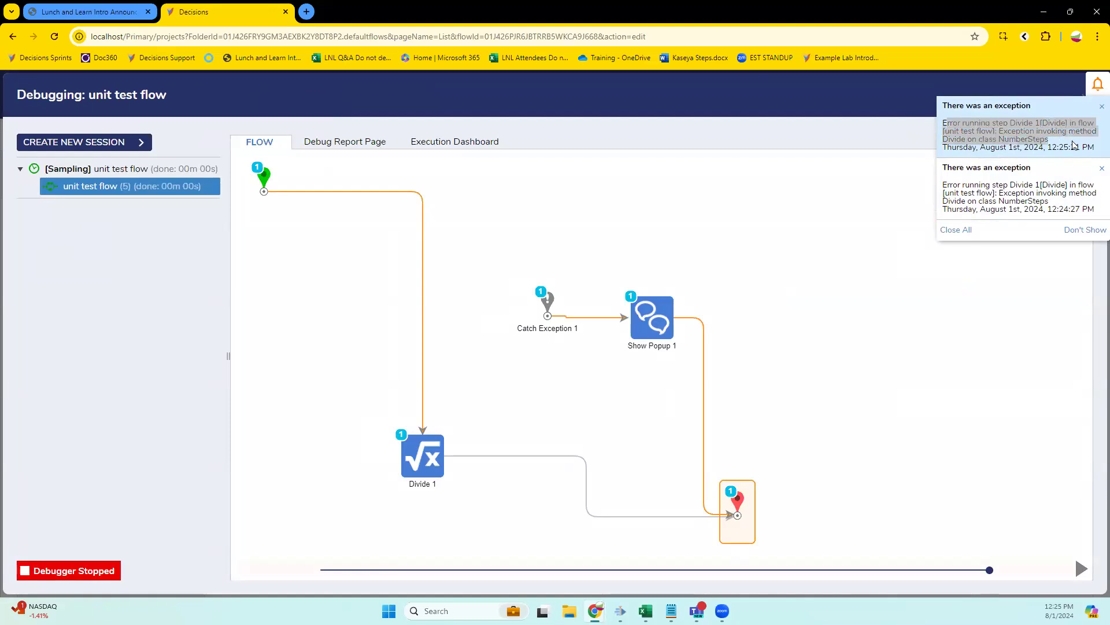
click(989, 119)
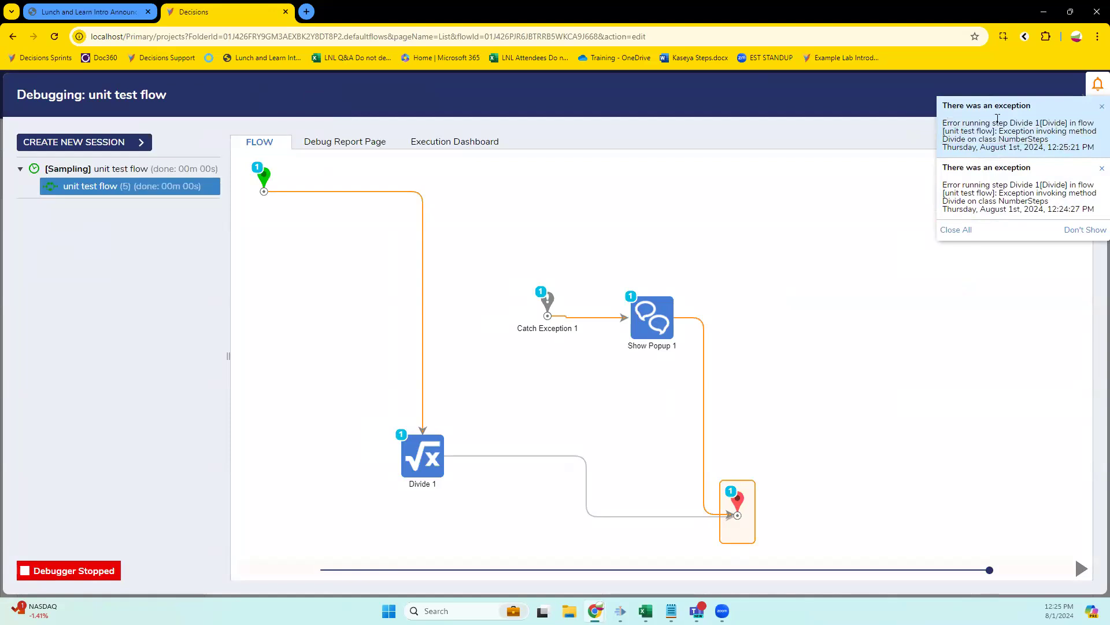
drag(1007, 115, 1093, 118)
click(1102, 106)
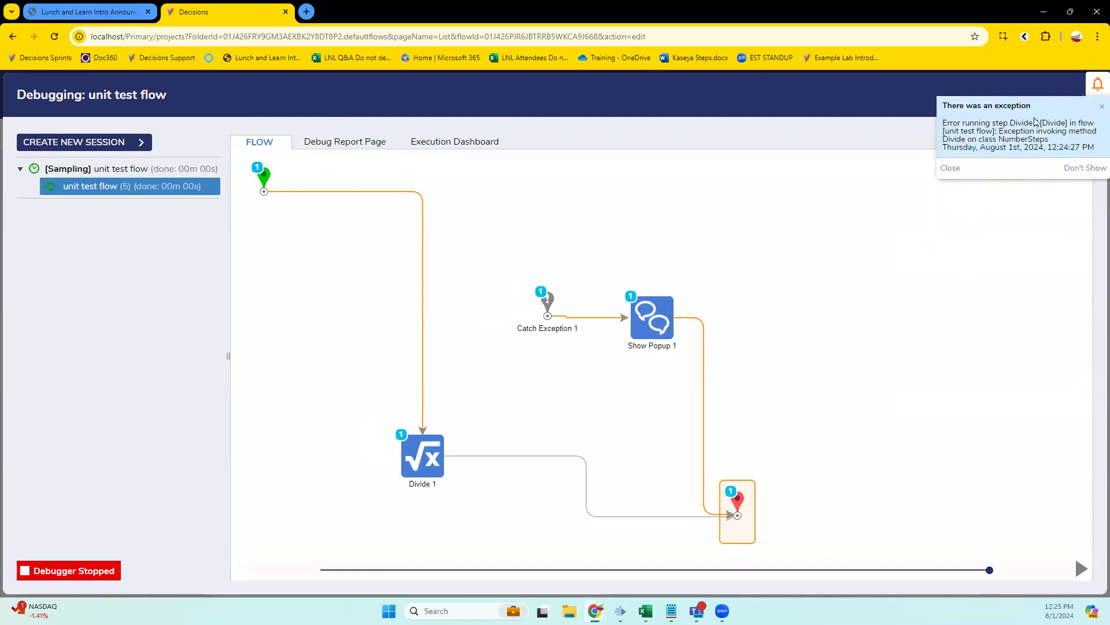
click(957, 167)
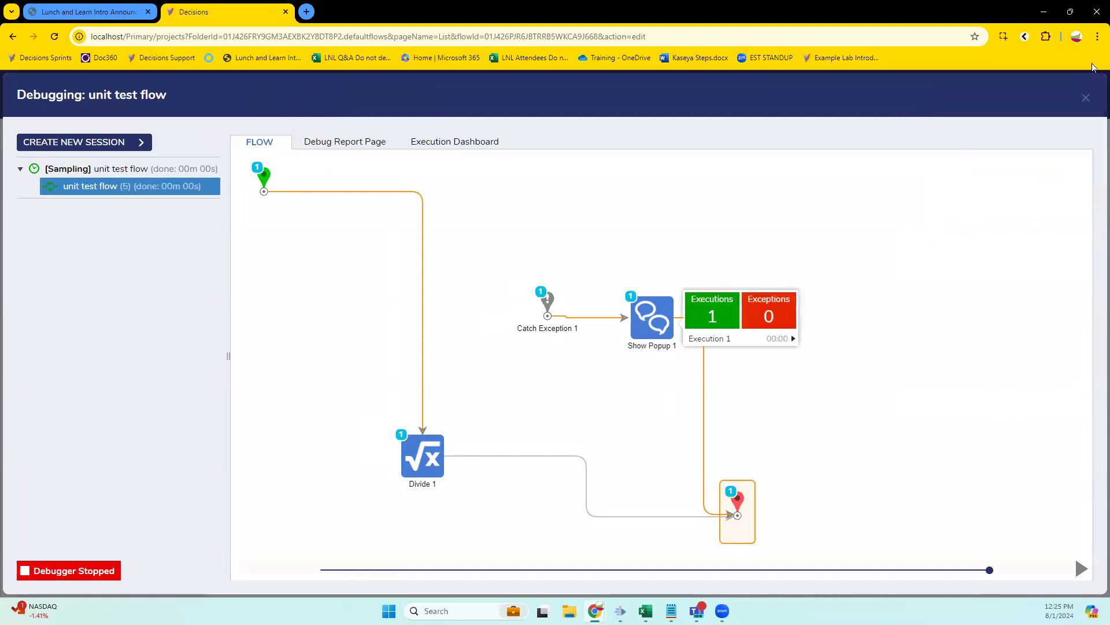
click(1085, 98)
Set the Show Popup step's Popup Location to Center and save the flow.
click(627, 312)
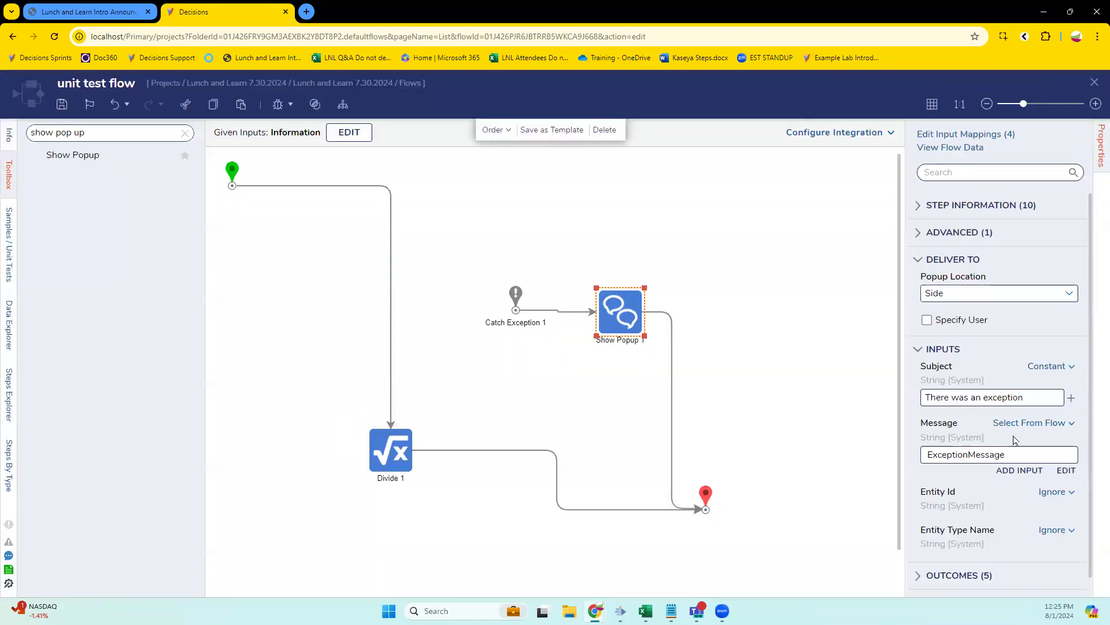
click(1068, 293)
click(940, 332)
click(61, 104)
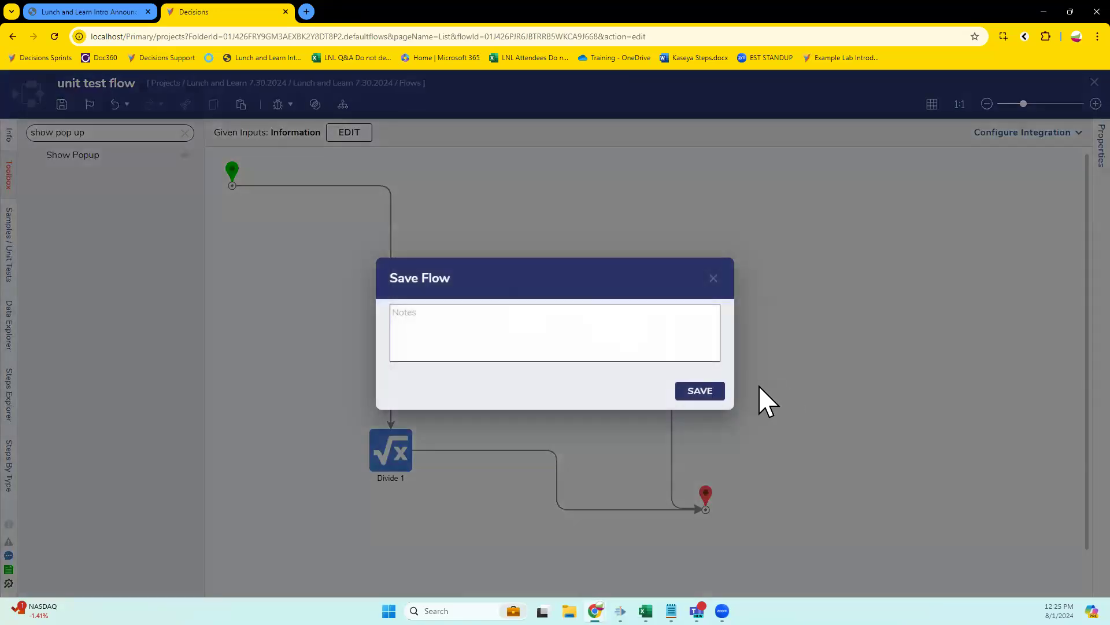
click(701, 391)
Debug the flow to view the centered exception popup, dismiss it and close the debugger.
click(278, 104)
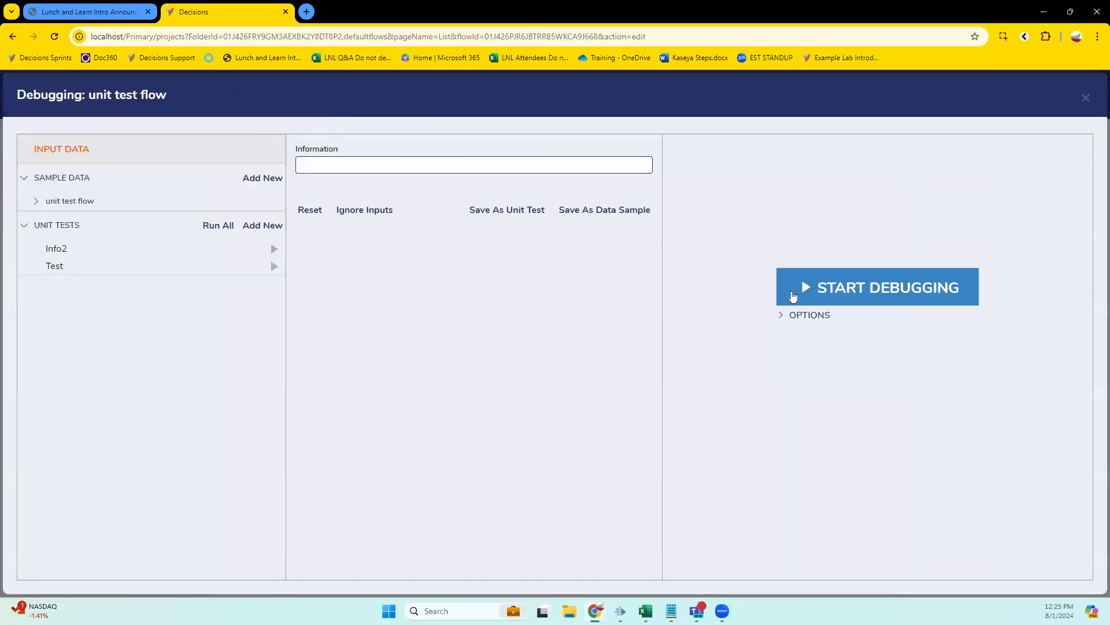
click(852, 302)
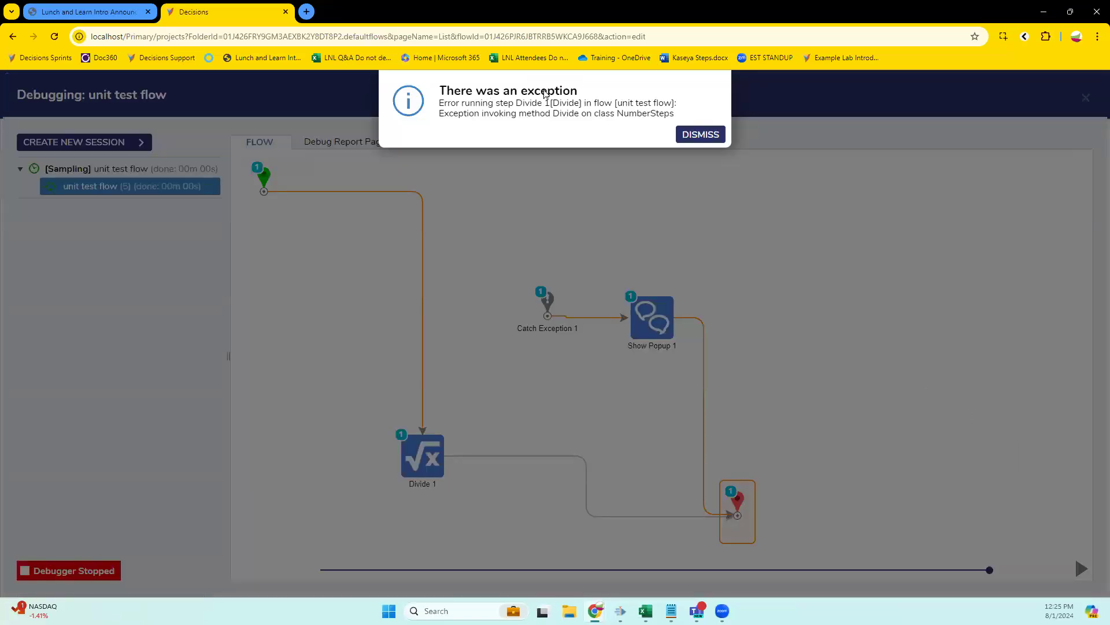
click(712, 201)
click(1086, 98)
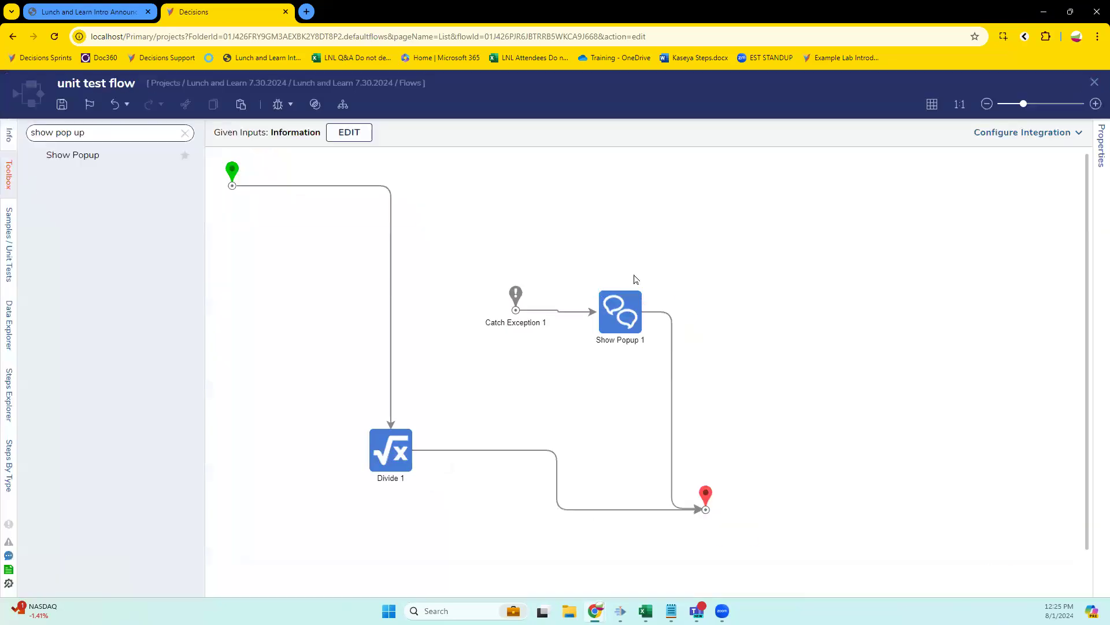
Switch the Show Popup message mapping to Merge Plain Text and open its text editor.
click(610, 320)
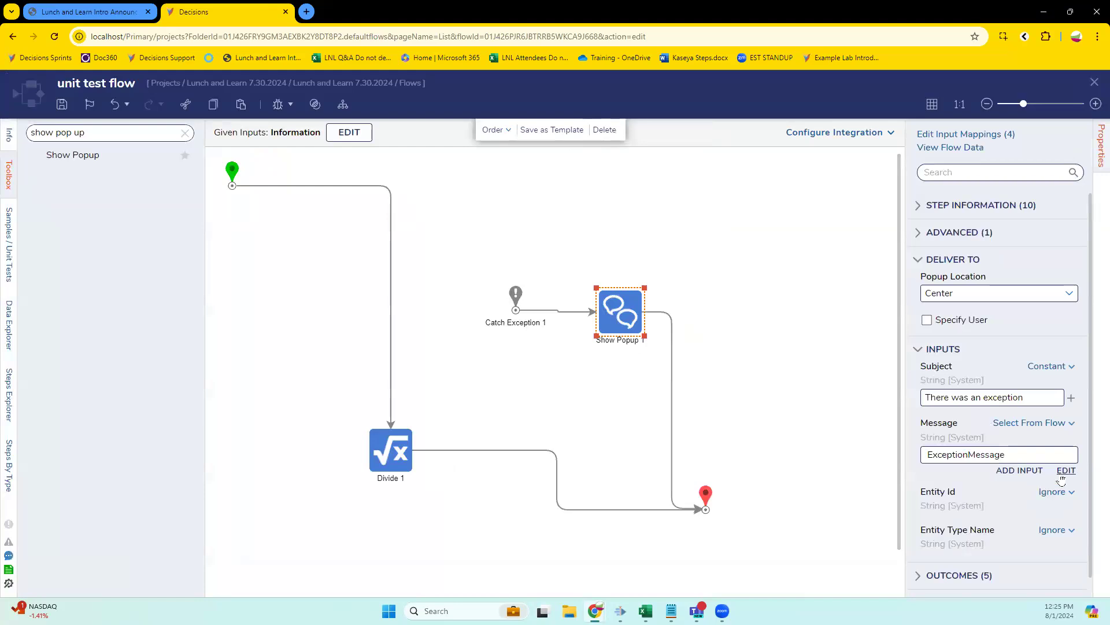
click(1061, 424)
click(953, 465)
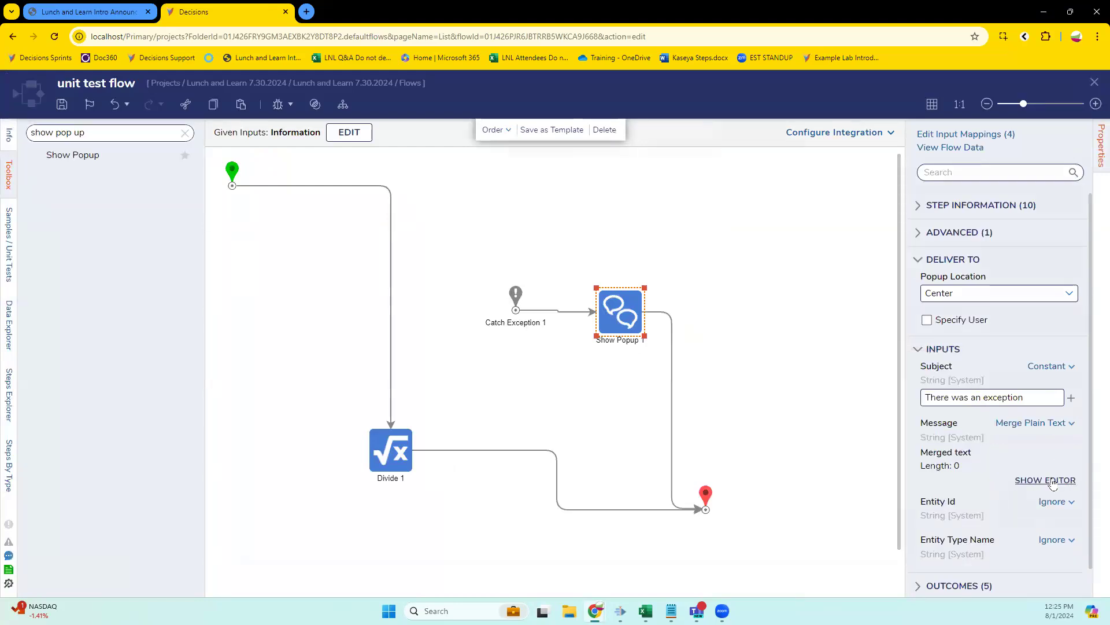
click(1045, 480)
Insert Exception Message, Exception Stack, Exception Type Name, Exception Full Trace, Step Name, Step Id, Flow Name and Flow Id into the merged text.
click(392, 240)
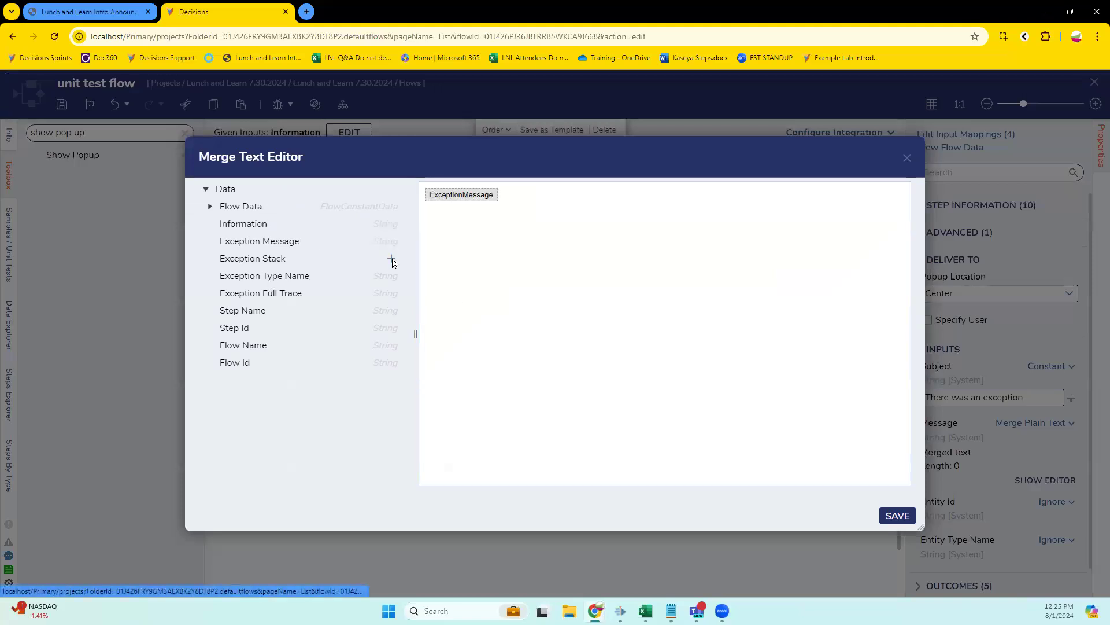
click(392, 258)
click(392, 275)
click(392, 293)
click(392, 309)
click(392, 327)
click(392, 345)
click(391, 362)
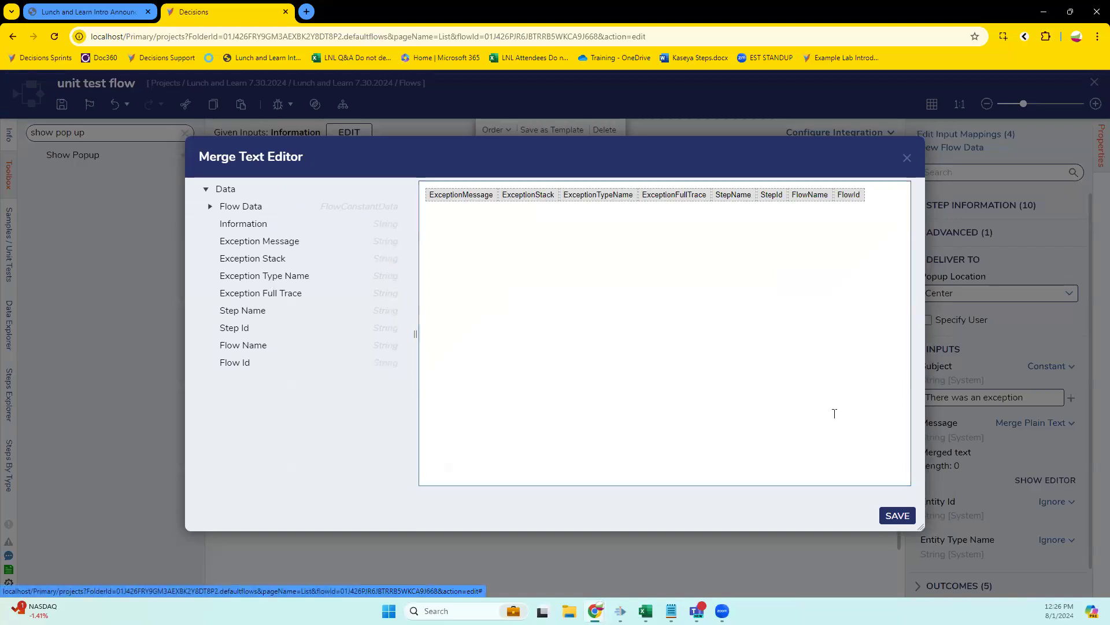
click(391, 224)
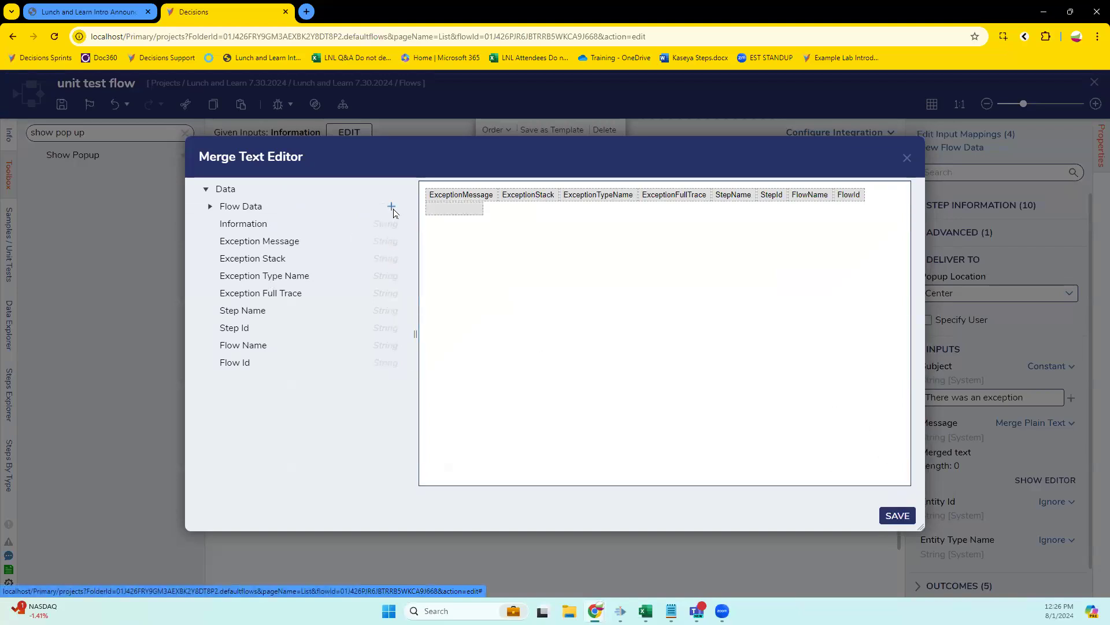
Add Flow Data's HttpMethod, InitiatingUserFullName, InitiatingUserMachineName, InitiatingUserOS and InitiatingUserEmail to the merged message and save the text.
click(210, 206)
scroll(335, 323, down, 4)
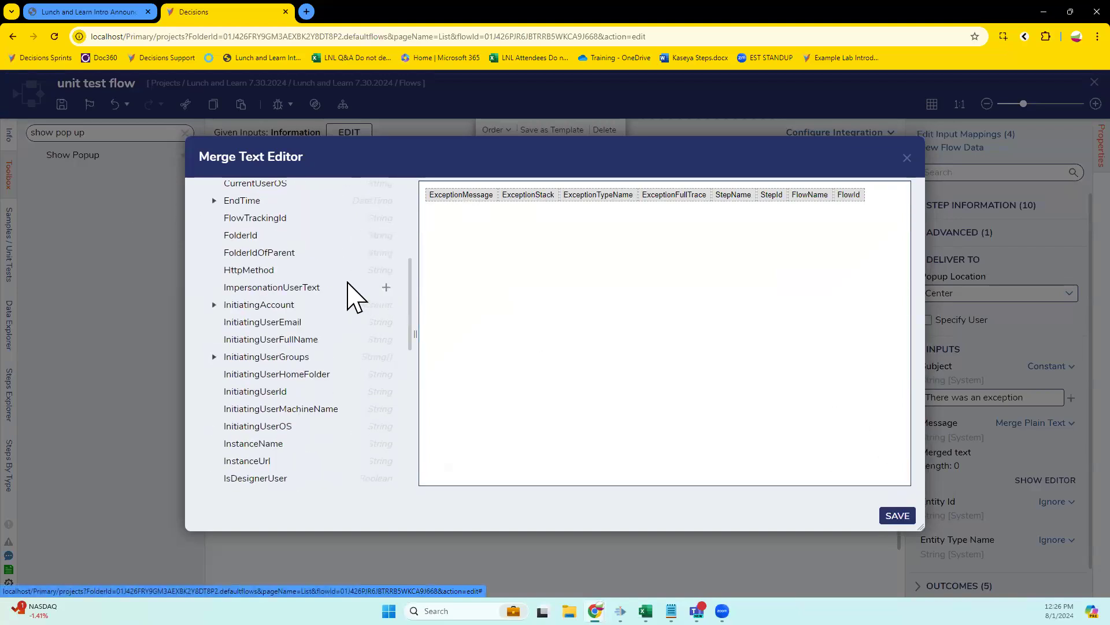
click(386, 270)
click(386, 338)
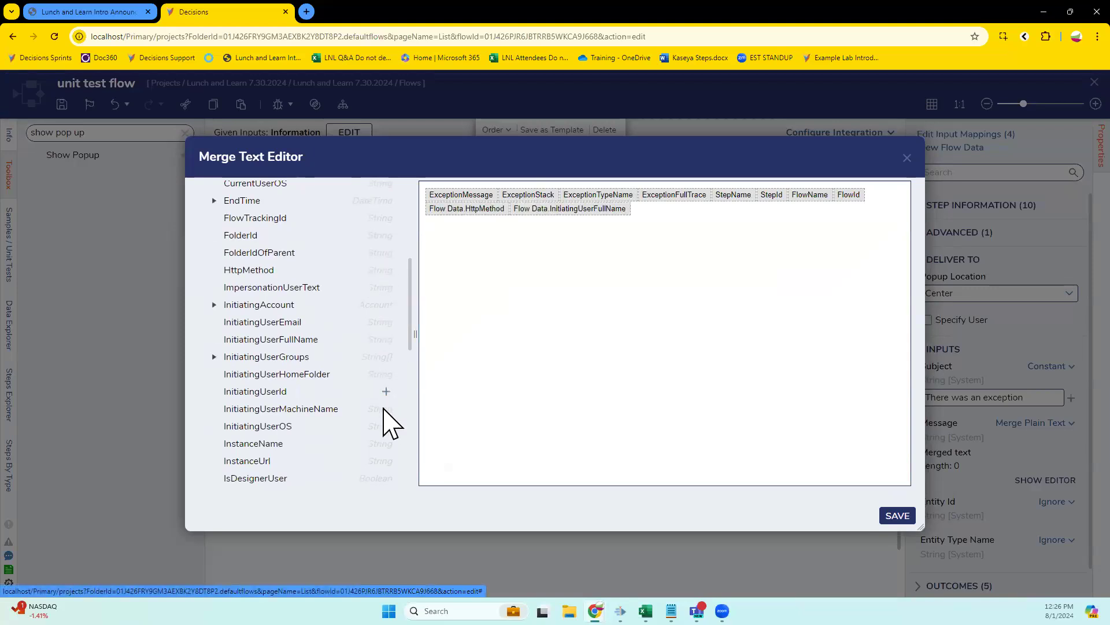
click(387, 408)
click(387, 426)
click(386, 408)
click(386, 339)
click(386, 322)
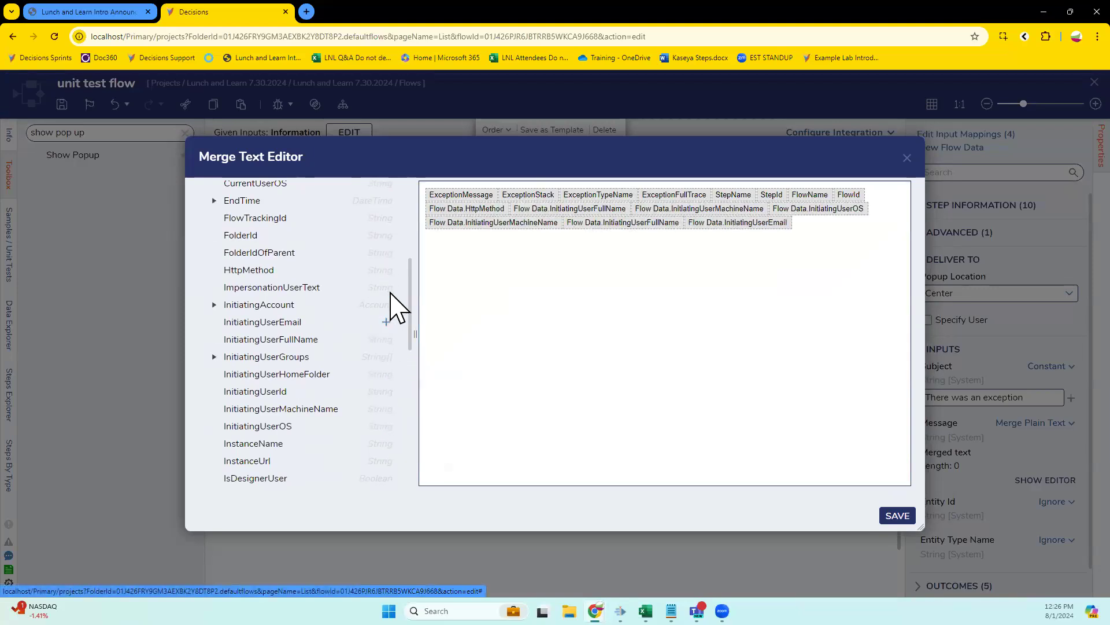
click(388, 305)
click(897, 515)
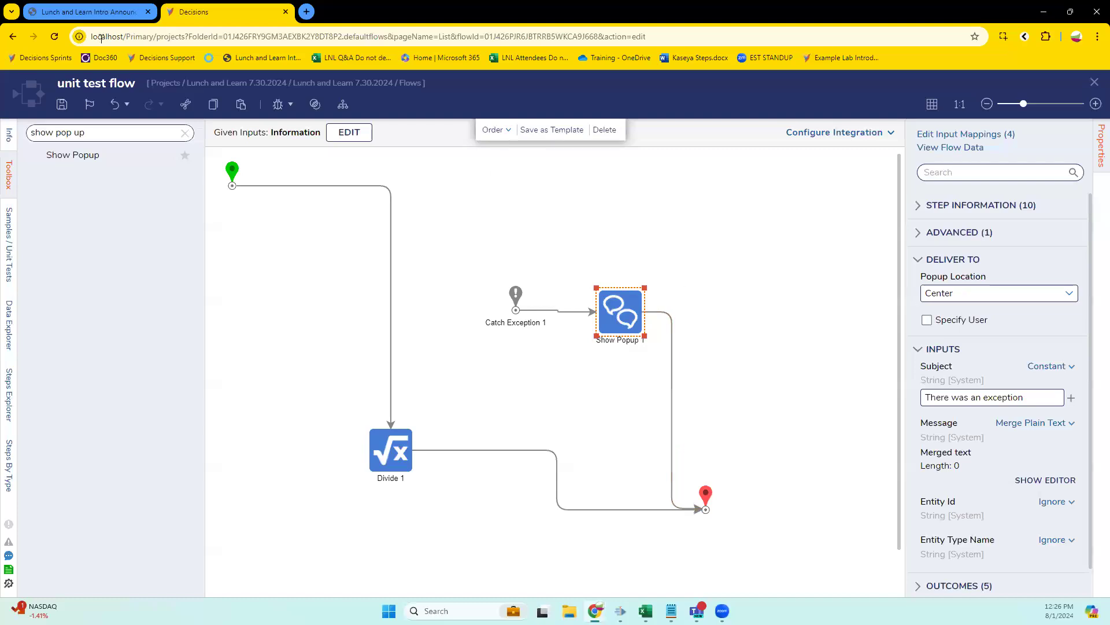
Save the flow and debug it to display the merged exception details in the popup.
click(62, 105)
click(699, 389)
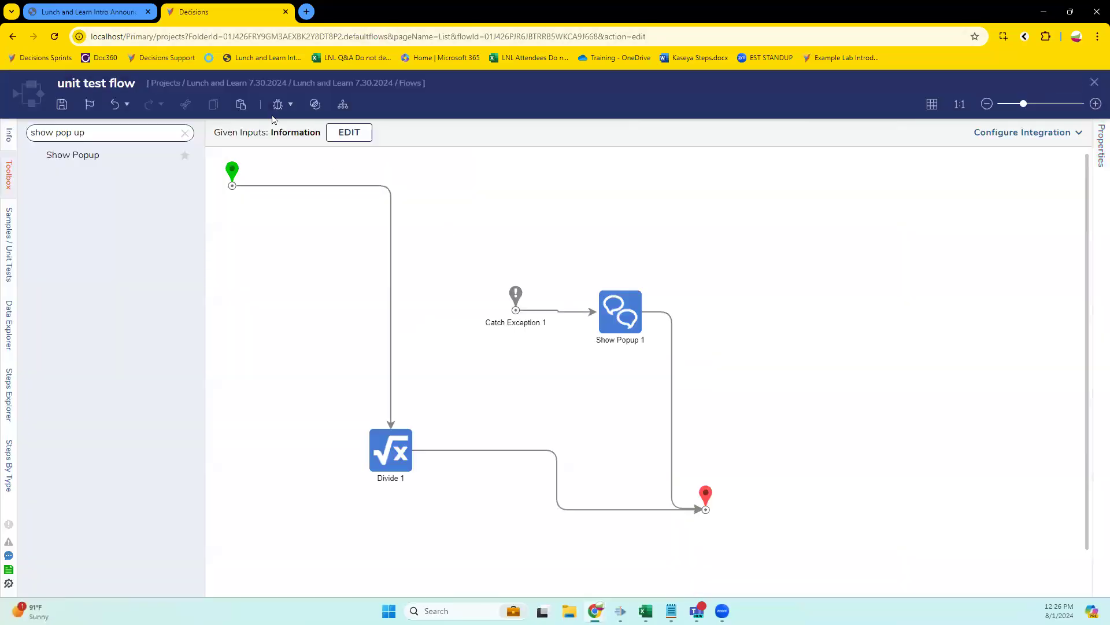
click(279, 107)
click(878, 292)
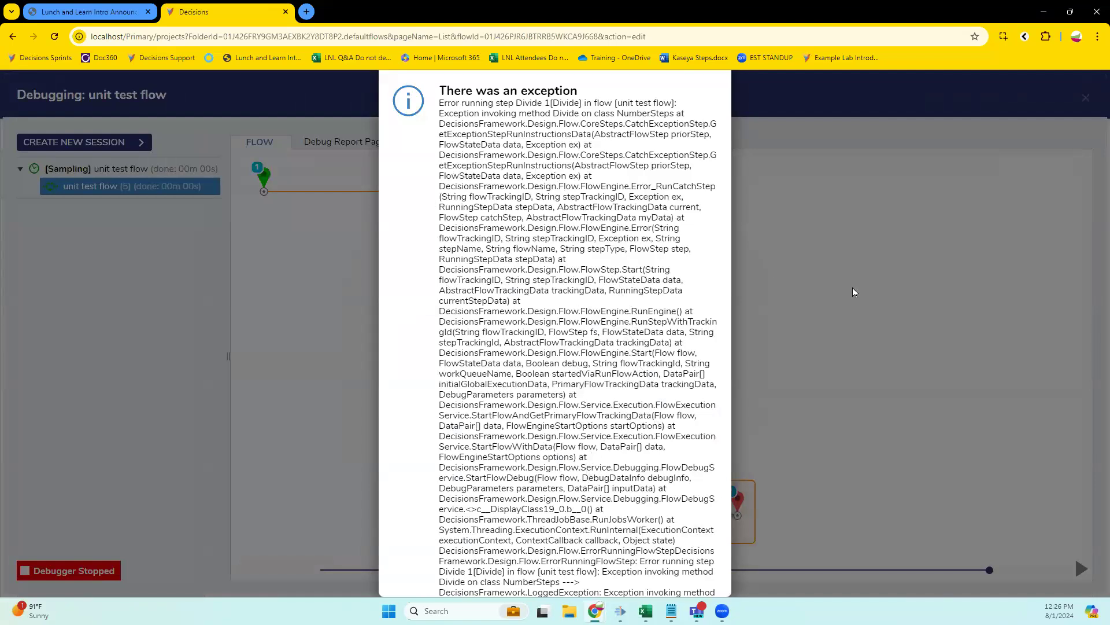
Dismiss the exception popup and close the flow debugger.
click(836, 279)
click(1084, 98)
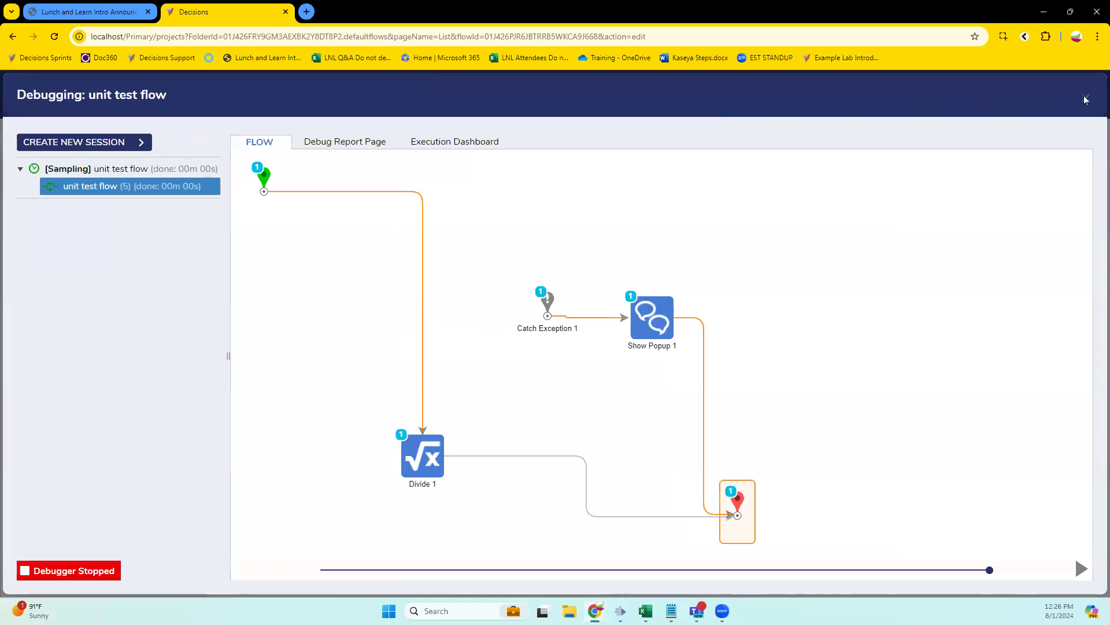
Delete the Catch Exception 1 and Show Popup 1 steps from the flow and clear the toolbox search.
drag(461, 238, 735, 381)
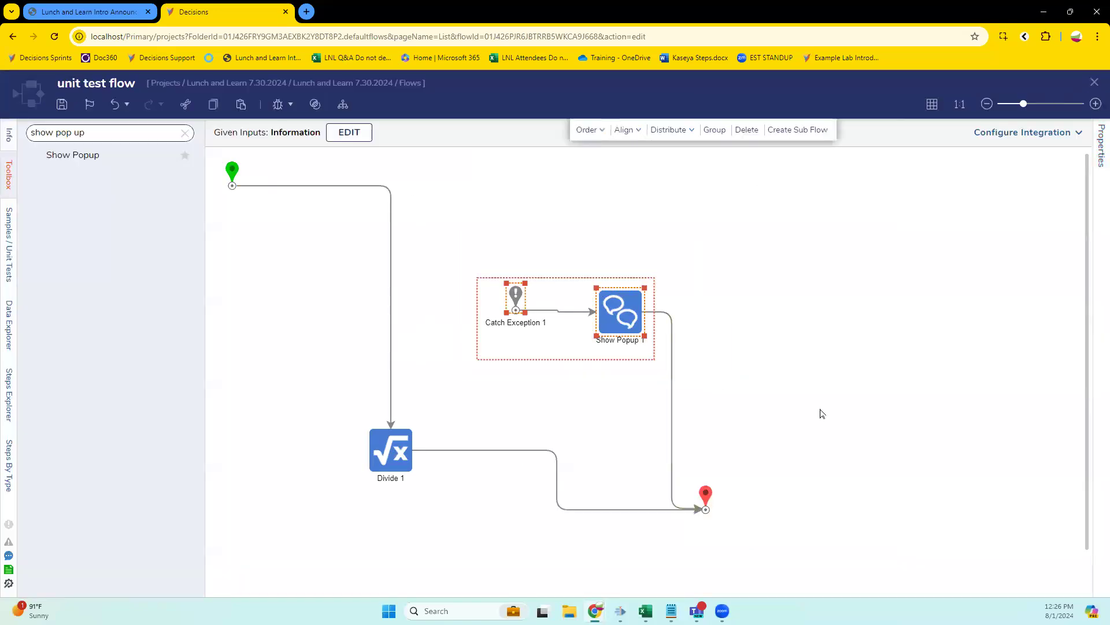
key(Delete)
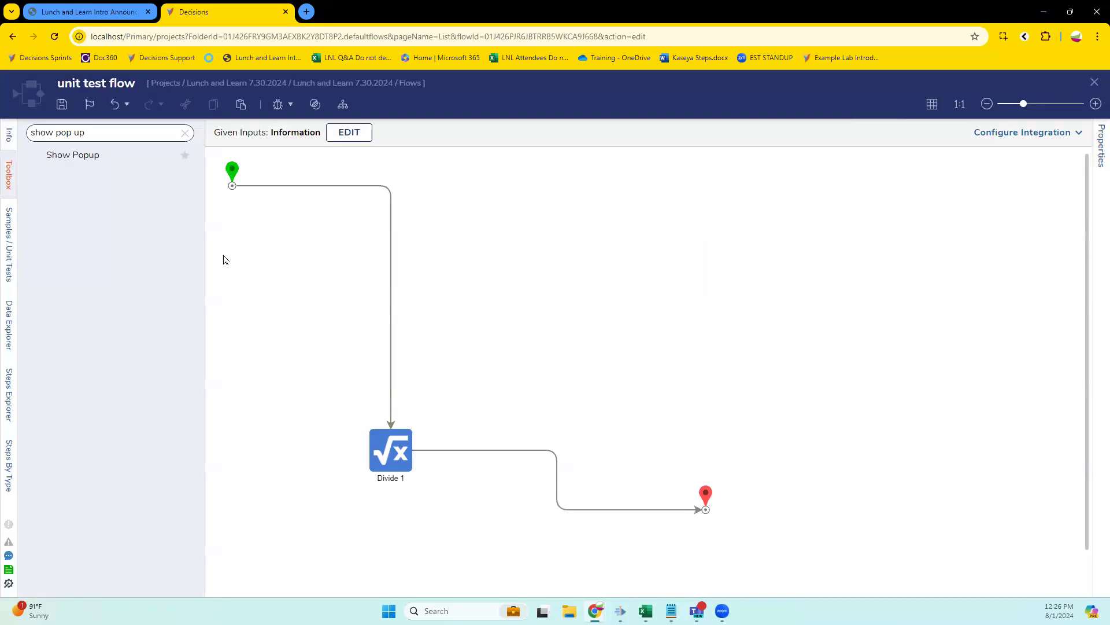
click(185, 133)
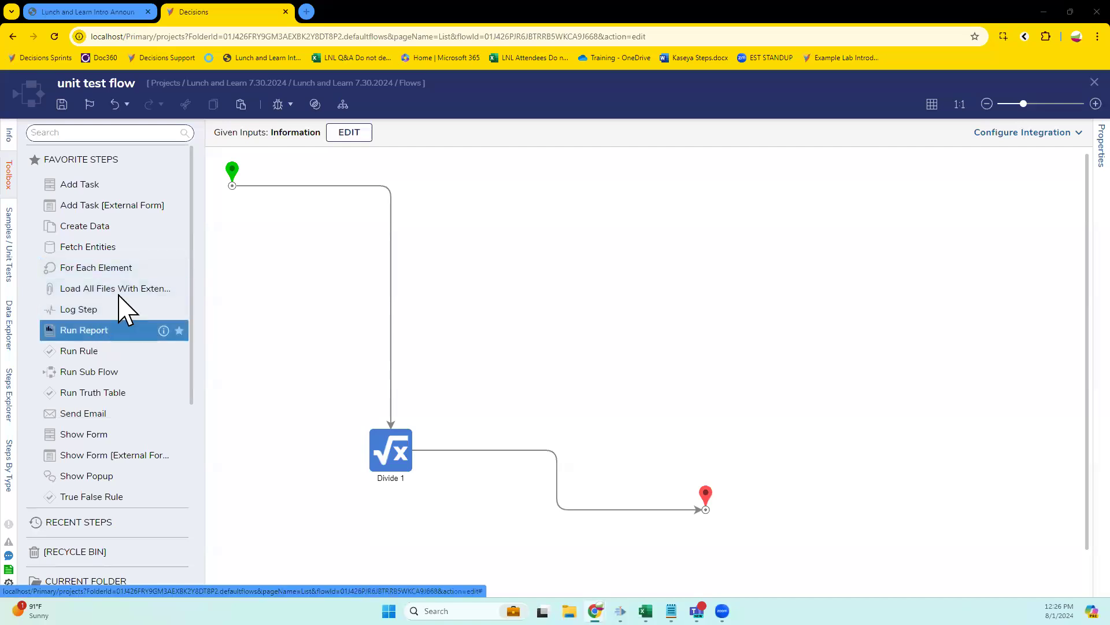
scroll(130, 285, down, 4)
scroll(136, 346, up, 4)
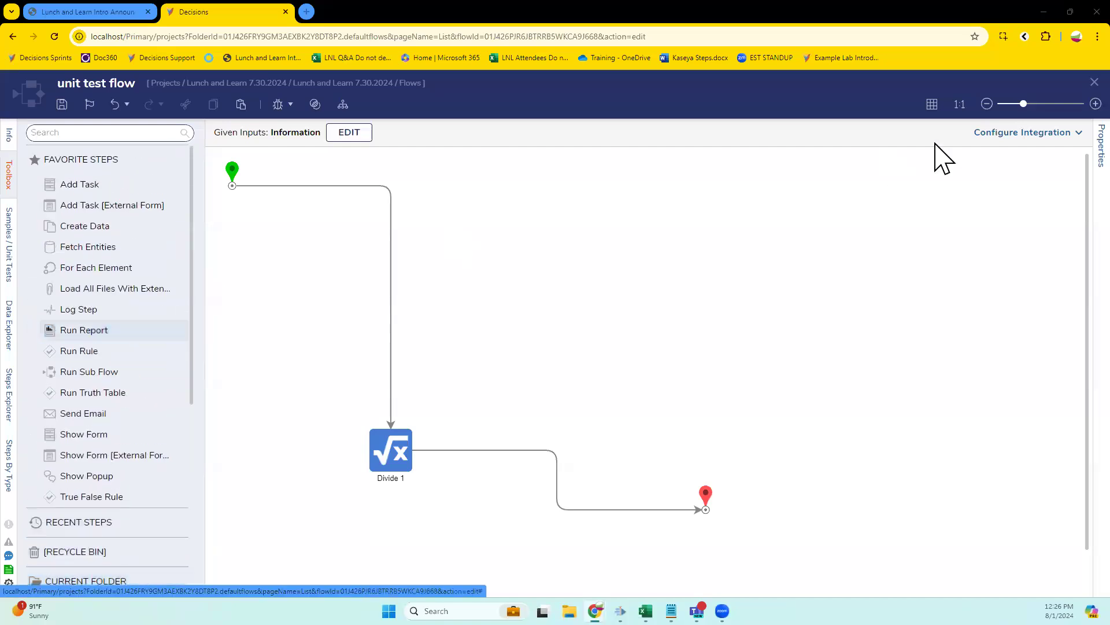
Close unit test flow without saving and open the Creighton project's designer folder.
click(1094, 83)
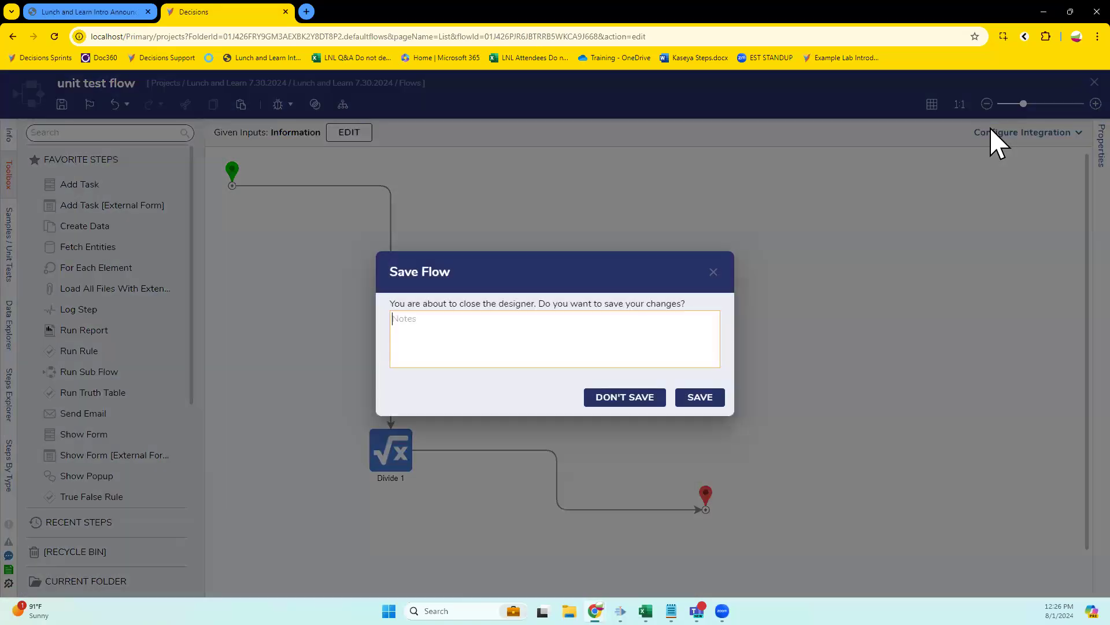
click(618, 398)
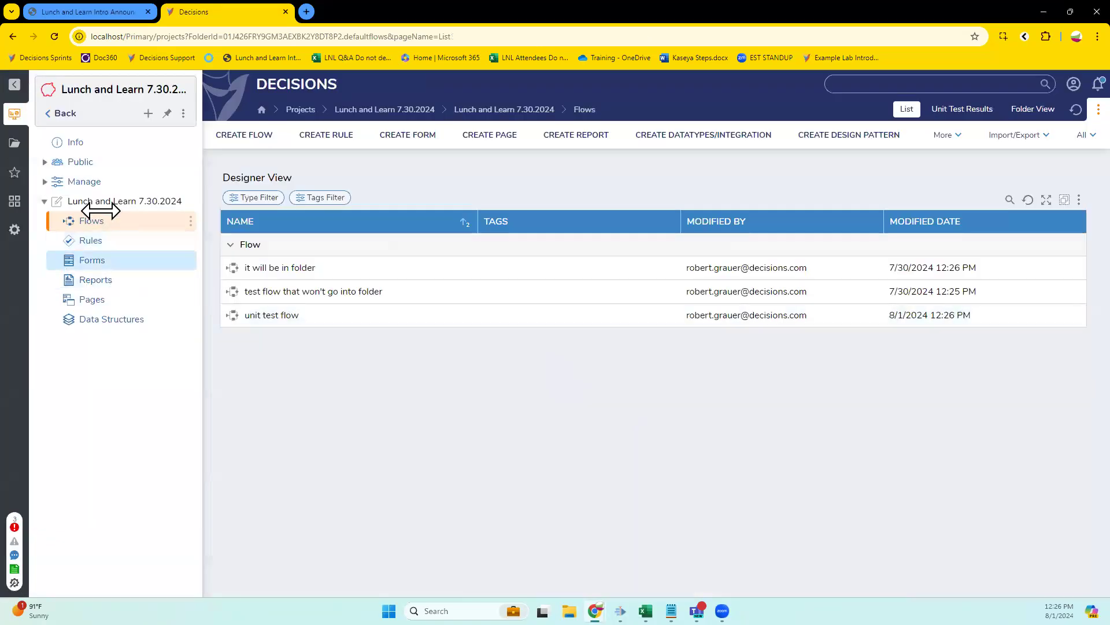
click(58, 114)
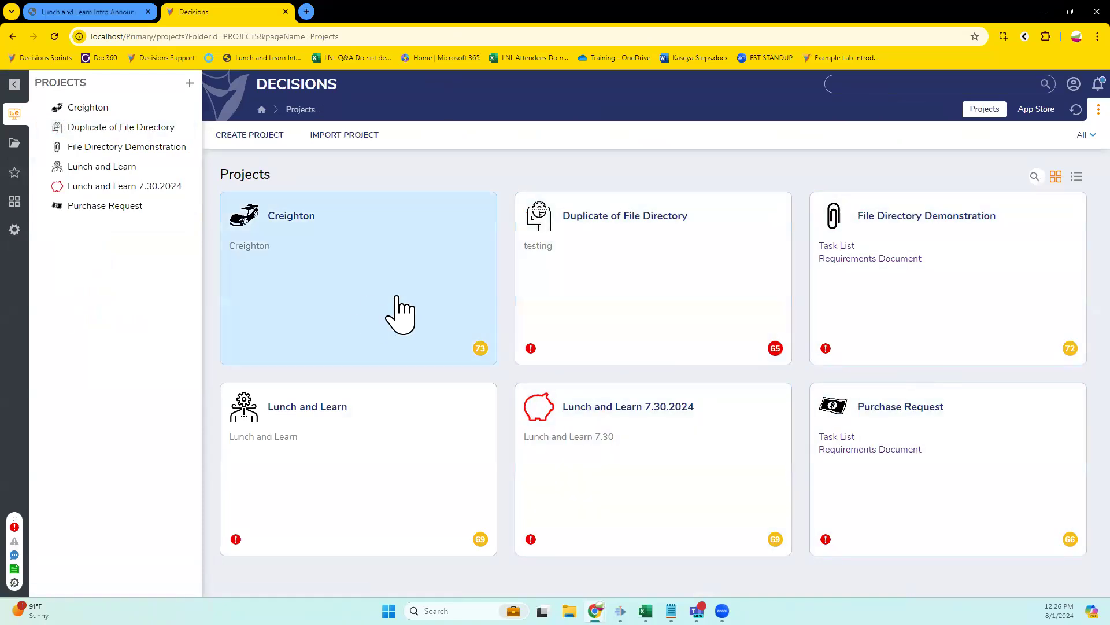
click(444, 318)
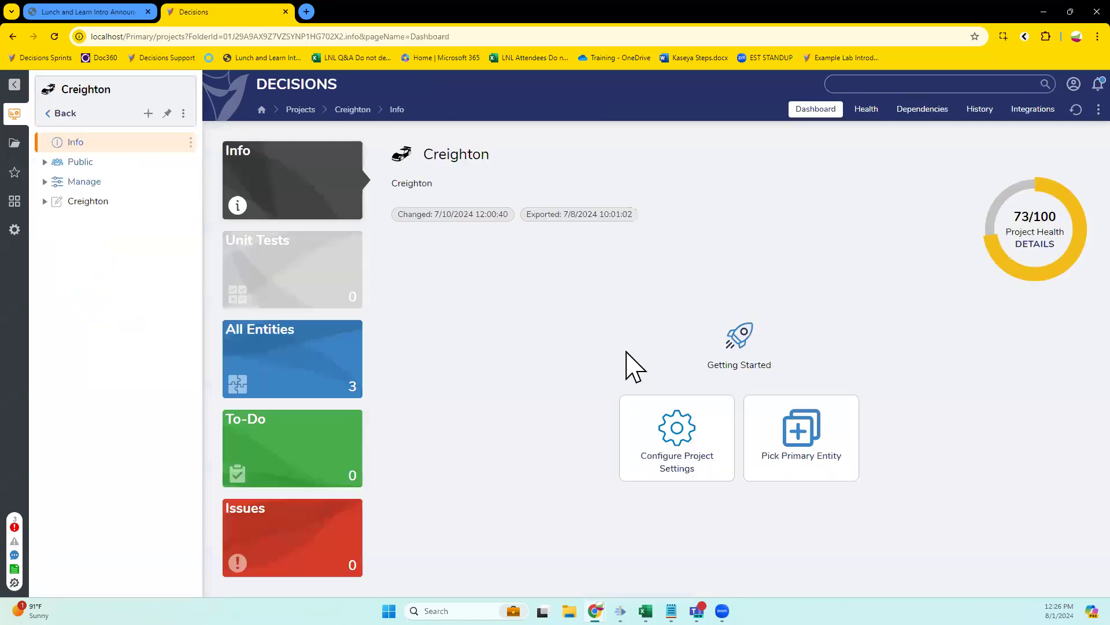
click(81, 201)
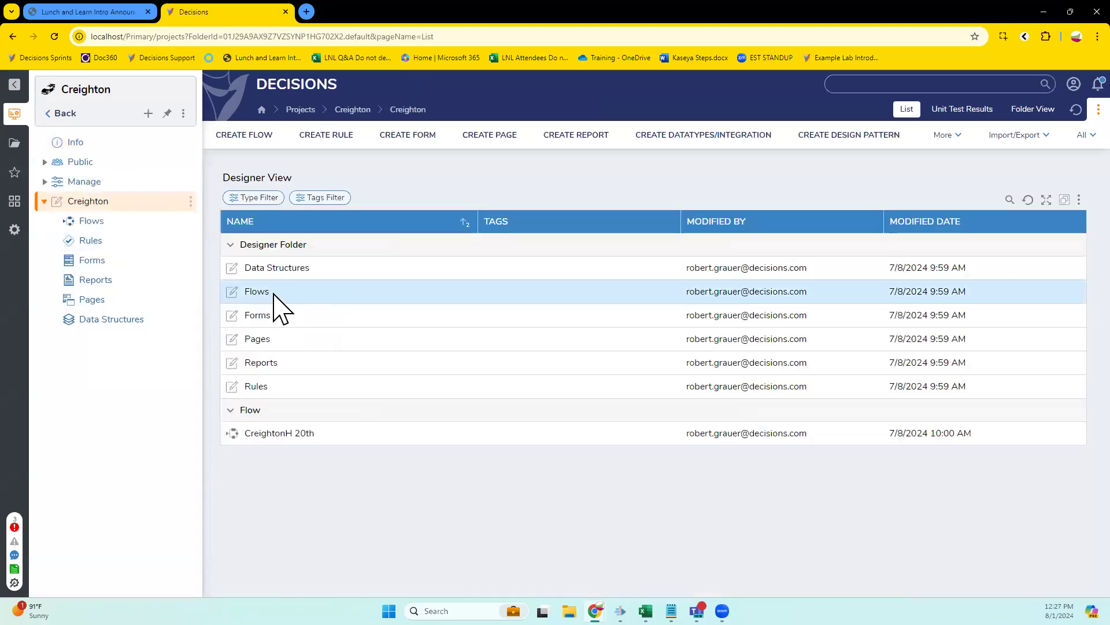
Look through the Creighton project's subfolders, including Data Structures, and return to the project list.
click(274, 295)
click(237, 302)
click(259, 292)
click(108, 319)
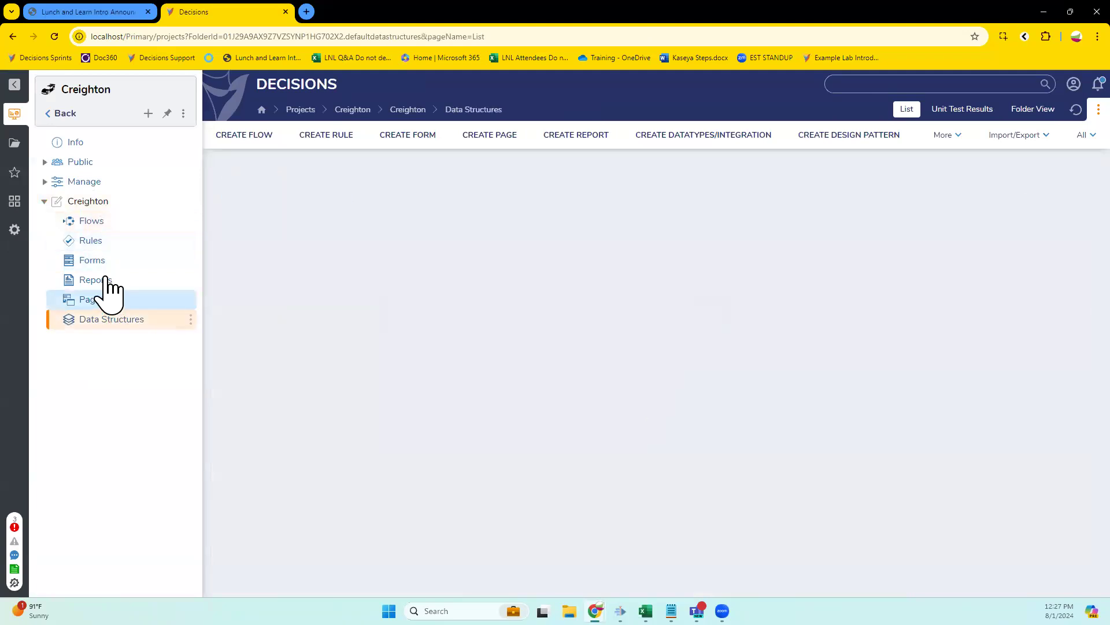
click(95, 279)
click(91, 299)
click(87, 319)
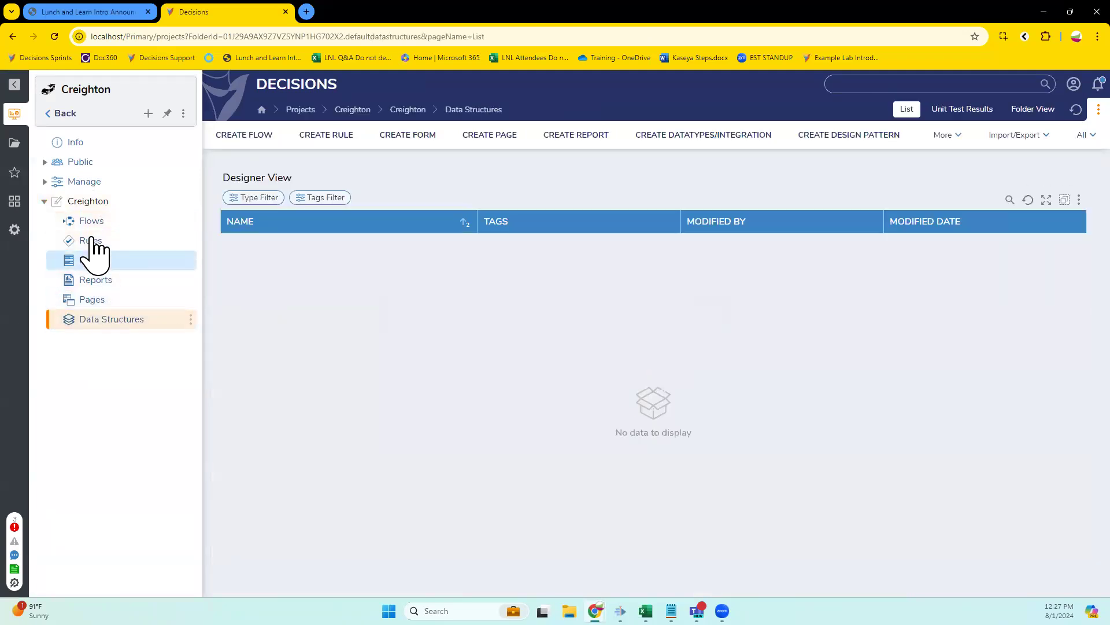
click(92, 202)
click(78, 114)
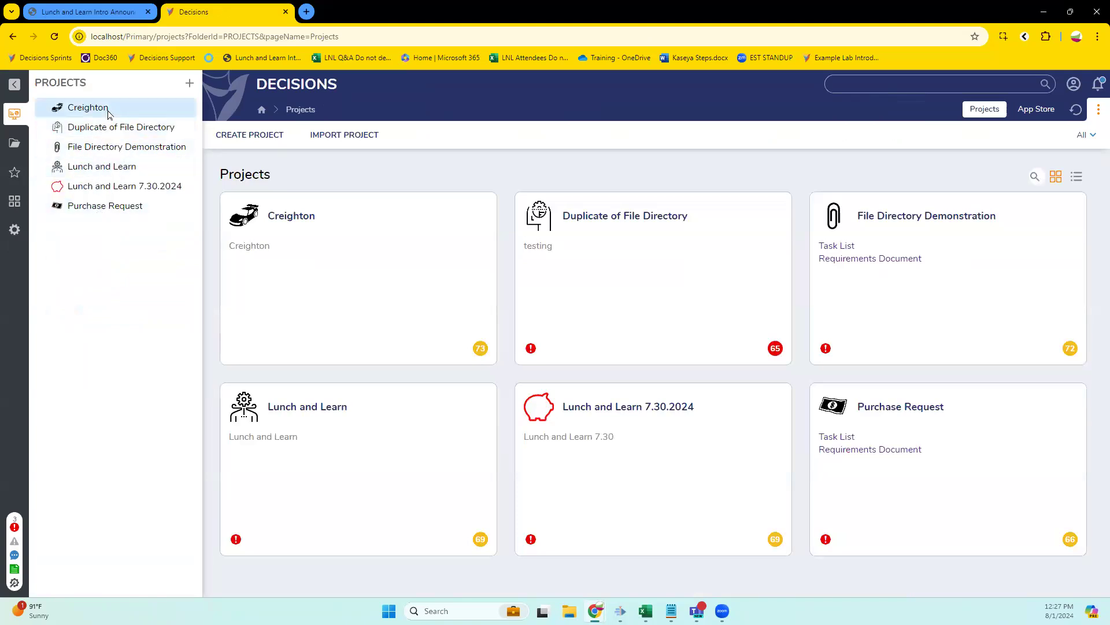
Open the CreightonH 20th flow from the Creighton project's designer folder.
click(88, 108)
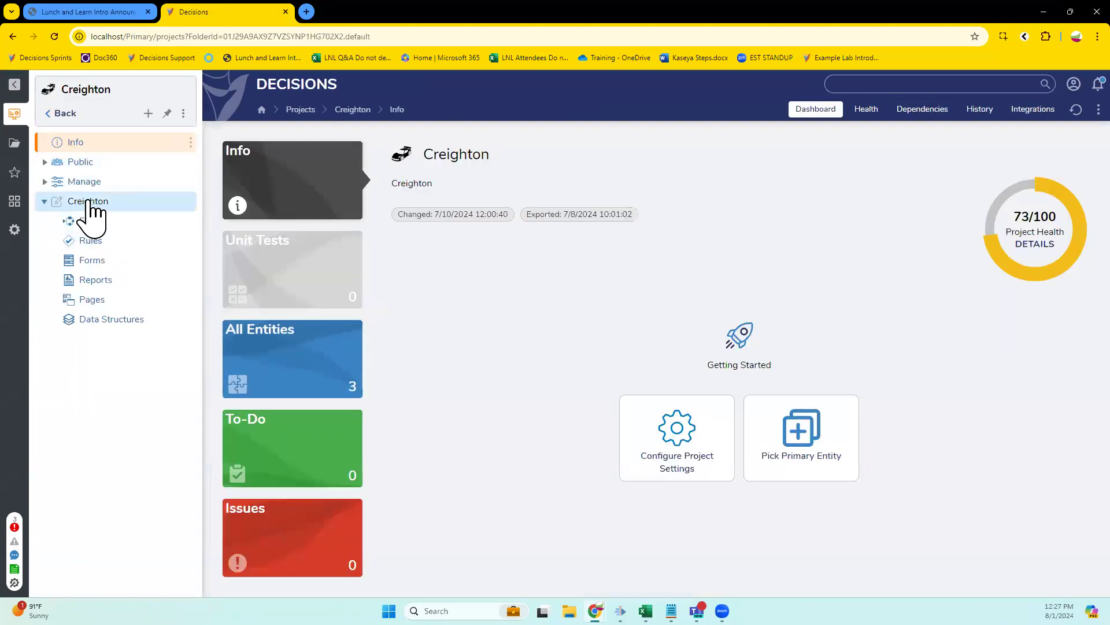
click(87, 202)
click(294, 432)
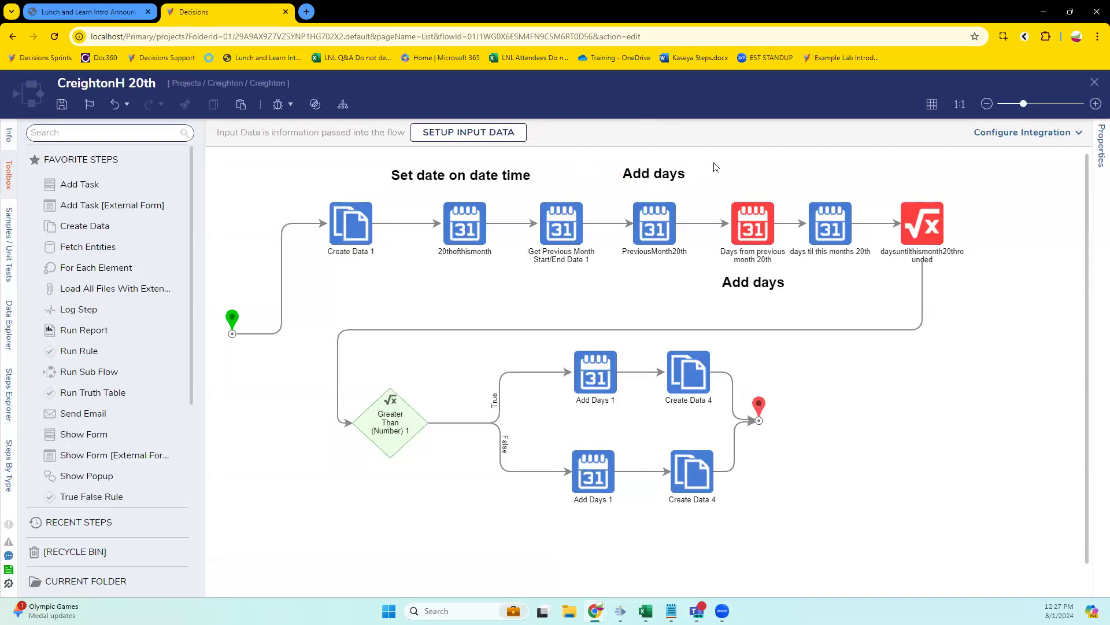
Delete the "Set date on date time" label and both "Add days" labels from the flow.
click(471, 181)
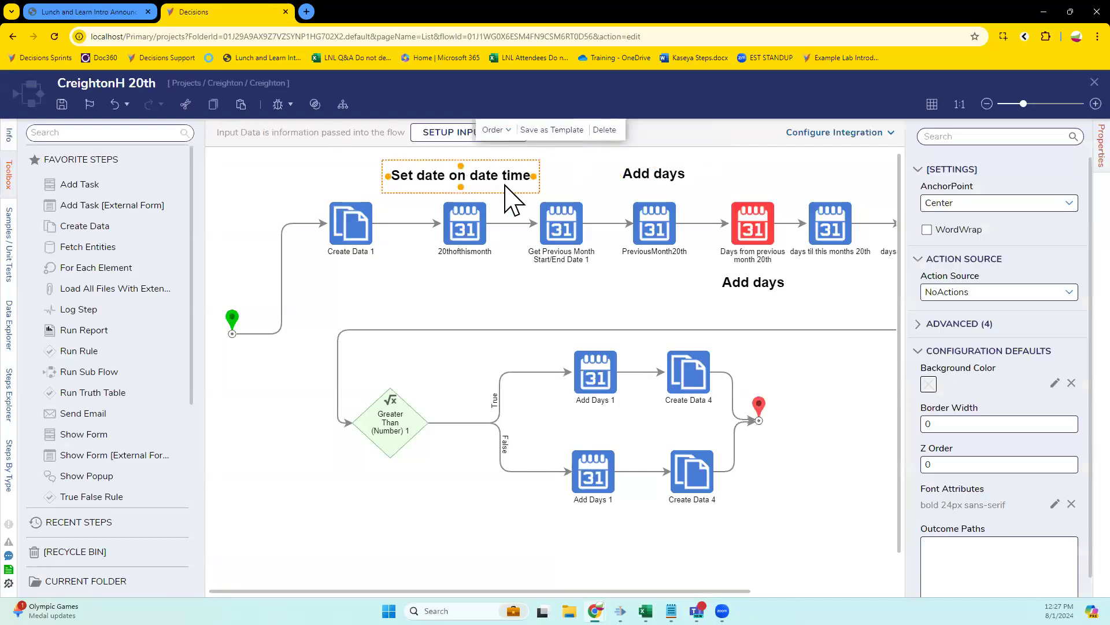
key(Delete)
click(659, 176)
key(Delete)
click(754, 247)
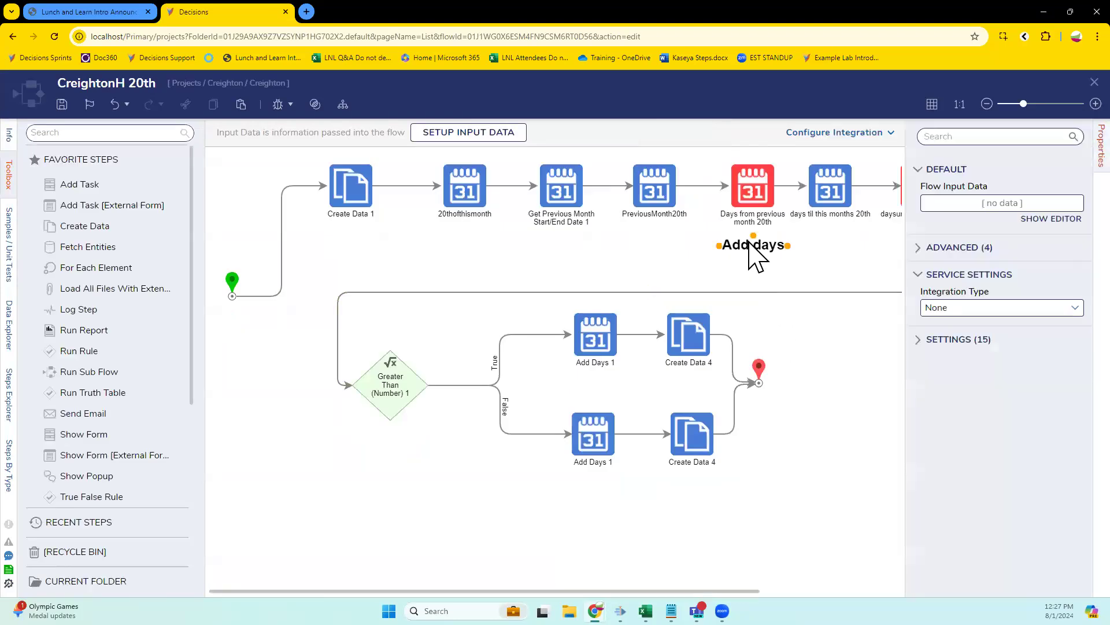
key(Delete)
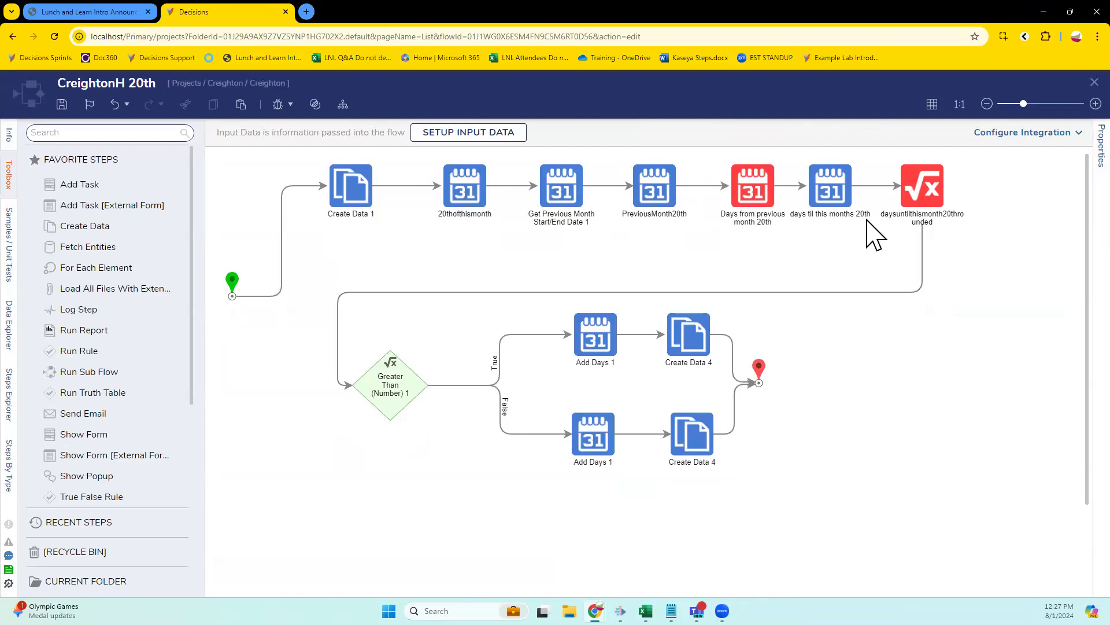
Add a medium label reading "This is where we are calculating the date" beneath the first row of date steps.
click(71, 135)
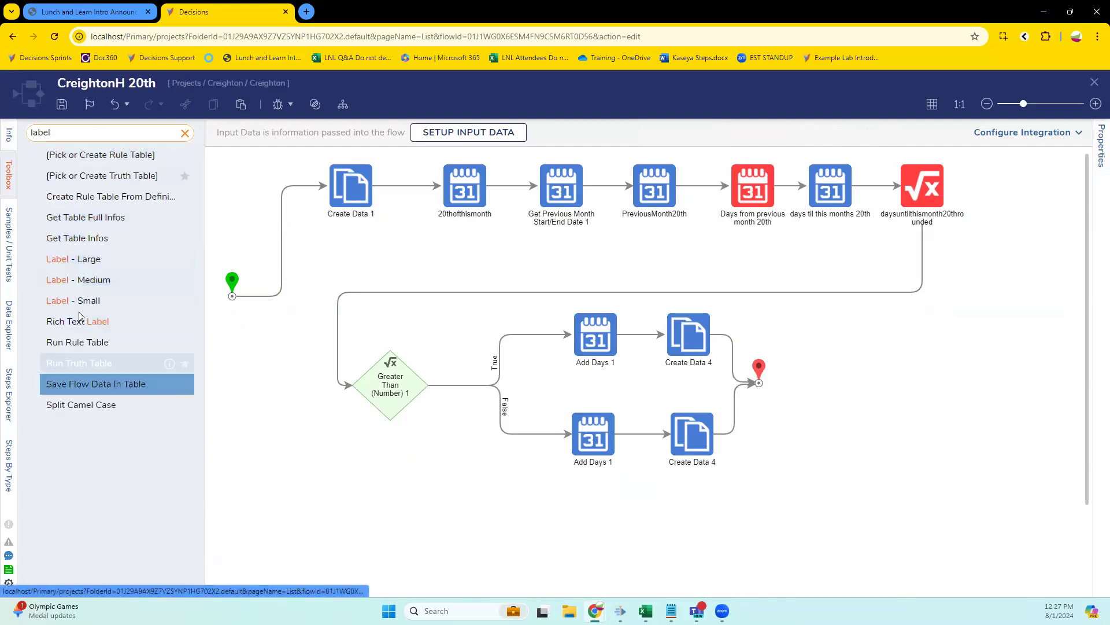
drag(93, 280, 465, 258)
double_click(433, 232)
text(This is where we)
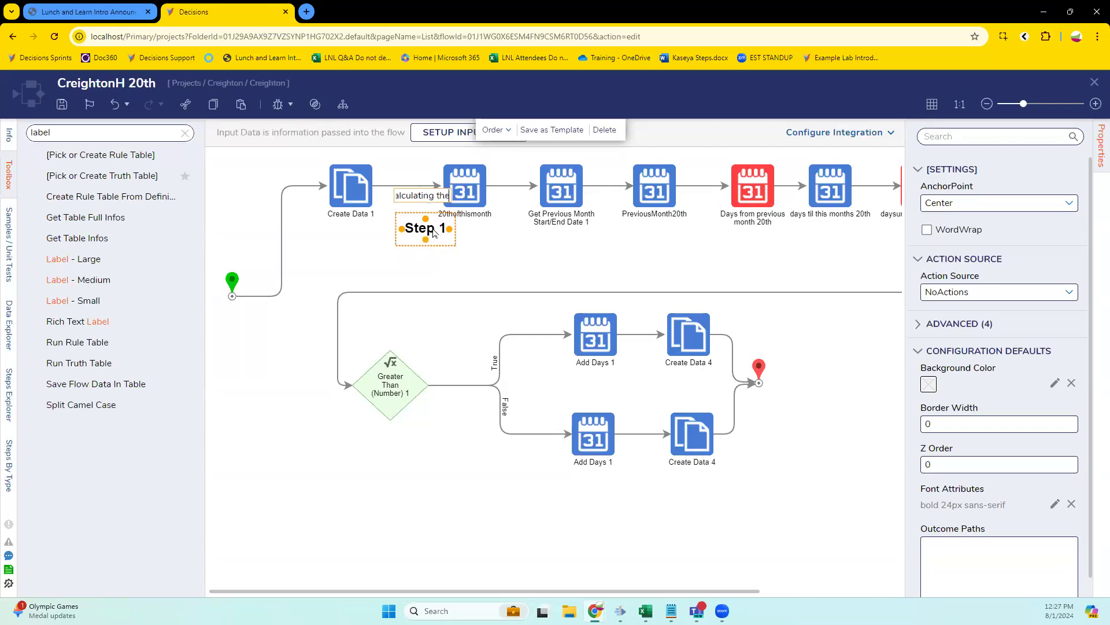
key(Return)
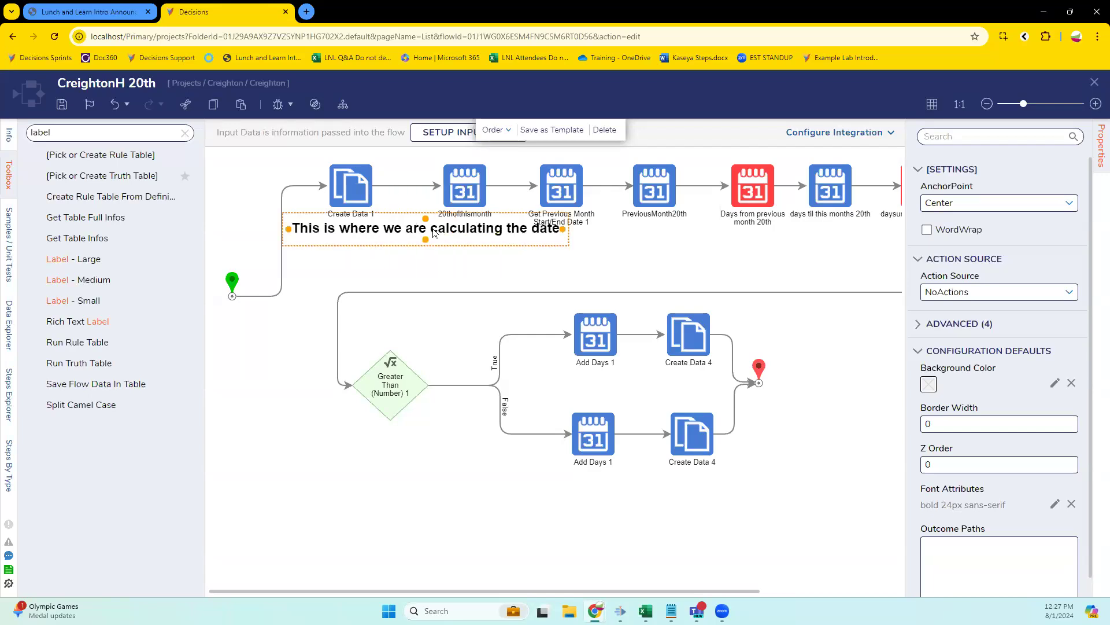
drag(471, 225, 511, 246)
click(782, 240)
Set the background color of the "days til this months 20th" step's shape to dark yellow.
click(838, 207)
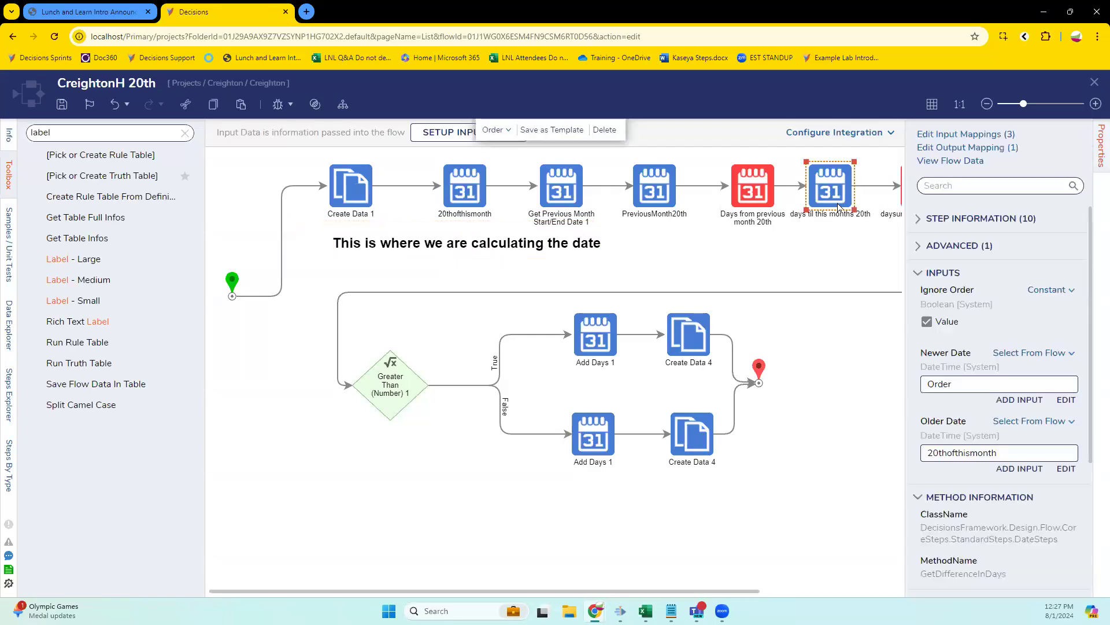
click(923, 219)
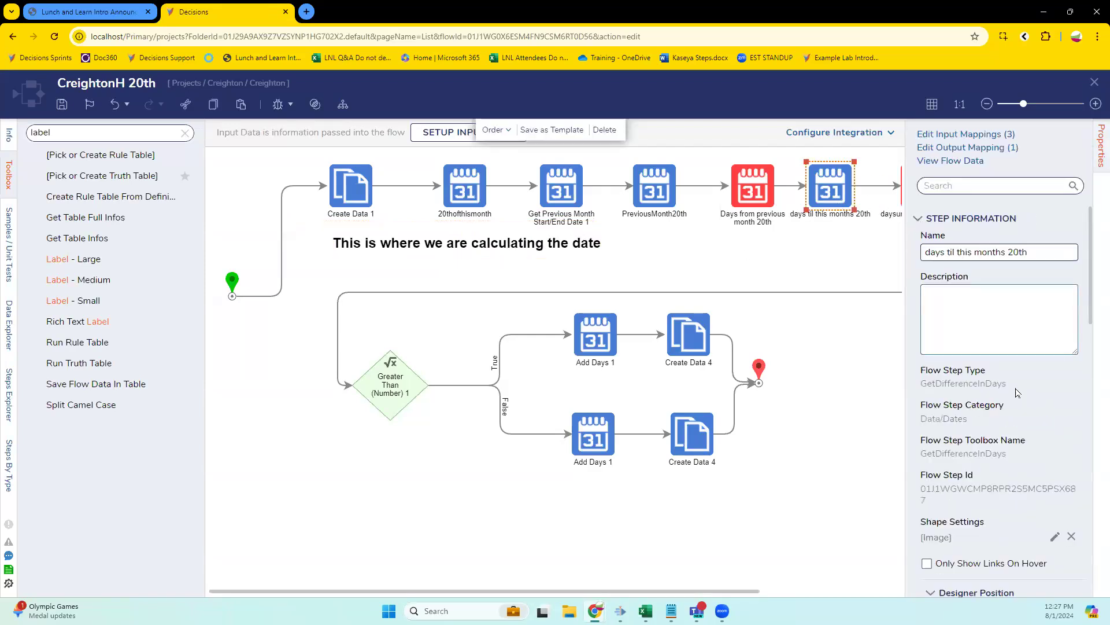
scroll(1035, 428, down, 2)
click(1055, 421)
scroll(596, 358, down, 5)
scroll(521, 364, up, 3)
scroll(526, 364, down, 1)
scroll(480, 342, up, 3)
click(430, 312)
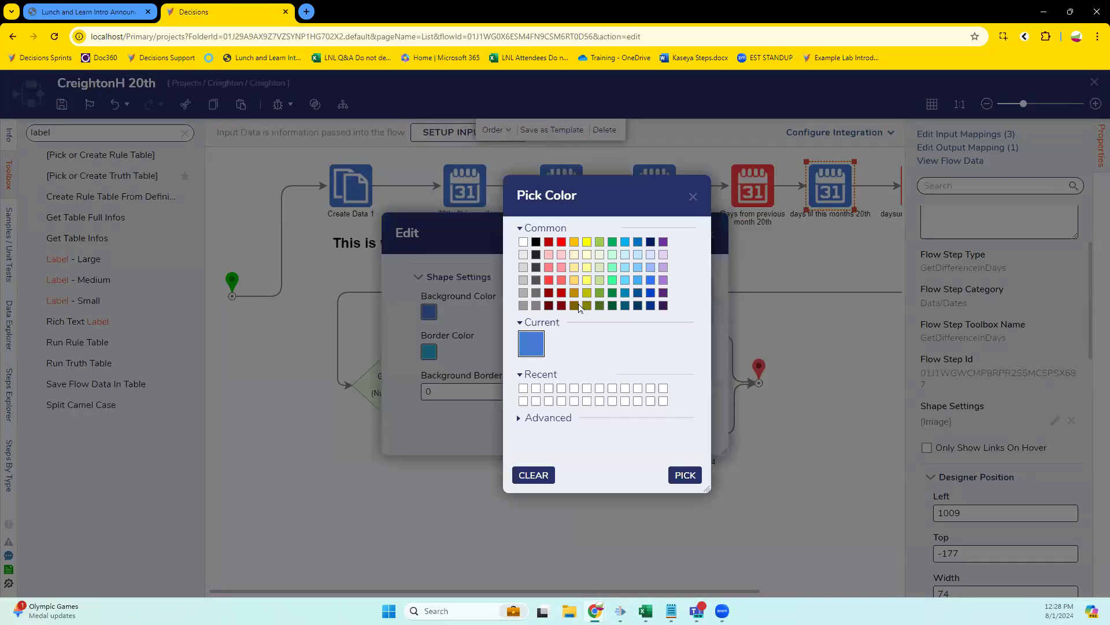
click(586, 293)
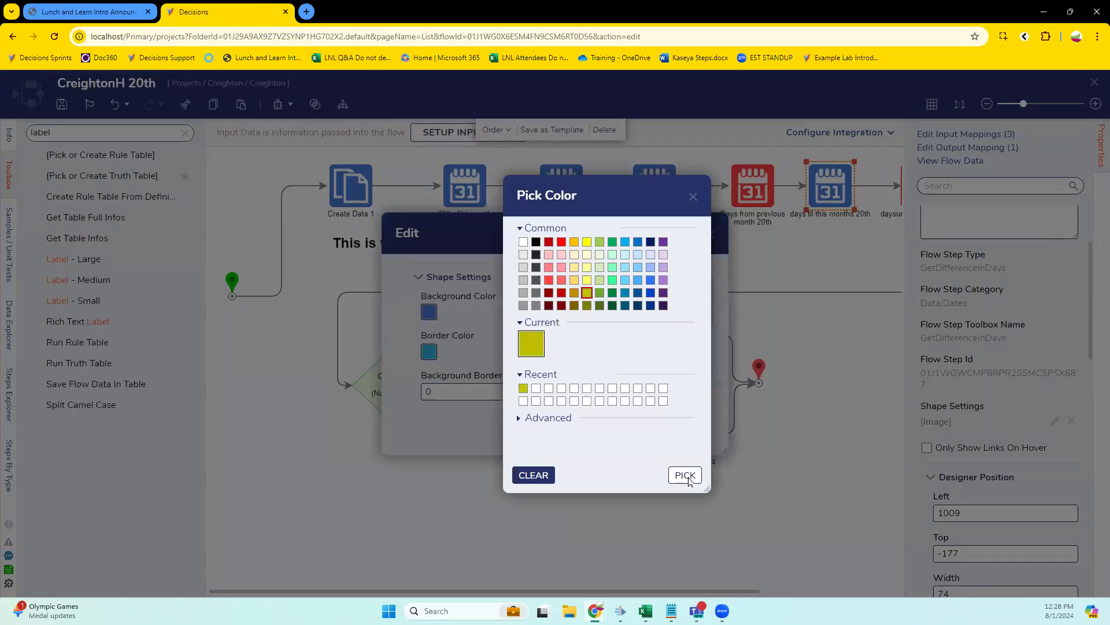
click(685, 475)
click(684, 427)
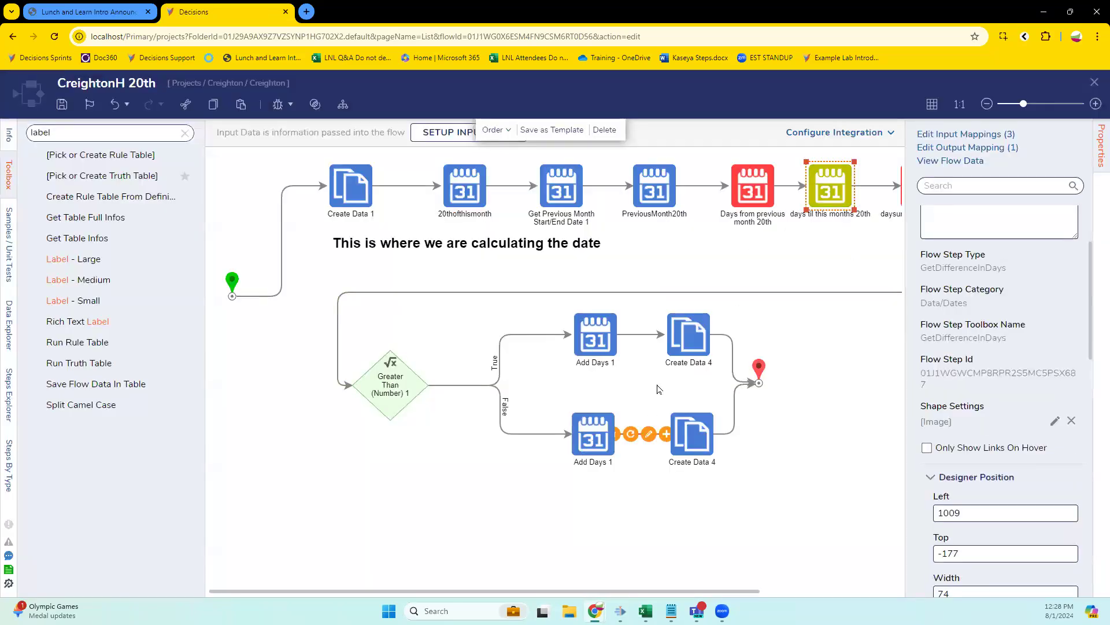
Select both Create Data 4 steps and set the shape background color to dark purple.
click(692, 434)
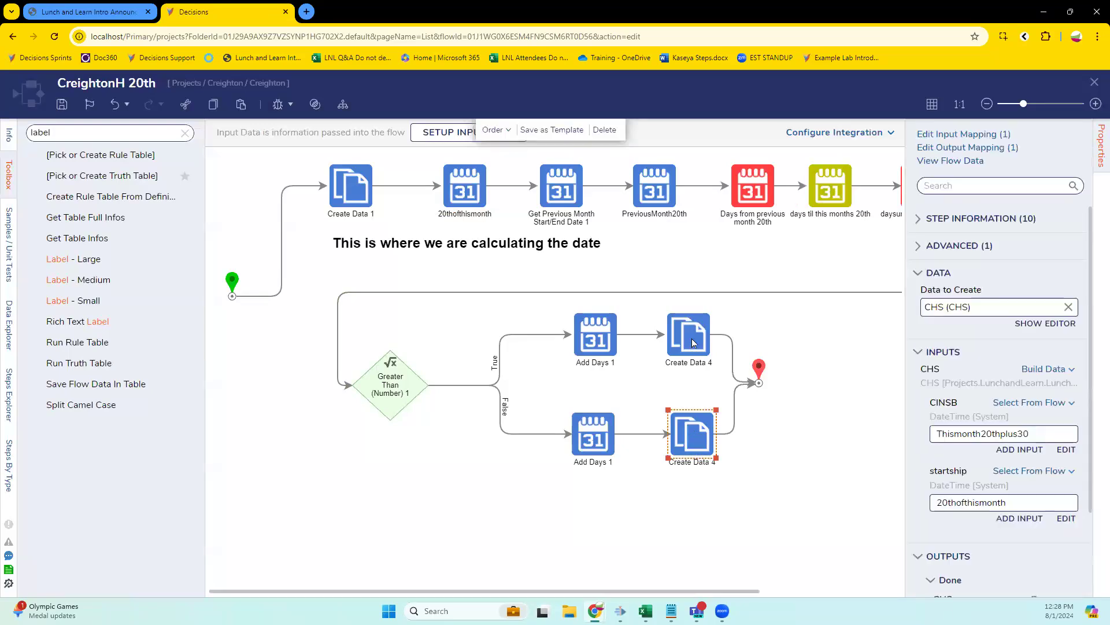
ctrl+click(692, 342)
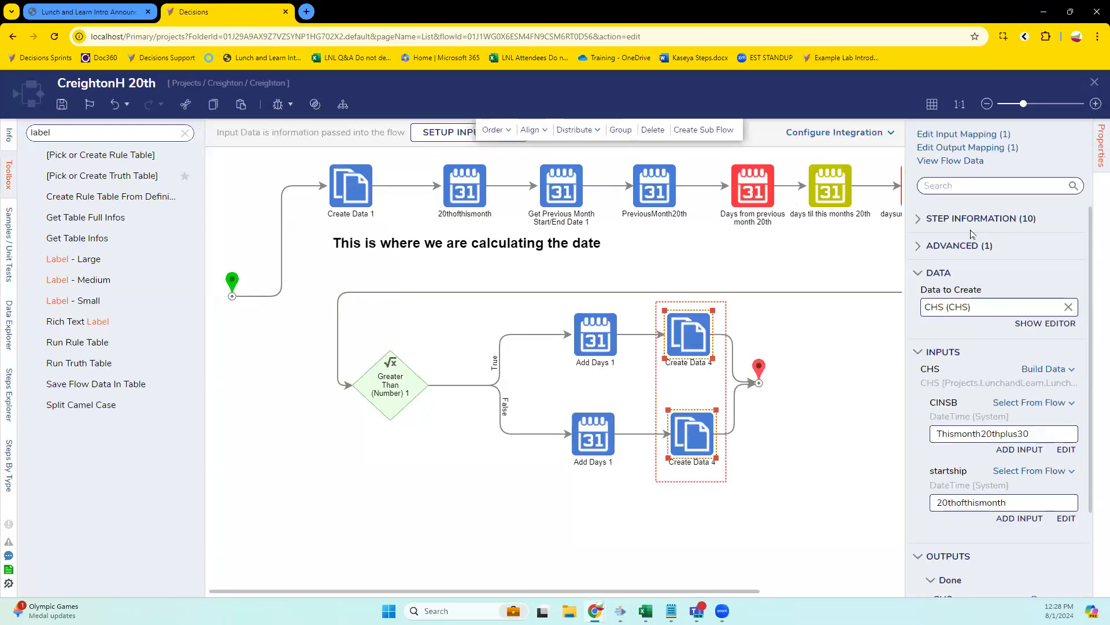
click(969, 222)
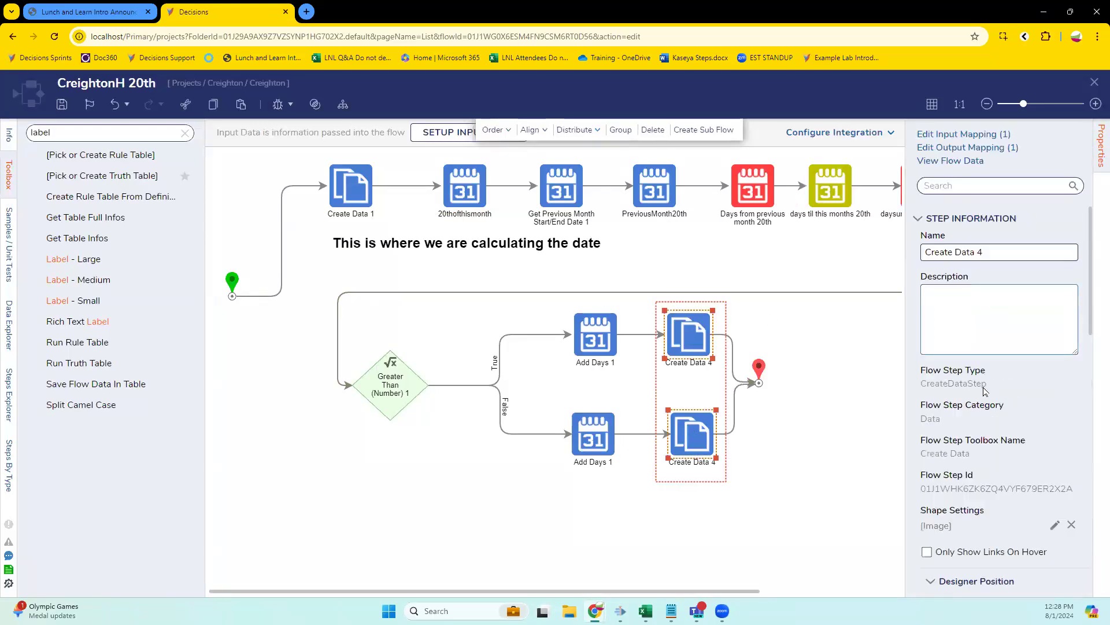
click(1053, 525)
click(429, 370)
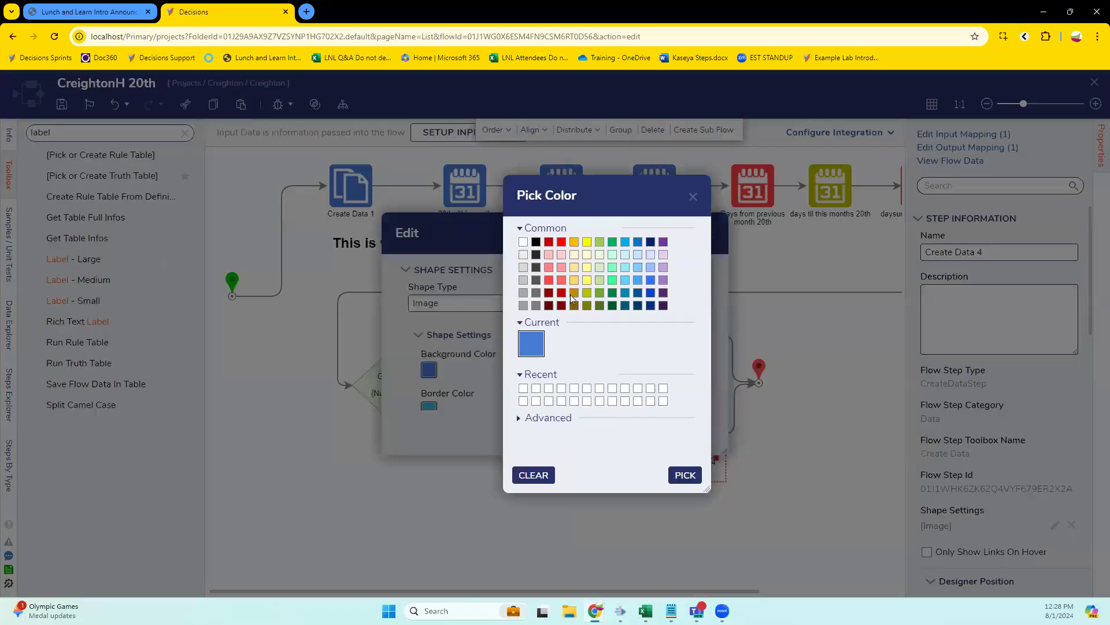
click(663, 306)
click(685, 476)
click(684, 424)
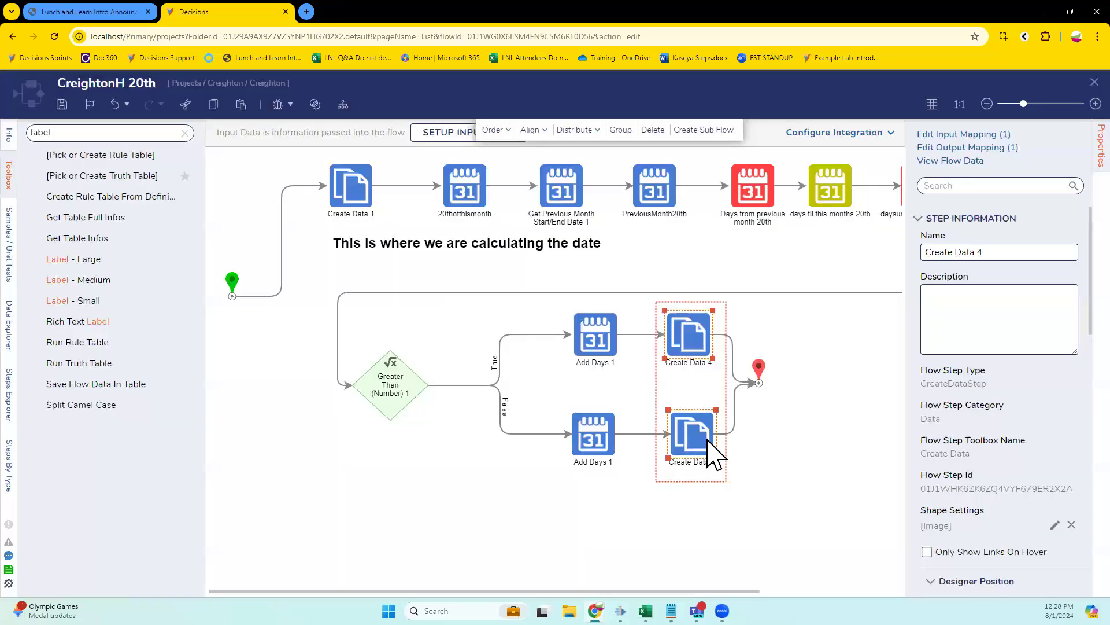
click(757, 369)
Set the shape background color of the Create Data 4 step on the True branch to dark purple.
click(681, 347)
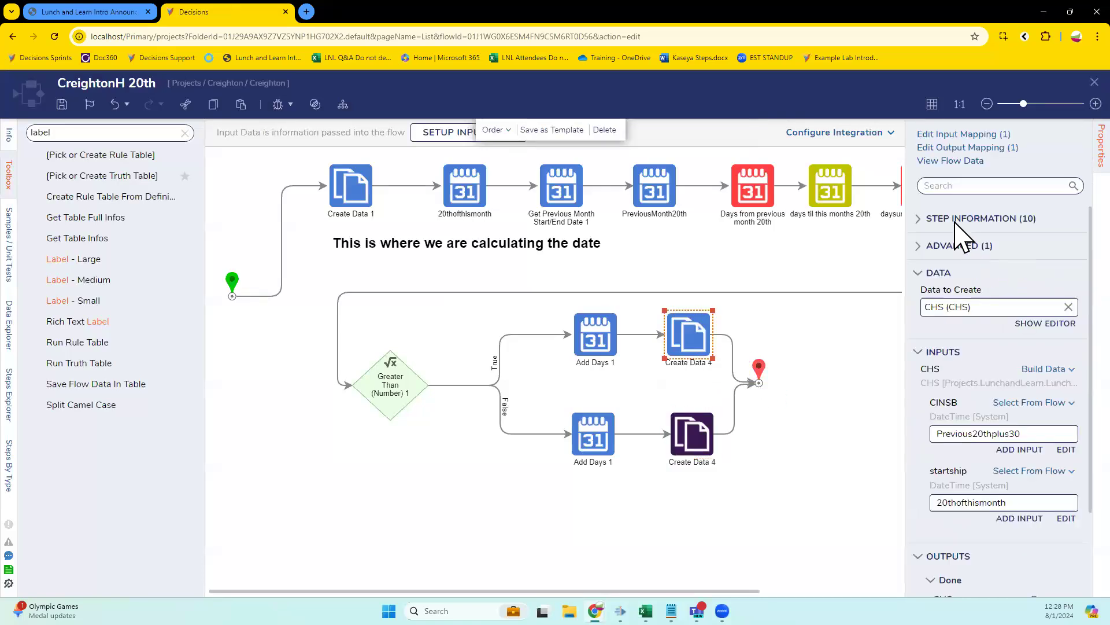
click(965, 219)
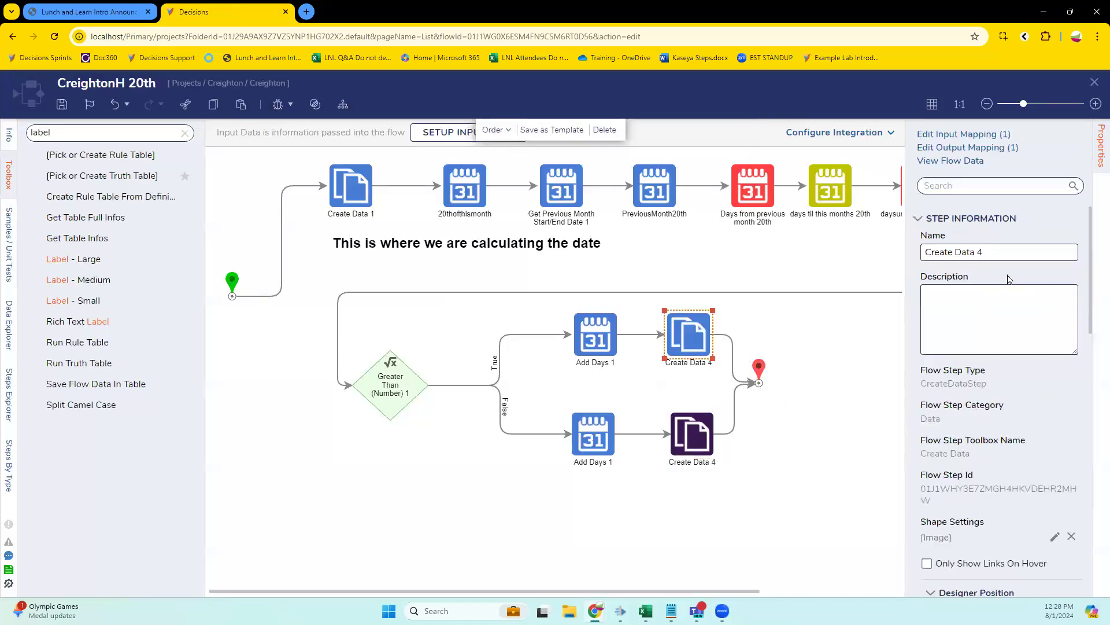
click(1054, 538)
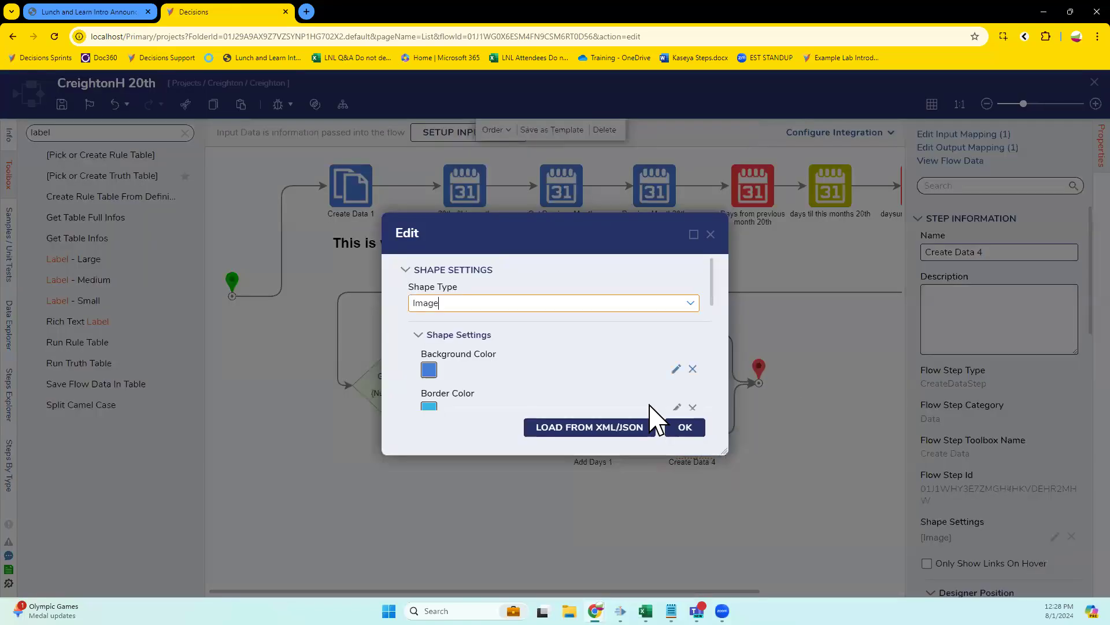
click(676, 370)
click(663, 305)
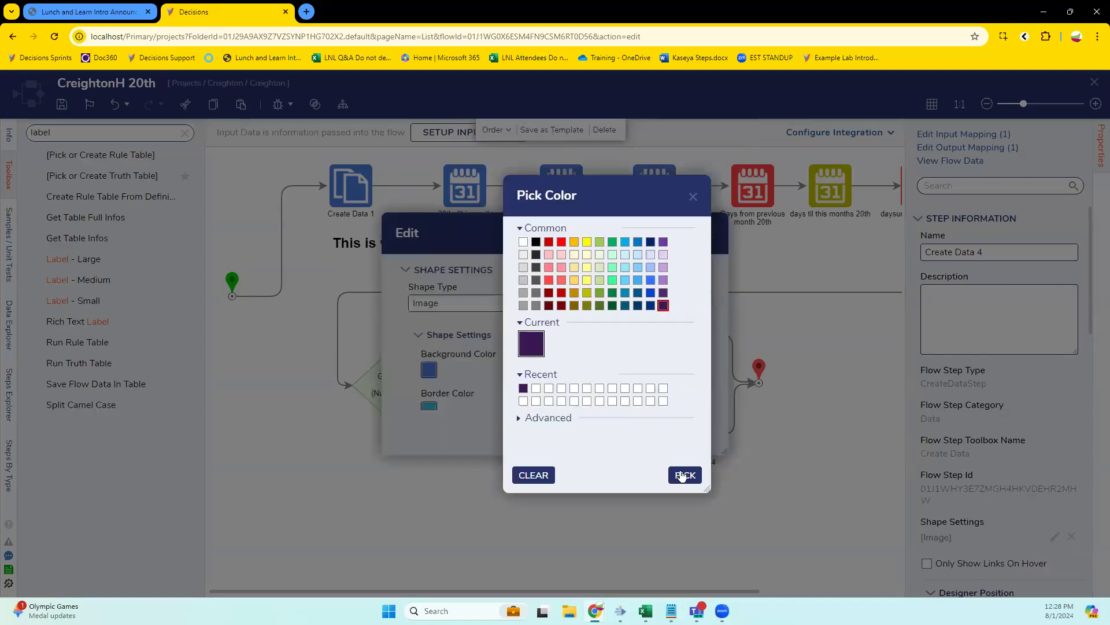
click(685, 475)
click(685, 426)
click(831, 489)
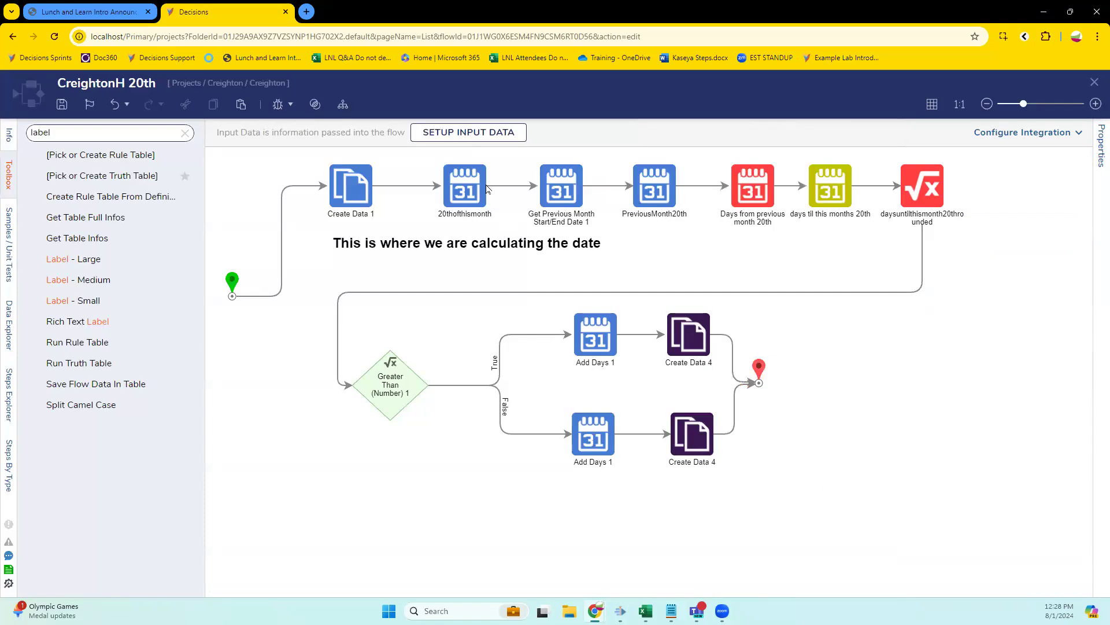
Move the flow's end step further right and insert an Add Task step after Create Data 4 on the True branch.
click(693, 337)
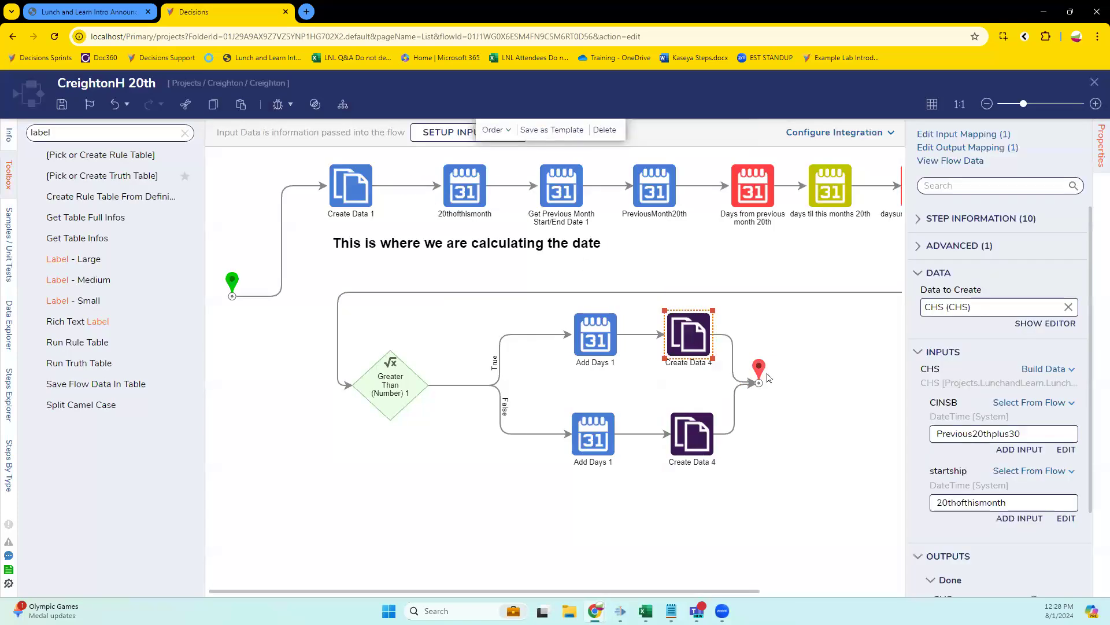
drag(760, 373, 846, 376)
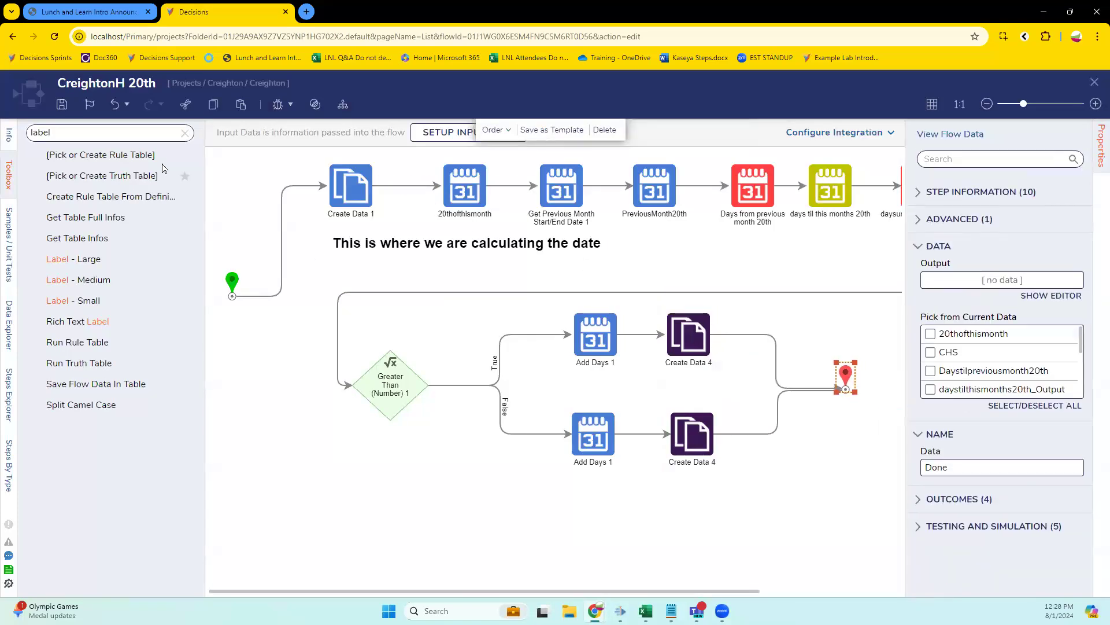
click(185, 133)
text(add ta)
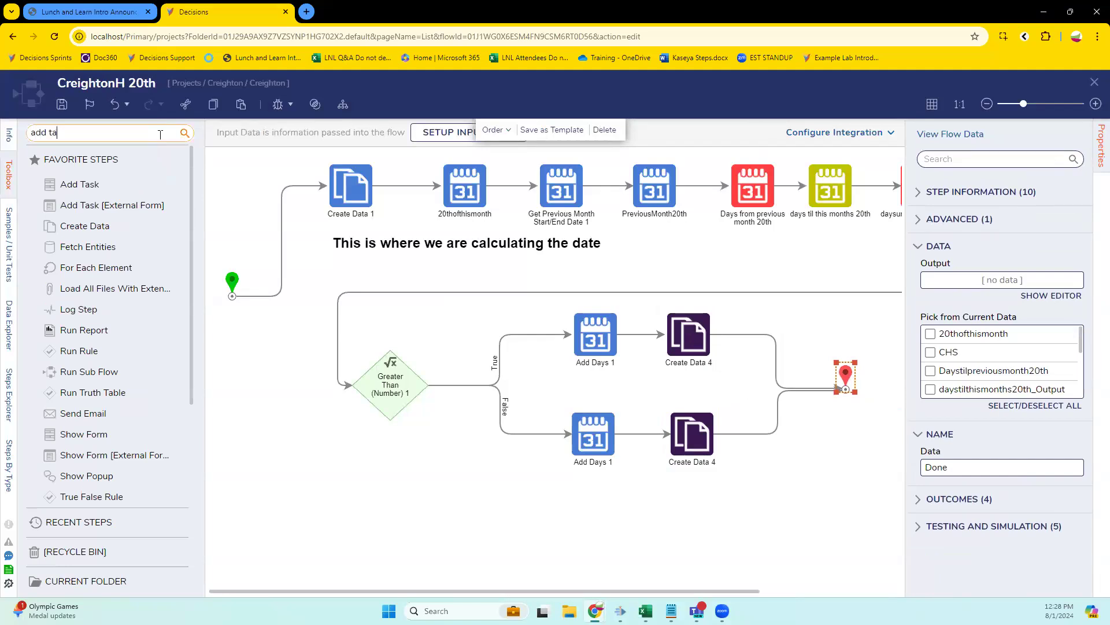
text(sk)
drag(93, 148, 746, 339)
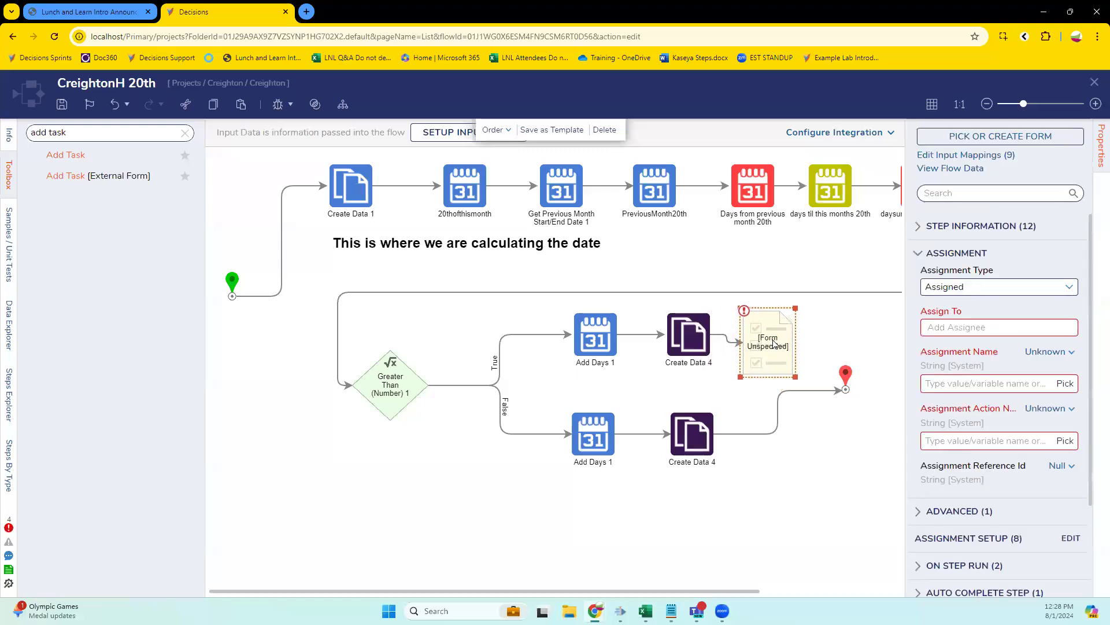
Create a new standard Form named task for the Add Task step.
click(990, 139)
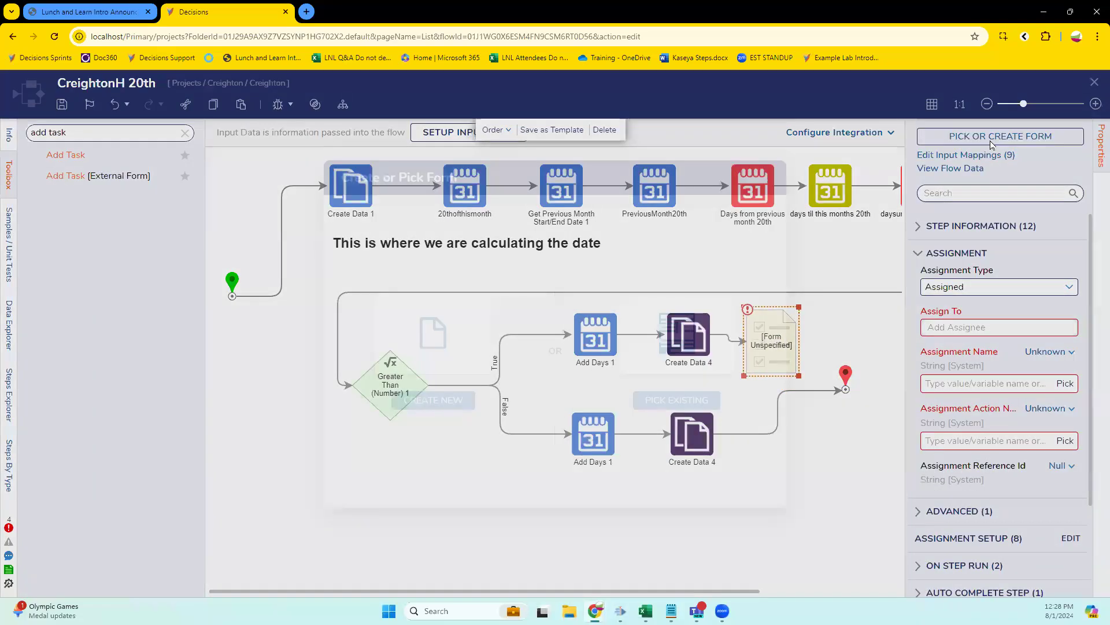
click(444, 402)
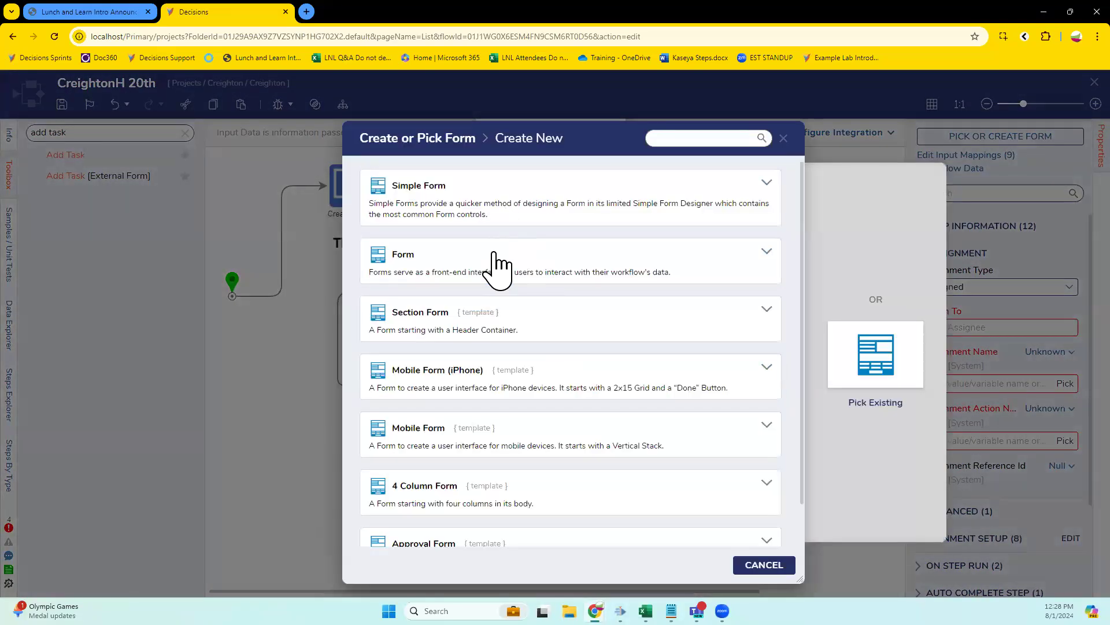
click(495, 264)
text(task)
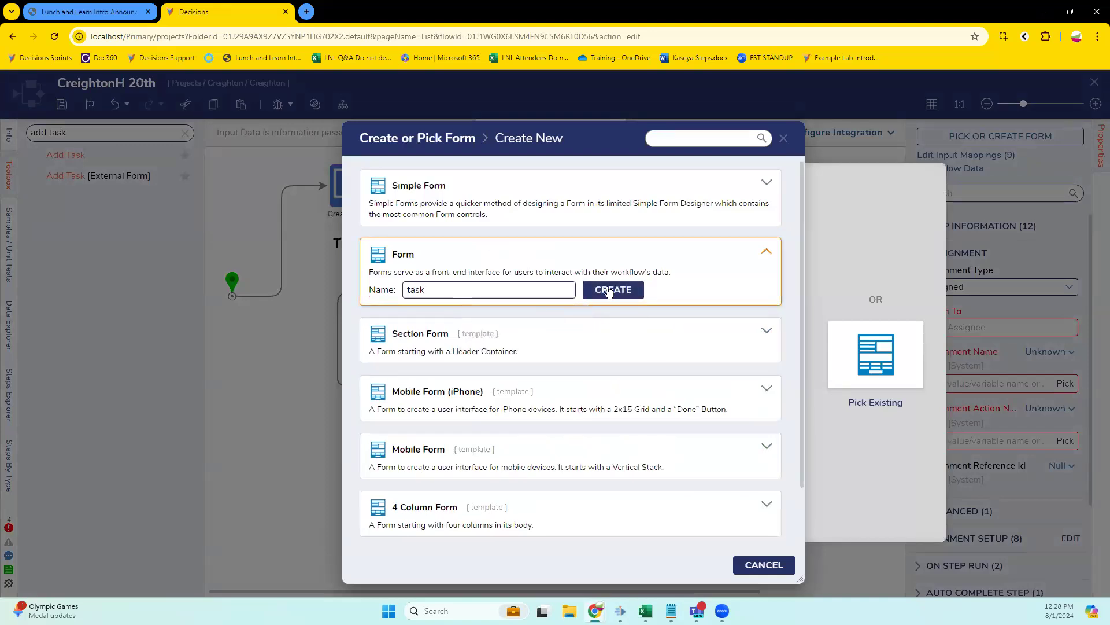
click(766, 509)
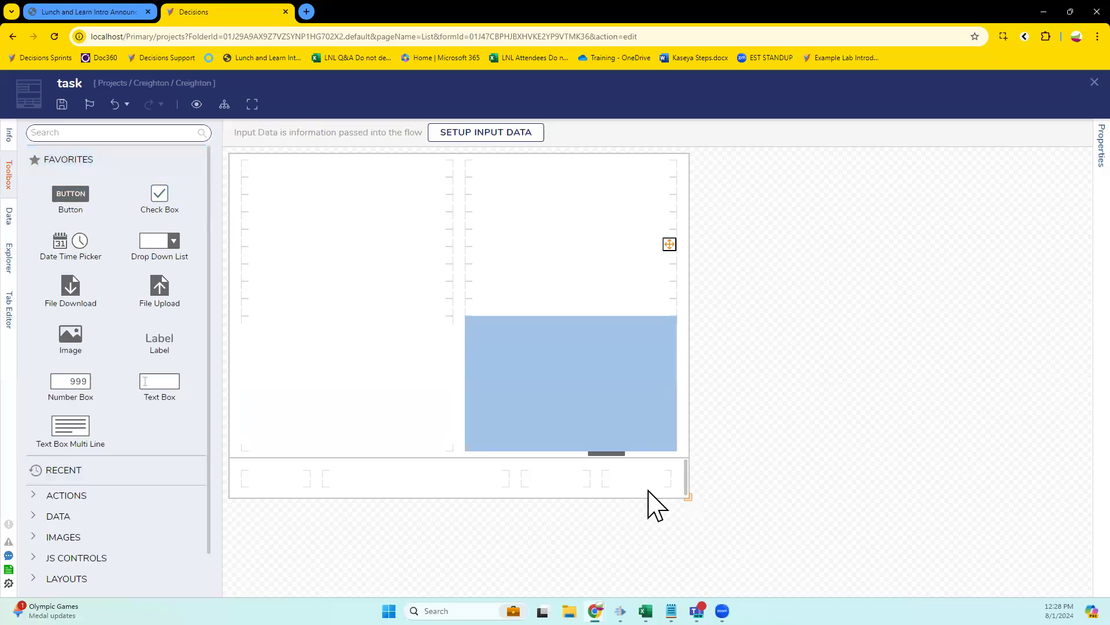
Place a button in the form's footer and a check box in its left column, and try to save the form.
drag(656, 505, 648, 489)
drag(160, 200, 289, 218)
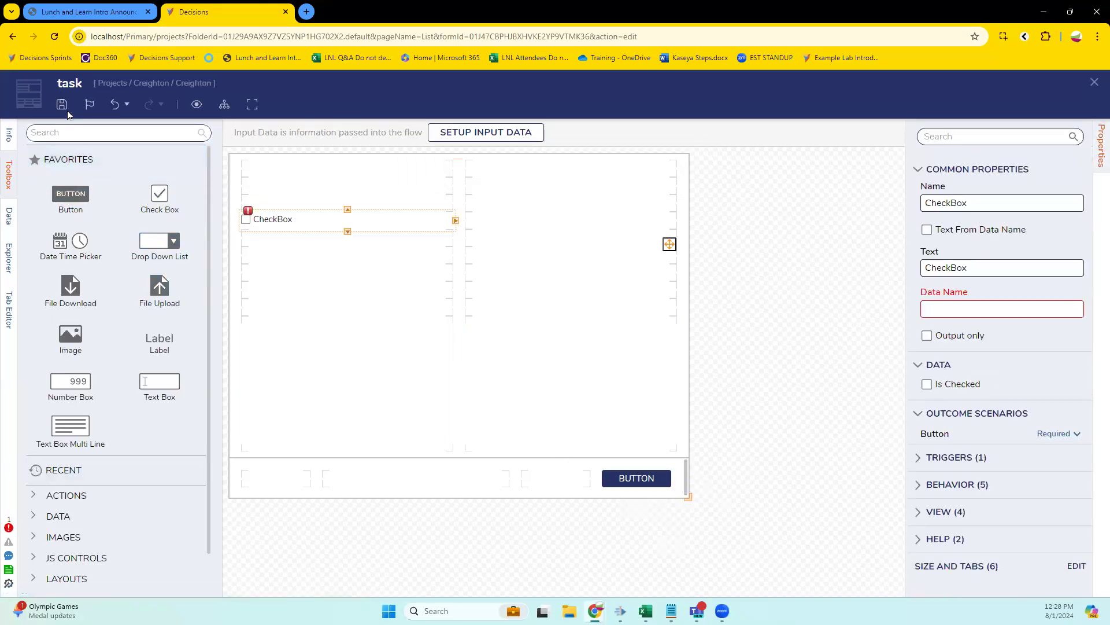
click(65, 107)
click(700, 388)
Set the check box's data name to help, then save and close the form.
click(977, 307)
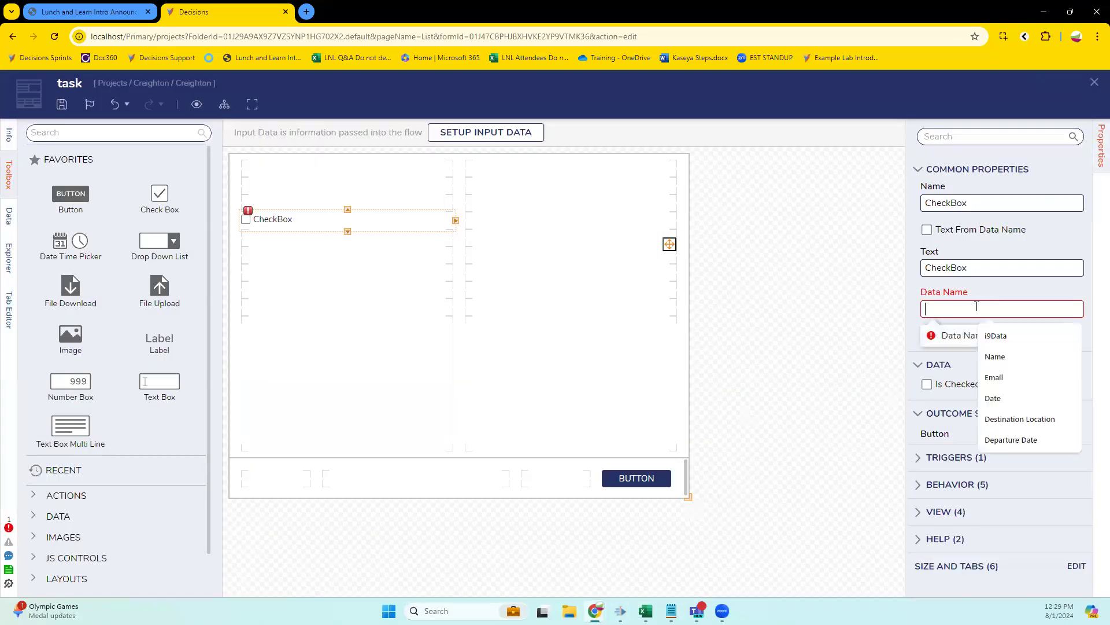
text(j;e)
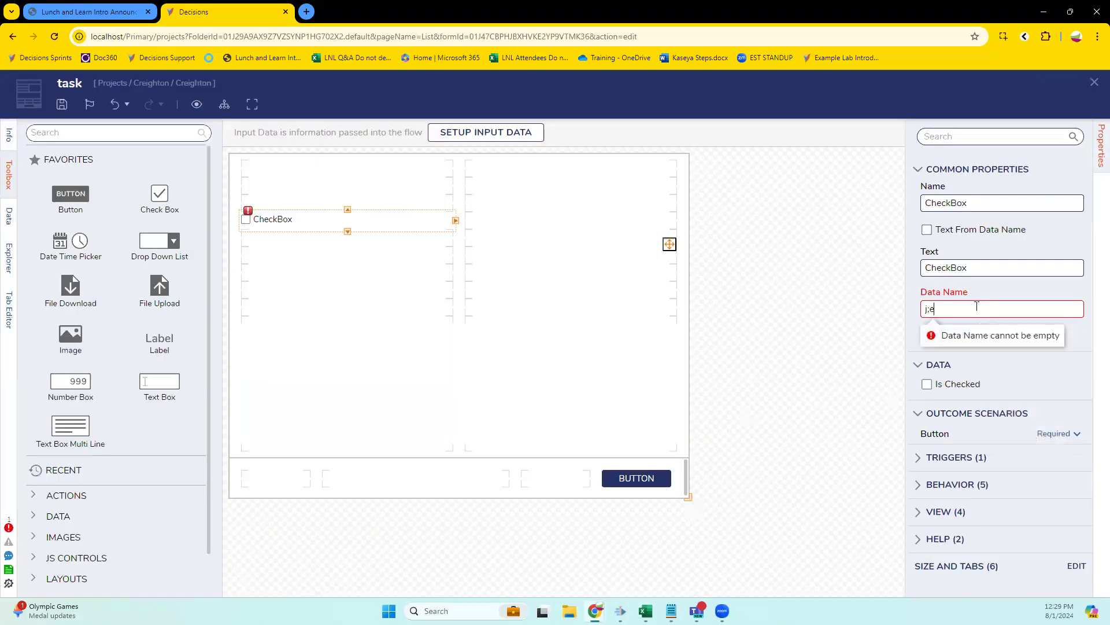
text(help)
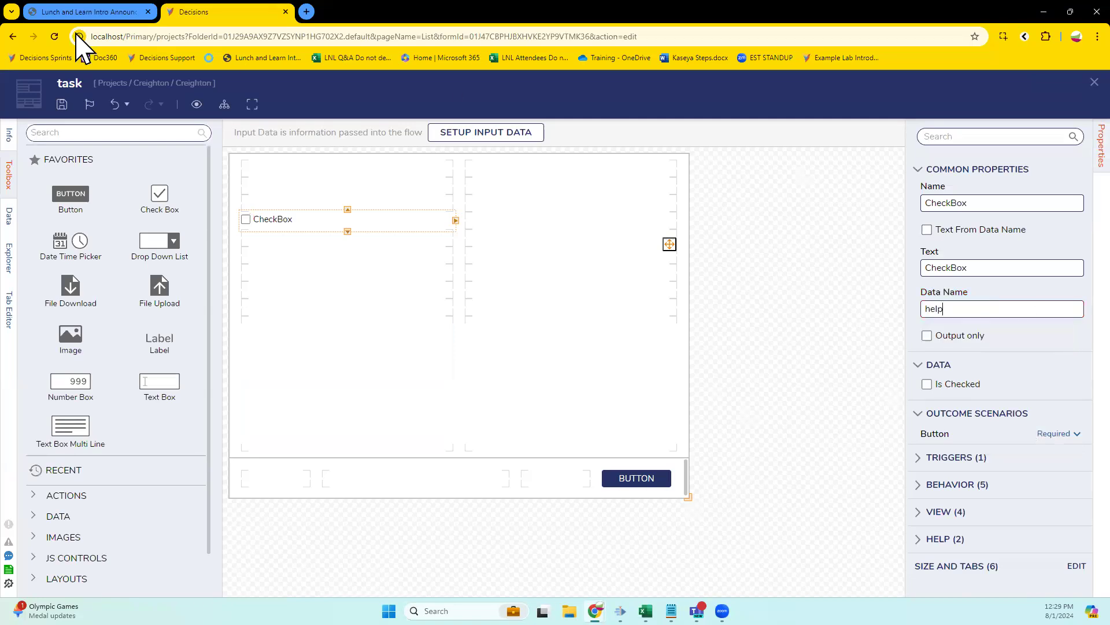
click(62, 104)
click(700, 388)
click(1095, 82)
drag(844, 373, 846, 378)
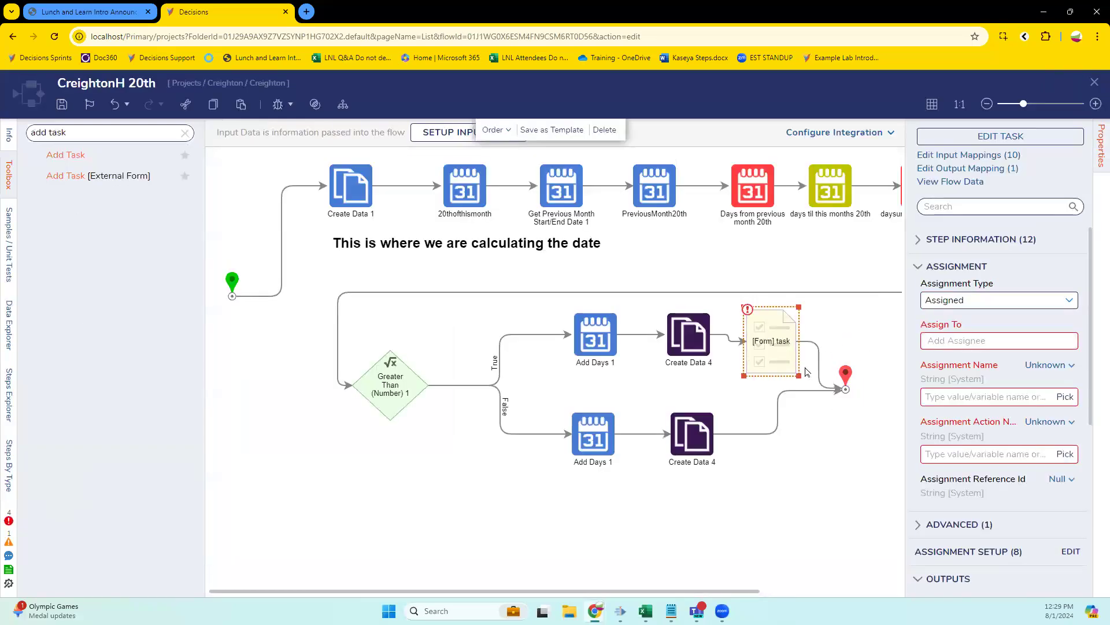
Line up the [Form] task step with Create Data 4 and enable Has Image in its shape settings.
drag(777, 345, 773, 346)
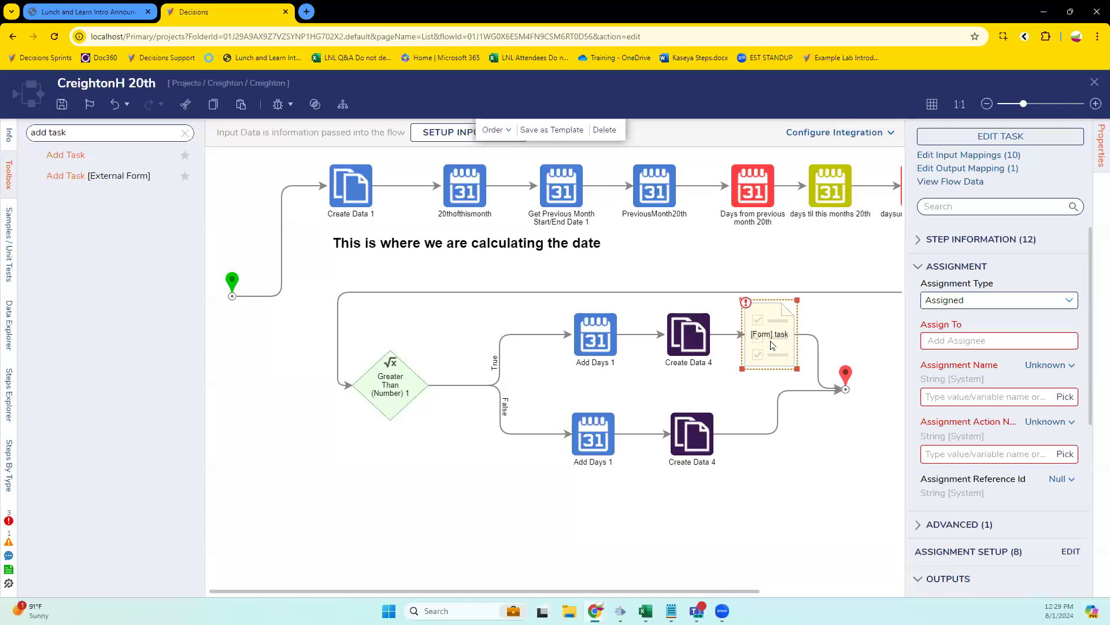
click(961, 242)
scroll(1015, 411, down, 2)
scroll(1020, 440, down, 1)
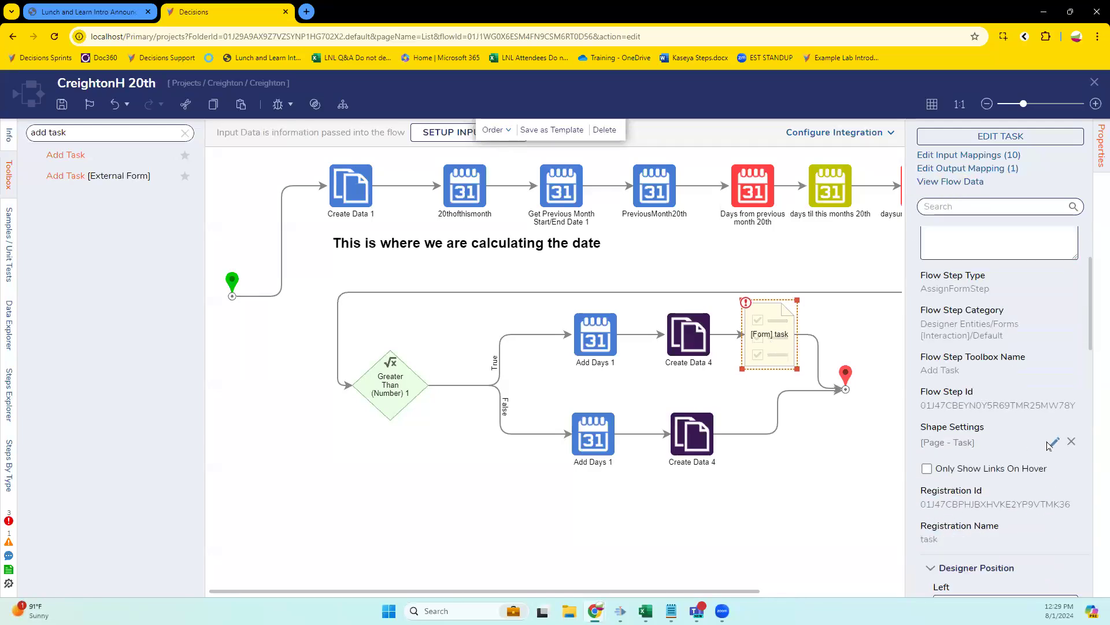
click(1055, 442)
scroll(573, 376, down, 5)
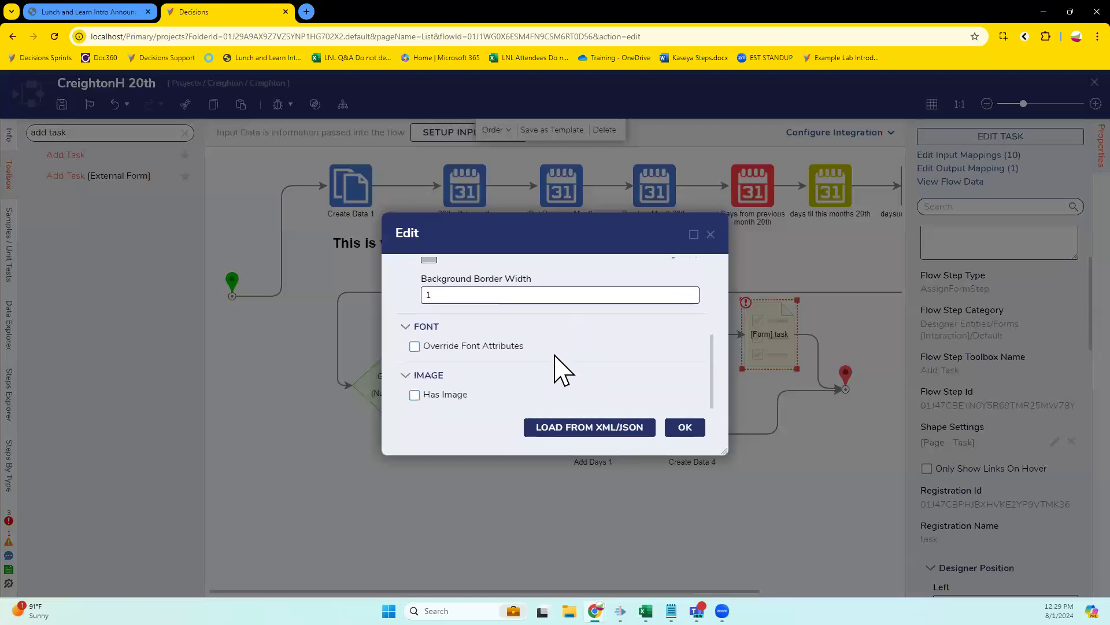
click(431, 394)
scroll(480, 382, down, 3)
scroll(612, 346, up, 1)
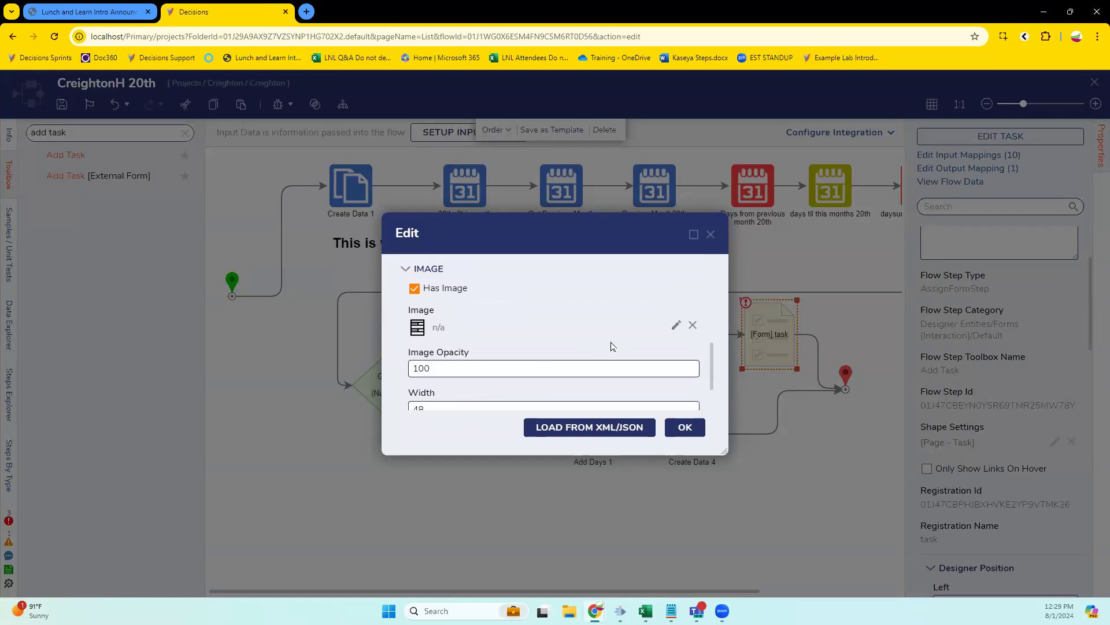
Find Small snoopy.jpg in the Downloads folder and apply it as the [Form] task step's shape image.
click(676, 325)
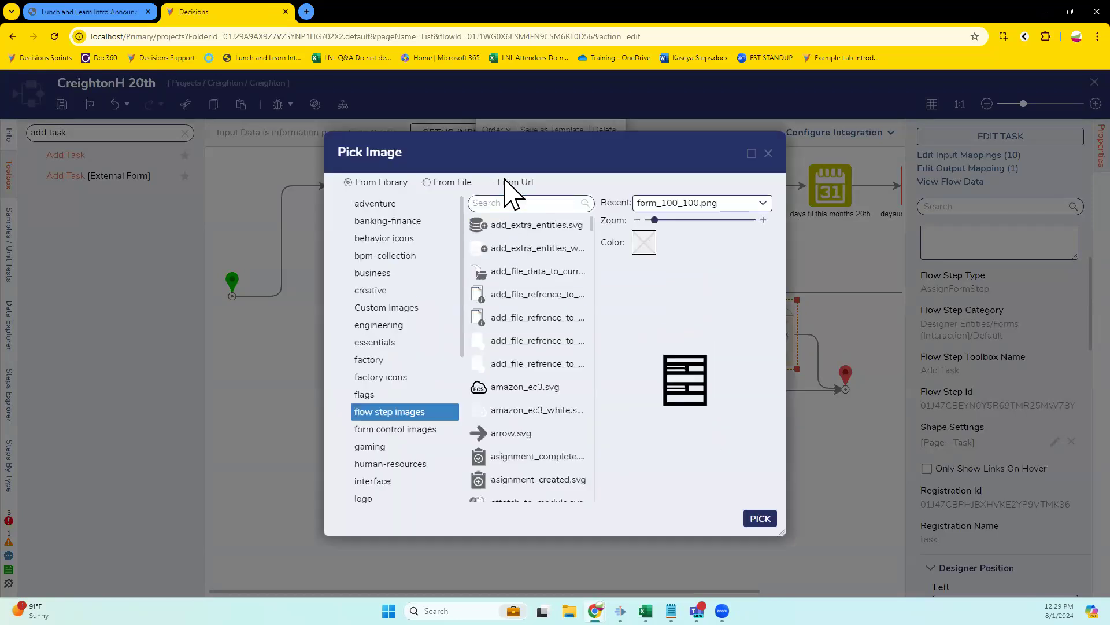
click(428, 182)
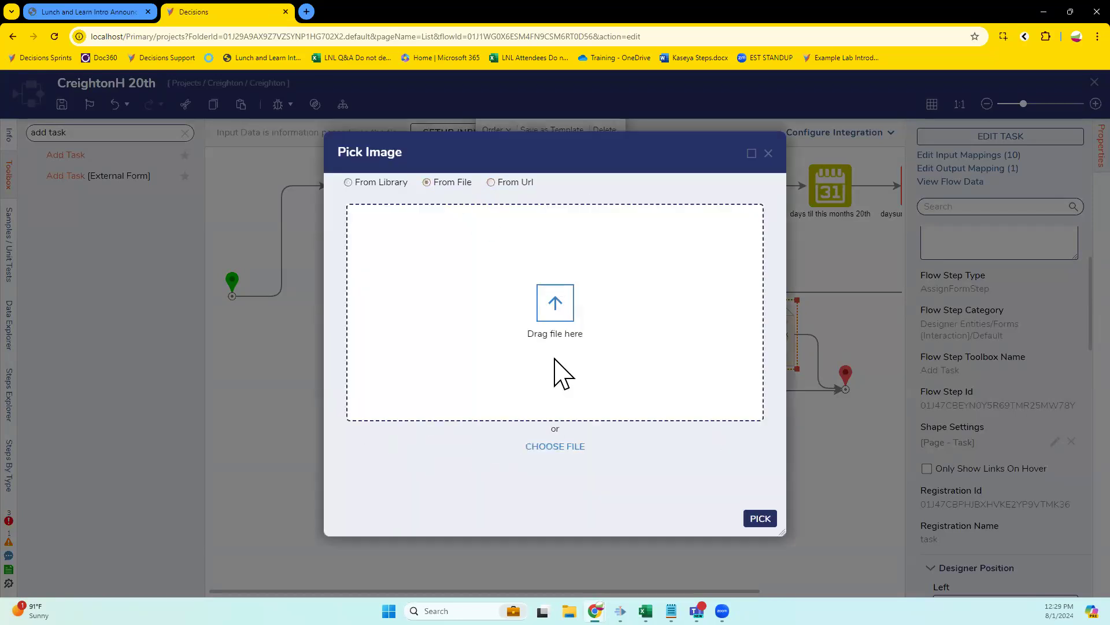
click(555, 446)
scroll(34, 147, down, 1)
click(55, 169)
scroll(239, 167, down, 5)
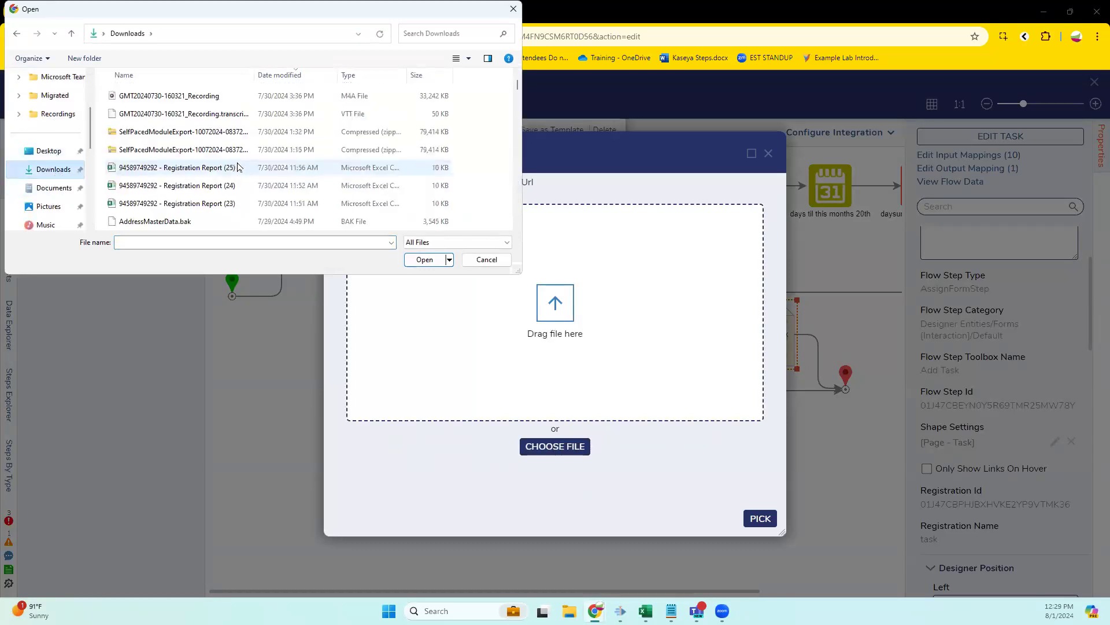
scroll(239, 168, down, 4)
click(423, 33)
text(snoopy)
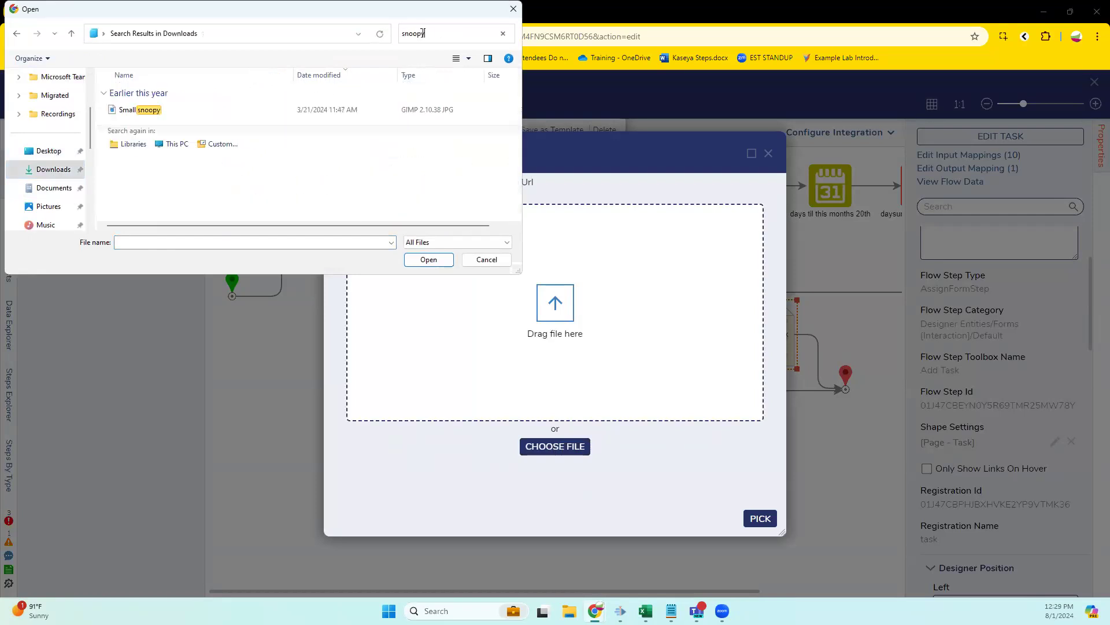
click(173, 110)
double_click(174, 111)
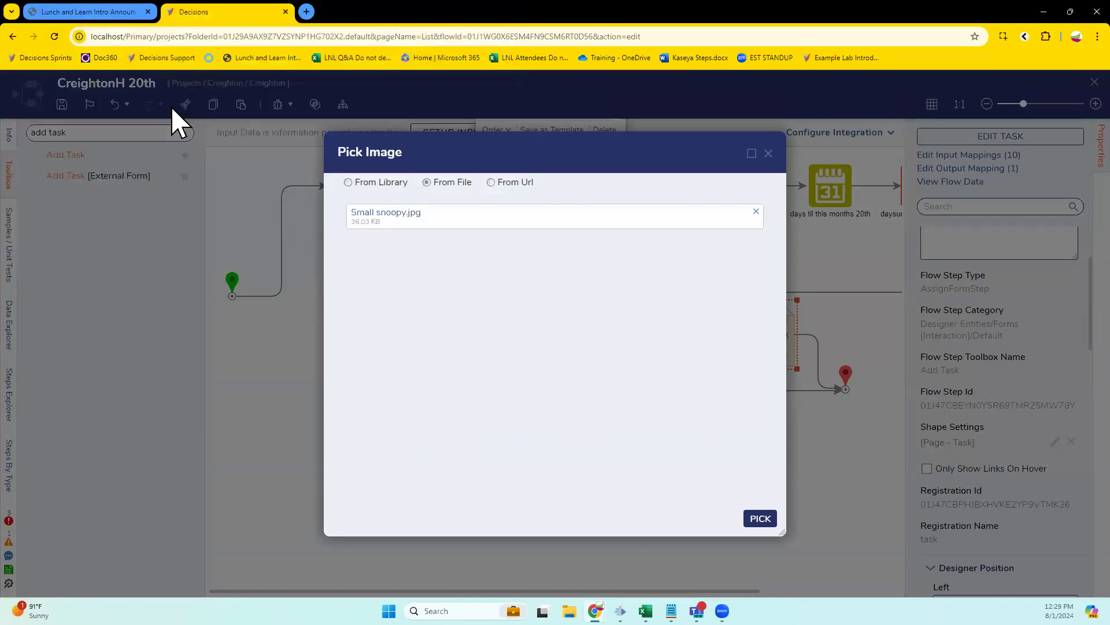
click(760, 518)
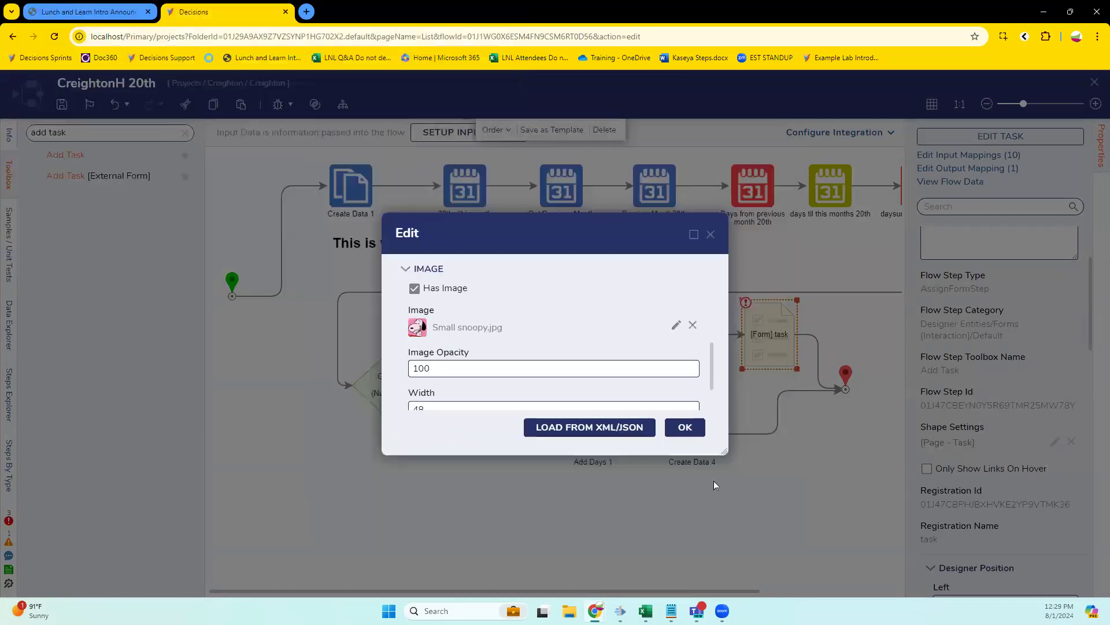
click(685, 427)
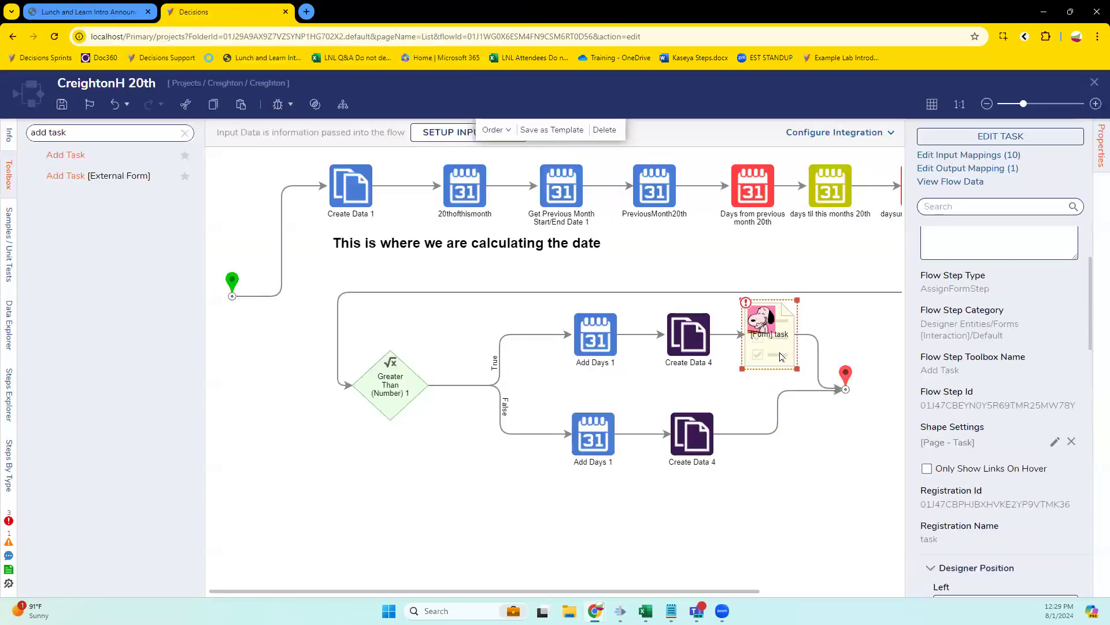
click(802, 480)
Shift the [Form] task step slightly and set its shape image's width and height to 100.
click(763, 333)
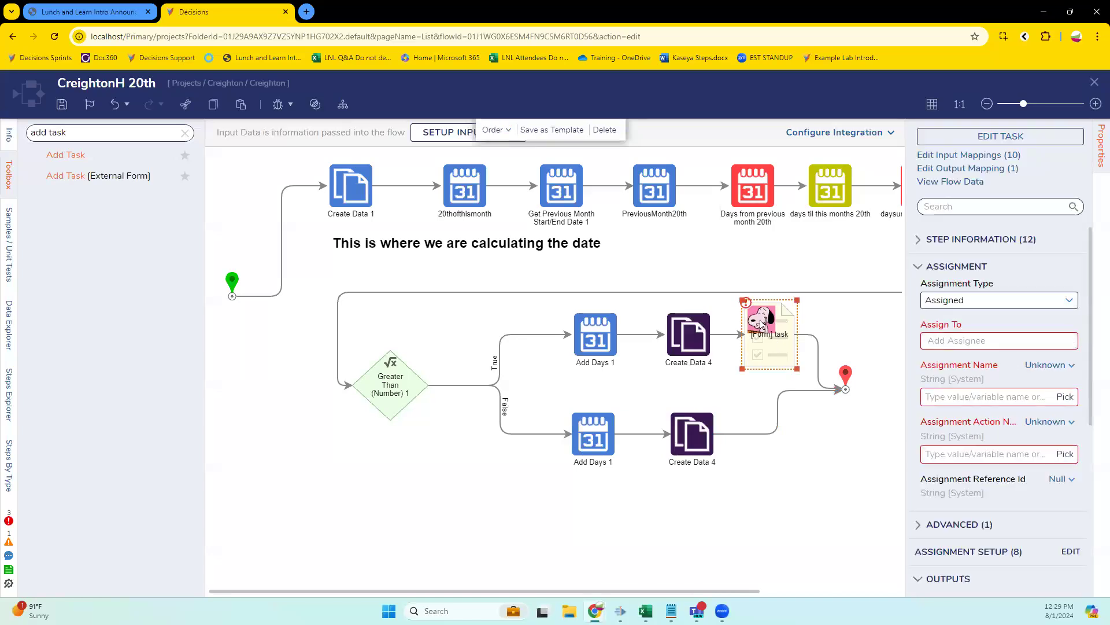
mouse_move(757, 326)
mouse_down()
mouse_move(760, 361)
mouse_move(774, 334)
mouse_up()
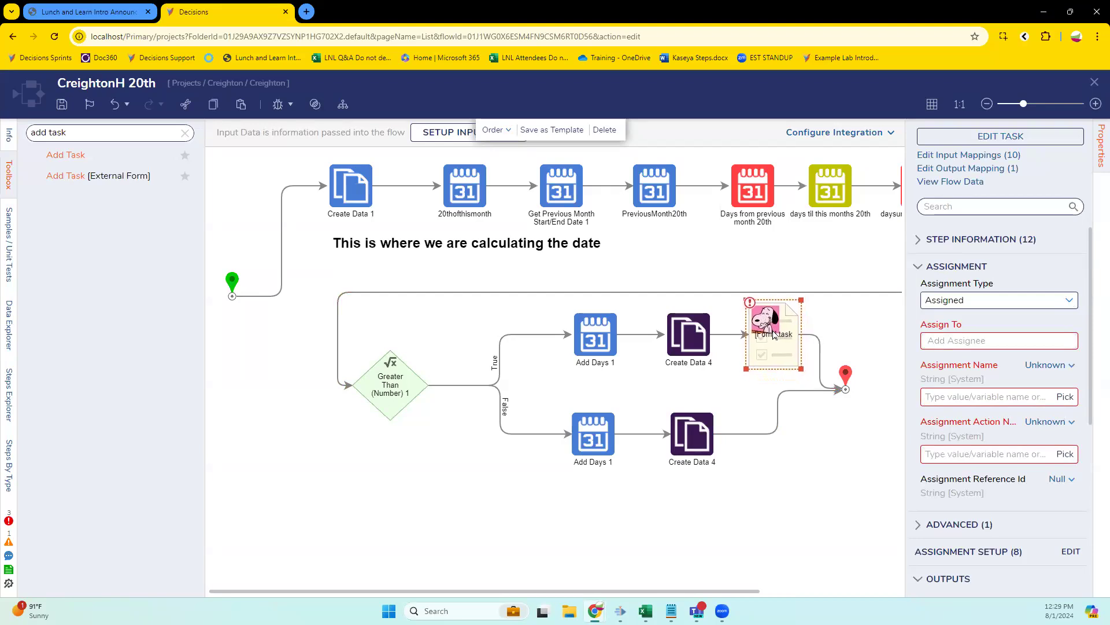
click(964, 239)
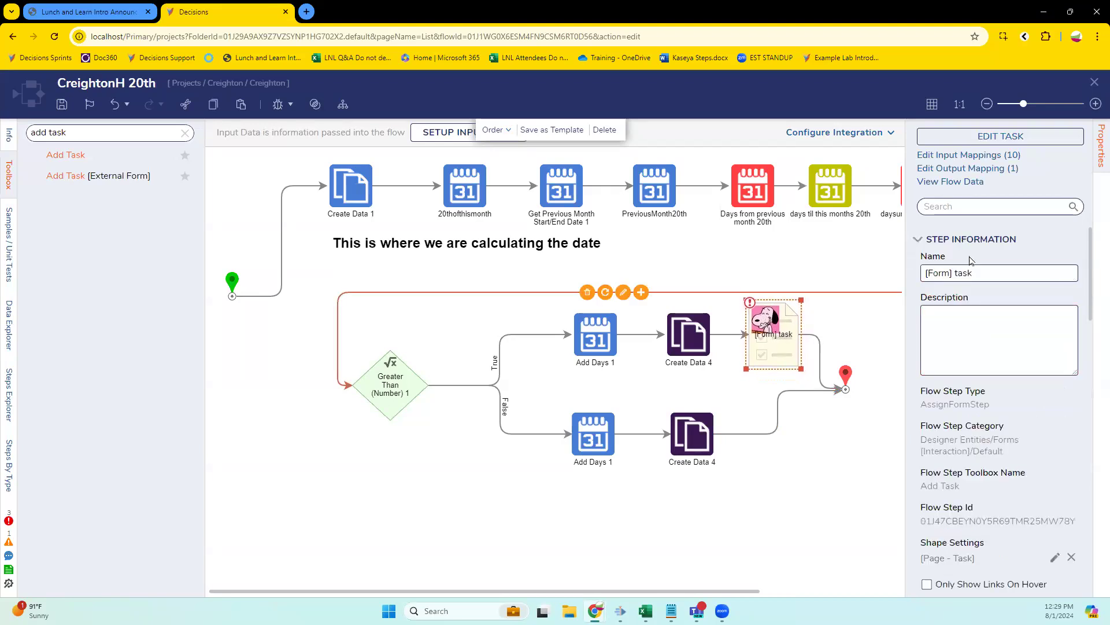
click(1055, 558)
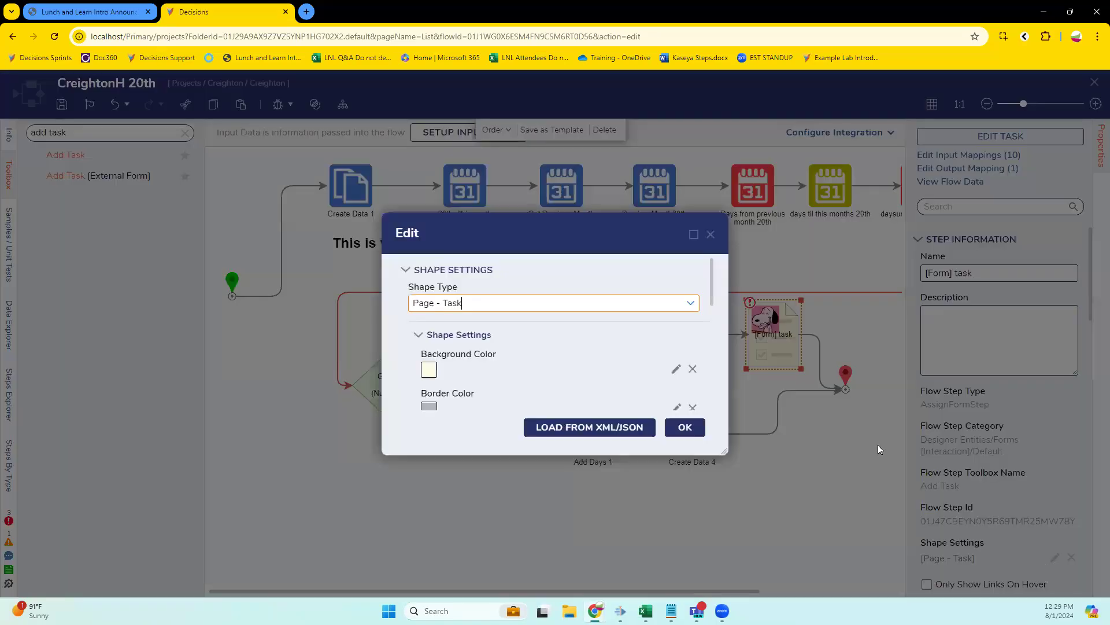
scroll(639, 365, down, 3)
scroll(630, 354, down, 3)
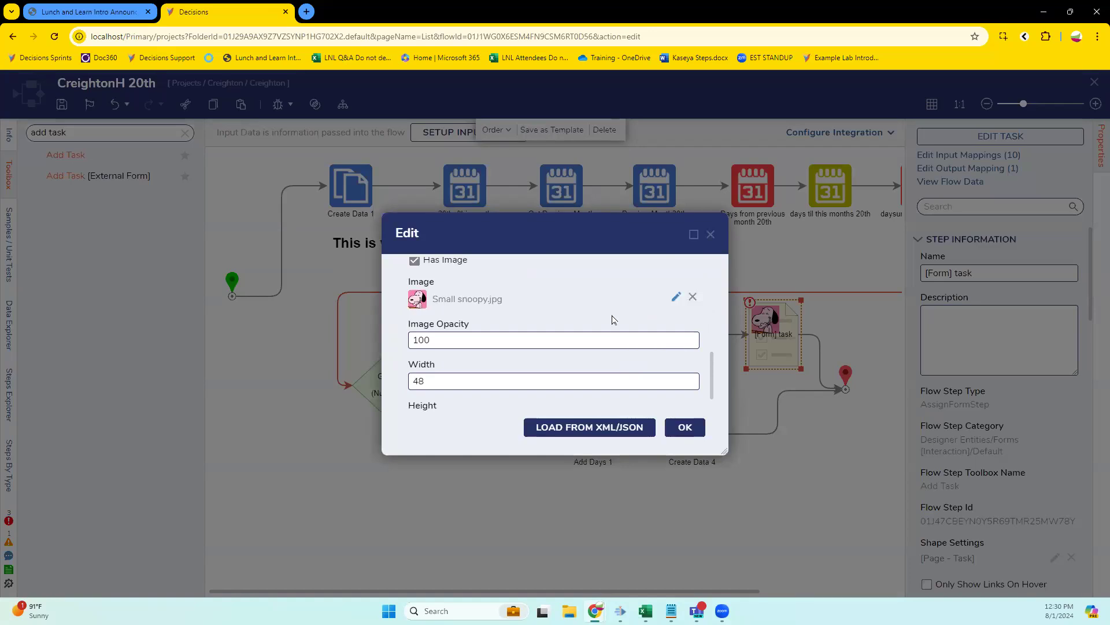
scroll(460, 371, down, 1)
double_click(575, 354)
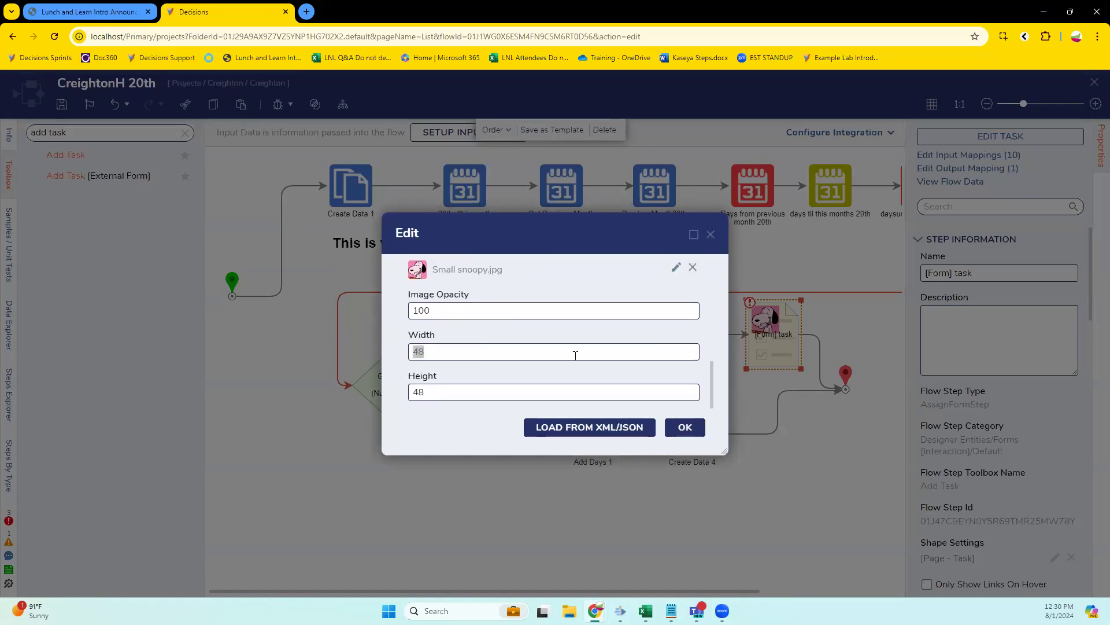
text(100100)
click(685, 427)
click(789, 474)
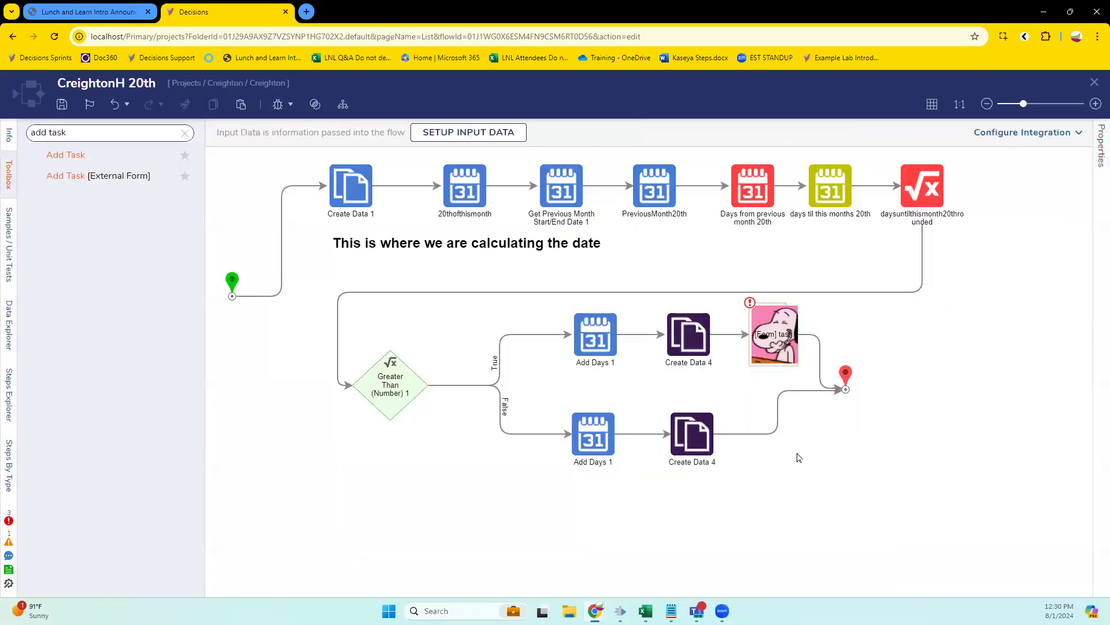
In the PreviousMonth20th step's shape settings, choose plumber-1.svg from the plumbing-elements image library.
click(783, 352)
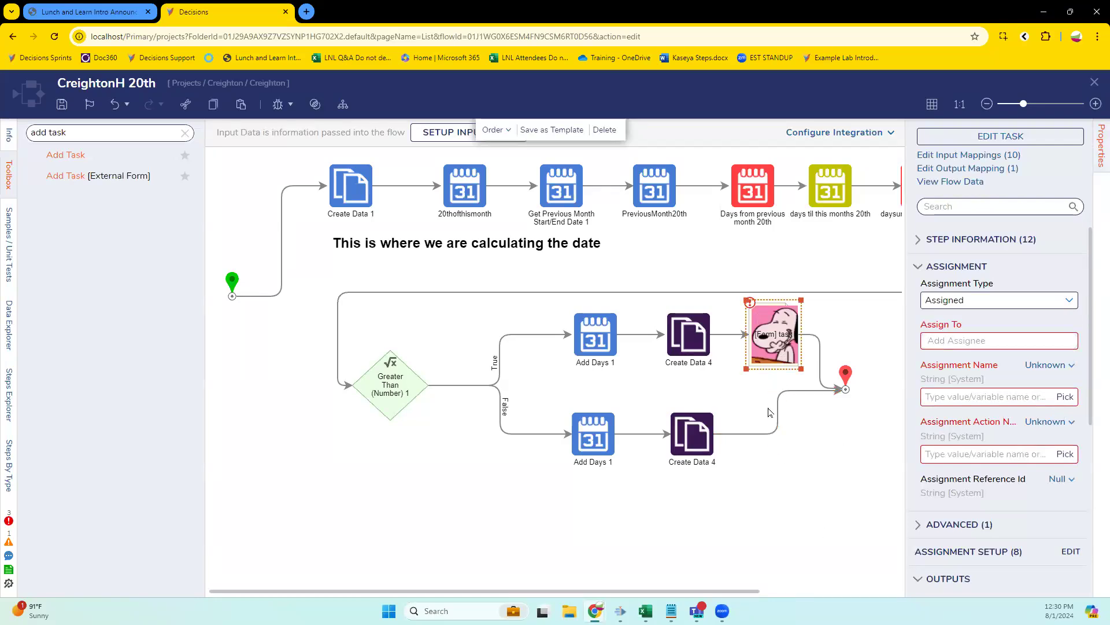
click(654, 195)
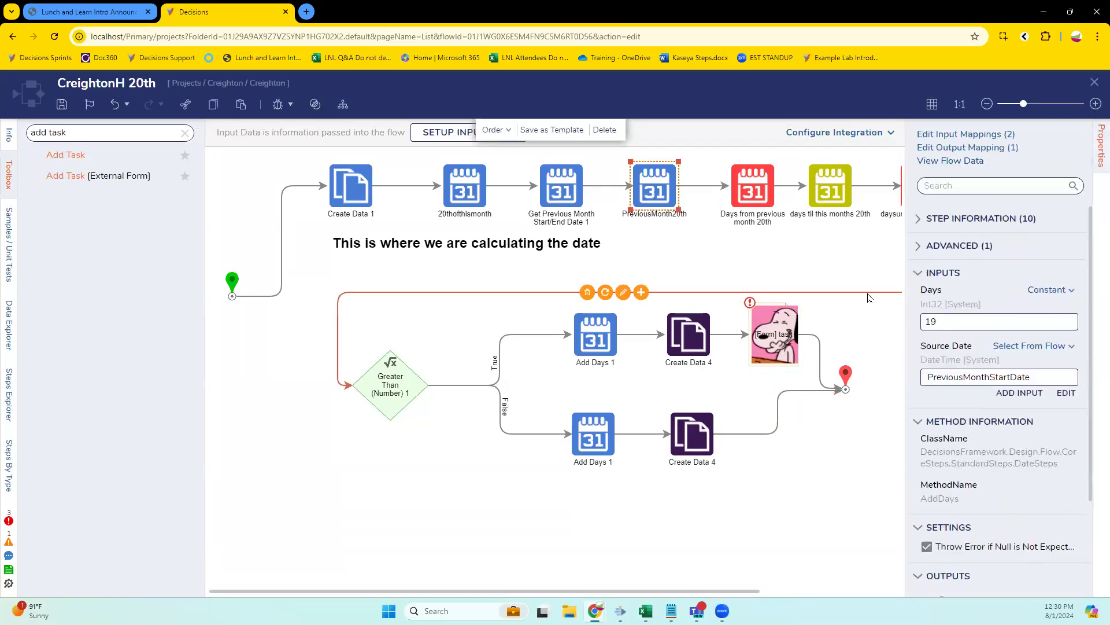
click(956, 219)
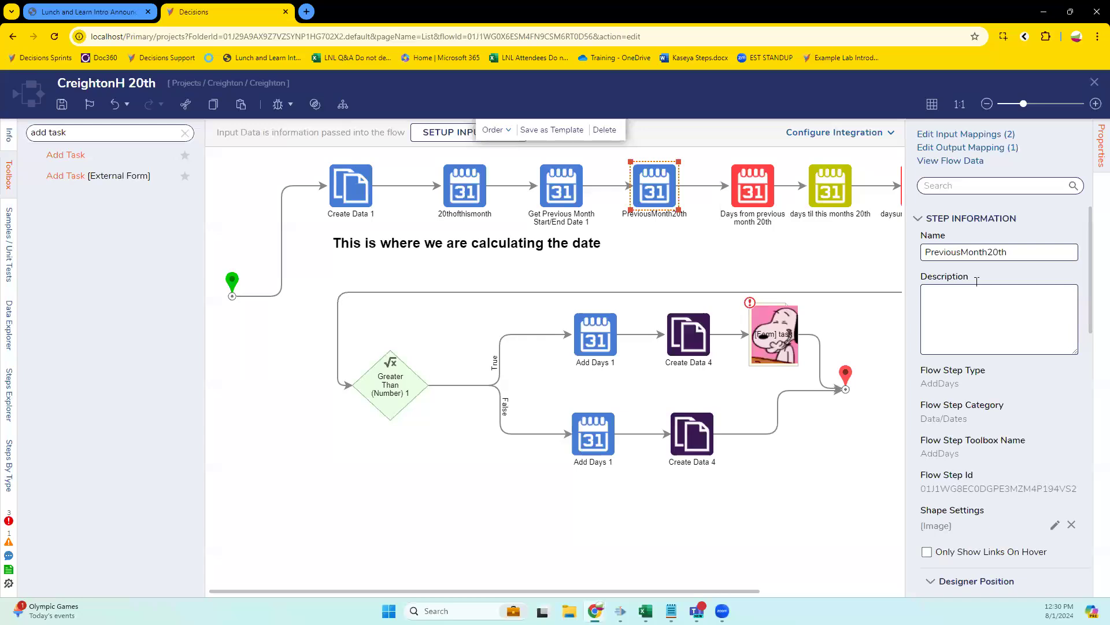
click(1056, 525)
scroll(612, 384, down, 5)
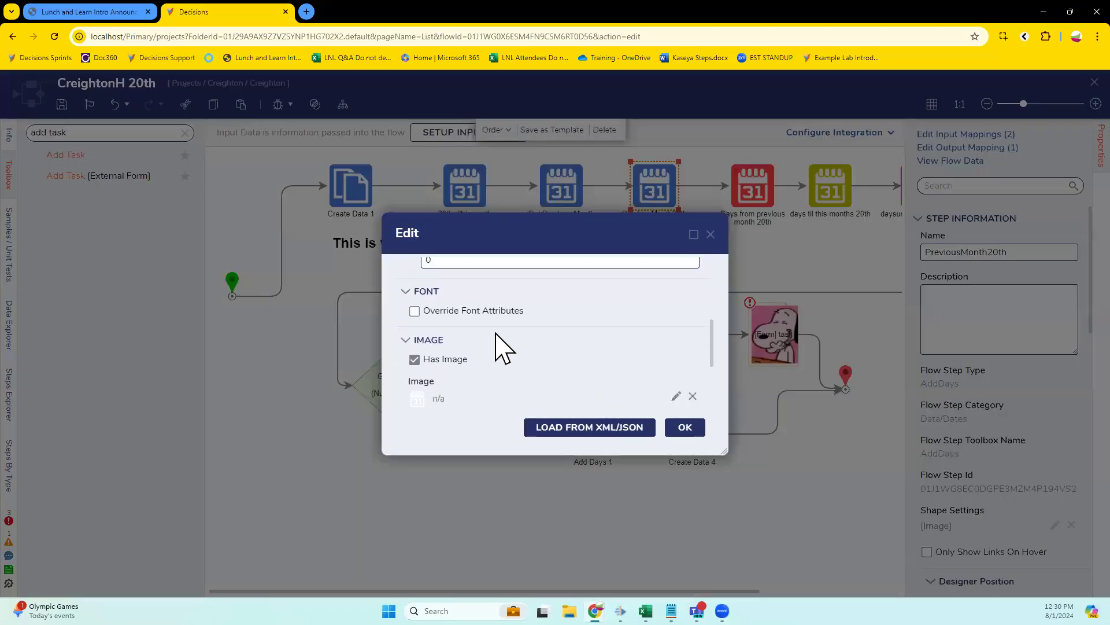
scroll(503, 347, down, 2)
click(673, 355)
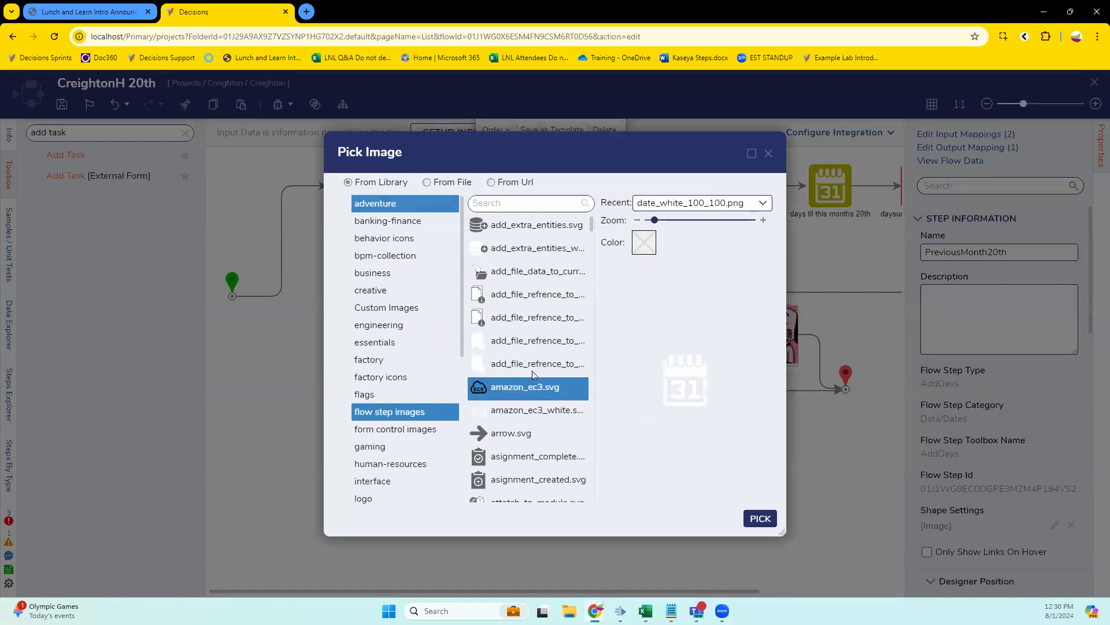
scroll(406, 439, down, 5)
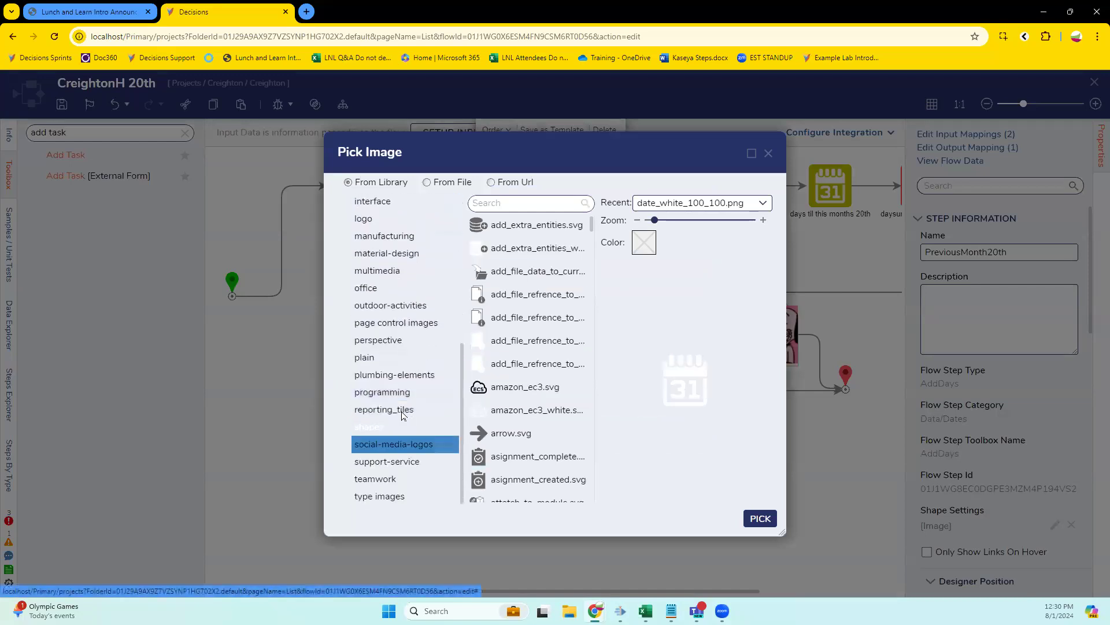
click(396, 373)
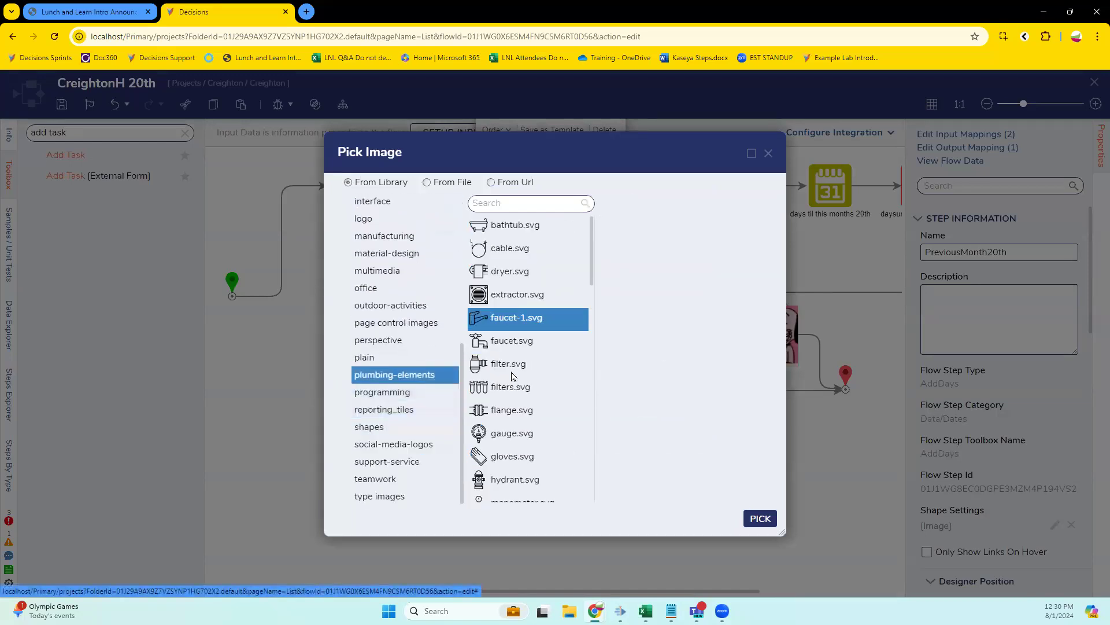
scroll(529, 434, down, 3)
scroll(532, 431, down, 3)
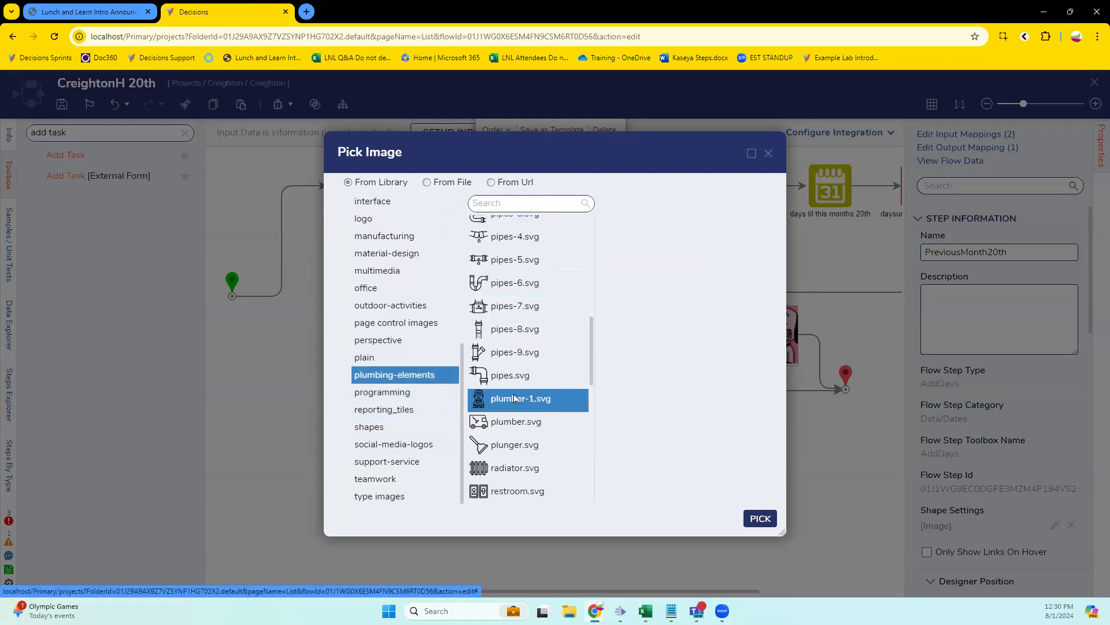
click(516, 398)
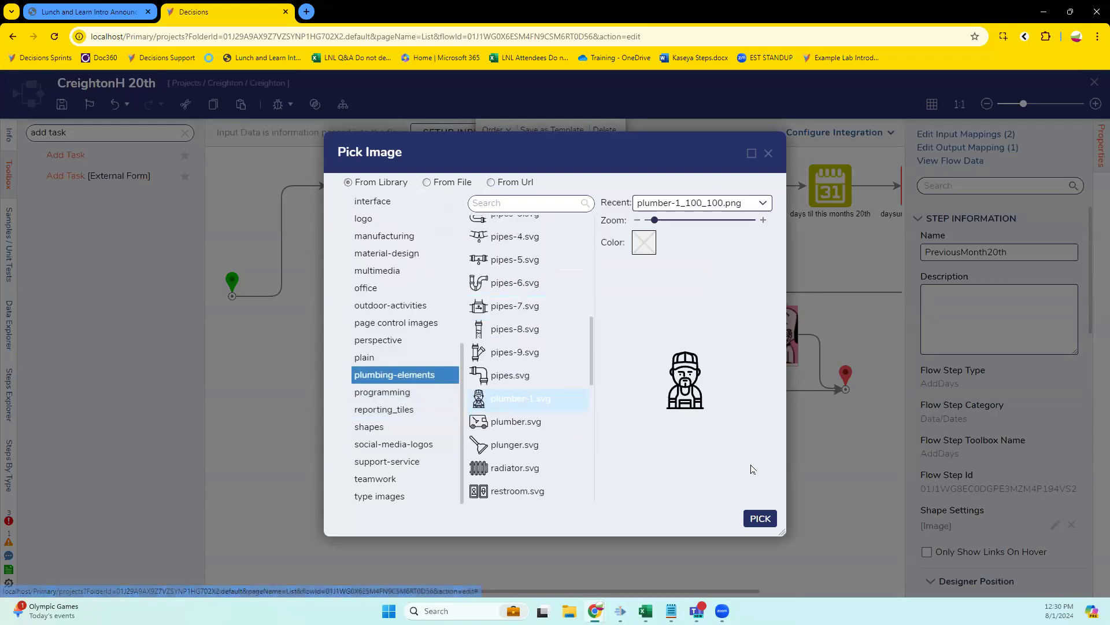
Color the plumber image green (37FF92) and apply it as the PreviousMonth20th step's shape image.
click(640, 242)
click(599, 299)
click(656, 474)
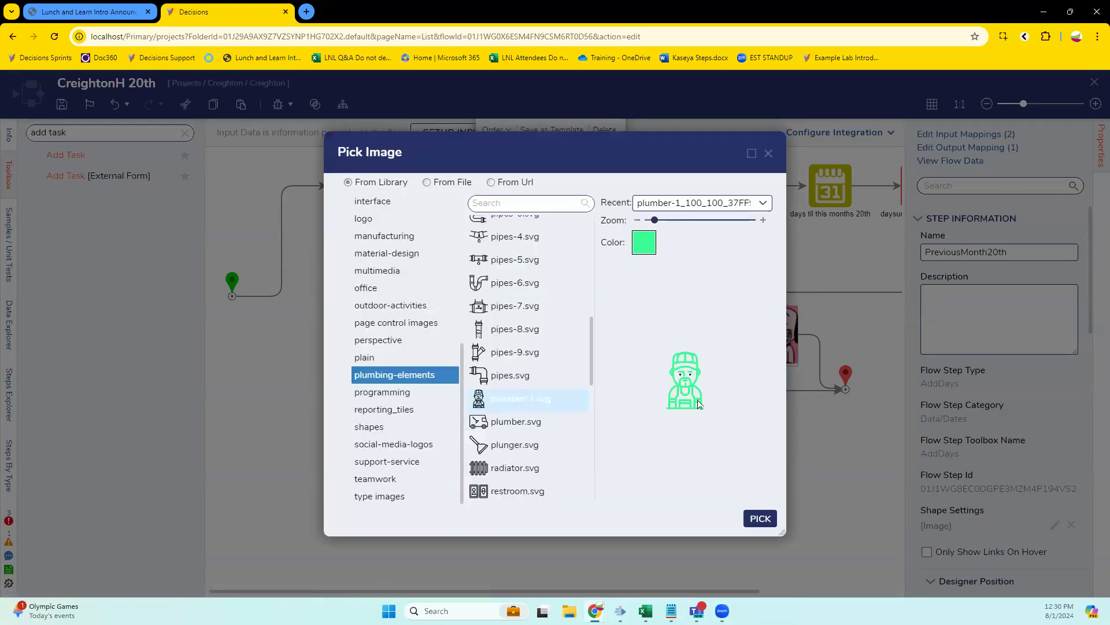
click(760, 519)
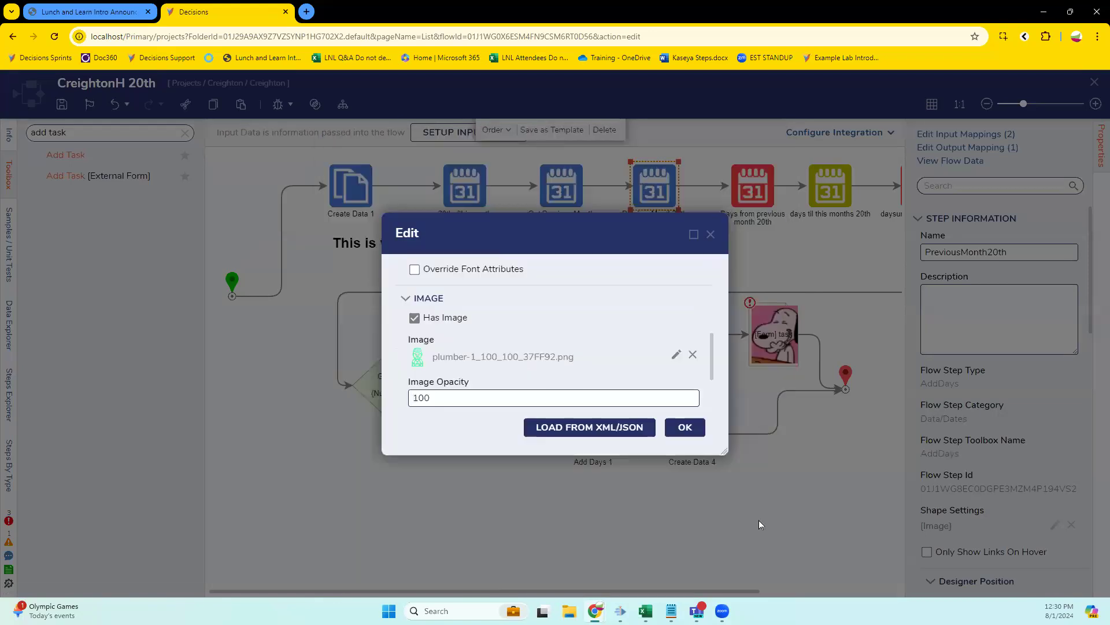
click(695, 427)
mouse_move(713, 292)
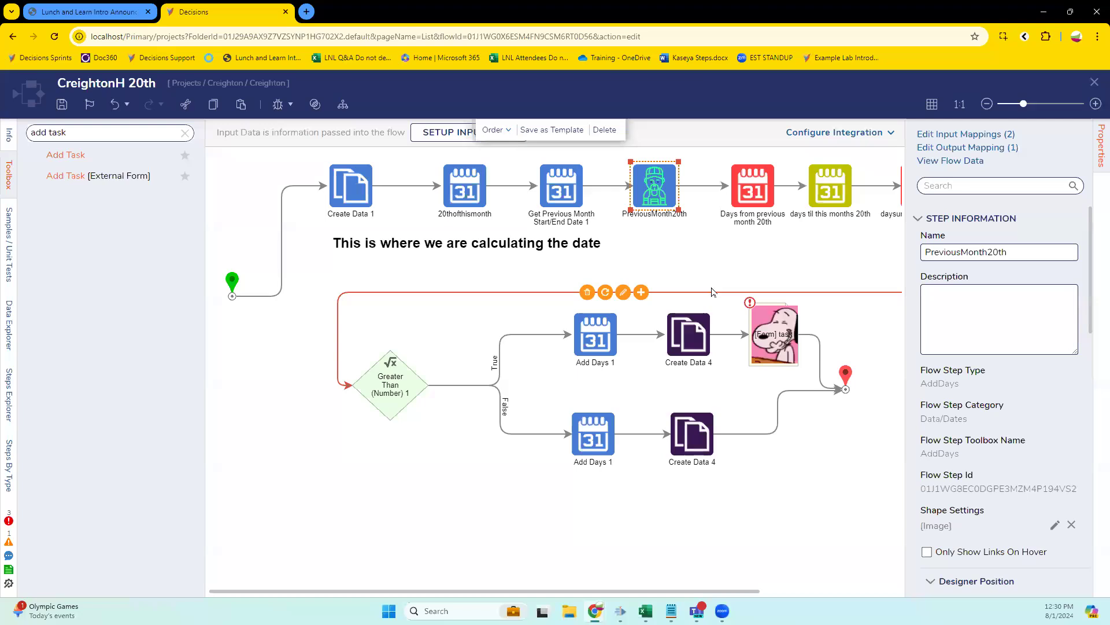
click(11, 137)
click(88, 218)
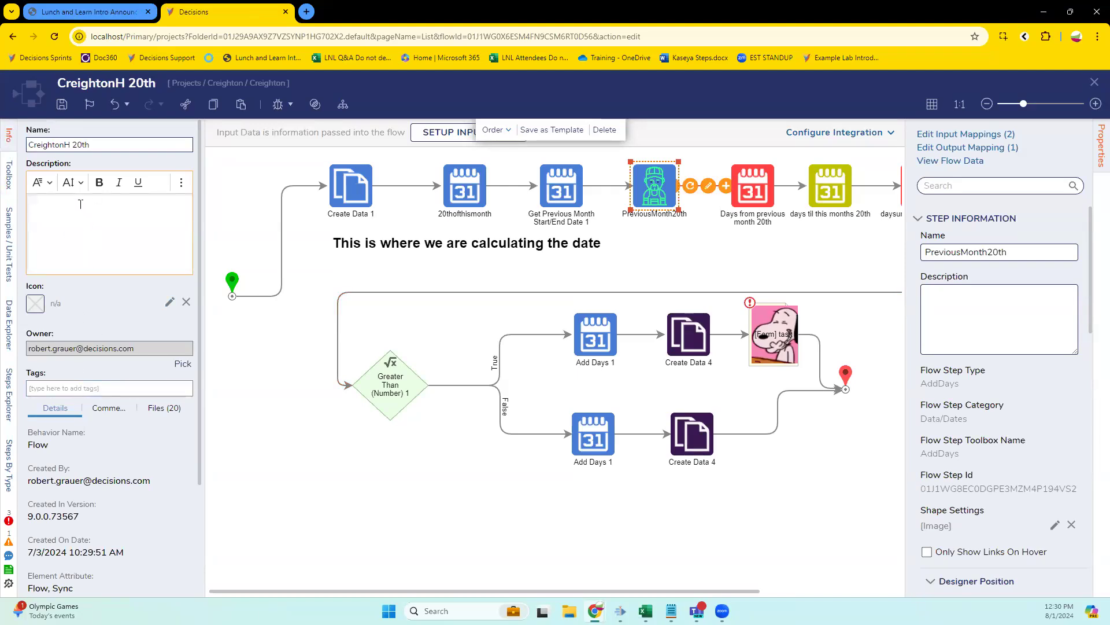
click(181, 185)
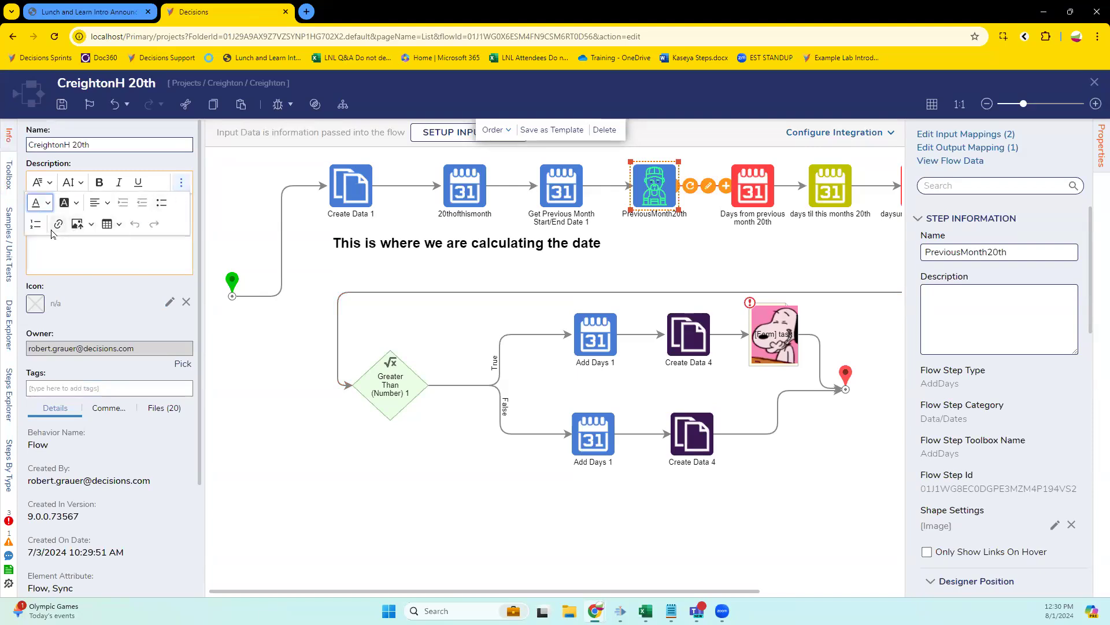
click(66, 249)
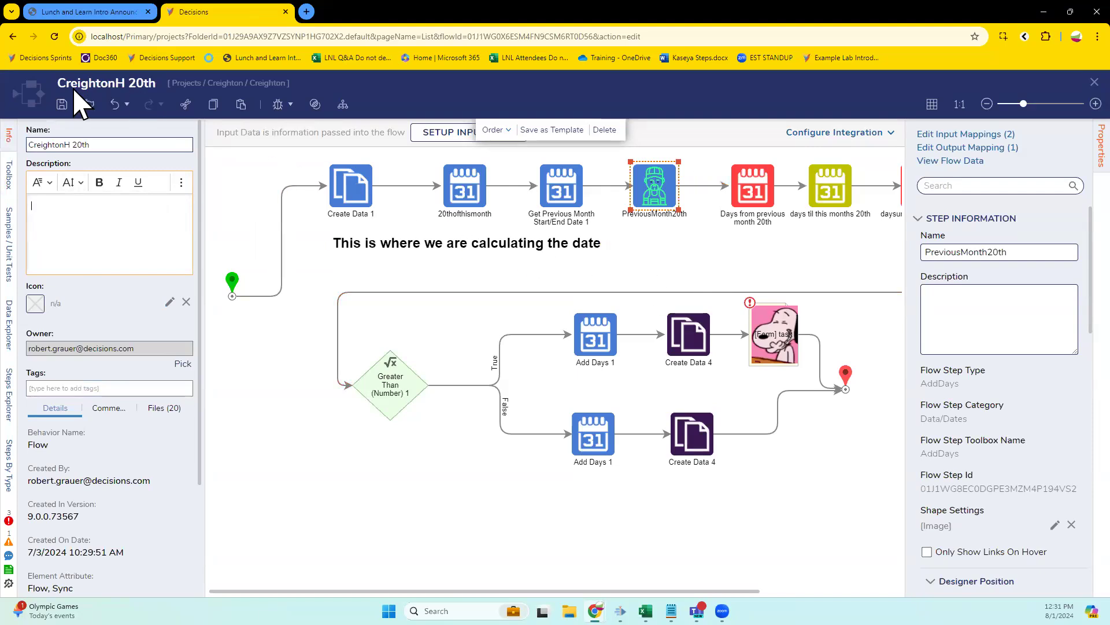
click(62, 104)
click(710, 396)
click(771, 356)
drag(771, 351, 771, 353)
drag(704, 487, 679, 341)
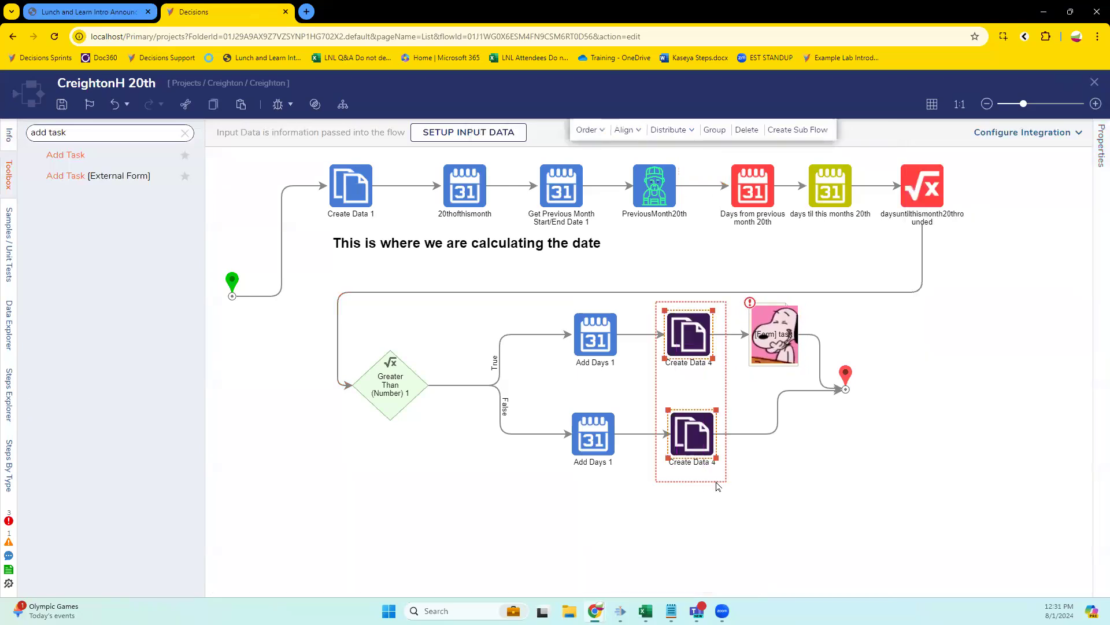
click(832, 237)
drag(962, 157, 742, 177)
click(798, 260)
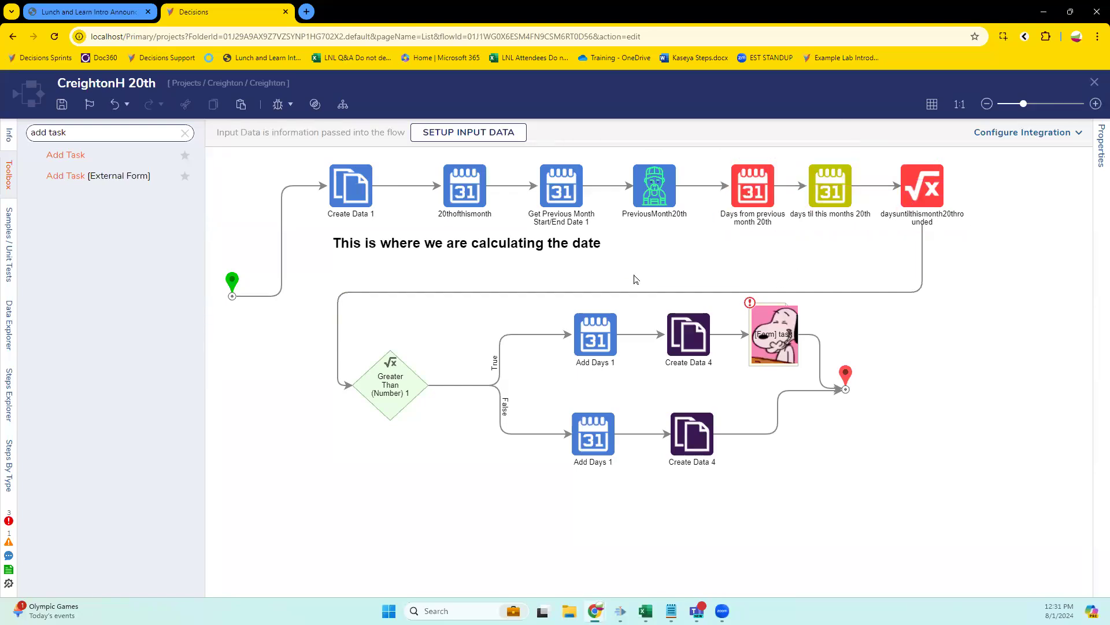
Save and close the CreightonH 20th flow and return to the projects list.
click(1094, 82)
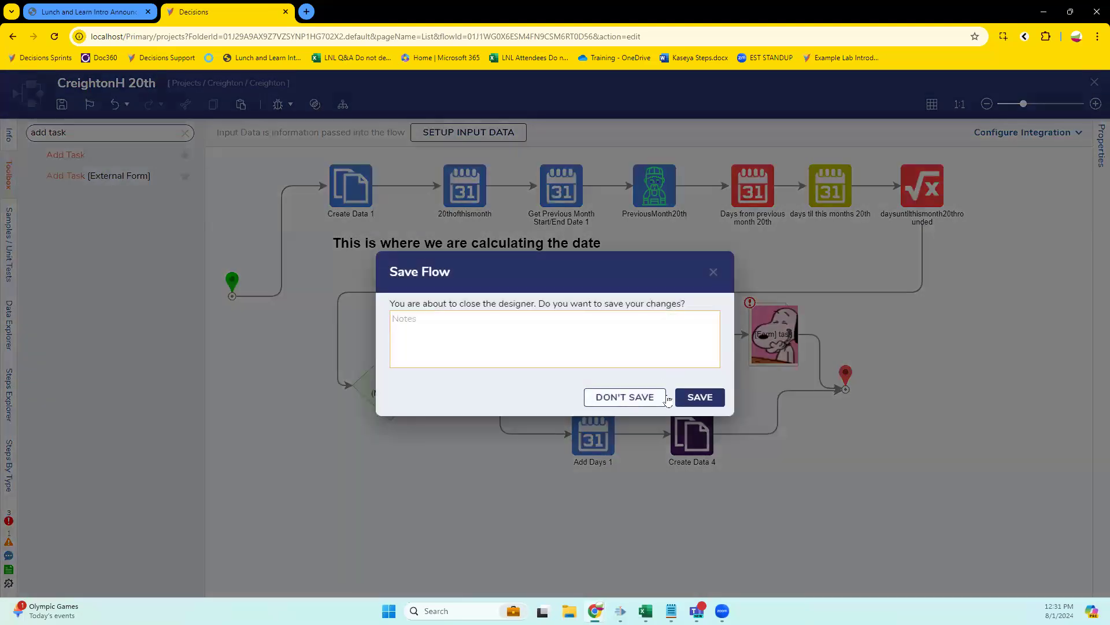
click(689, 402)
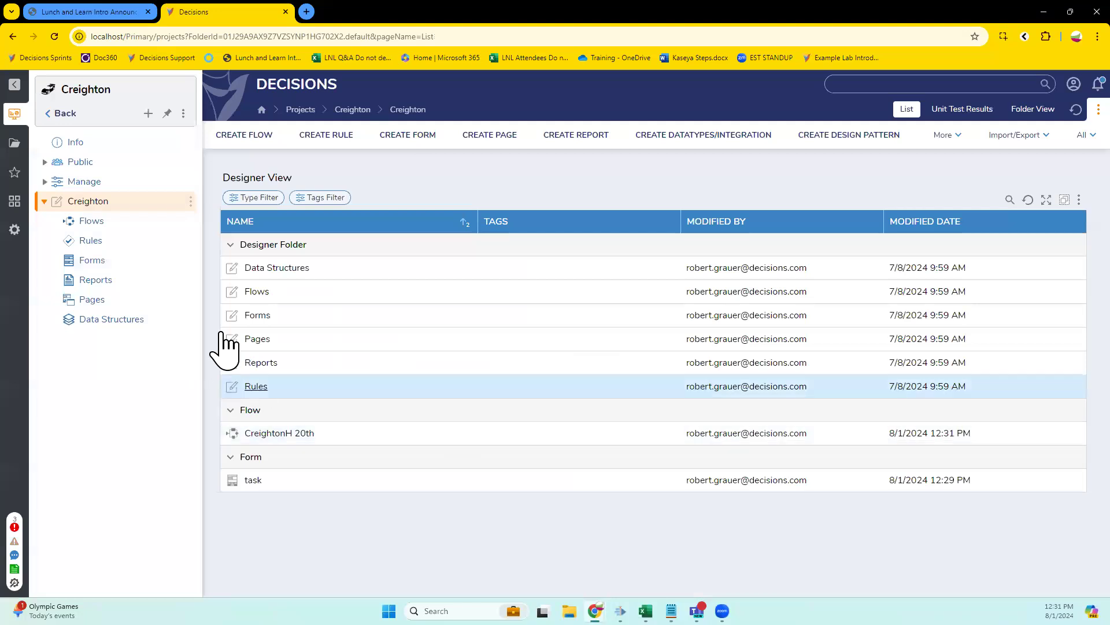
click(57, 113)
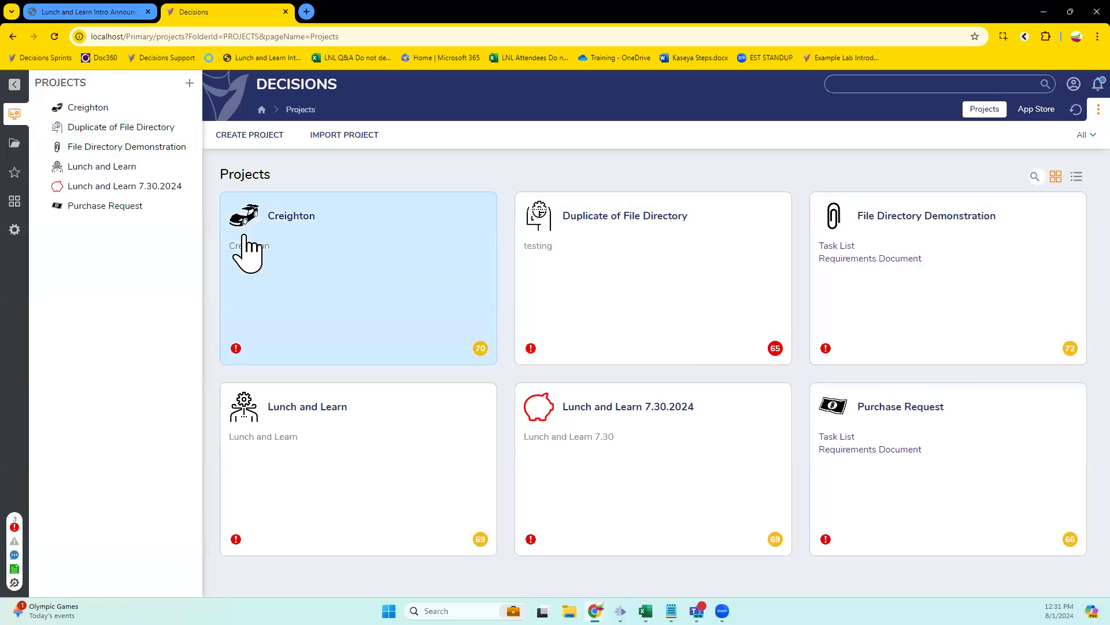
Open unit test flow from the Flows folder of the Lunch and Learn 7.30.2024 project.
click(648, 494)
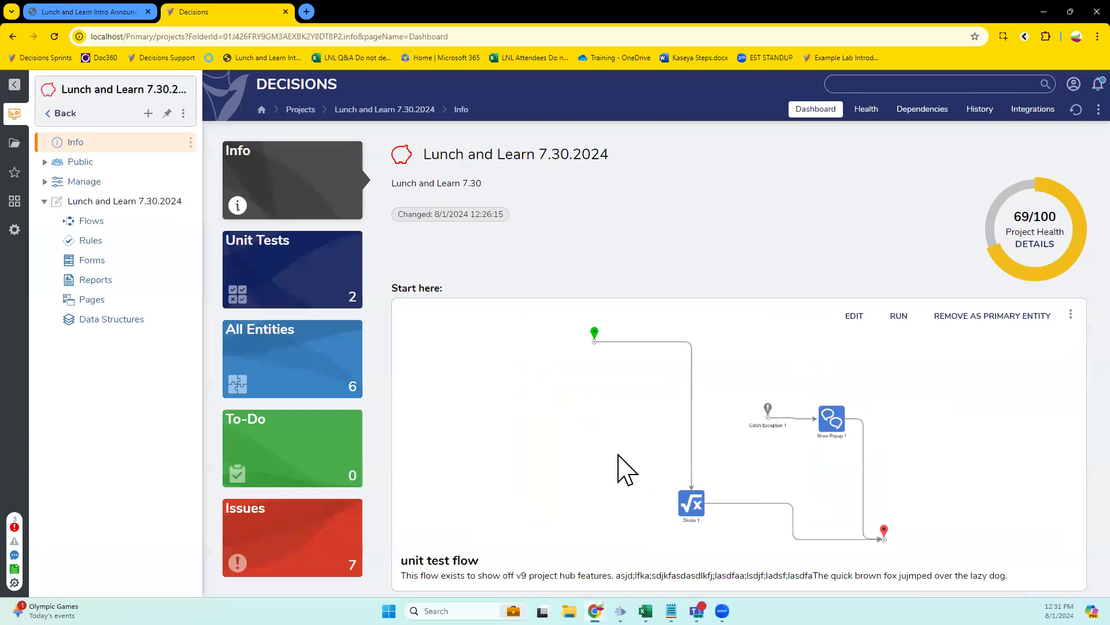
click(84, 202)
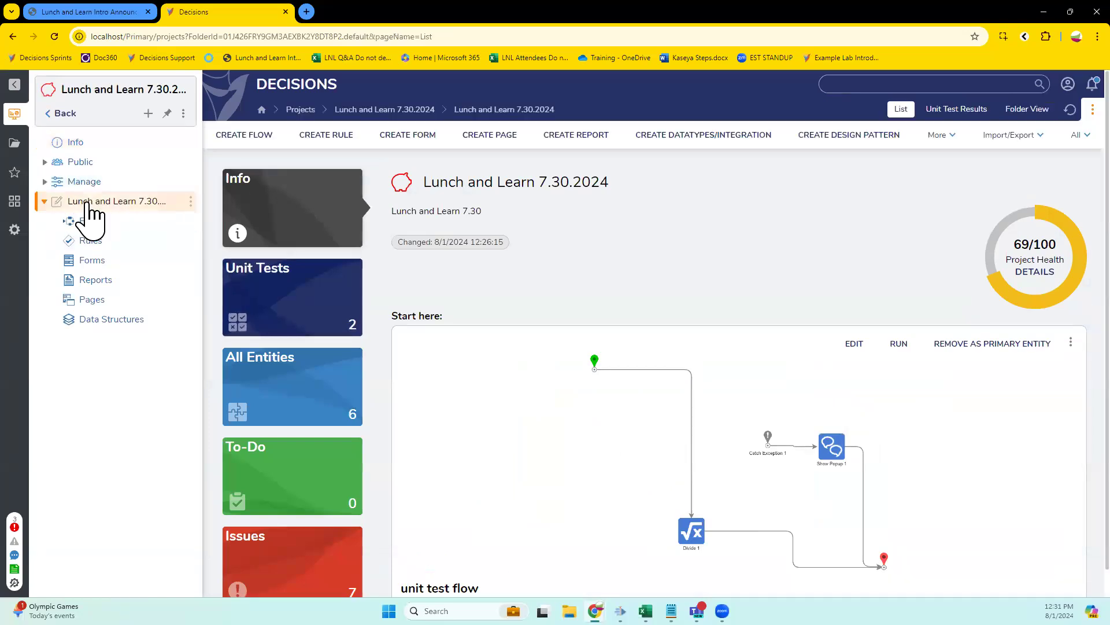
click(257, 291)
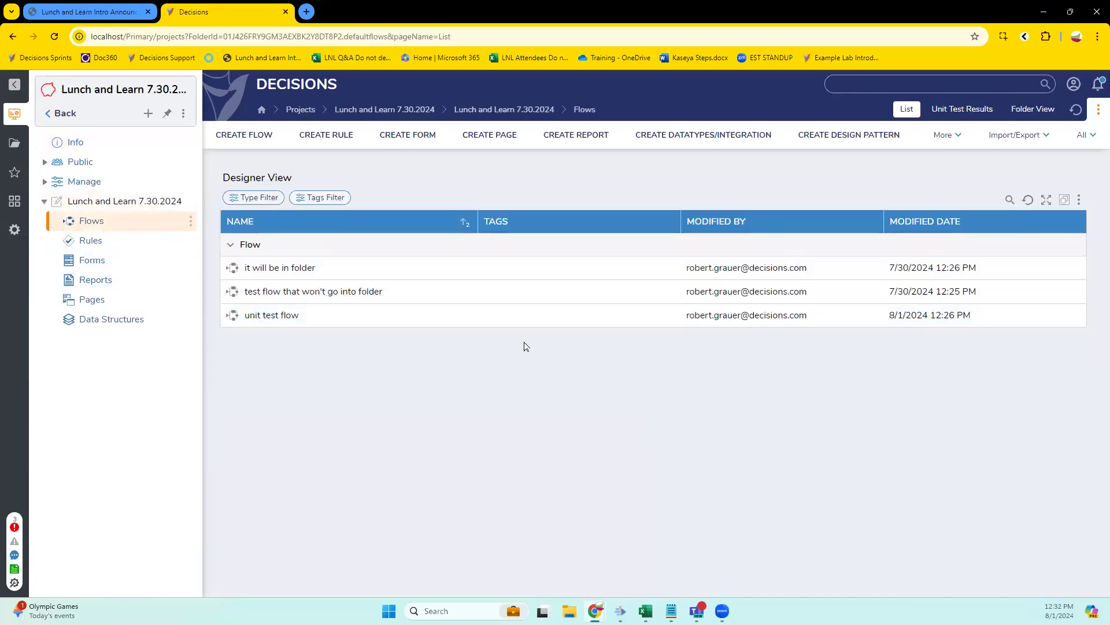
click(271, 315)
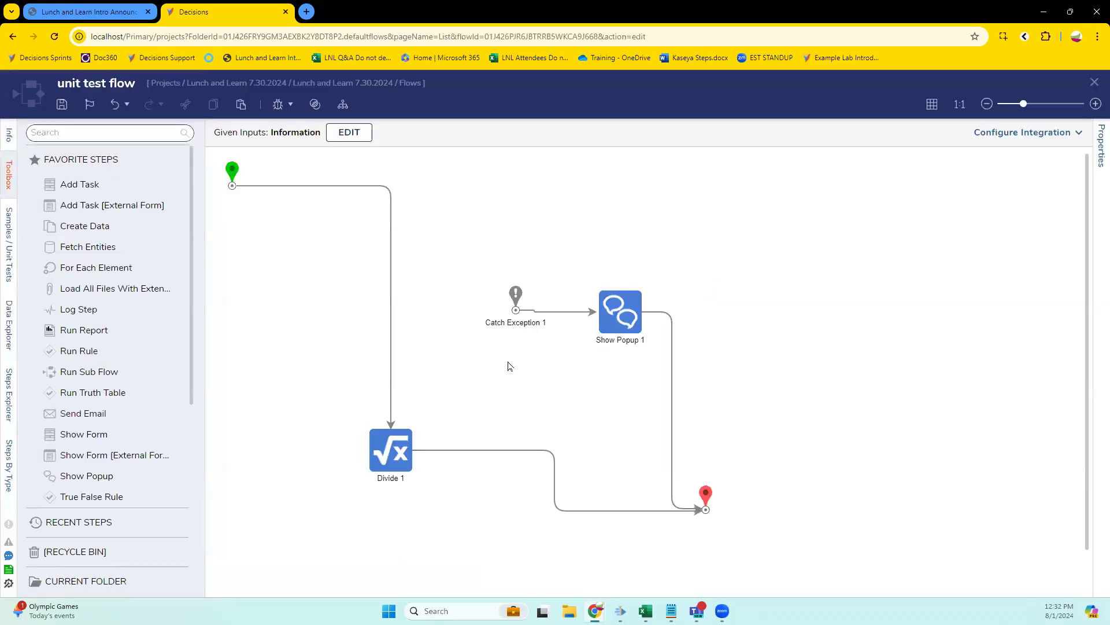
Add a First Number input of type Int32 [Number] to the flow's input data.
click(392, 451)
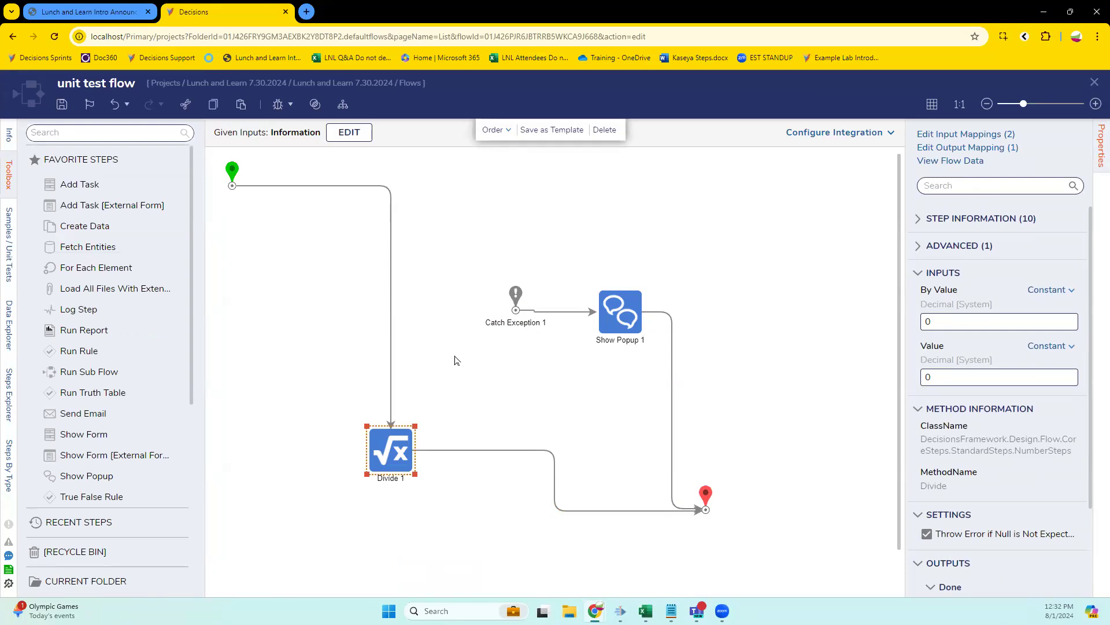
click(349, 132)
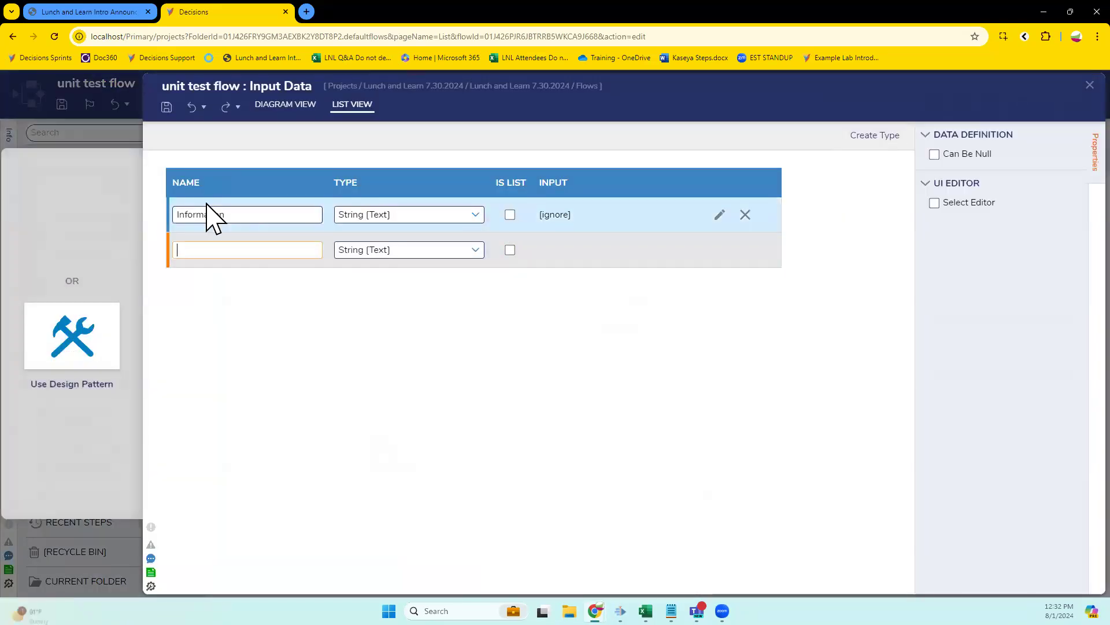
text(Firs)
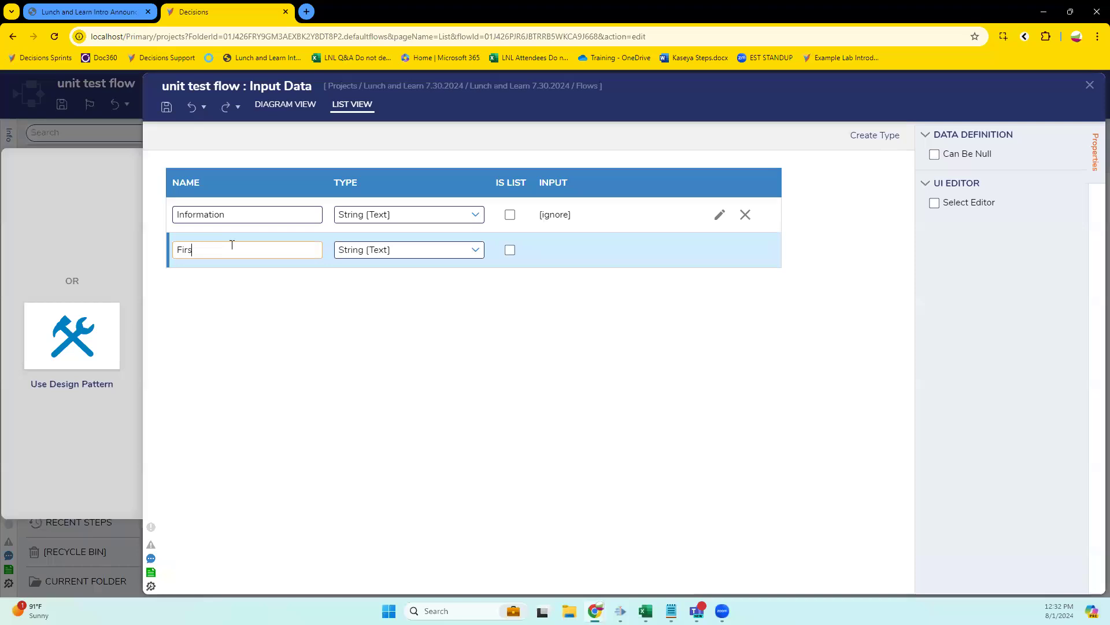
text(t Number)
key(Return)
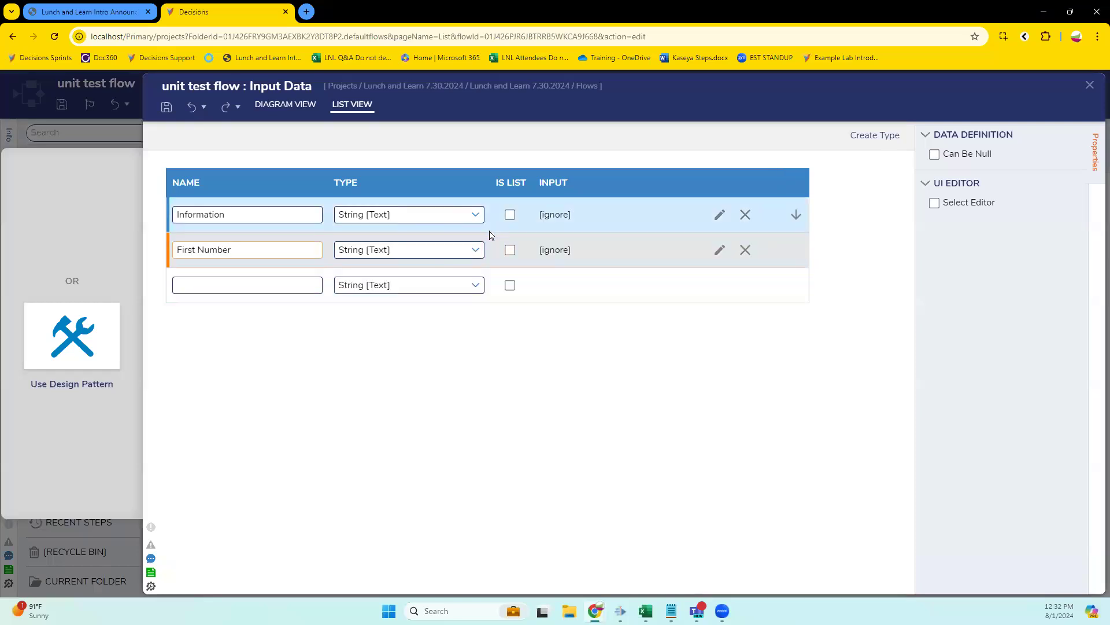
click(475, 249)
click(401, 347)
Add a Second Number input of type Int32 [Number], and save and close the input data.
click(218, 280)
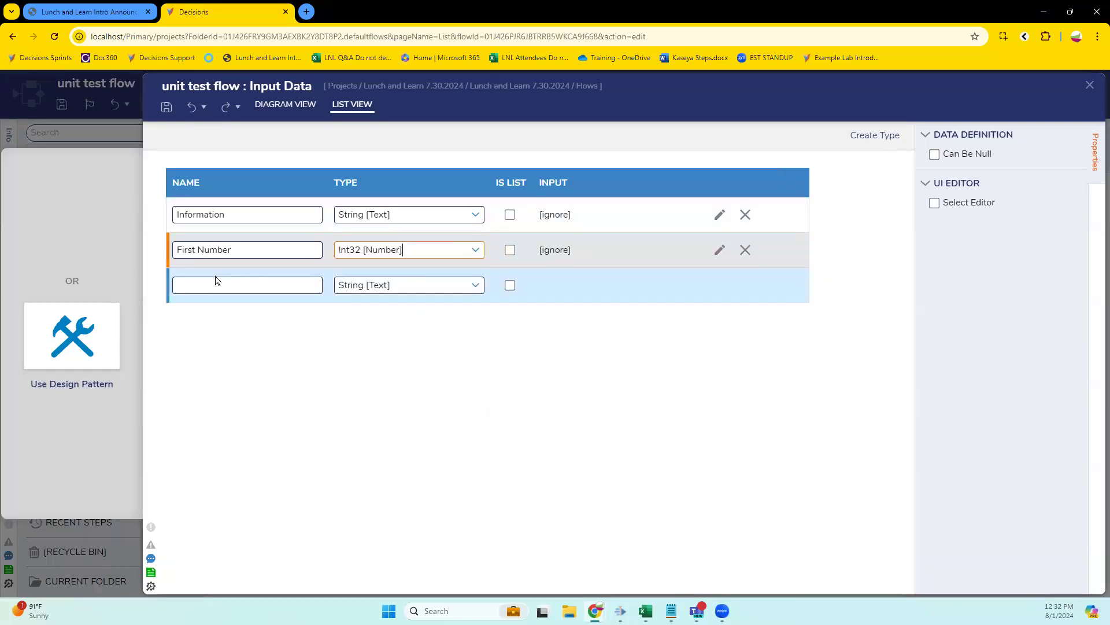
text(Second Number)
click(475, 285)
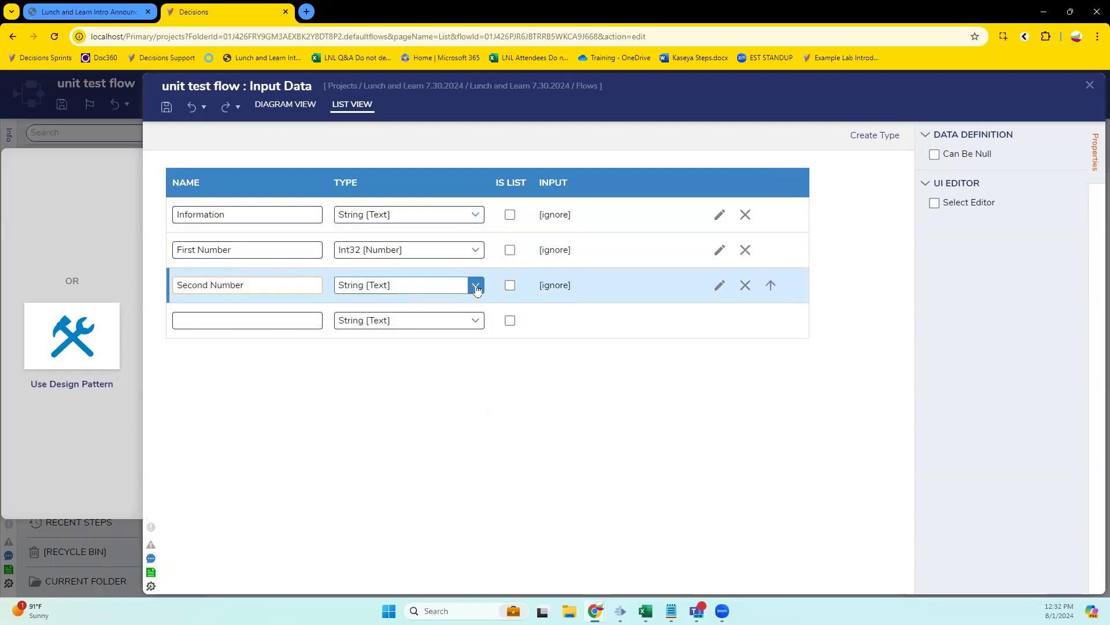
click(405, 382)
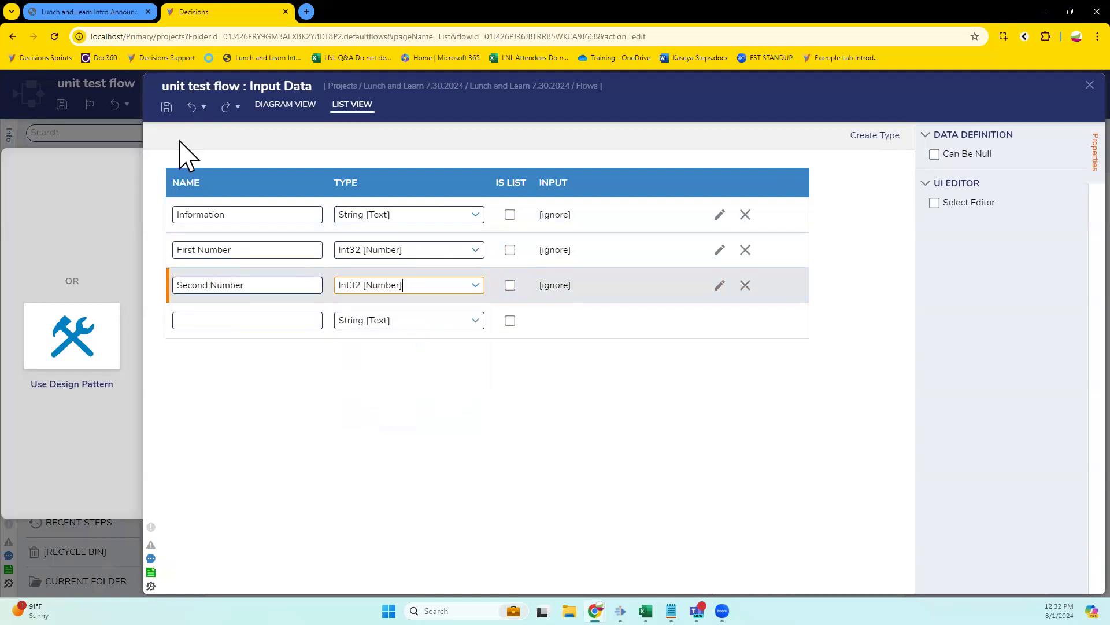
click(166, 107)
click(699, 365)
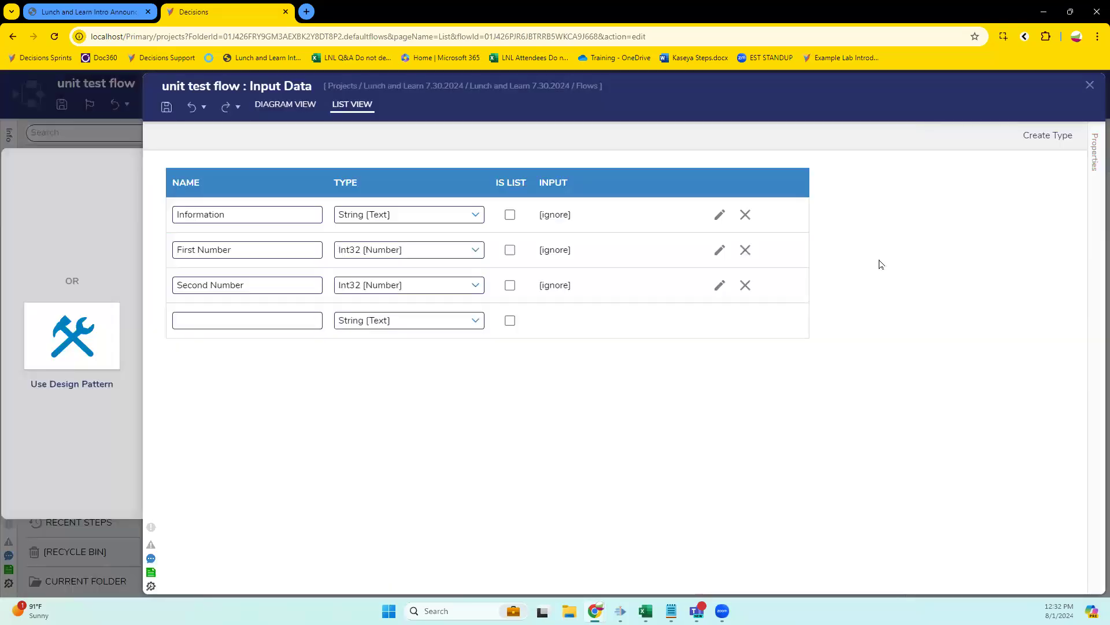
click(1091, 87)
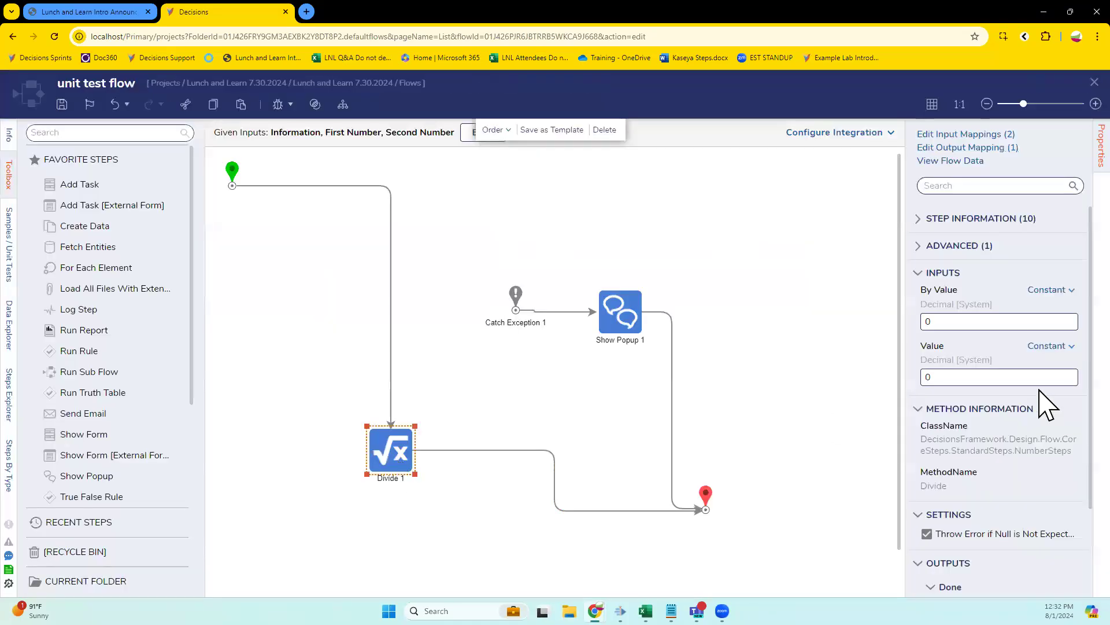
Map the Divide 1 step's By Value input to First Number with Select From Flow.
click(1060, 290)
click(983, 259)
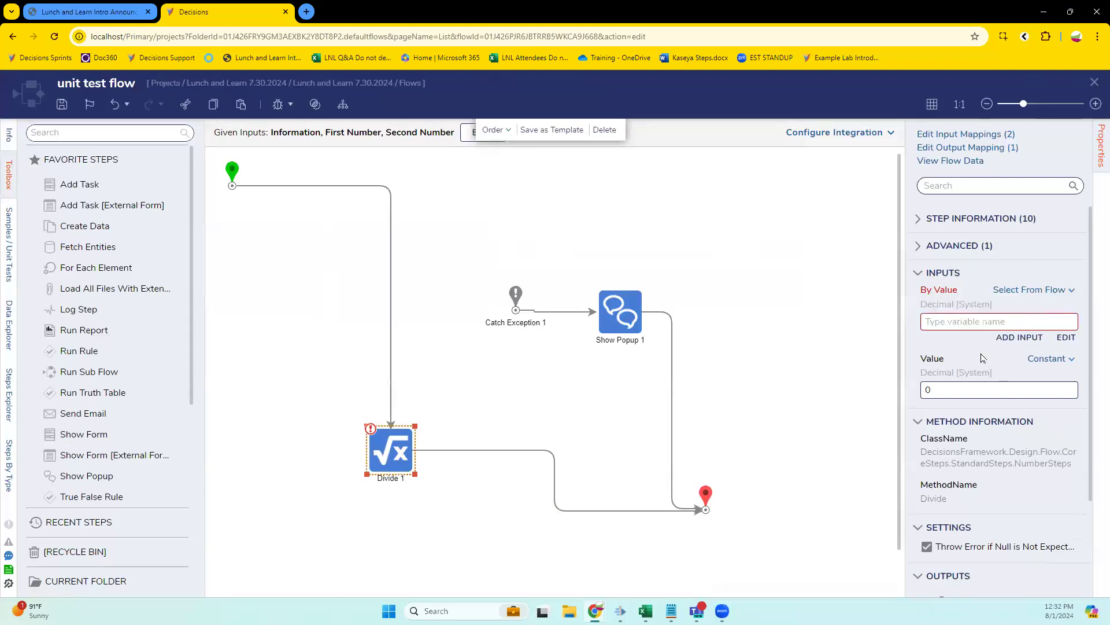
click(404, 263)
click(815, 576)
Map the Divide 1 step's Value input to Second Number with Select From Flow and save the flow.
click(1050, 359)
click(981, 332)
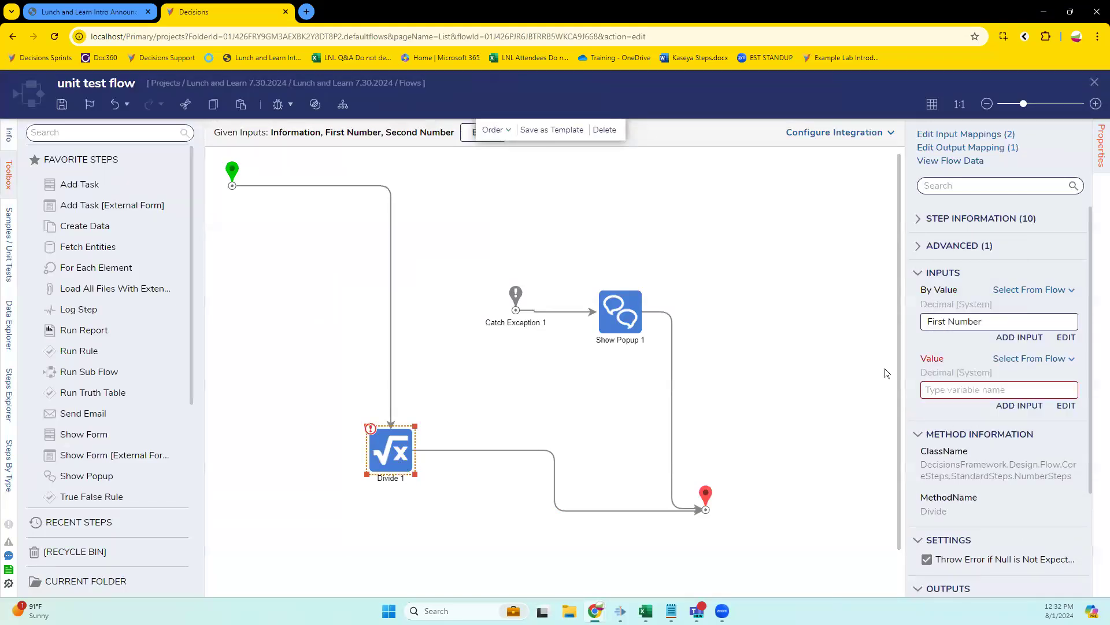
click(379, 288)
click(815, 576)
click(62, 104)
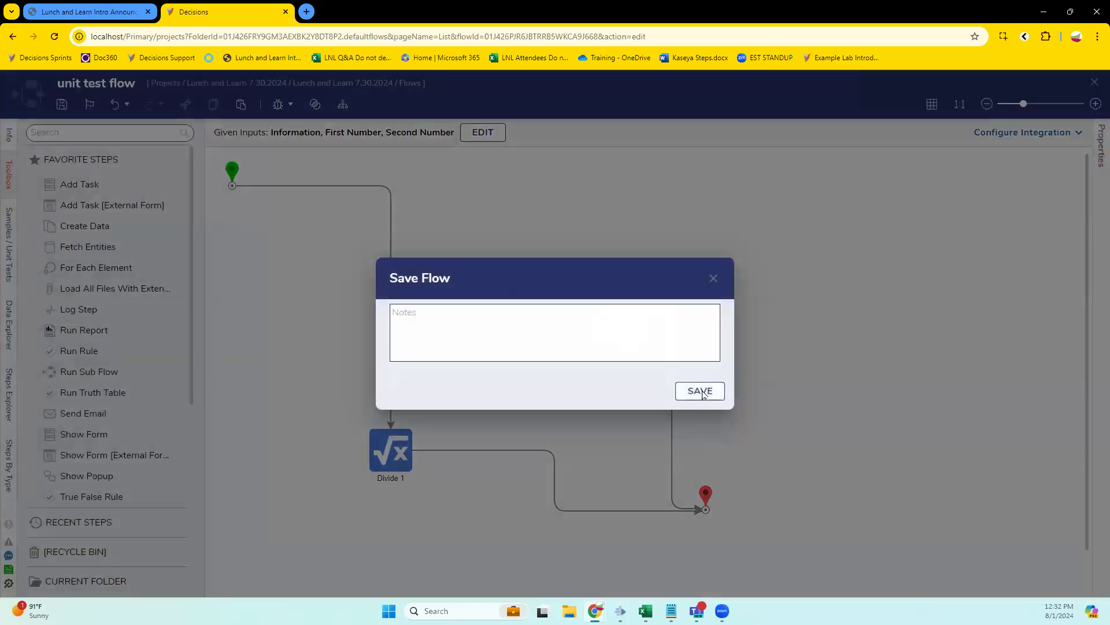
click(701, 391)
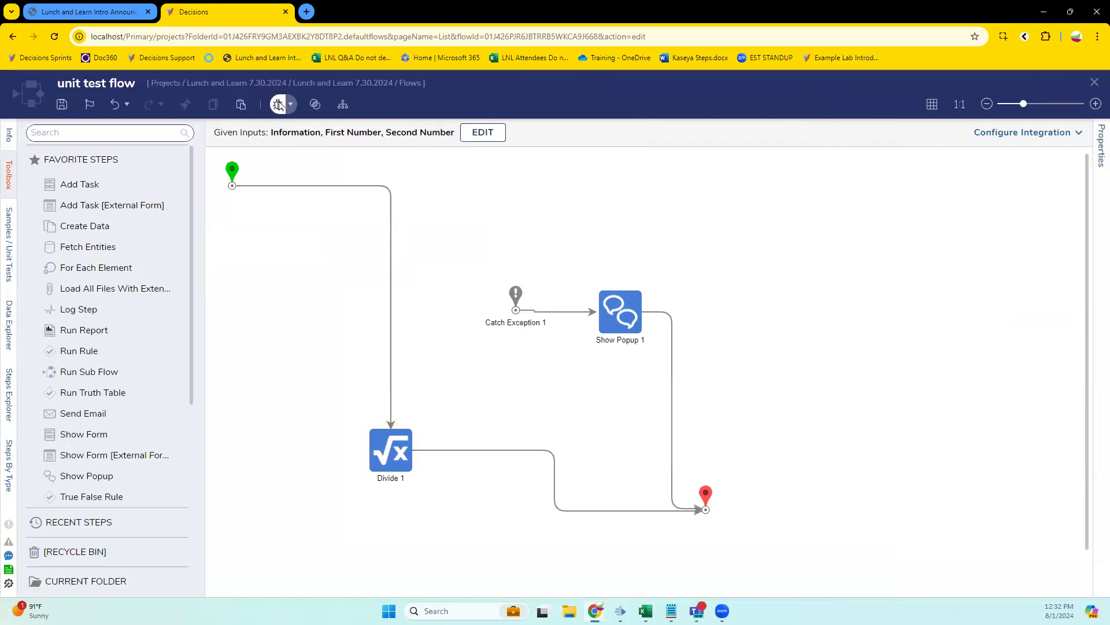
Add a new unit test in the flow's debugger with First Number 10 and Second Number 5.
click(279, 106)
click(166, 232)
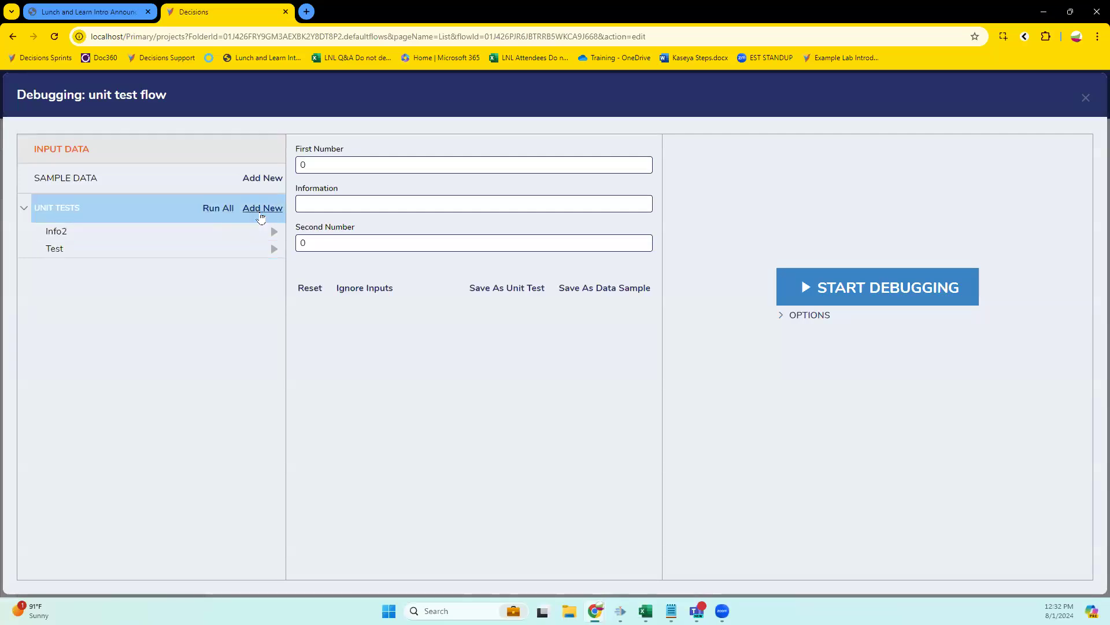
click(262, 208)
click(366, 357)
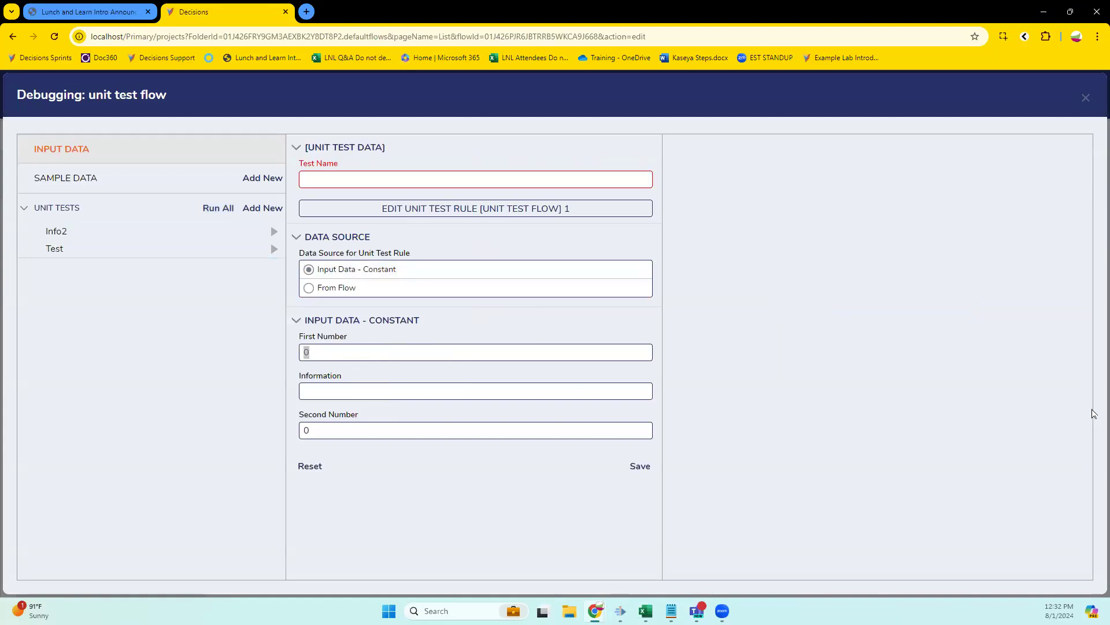
click(434, 429)
text(5)
Open the new unit test's rule for editing and pick Divide 1_ Output as the condition's data element.
click(408, 209)
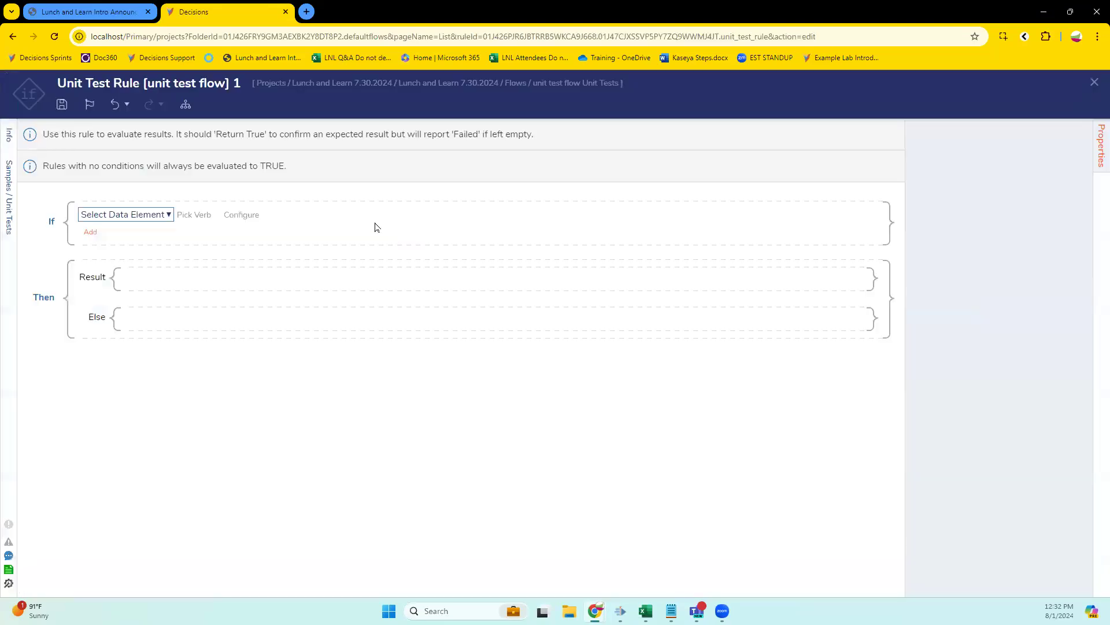
click(156, 213)
scroll(301, 393, down, 3)
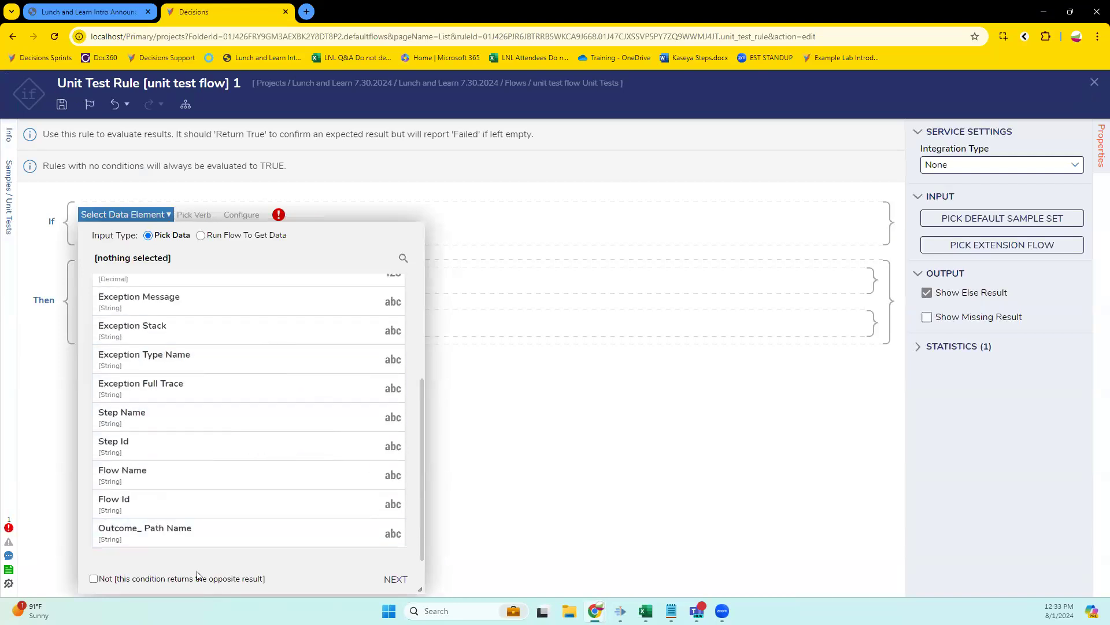
scroll(230, 541, up, 4)
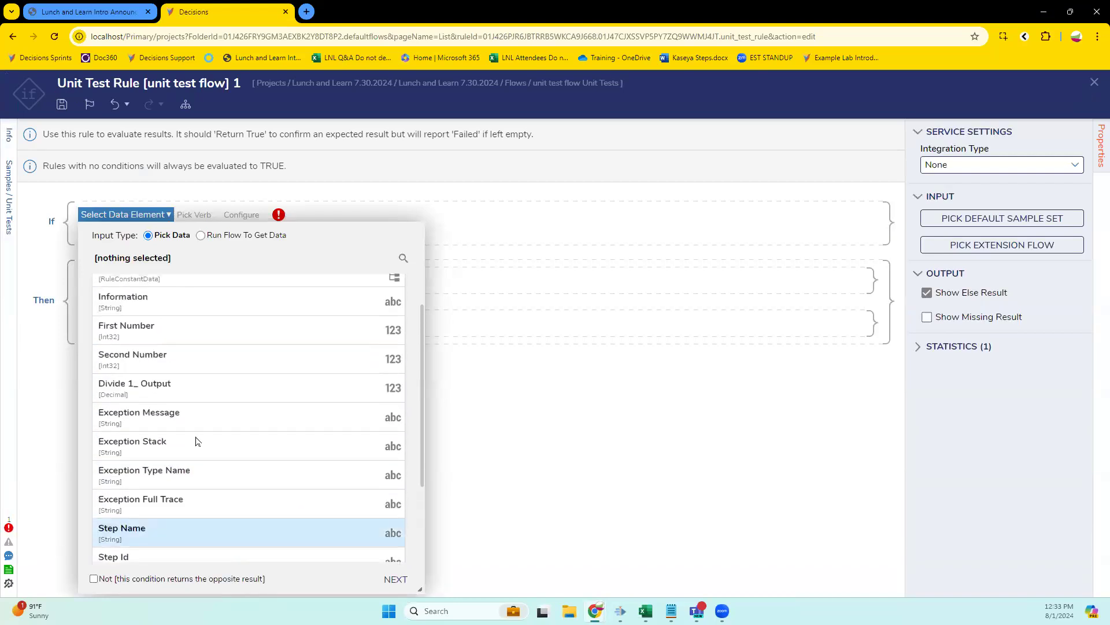
click(188, 384)
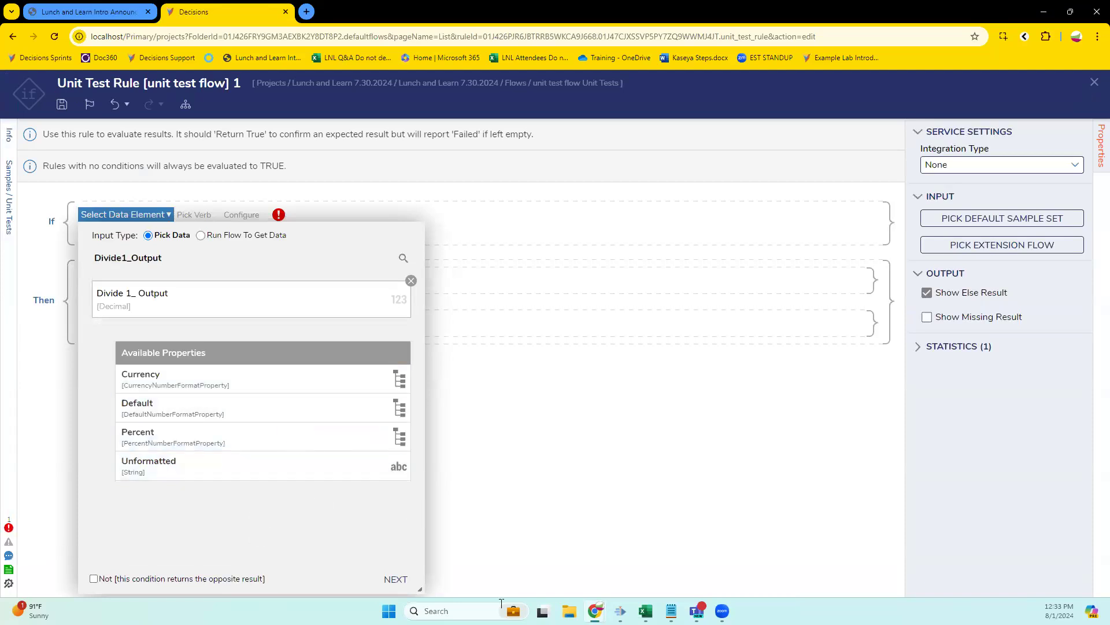
click(395, 578)
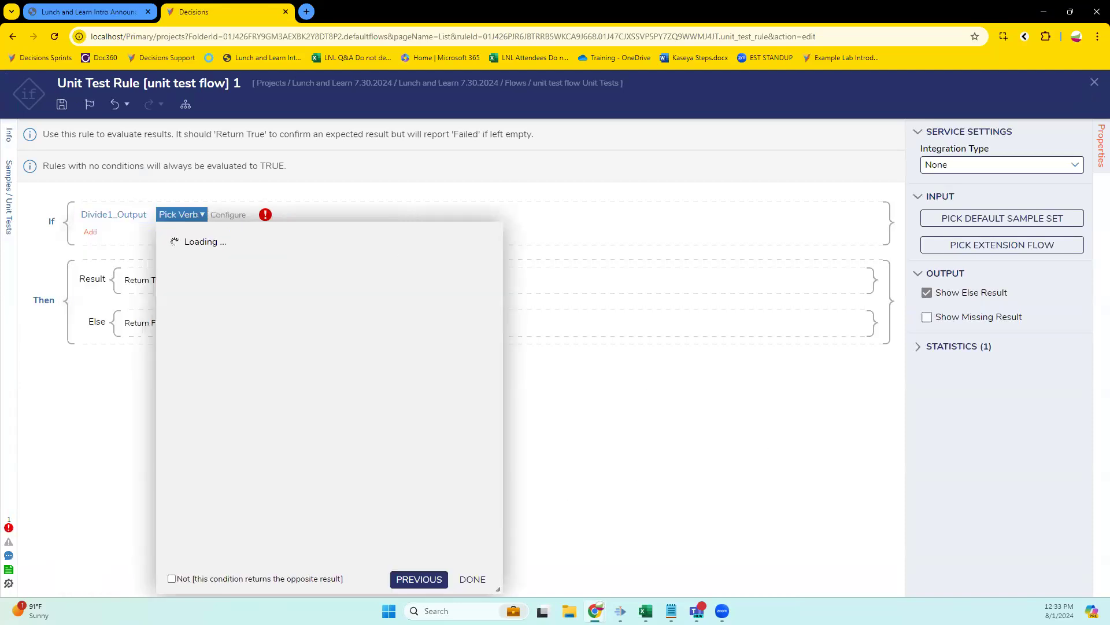
Complete the rule condition as Equals 2, and save and close the unit test rule.
click(212, 362)
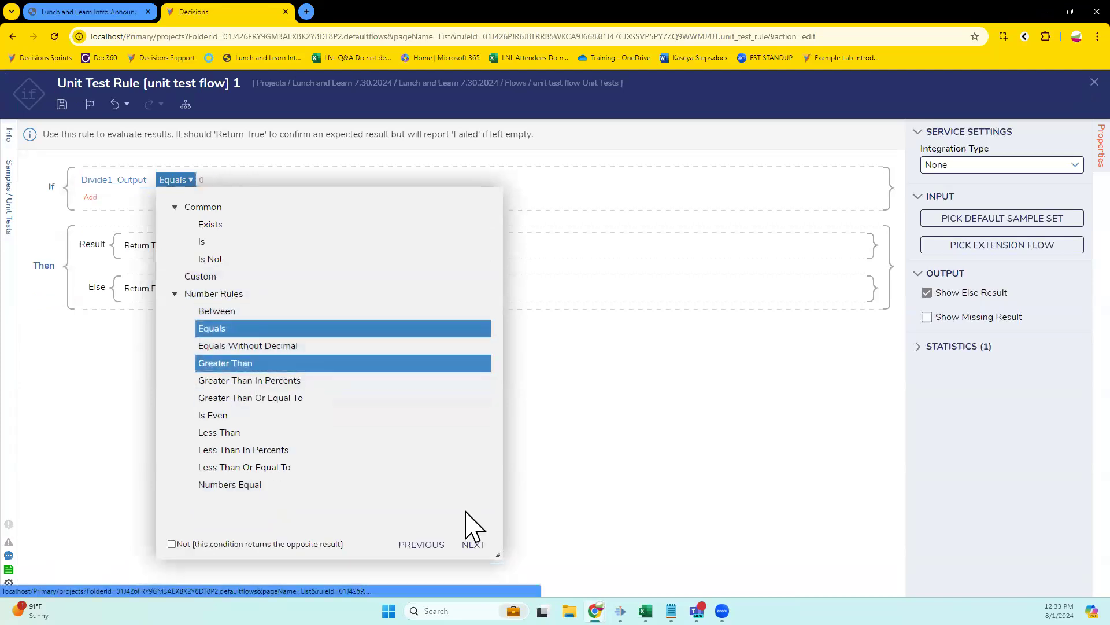
click(471, 543)
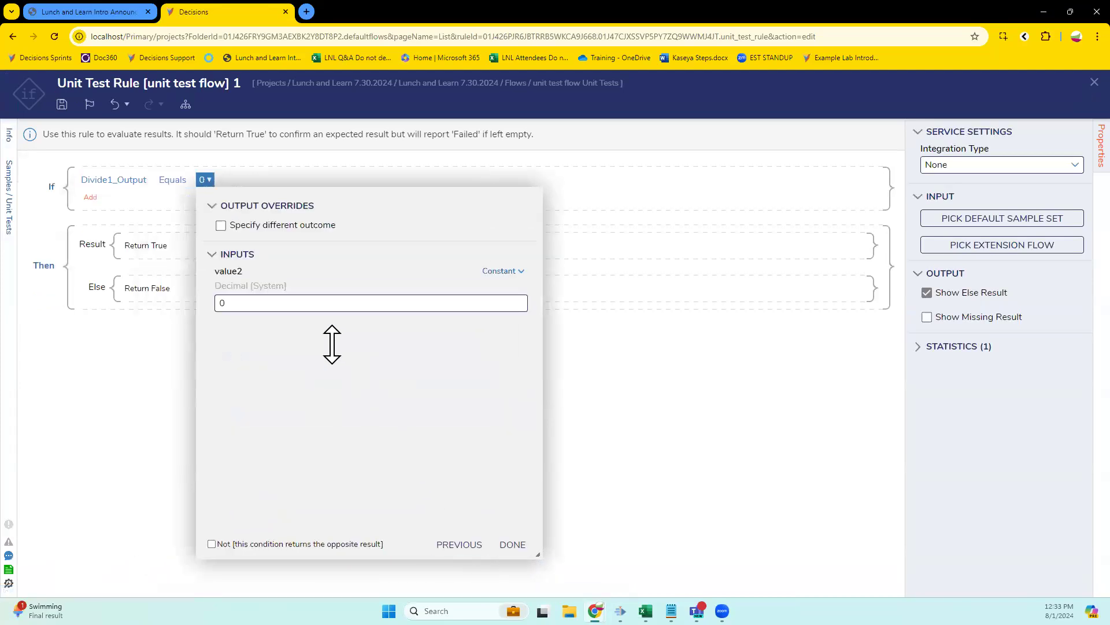
text(2)
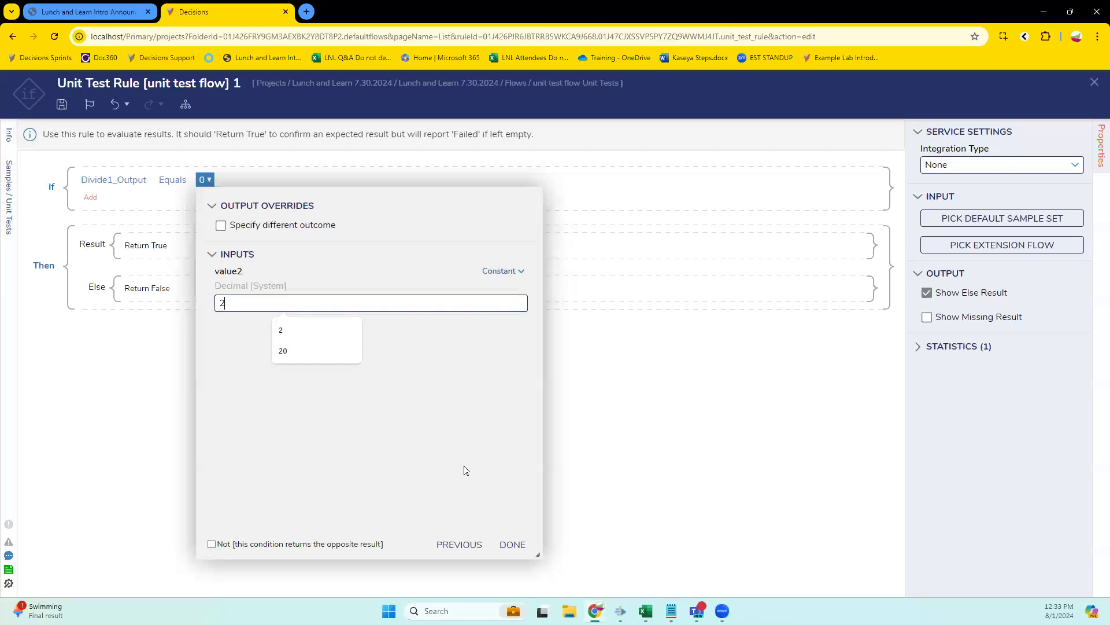
click(513, 545)
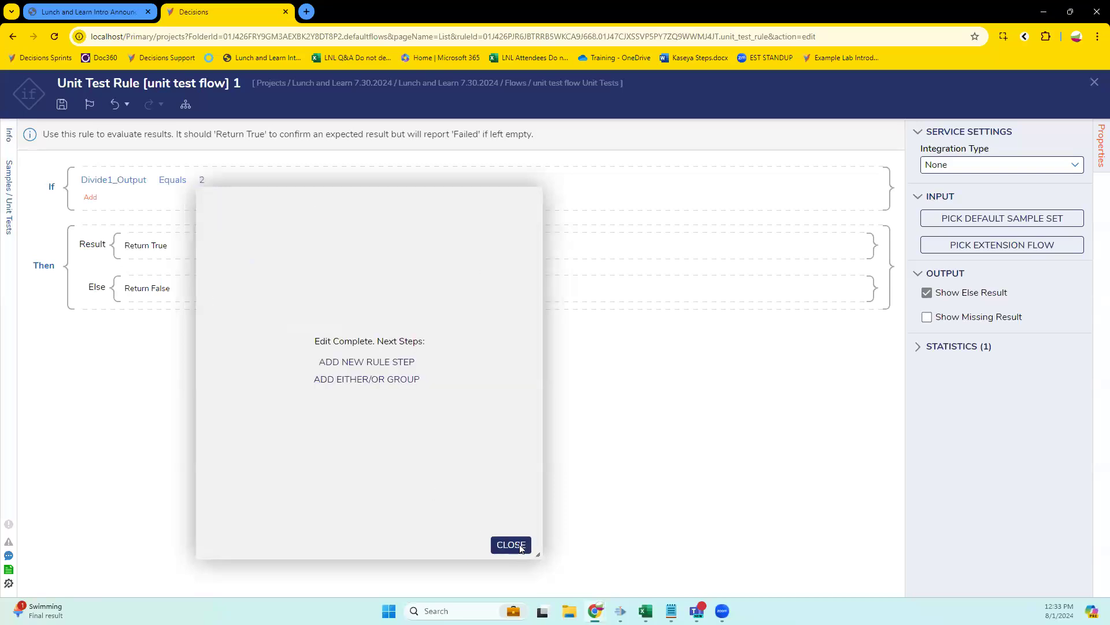
click(511, 544)
click(62, 104)
click(701, 389)
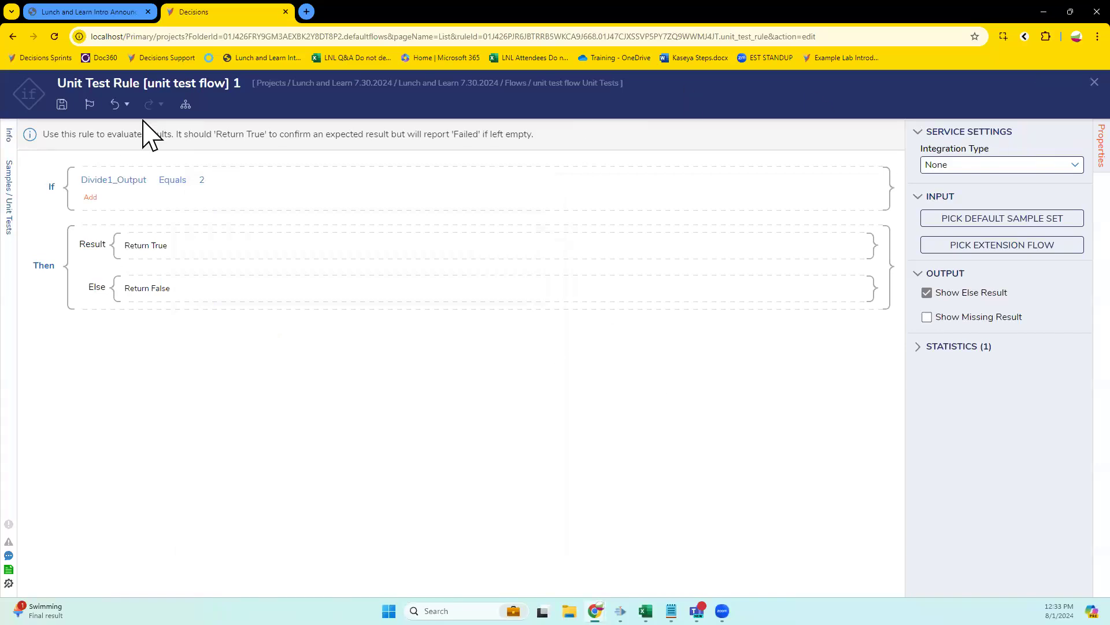
click(1094, 85)
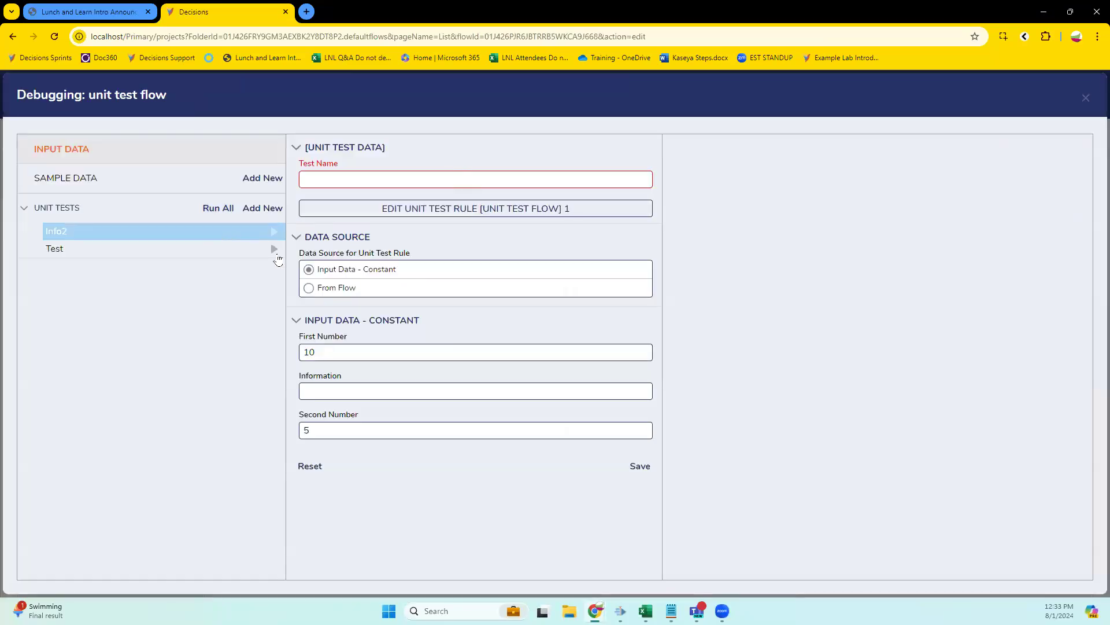
Name the unit test 10/5 and save it.
click(640, 466)
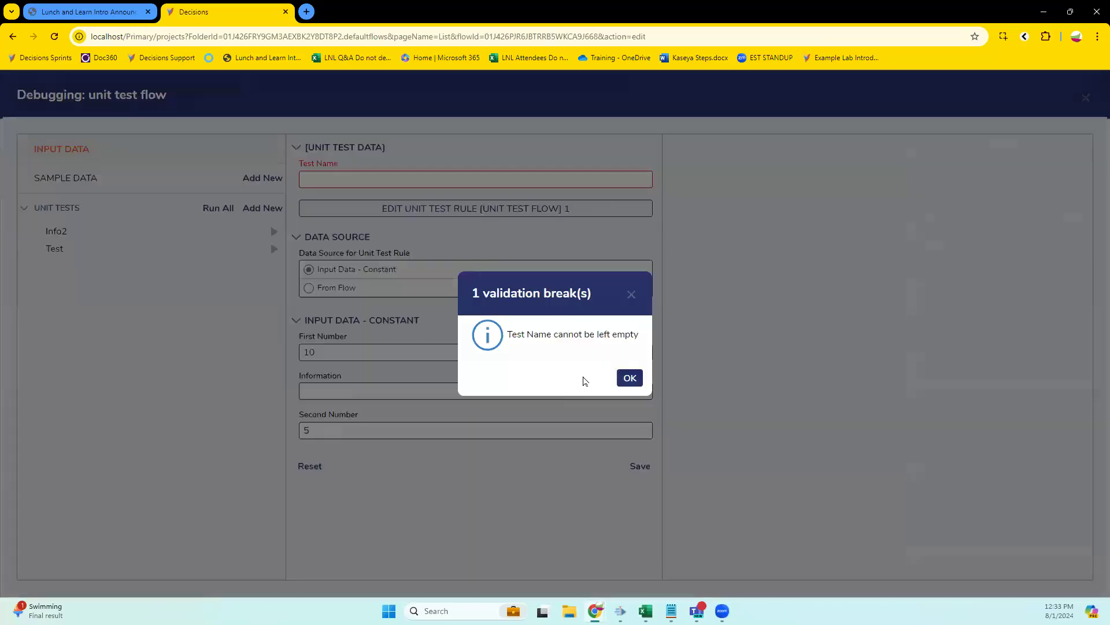
click(629, 377)
click(425, 180)
text(10/5)
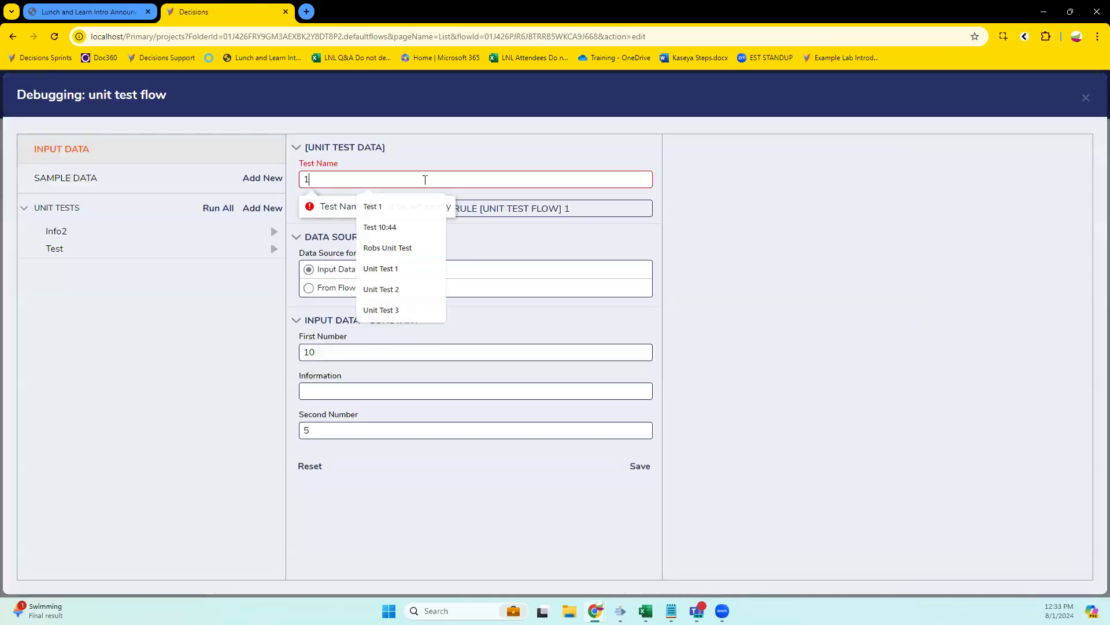
click(647, 467)
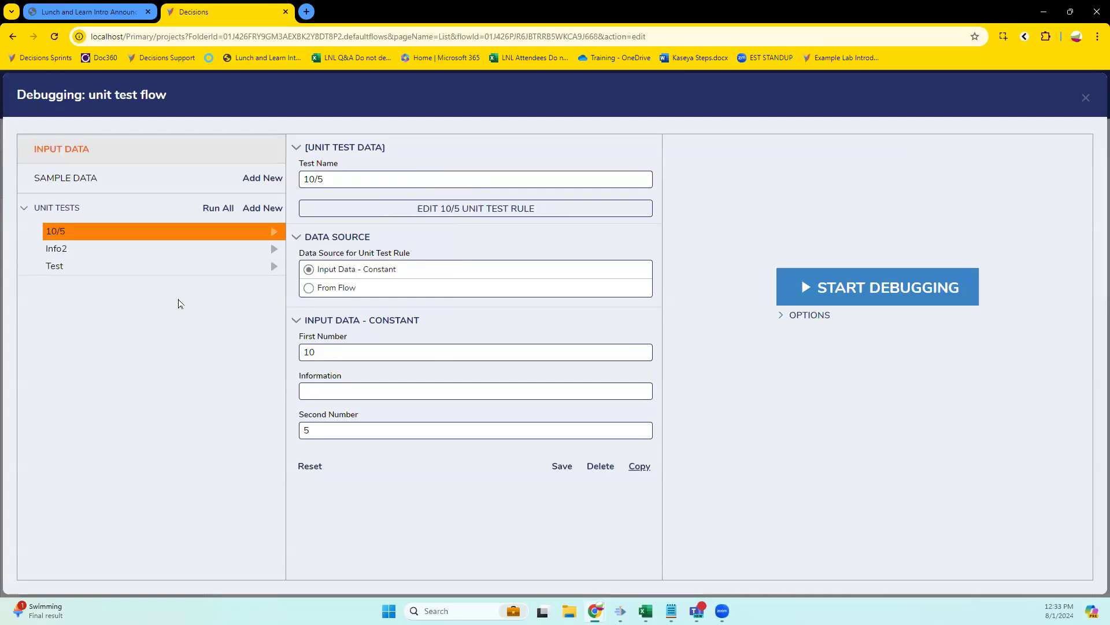
Run the 10/5 unit test, inspect the Divide 1 step's input/output data, and close the debugger.
click(274, 232)
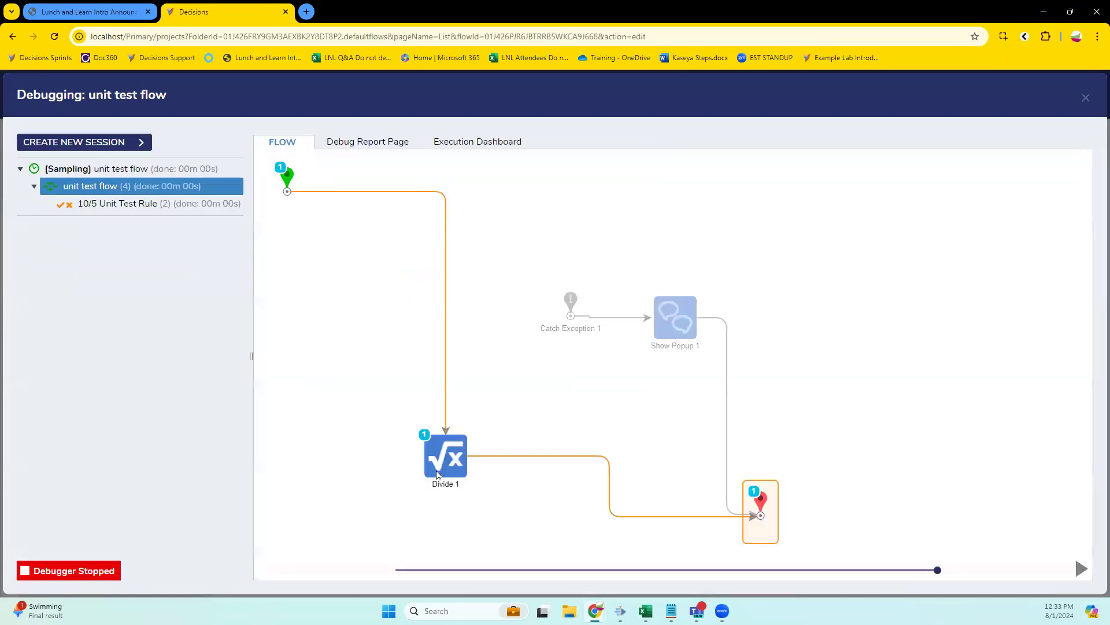
click(438, 474)
click(585, 477)
click(634, 481)
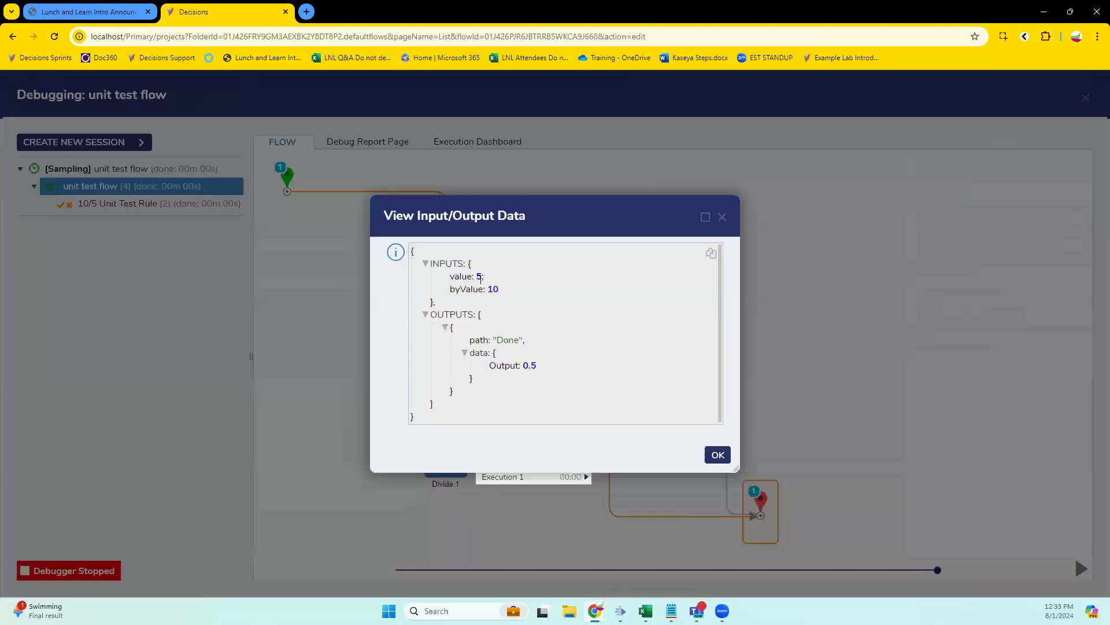
click(723, 219)
click(1086, 98)
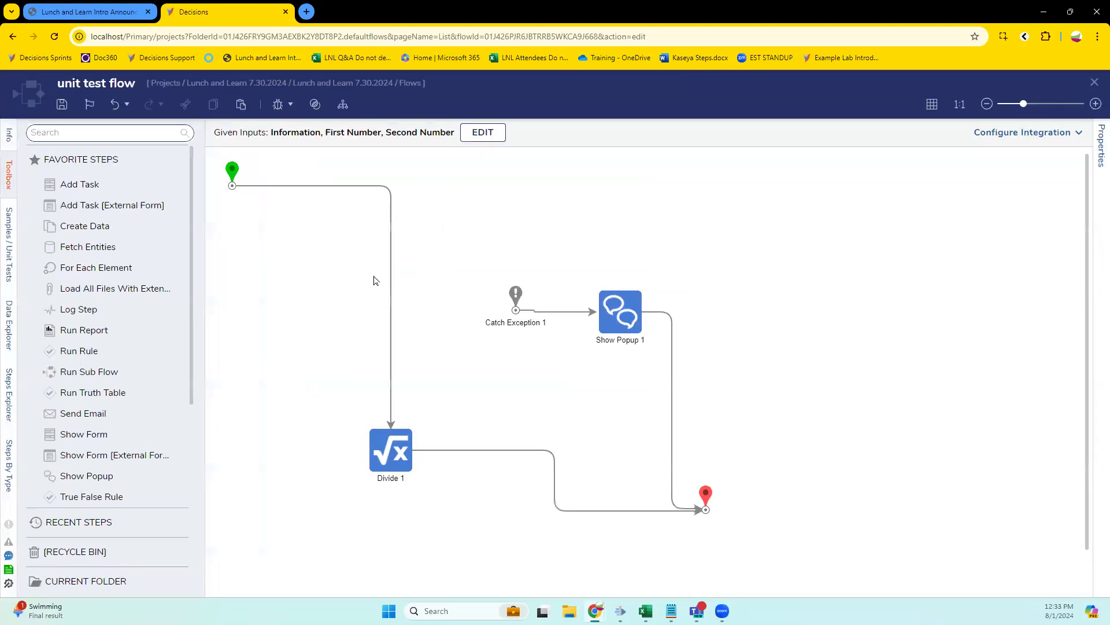
Run the unit test named Test in the debugger, dismiss the exception popup, and return to the flow designer.
click(280, 104)
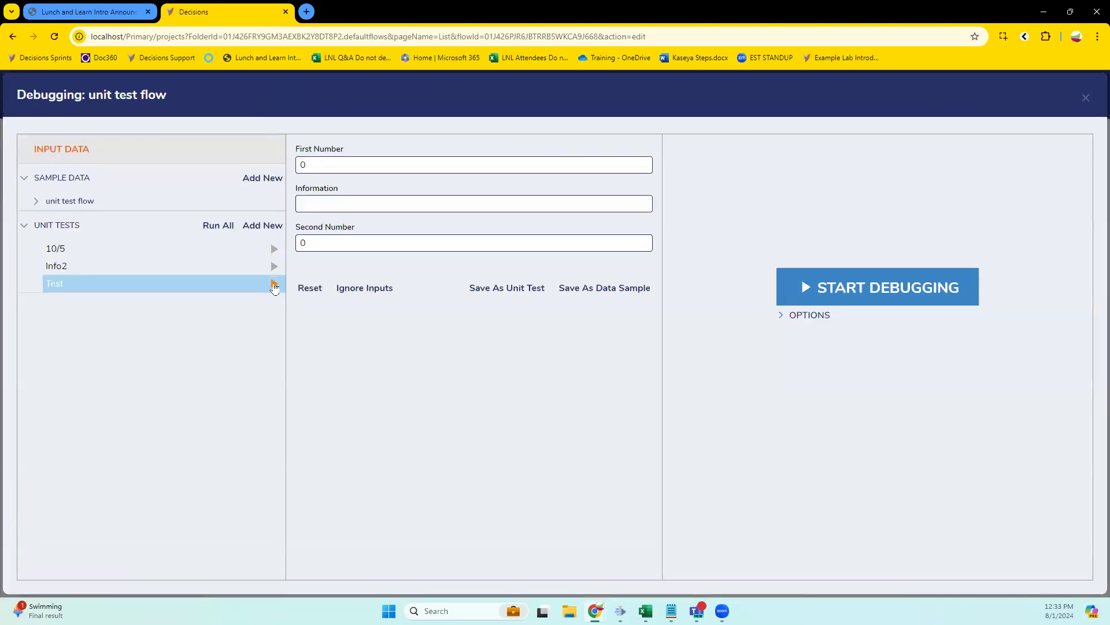
click(274, 283)
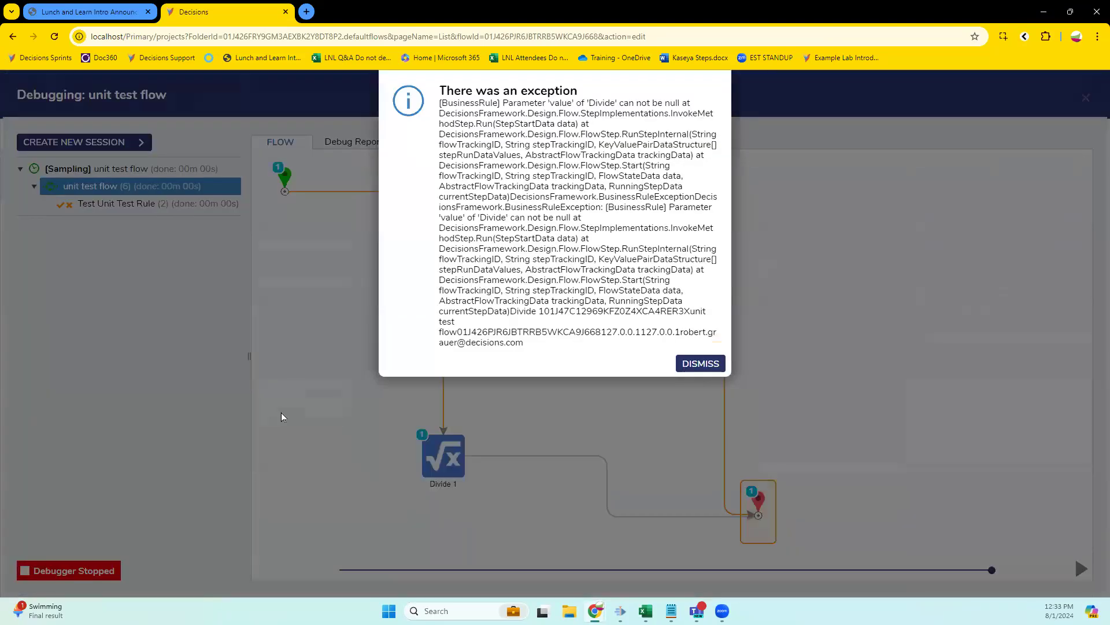
click(701, 364)
click(1086, 104)
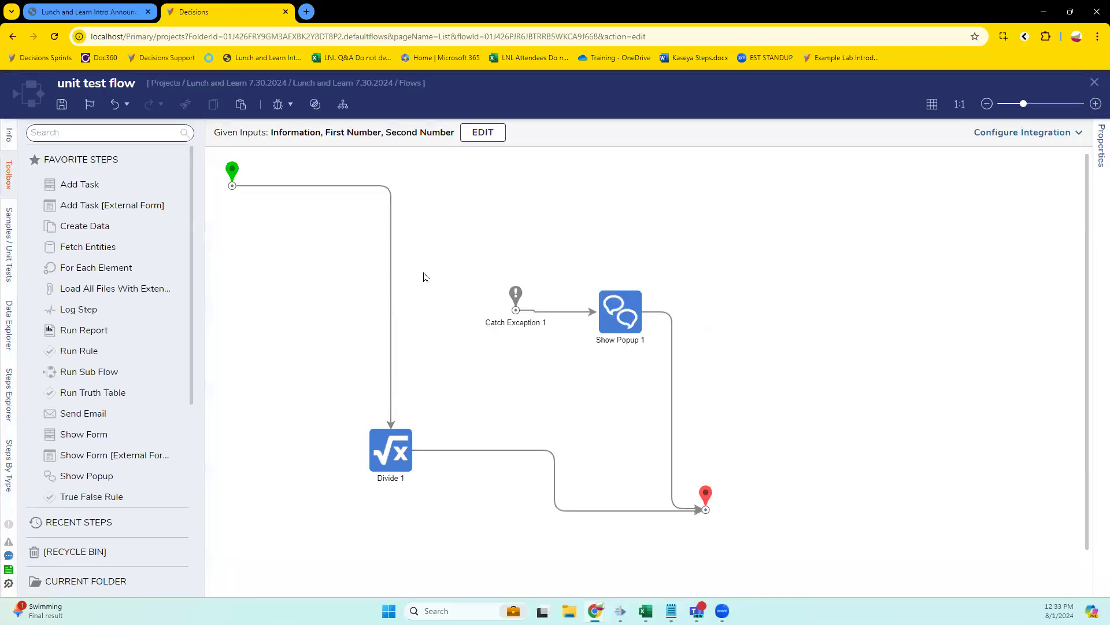
Run the 10/5 unit test in the debugger, inspect its unit test rule's evaluation, and return to the flow designer.
click(280, 104)
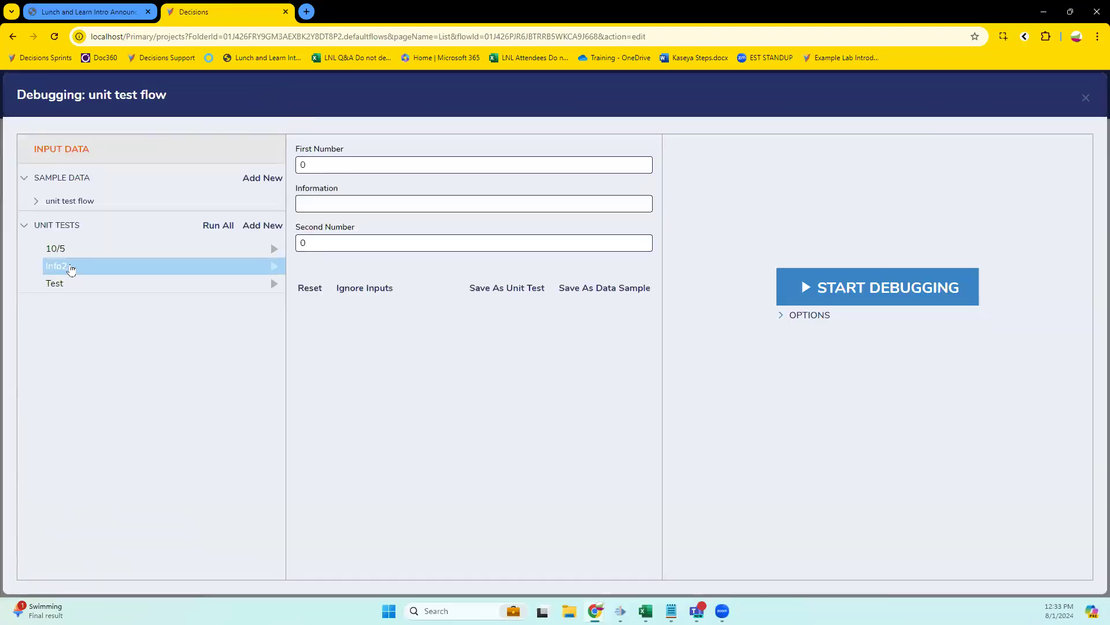
click(245, 253)
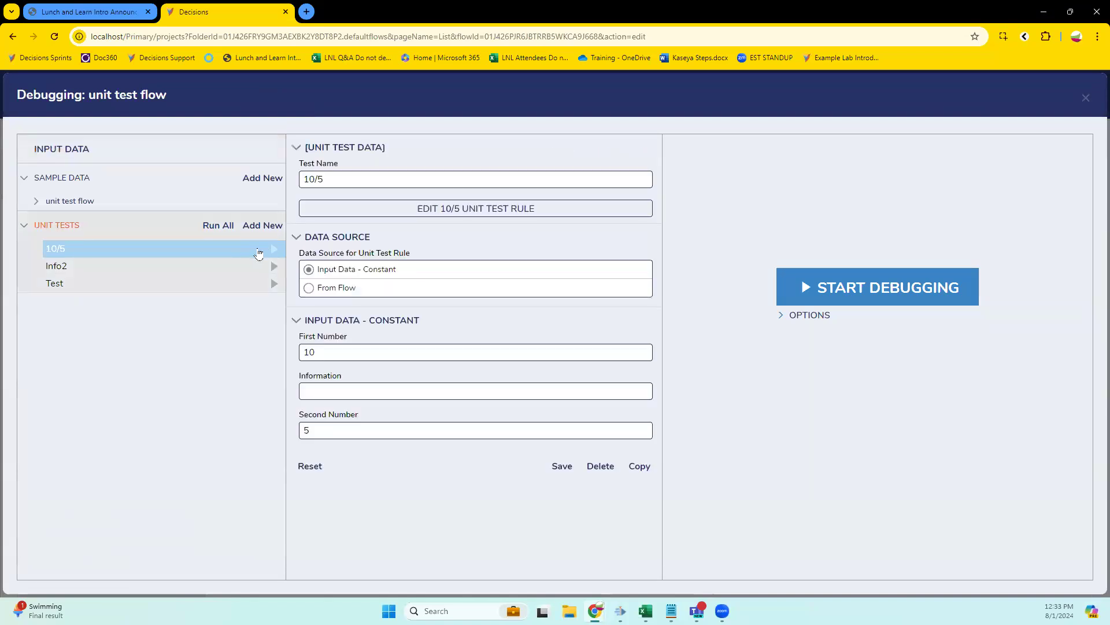
click(273, 249)
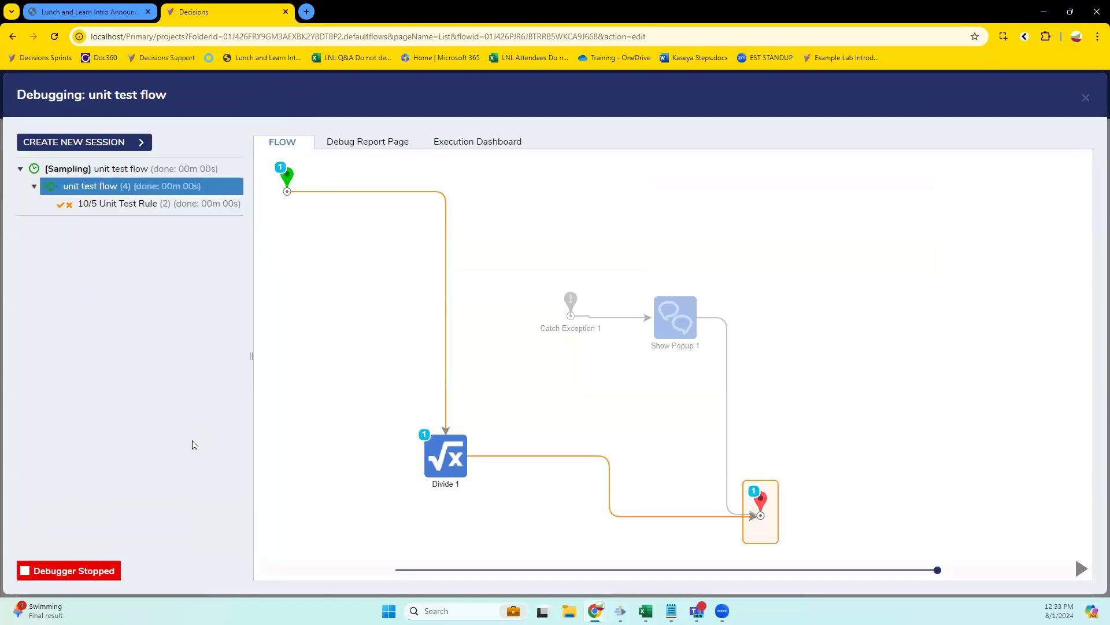
click(87, 206)
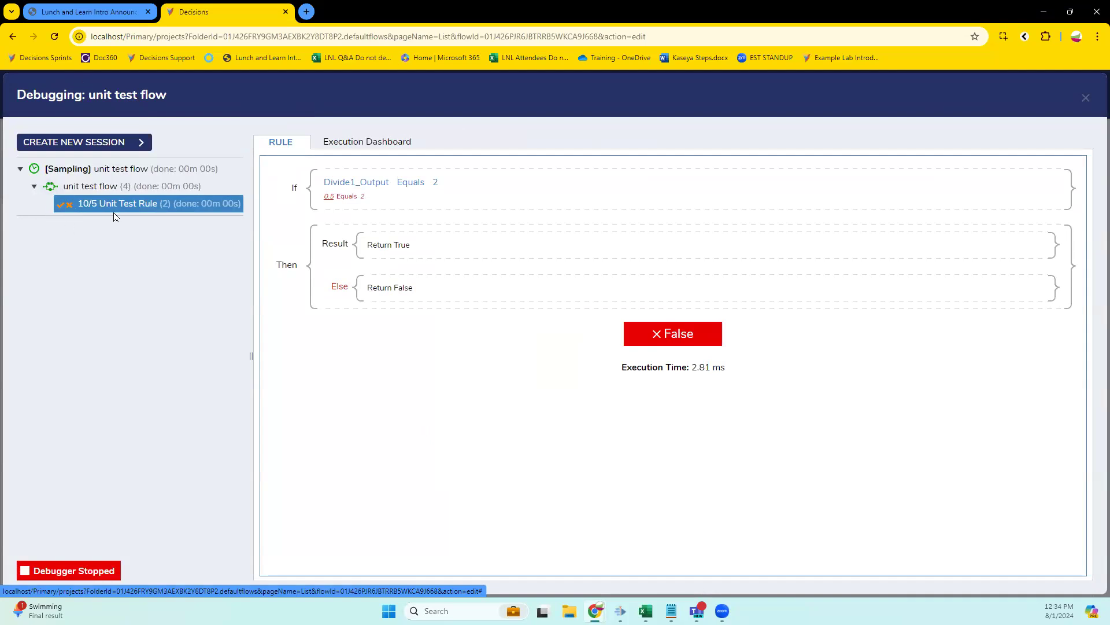
click(1085, 99)
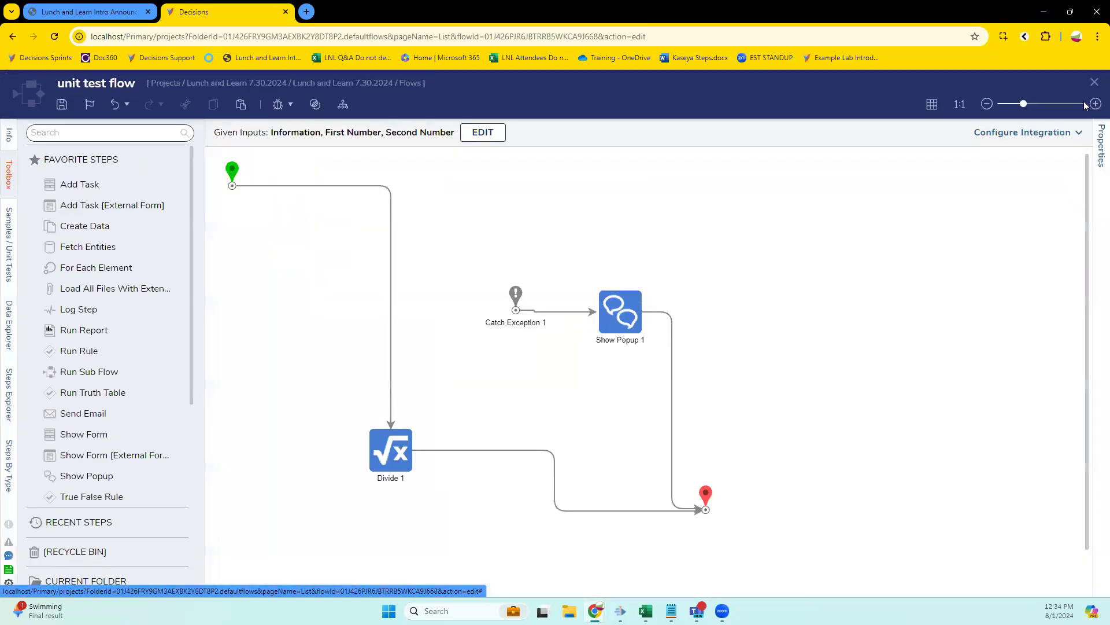
Set the Divide1_Output comparison value in the 10/5 unit test rule to 0.5, and save and close the rule.
click(278, 105)
click(116, 281)
click(101, 249)
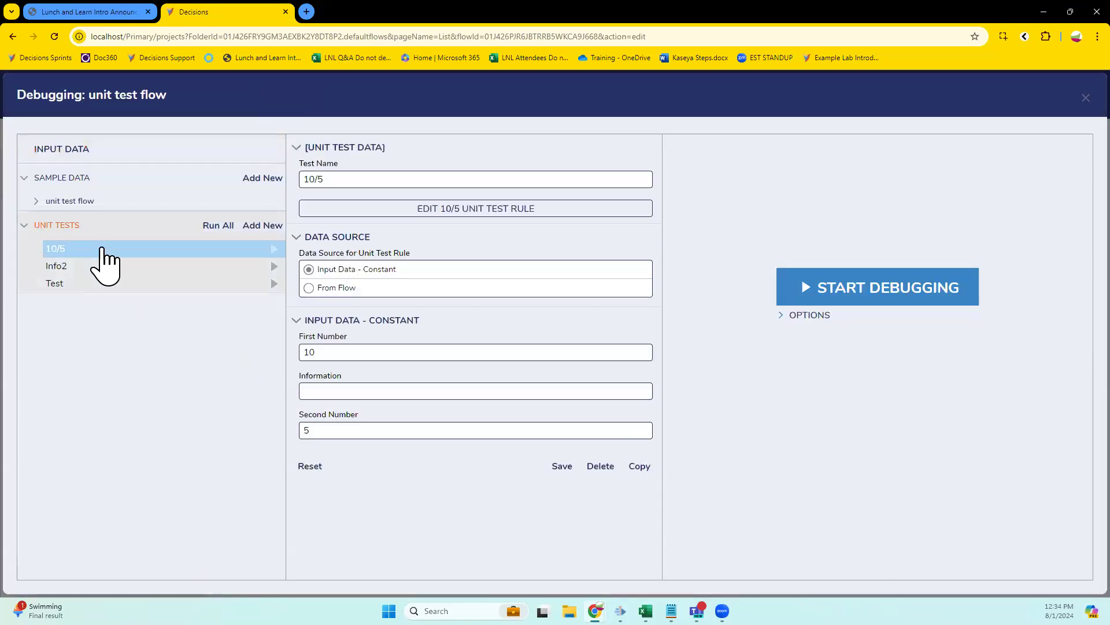
click(465, 208)
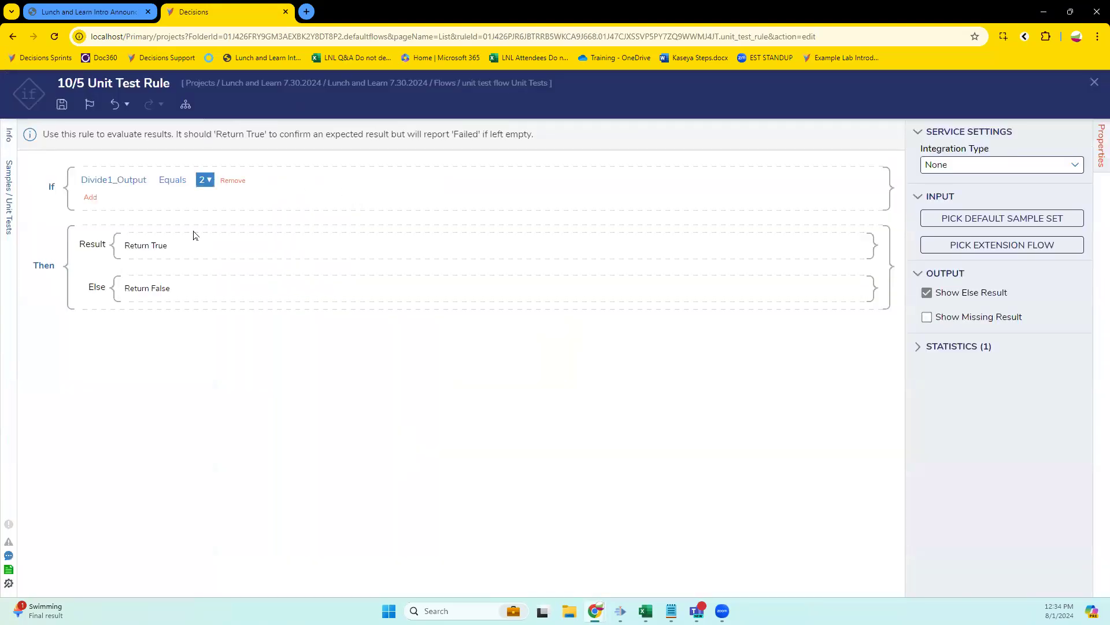
click(201, 180)
double_click(291, 303)
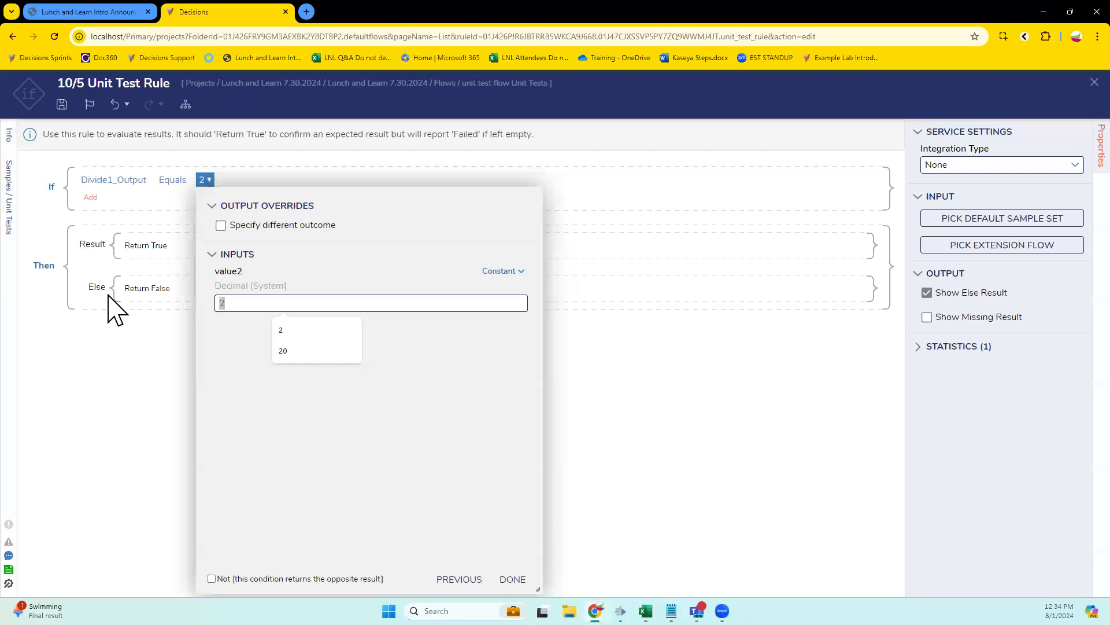
key(BackSpace)
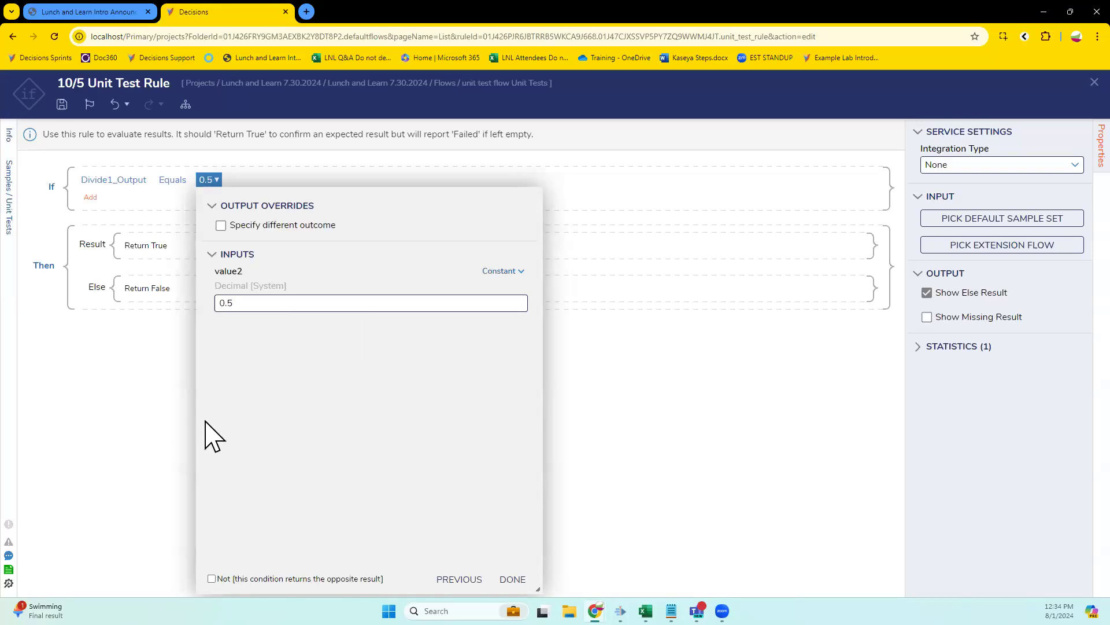
click(512, 578)
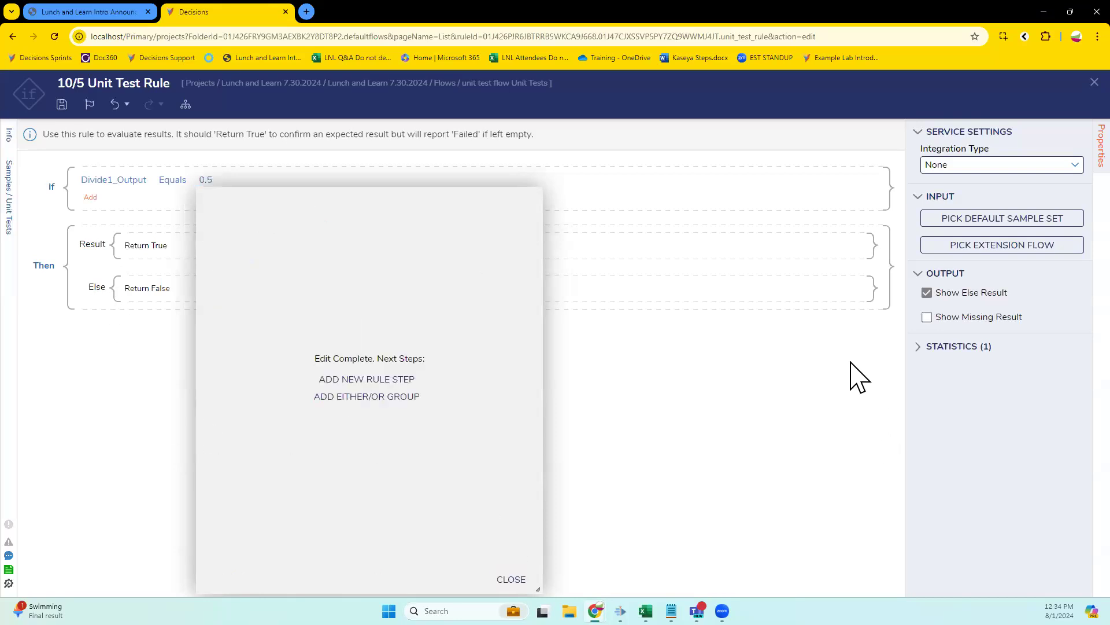
click(564, 490)
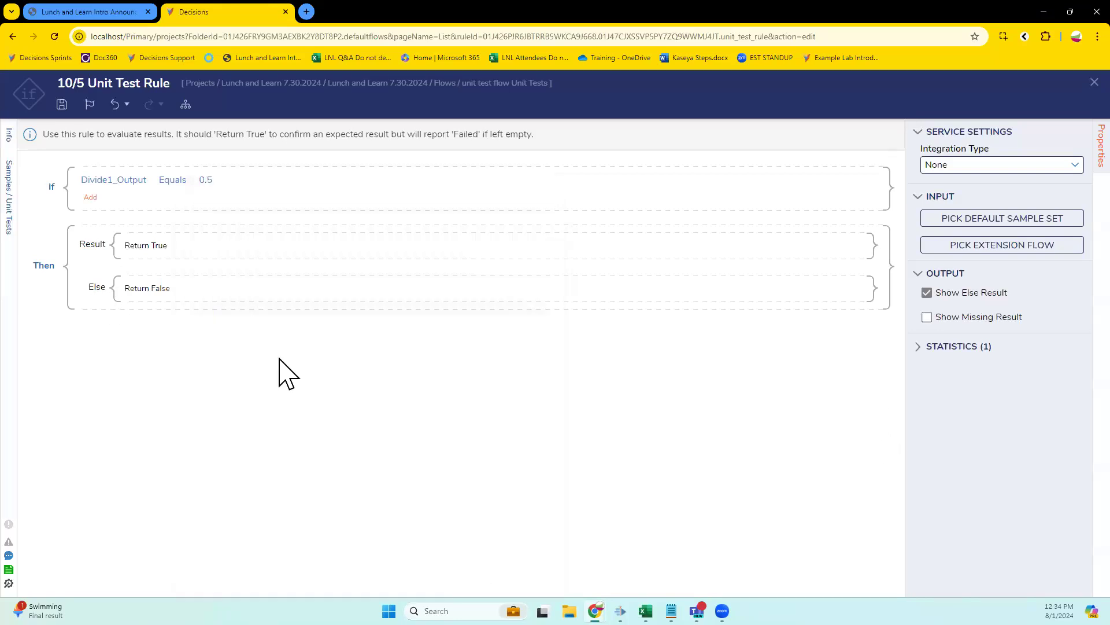
click(61, 104)
click(705, 398)
click(1095, 83)
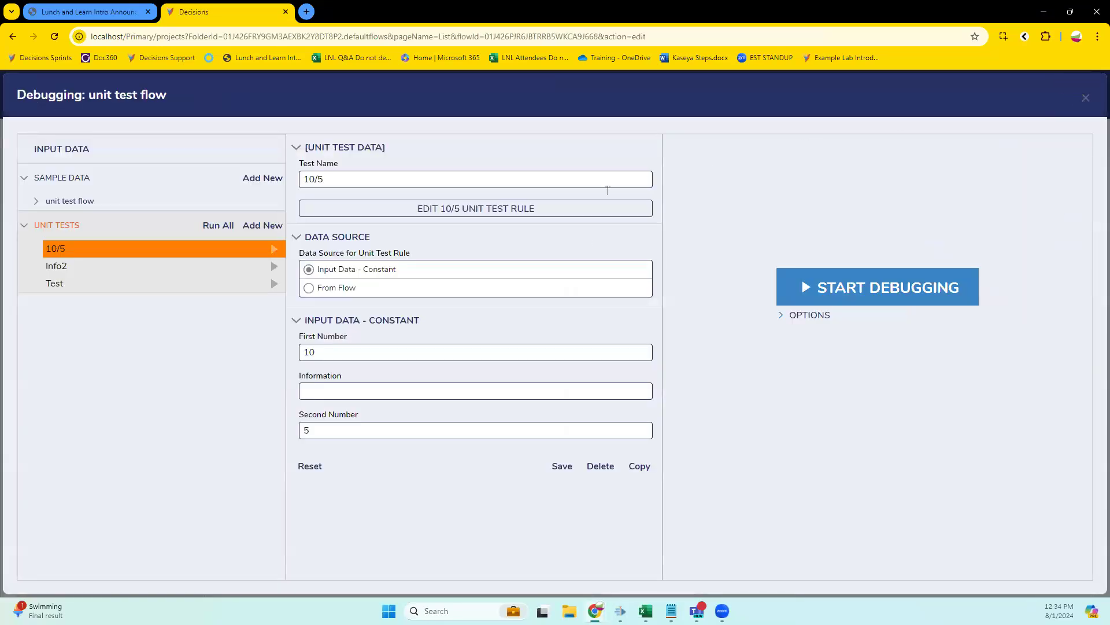
Rerun the 10/5 unit test with the edited rule, inspect the rule's evaluation, and close the debugger.
click(274, 249)
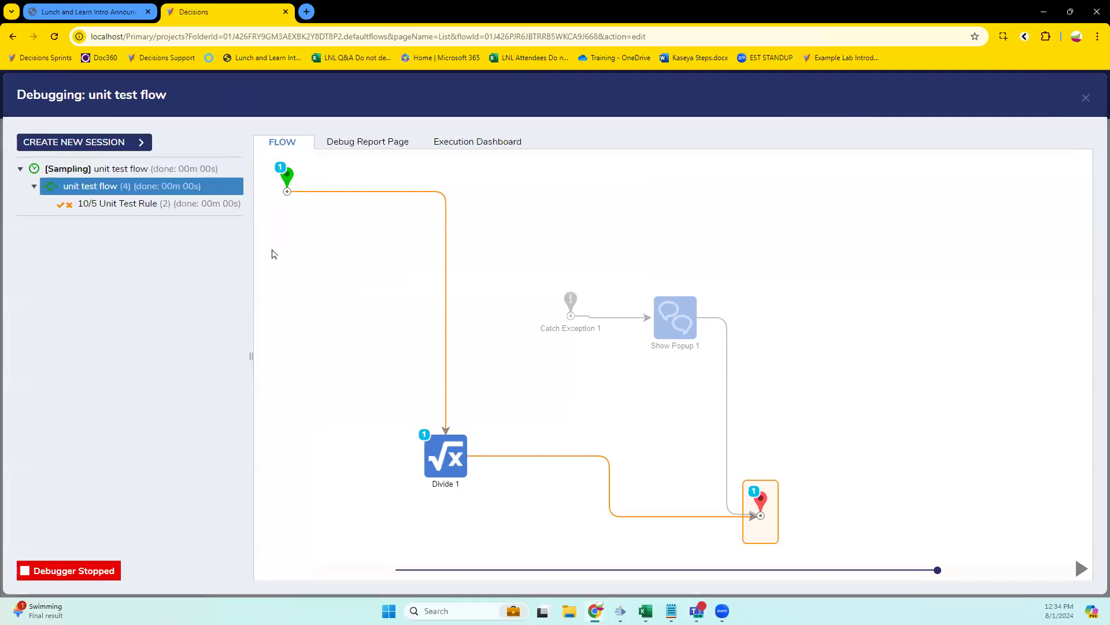
click(87, 203)
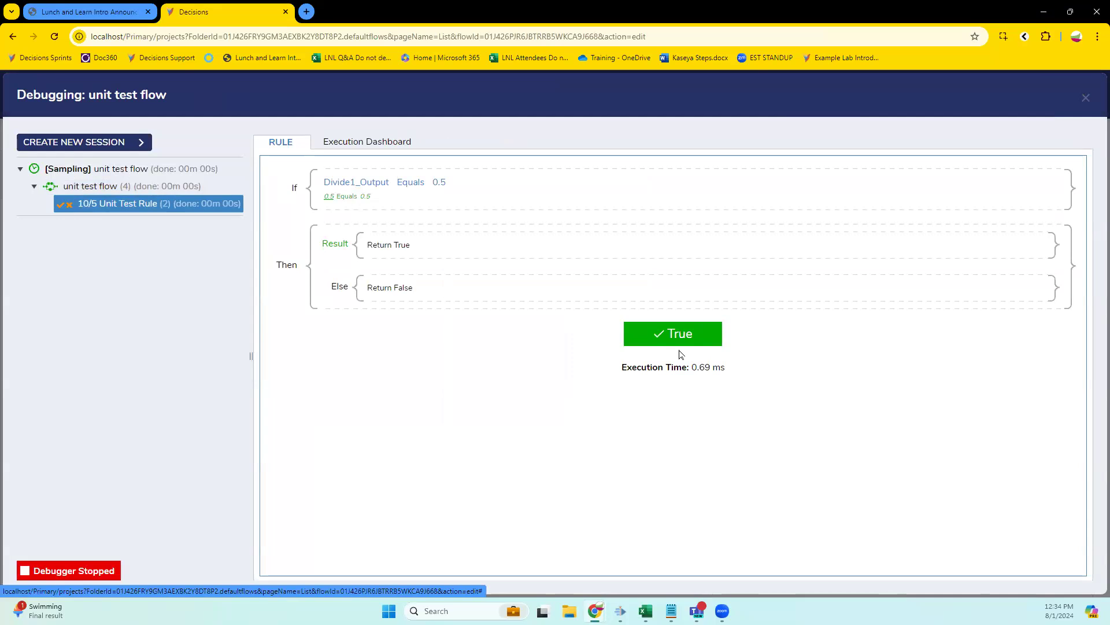
click(1087, 98)
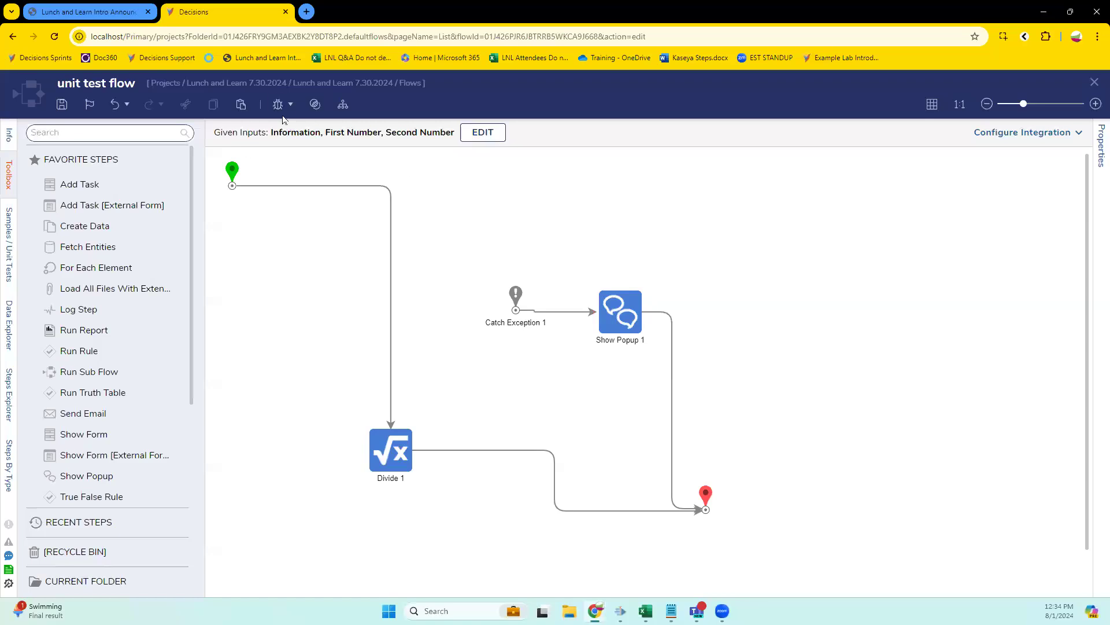
Save the unit test flow and close the flow designer.
key(ctrl+s)
click(701, 395)
click(1095, 83)
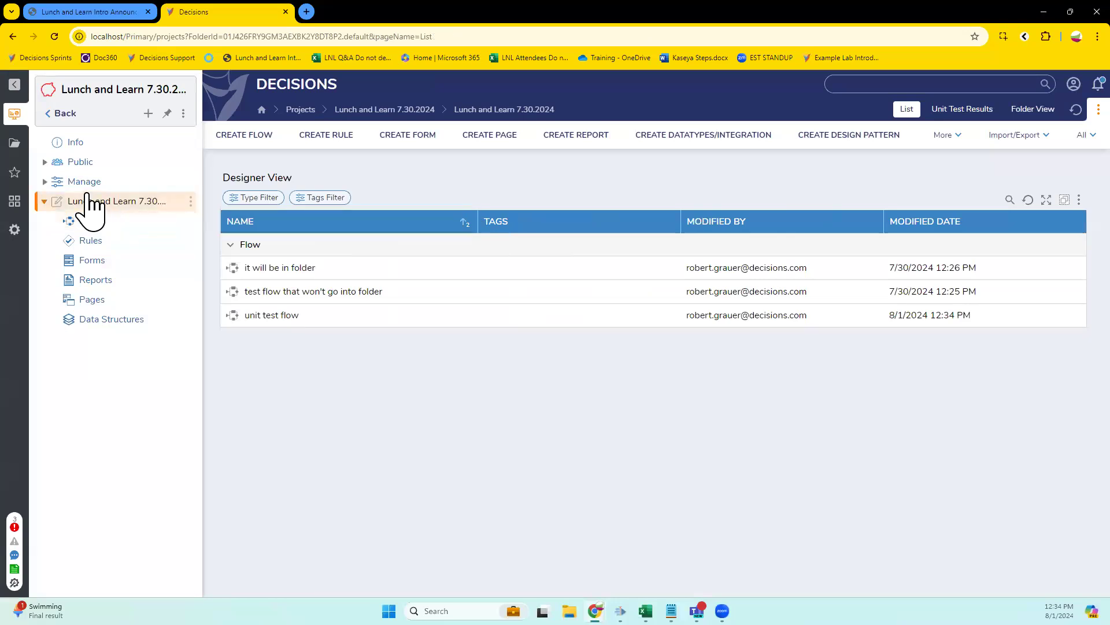
Return to the projects list, reopen the Lunch and Learn 7.30.2024 project and show its Info dashboard.
click(86, 166)
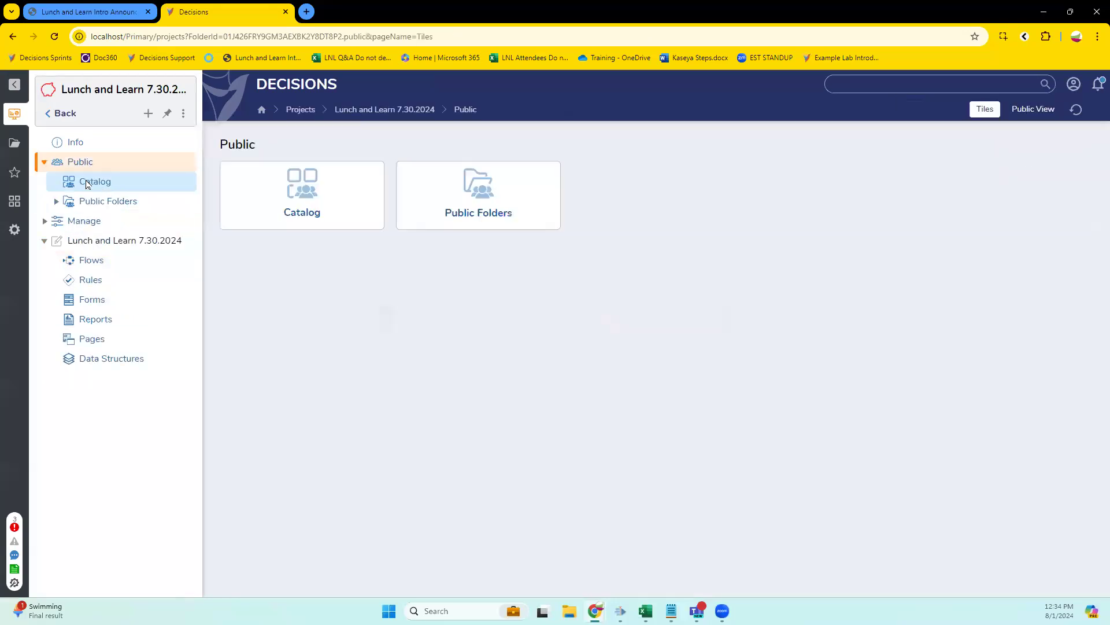
click(86, 183)
click(87, 222)
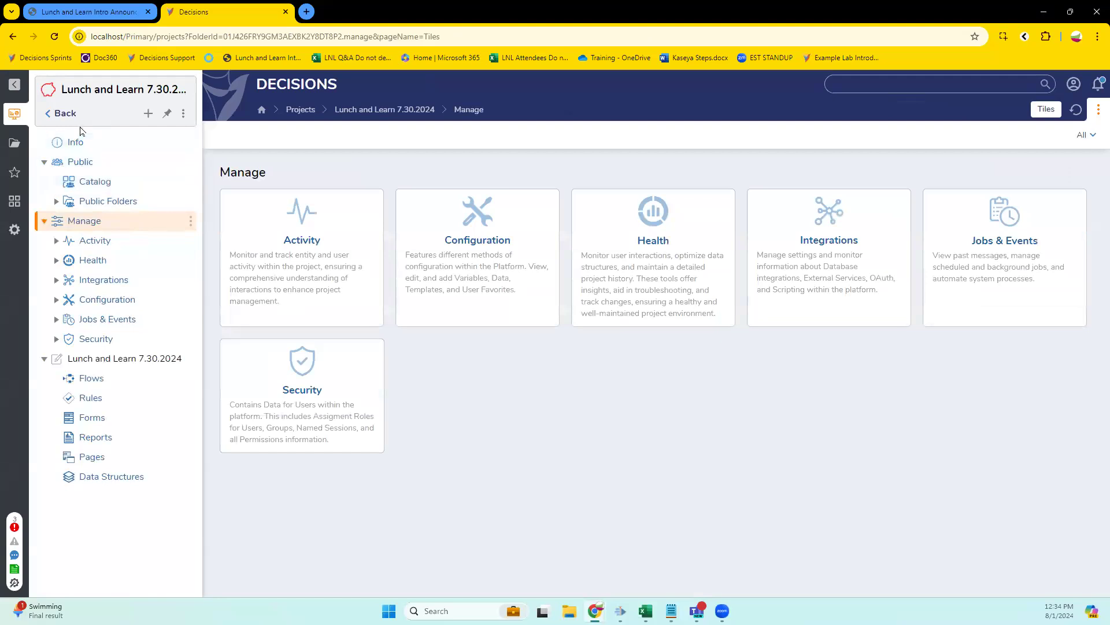
click(65, 113)
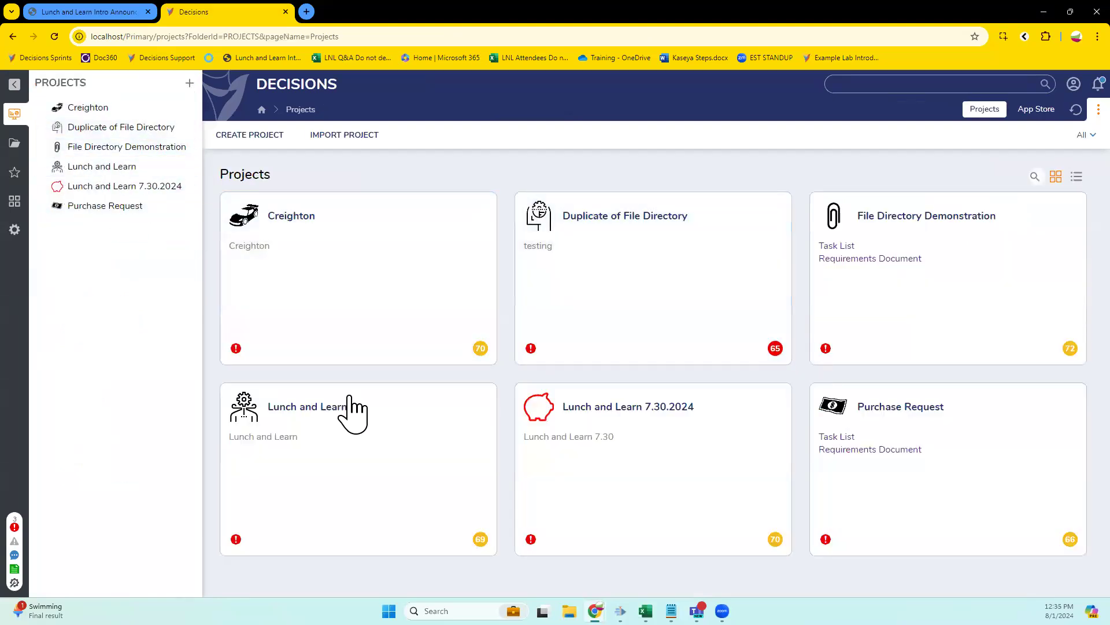
click(628, 454)
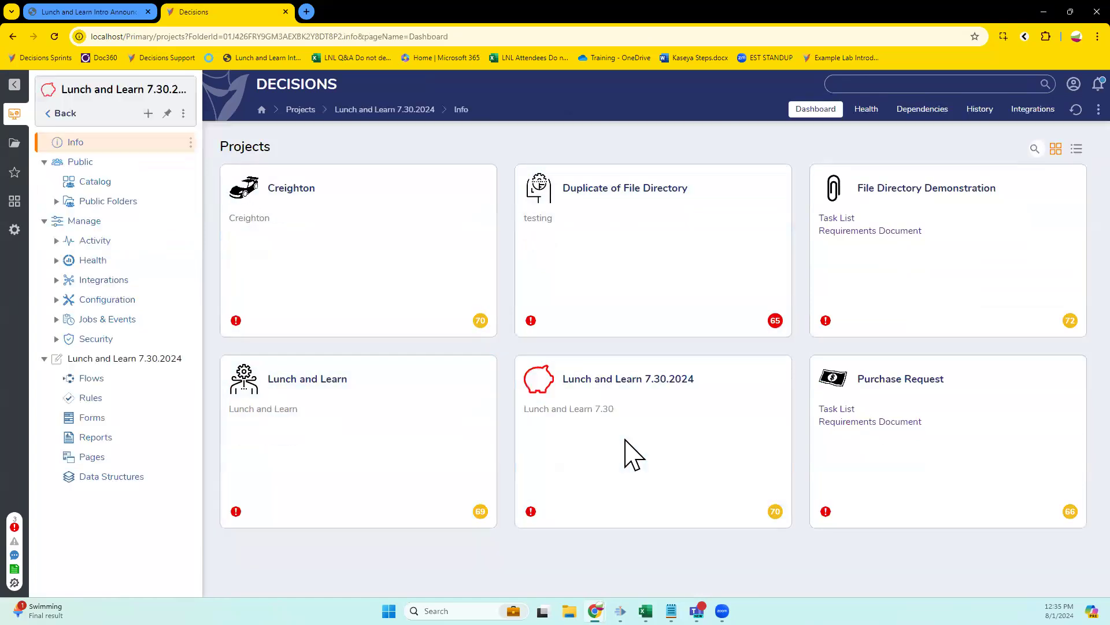
click(97, 223)
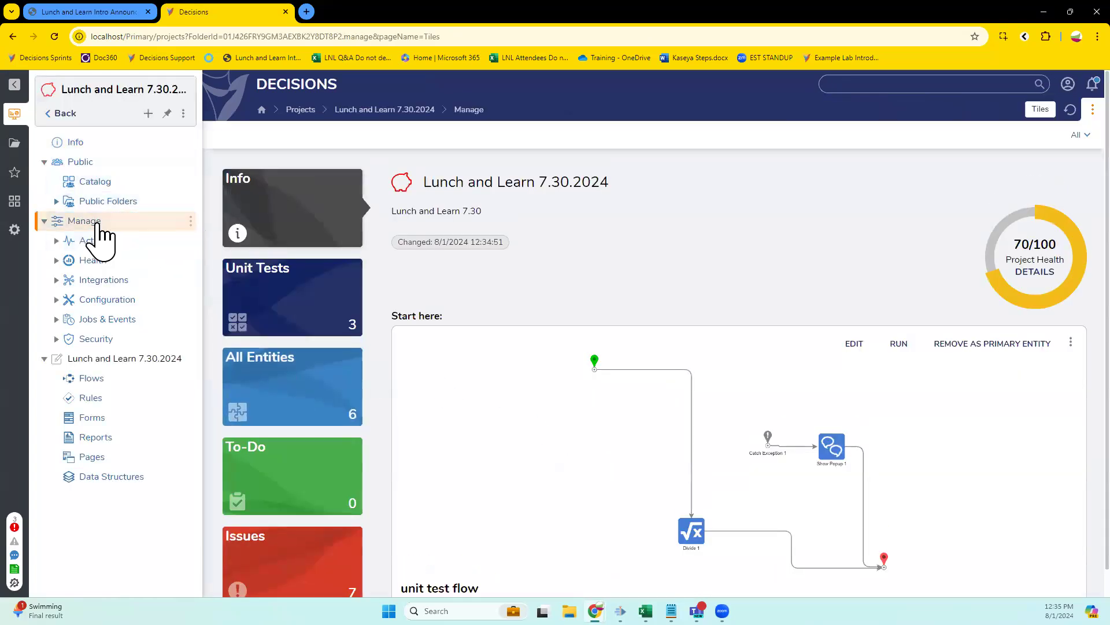
click(84, 144)
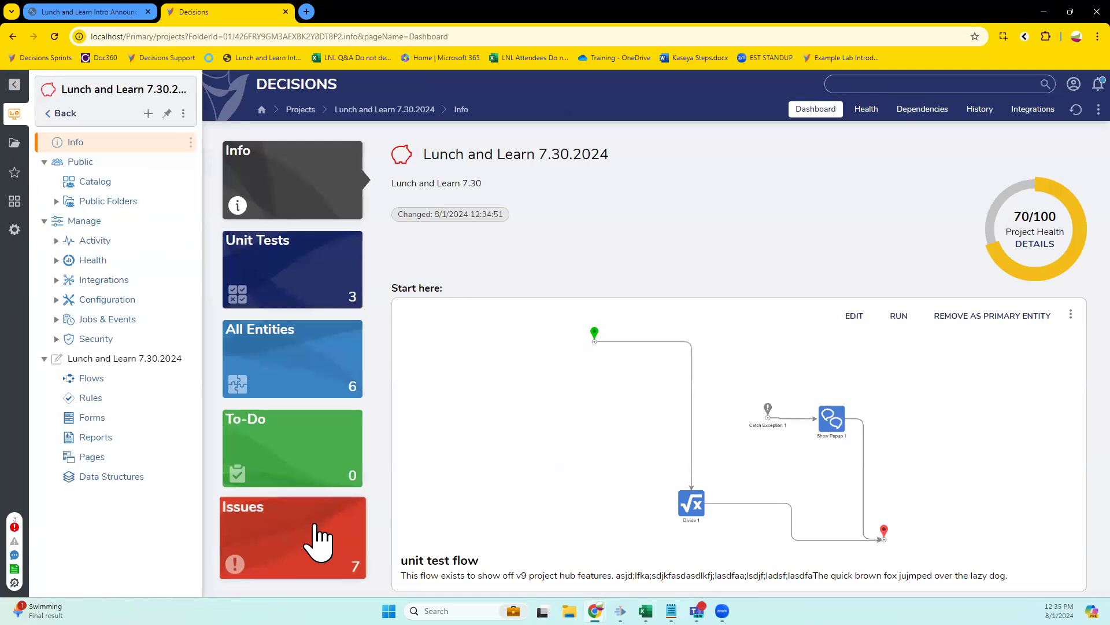
Show the project's unit tests and expand the Flows folder down to the individual tests of unit test flow.
click(313, 283)
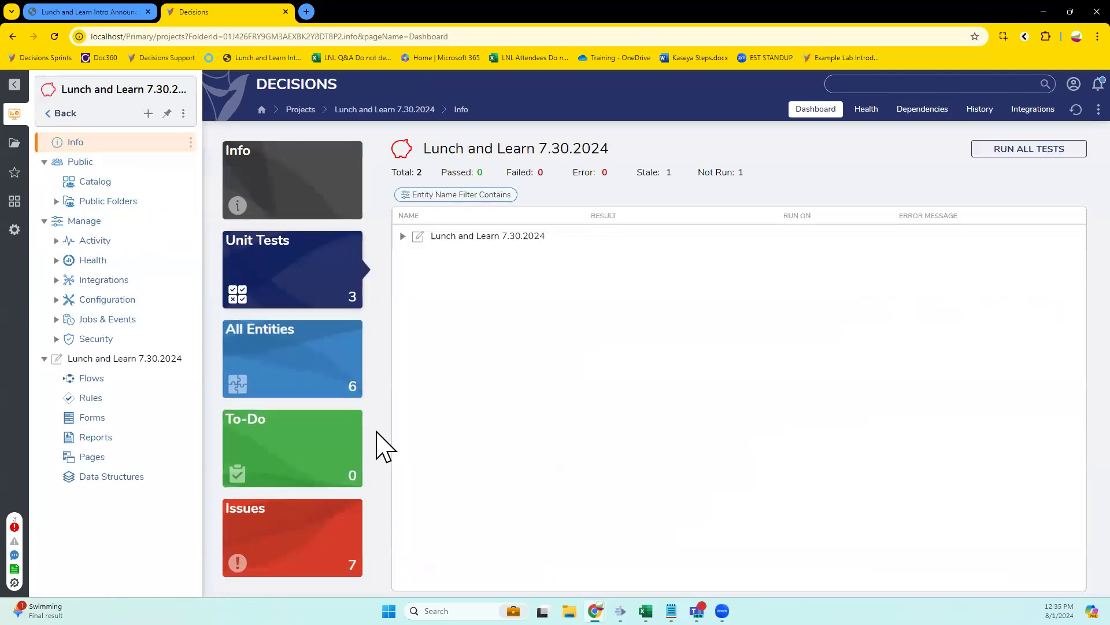
click(403, 236)
click(416, 260)
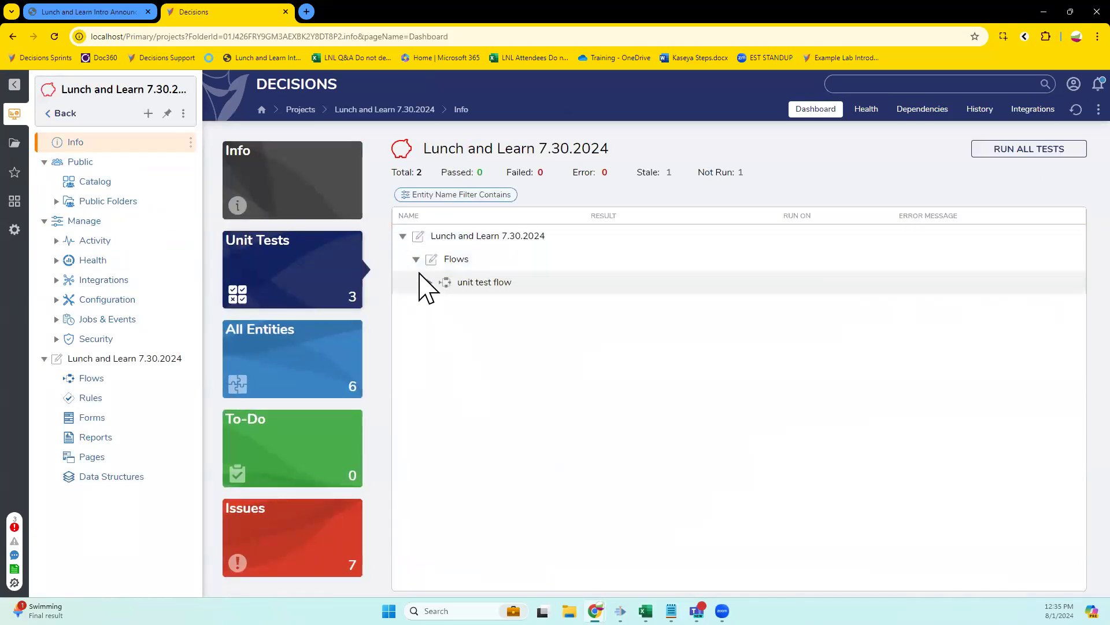
click(430, 283)
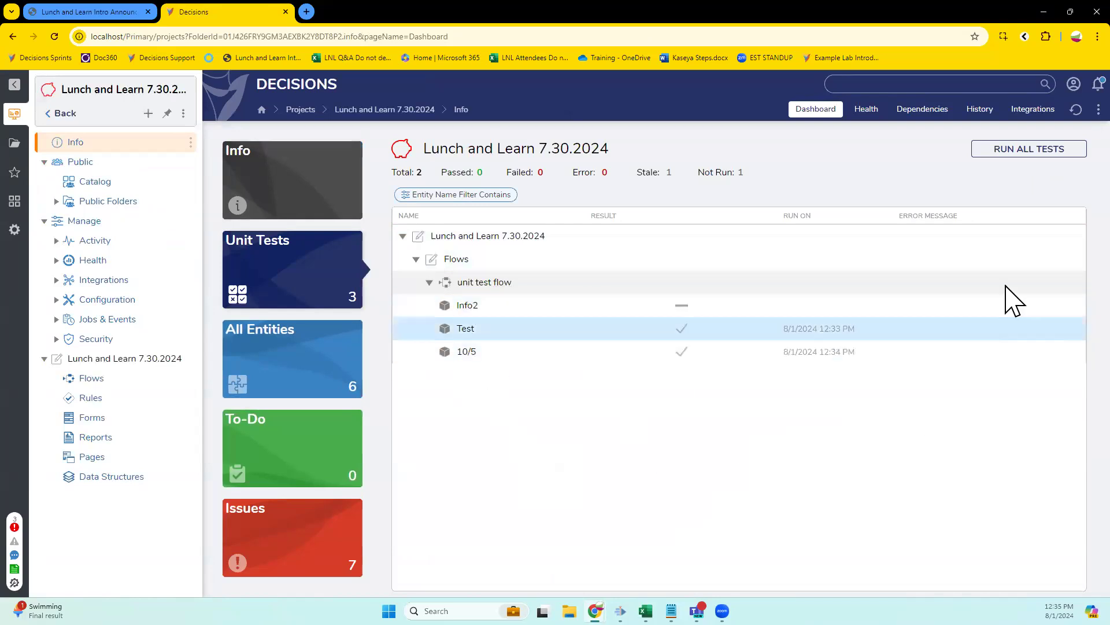
Run all unit tests of the project twice, dismissing the exception popup each time.
click(1018, 151)
click(710, 364)
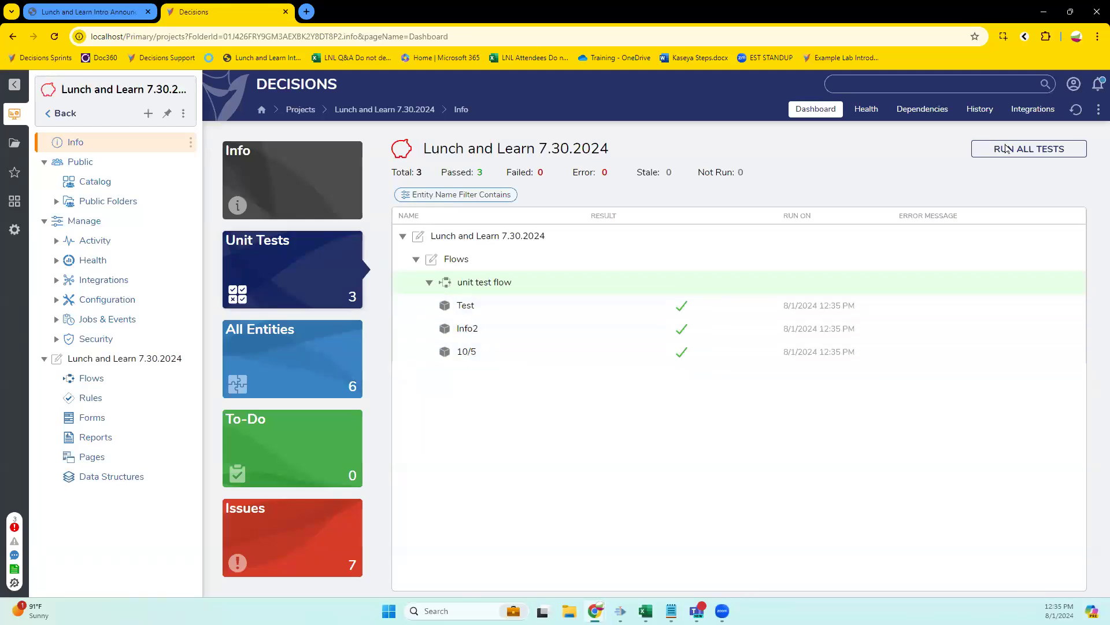
click(1029, 148)
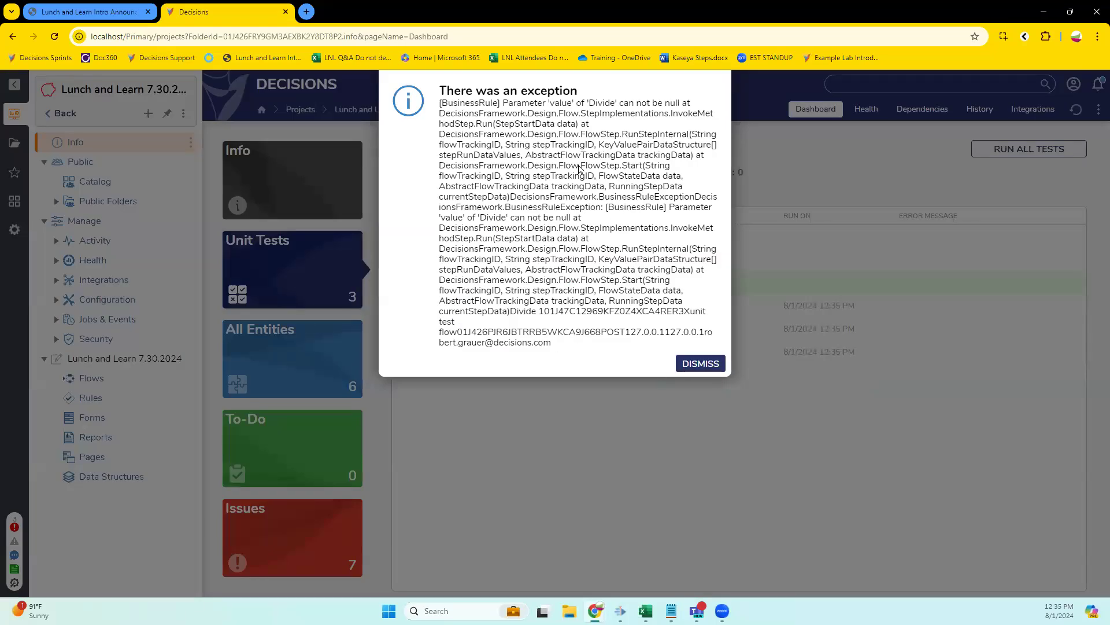
click(700, 364)
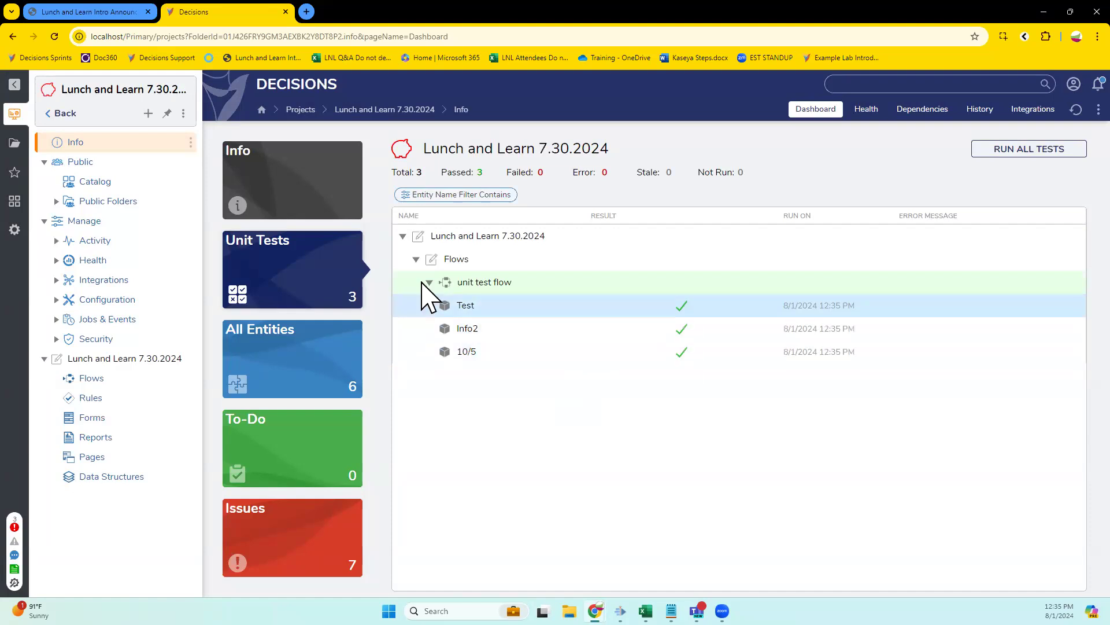
Reopen unit test flow from the project's flows, start its debugger, and make a copy of the 10/5 unit test.
click(112, 379)
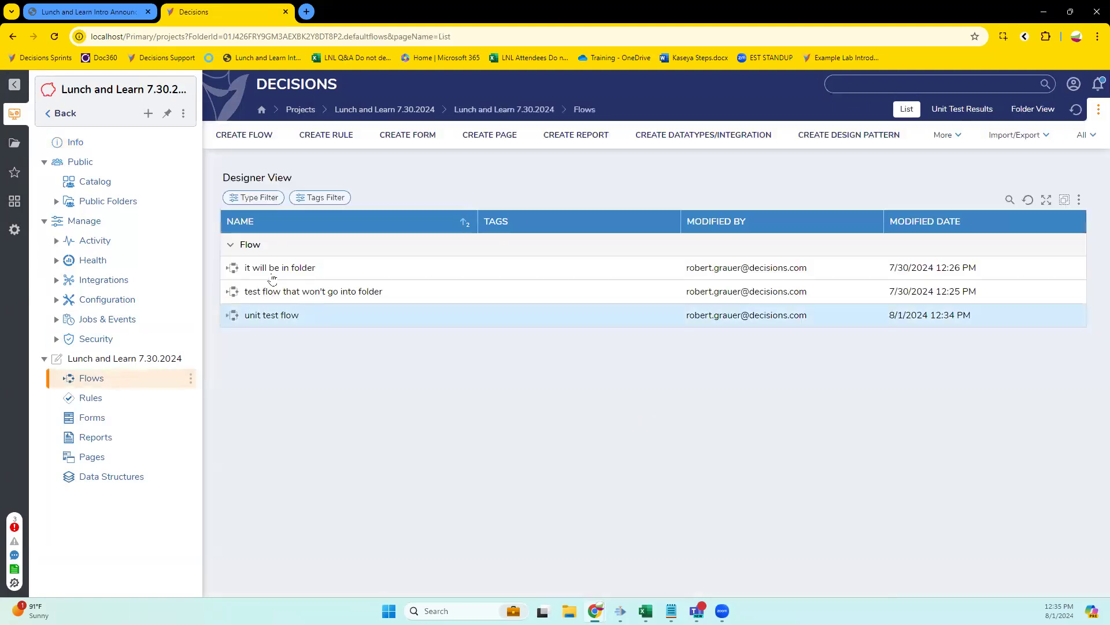
click(287, 316)
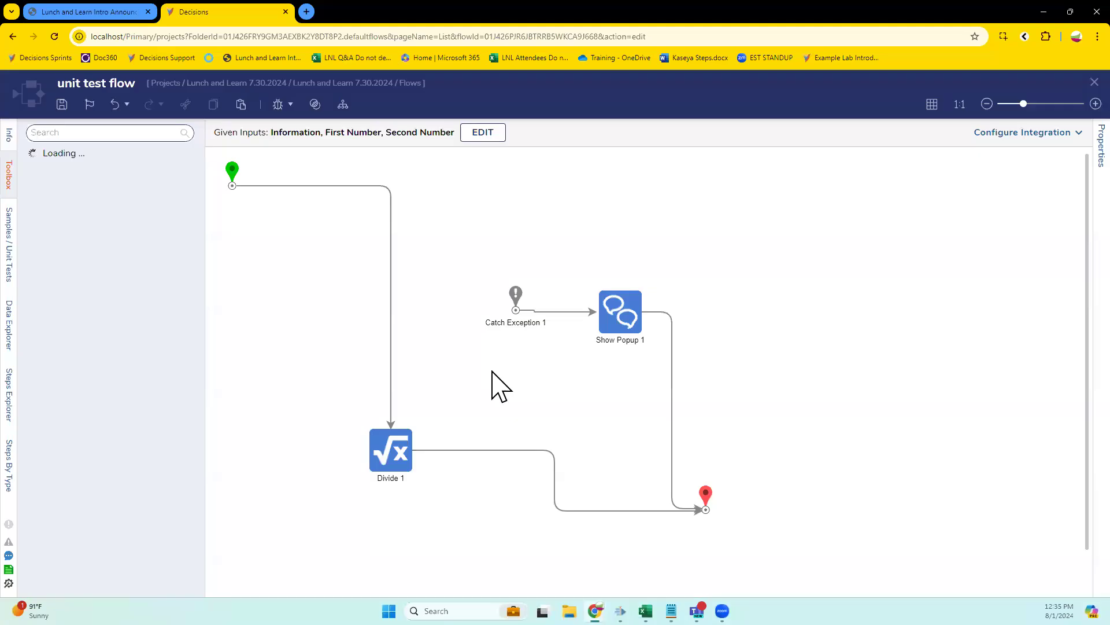
click(283, 105)
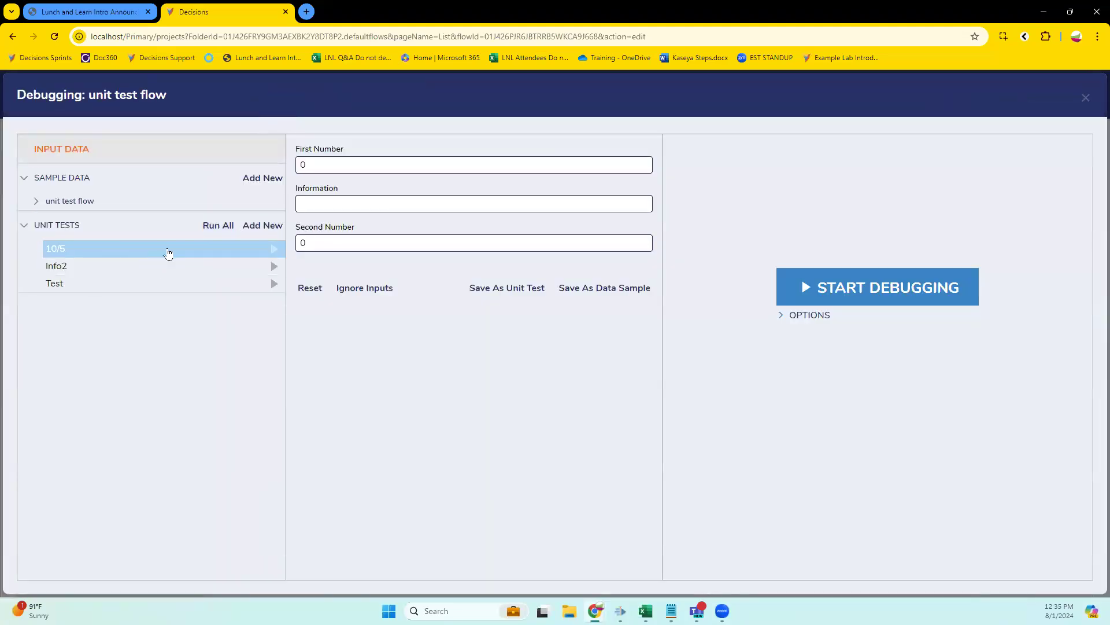
click(232, 253)
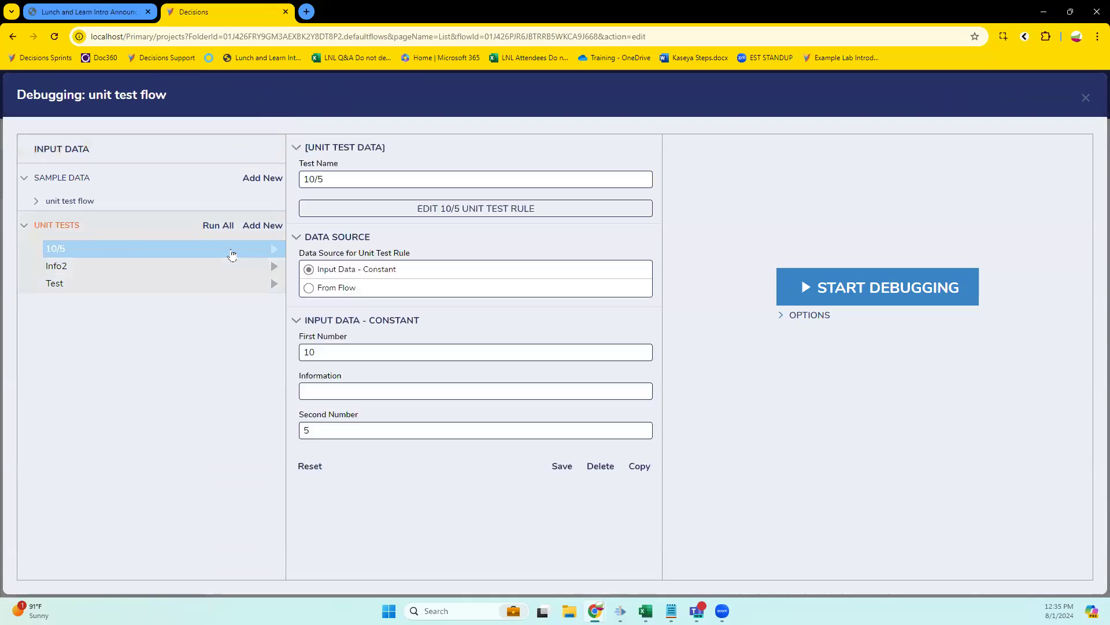
click(643, 470)
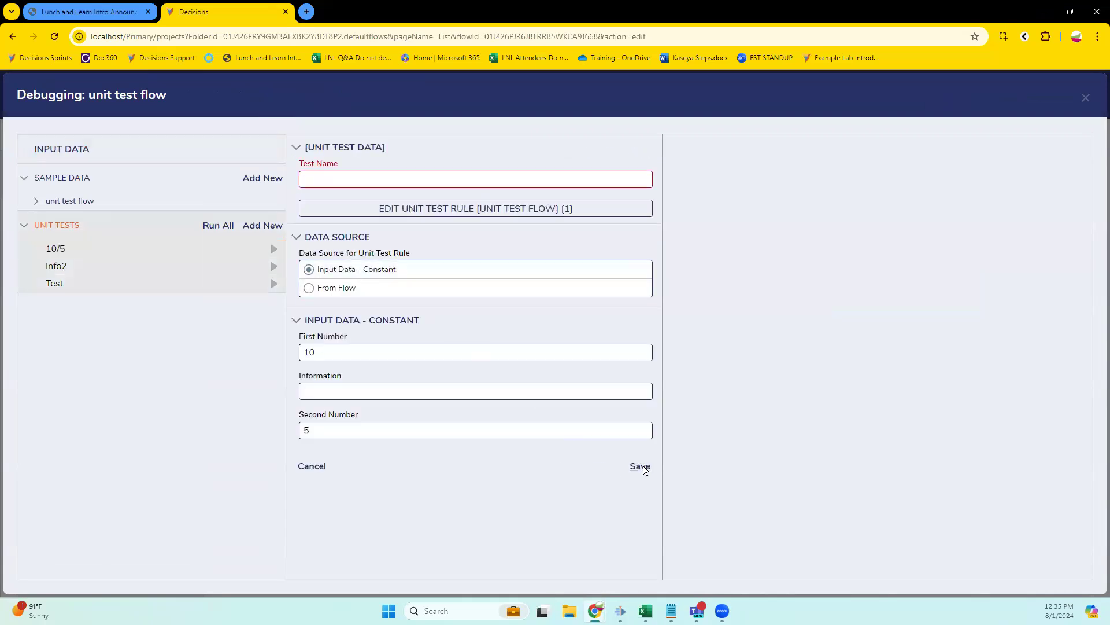
Name the copied unit test 10/5 failed.
click(340, 177)
text(10/5)
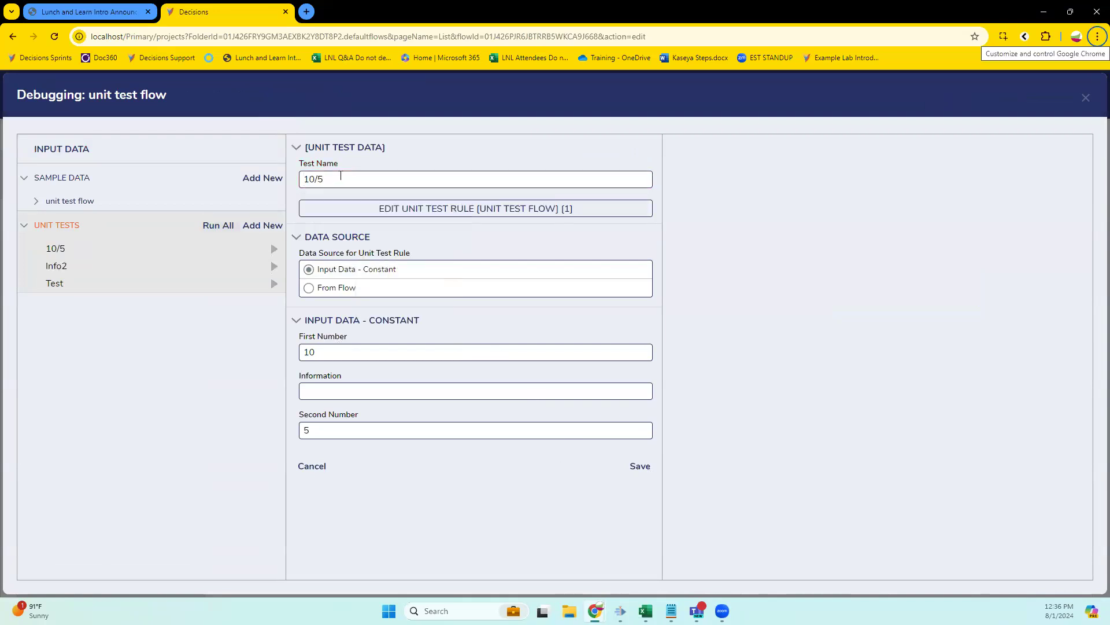
key(space)
click(347, 185)
text(failed)
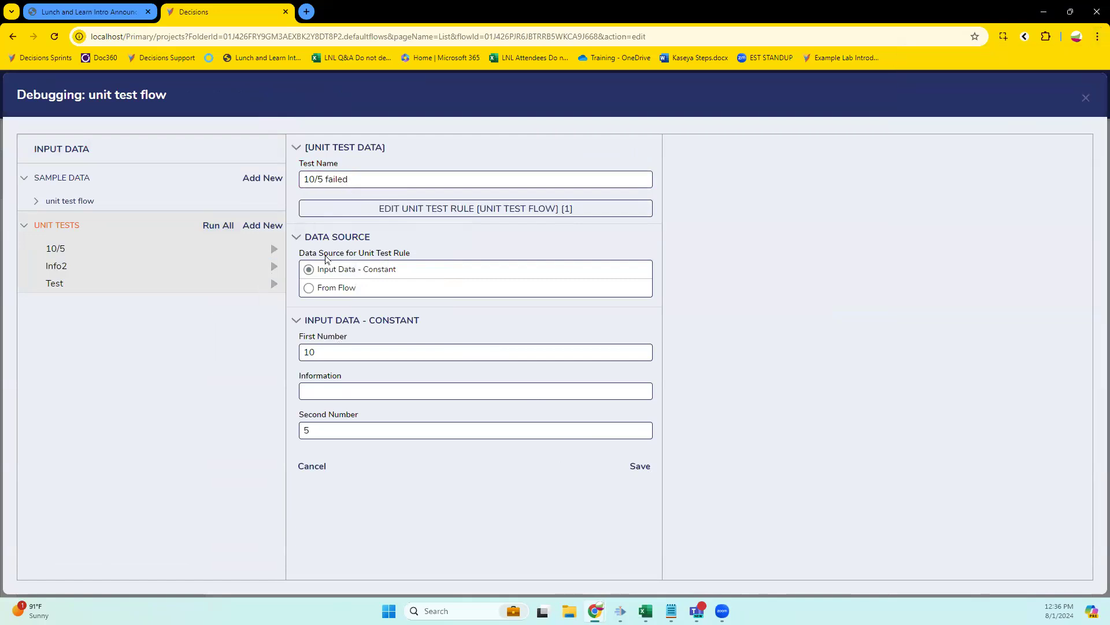
Edit the unit test rule of the 10/5 failed test so that Divide1_Output must equal 2.
click(426, 214)
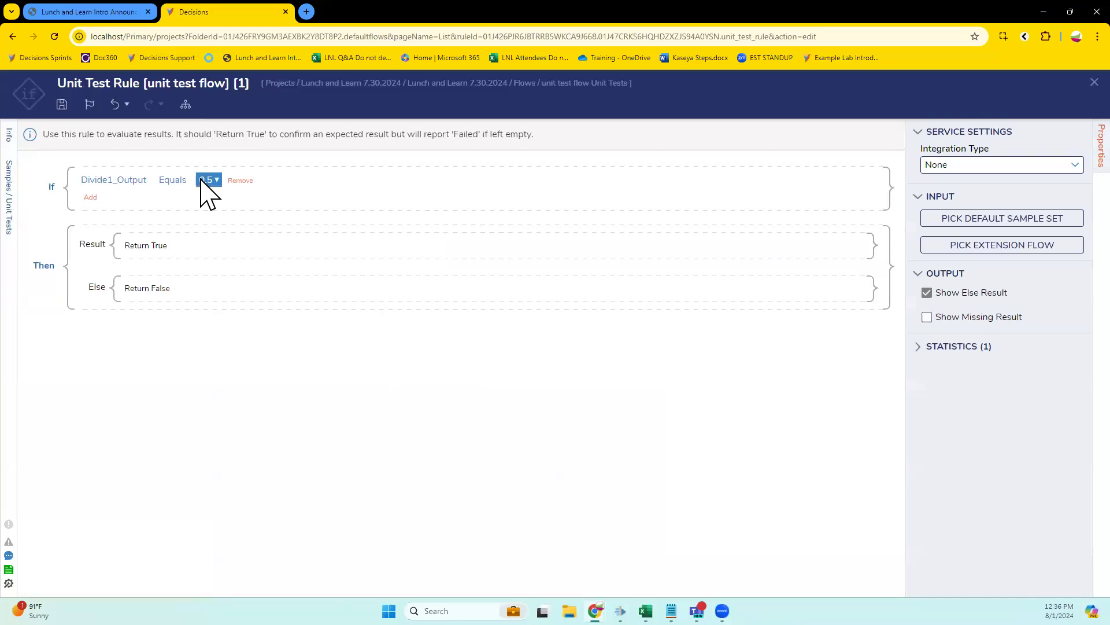
click(206, 182)
key(ctrl+a)
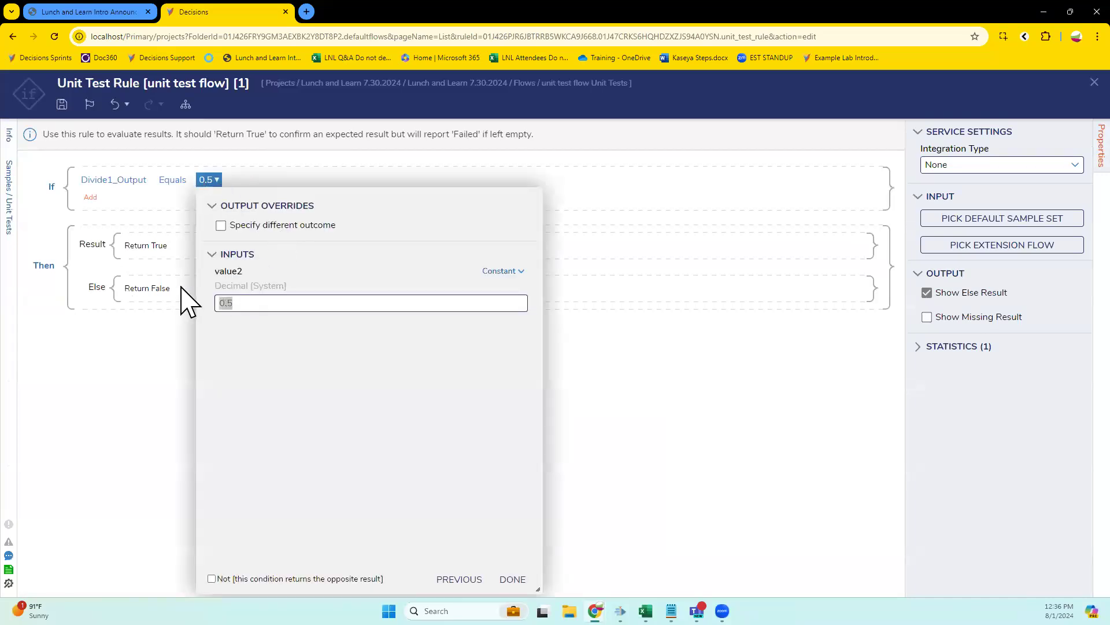
text(5)
key(BackSpace)
text(2)
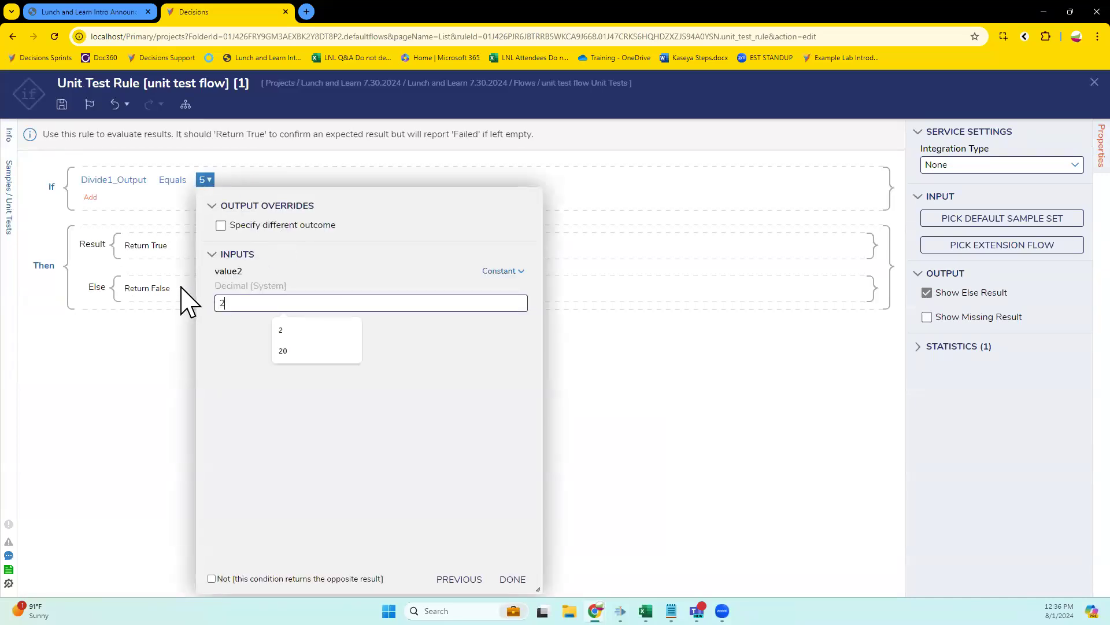
click(511, 578)
click(509, 578)
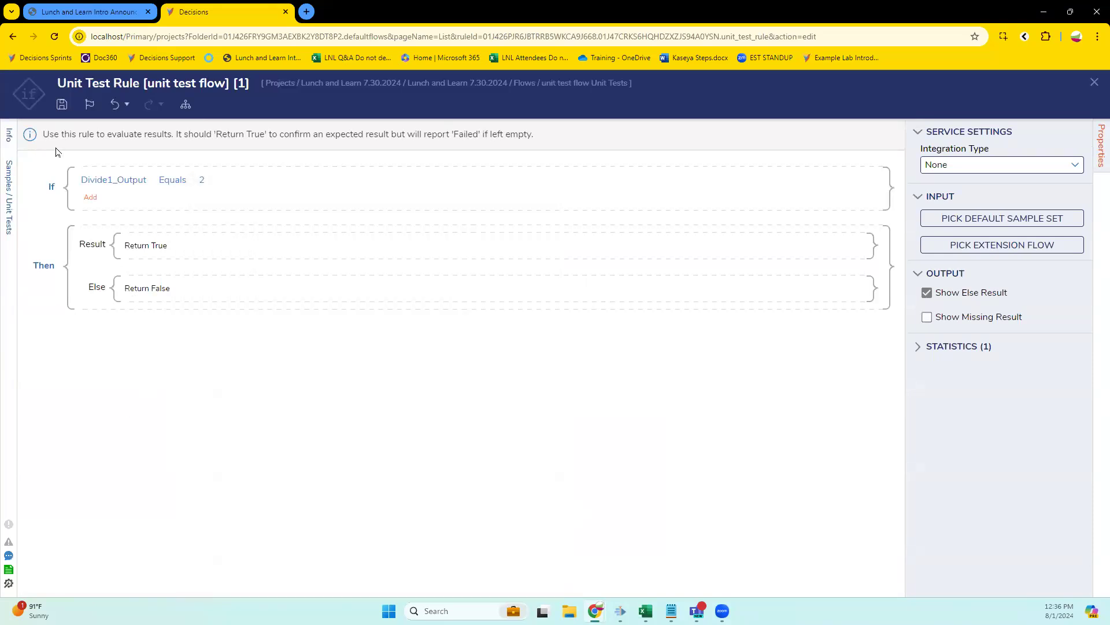
Save and close the unit test rule, and exit the debugger and the flow designer back to the project's flows.
key(ctrl+s)
click(708, 393)
click(1095, 84)
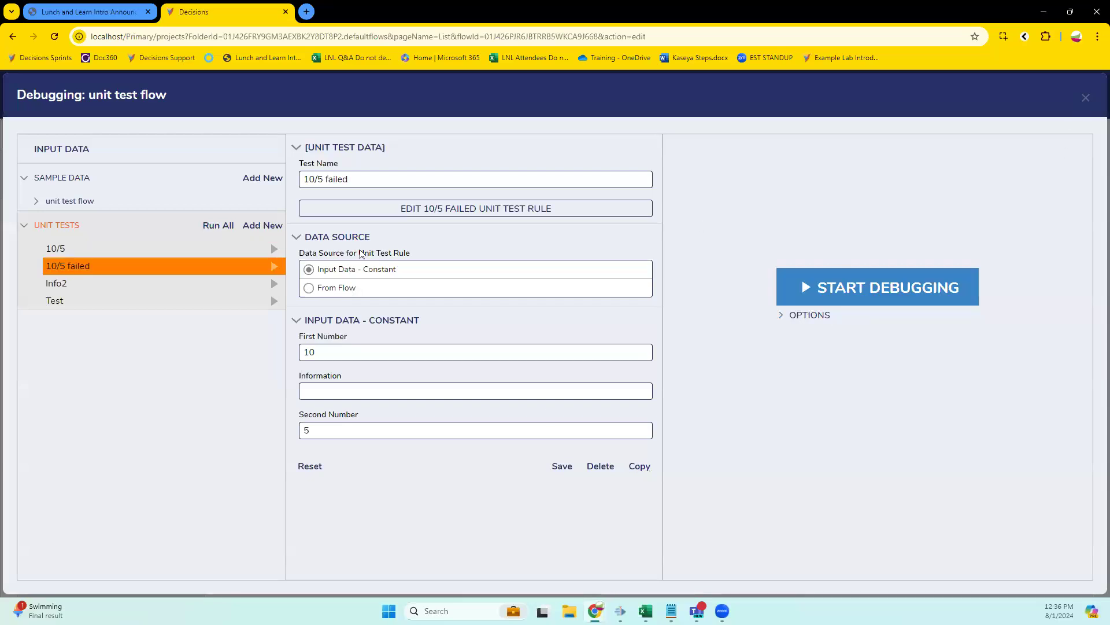
click(1094, 98)
click(1093, 82)
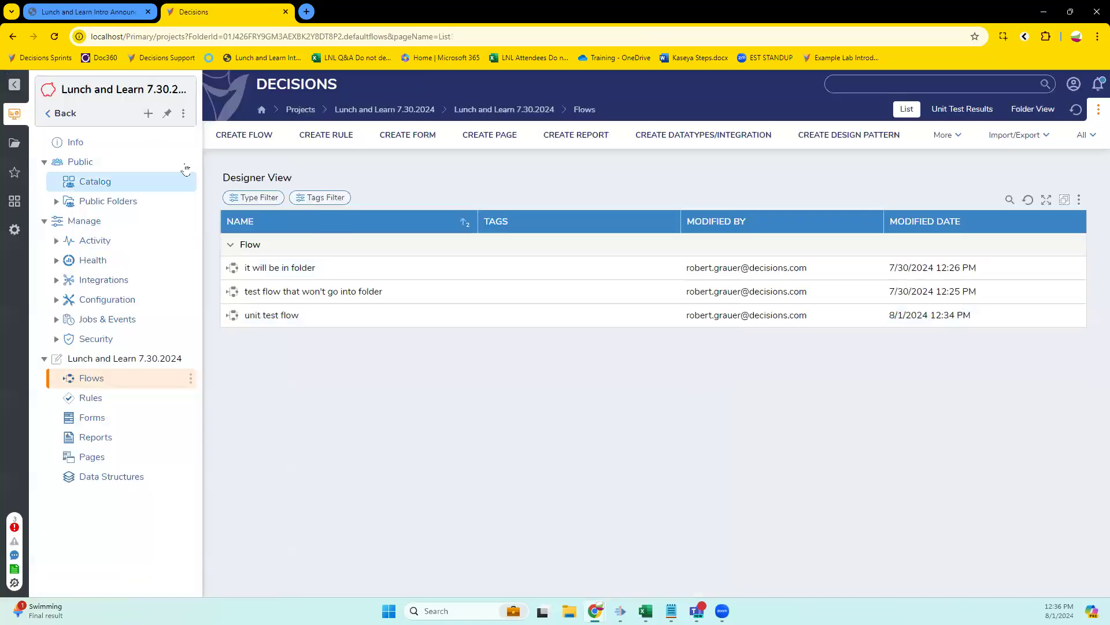
Return to the project's Info dashboard and run all of its unit tests, dismissing the popup.
click(74, 142)
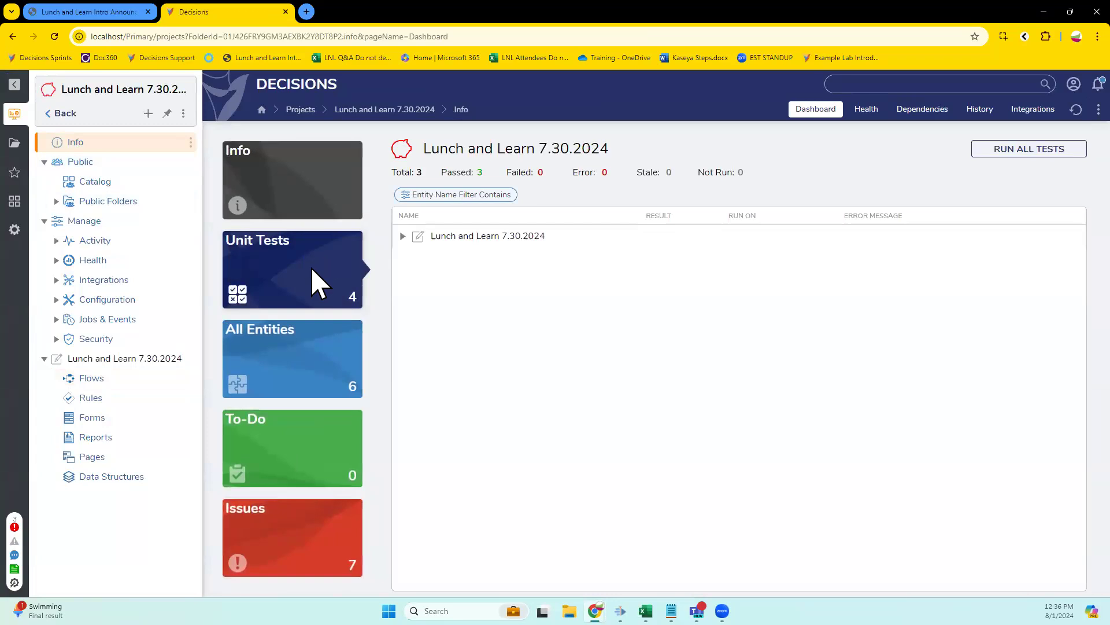
click(1050, 150)
click(703, 364)
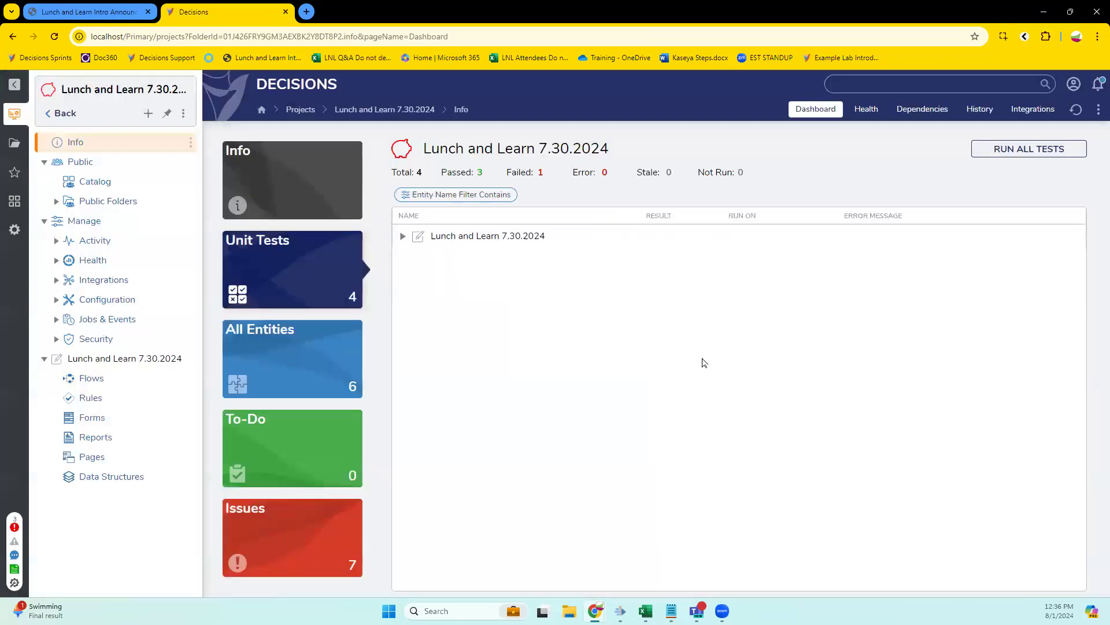
Expand the project's Flows folder down to unit test flow to check the result of each unit test.
click(402, 237)
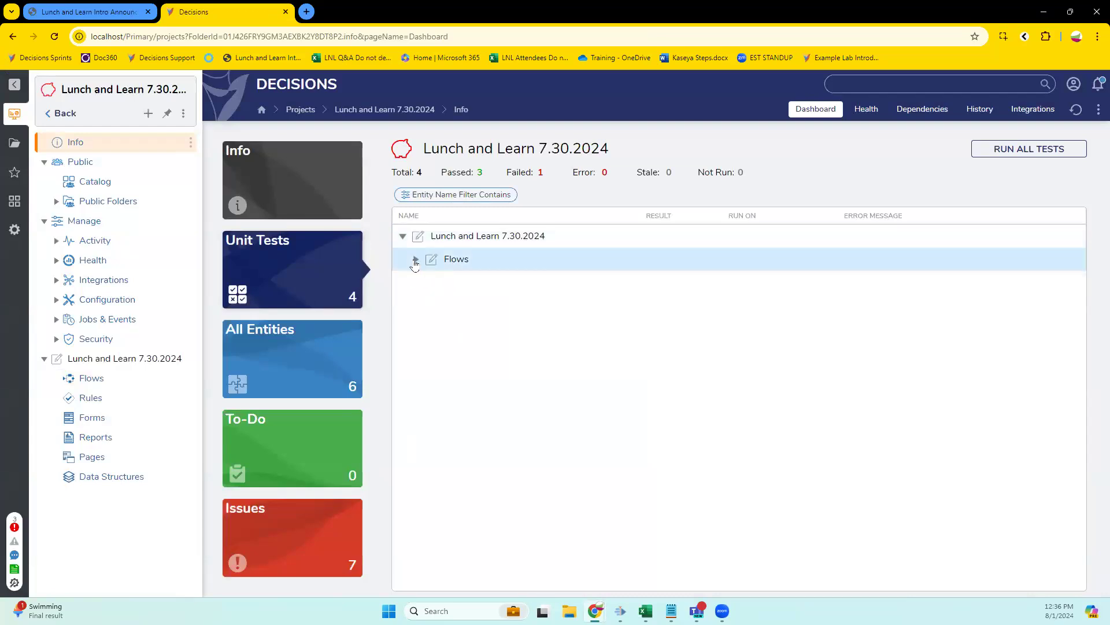
click(416, 259)
click(428, 282)
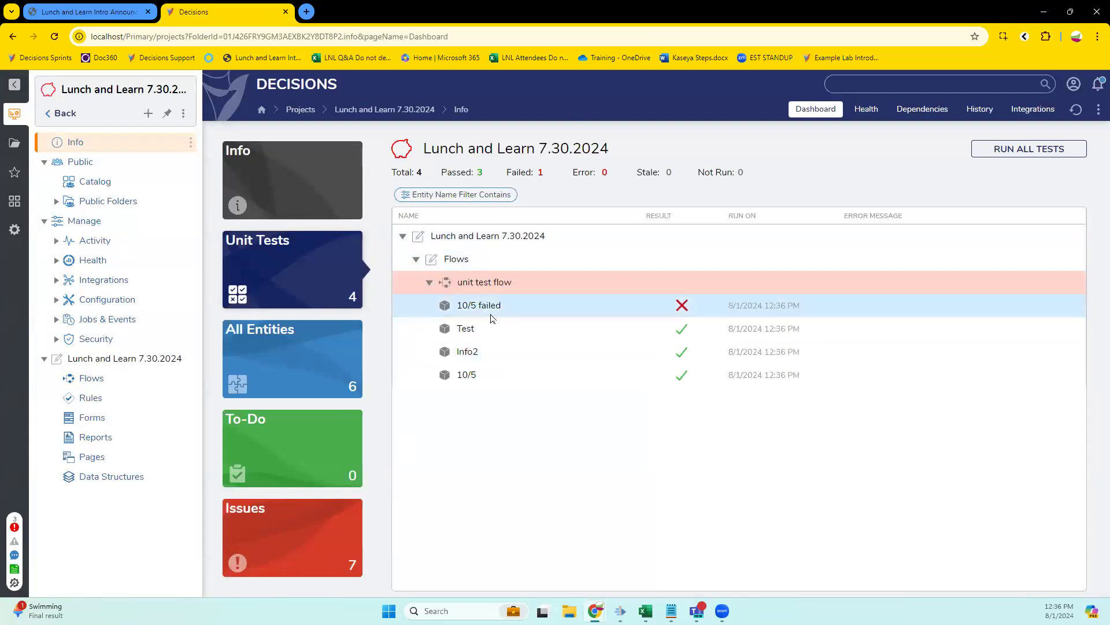